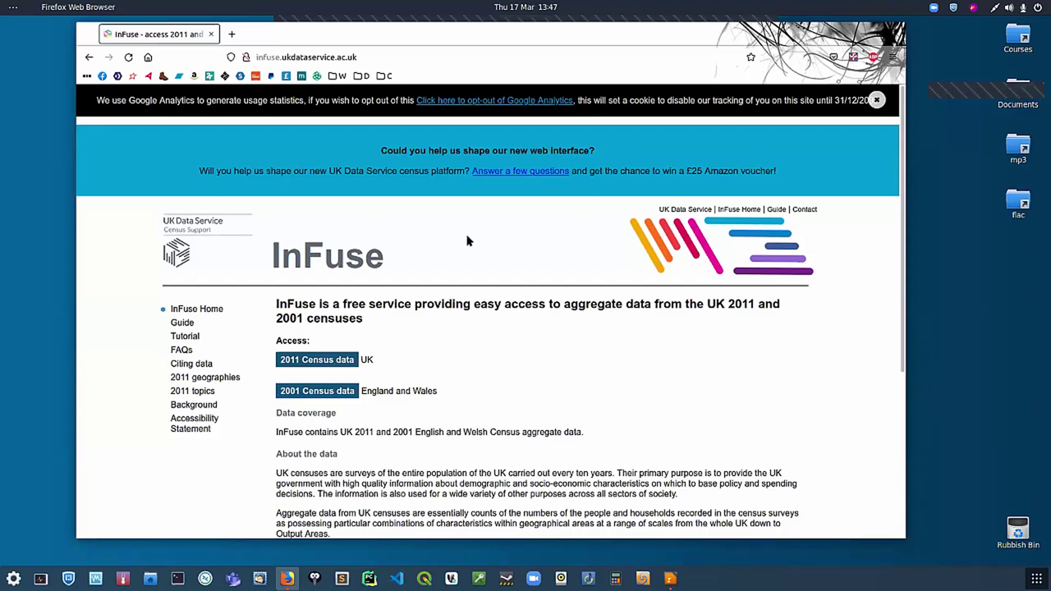
# Step: Open the UK 2011 Census data and choose the Geography route
pyautogui.scroll(-1, 491, 235)
pyautogui.scroll(1, 490, 237)
pyautogui.scroll(-3, 490, 236)
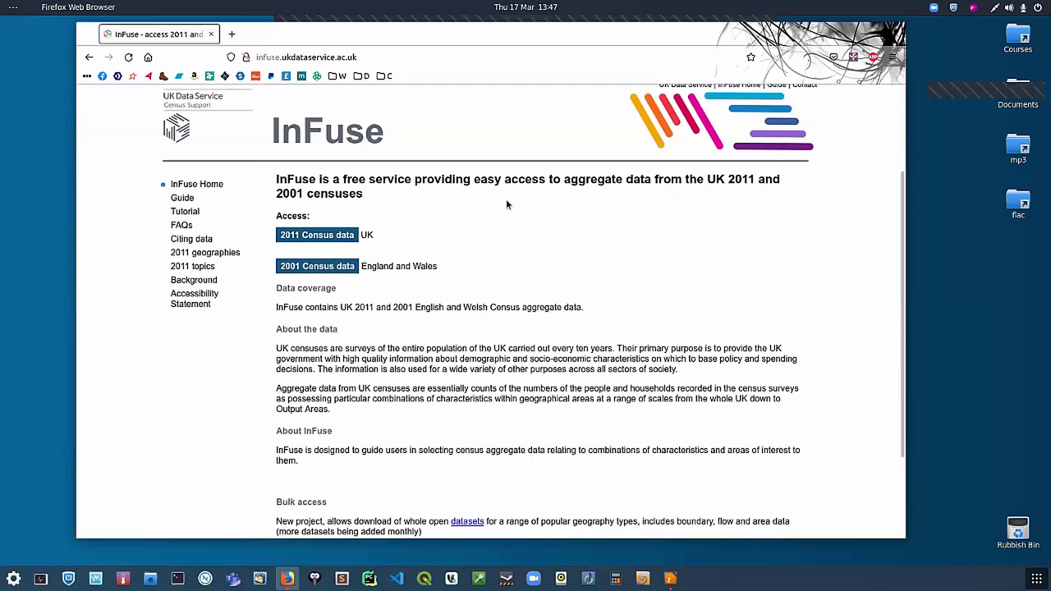
pyautogui.scroll(3, 506, 204)
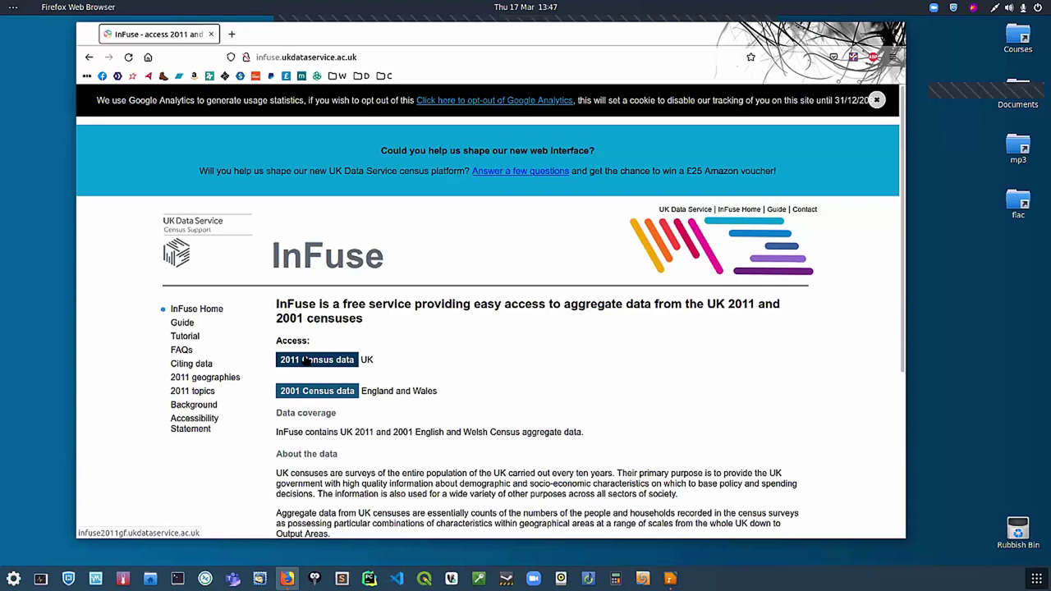
pyautogui.click(305, 361)
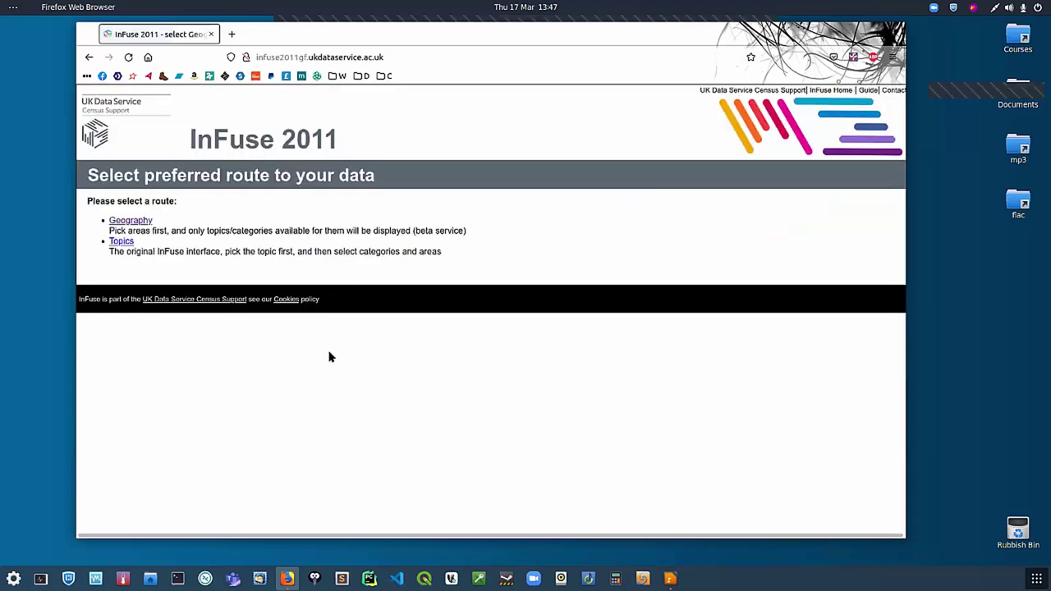
pyautogui.moveTo(348, 32); pyautogui.dragTo(368, 40)
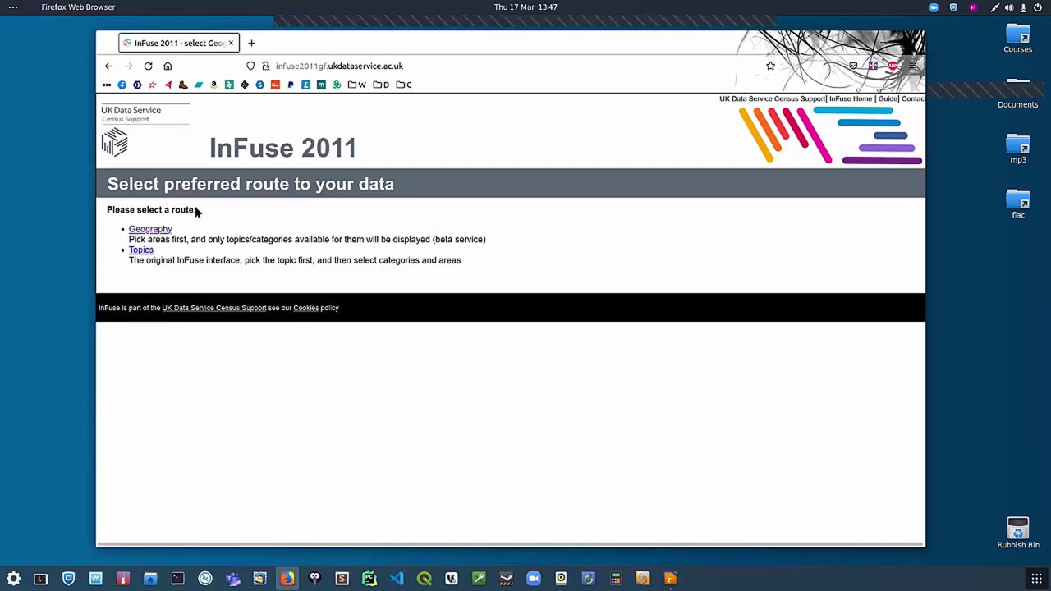
pyautogui.click(156, 230)
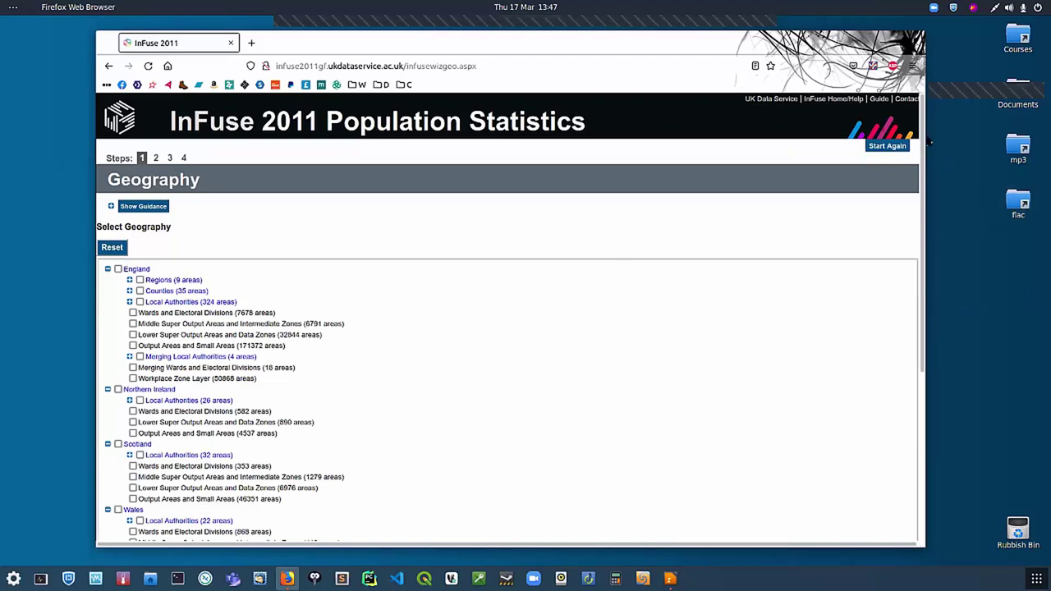
# Step: Add all Local Authorities in England, Northern Ireland, Scotland and Wales to the selected areas and proceed to topics
pyautogui.moveTo(922, 155); pyautogui.dragTo(922, 164)
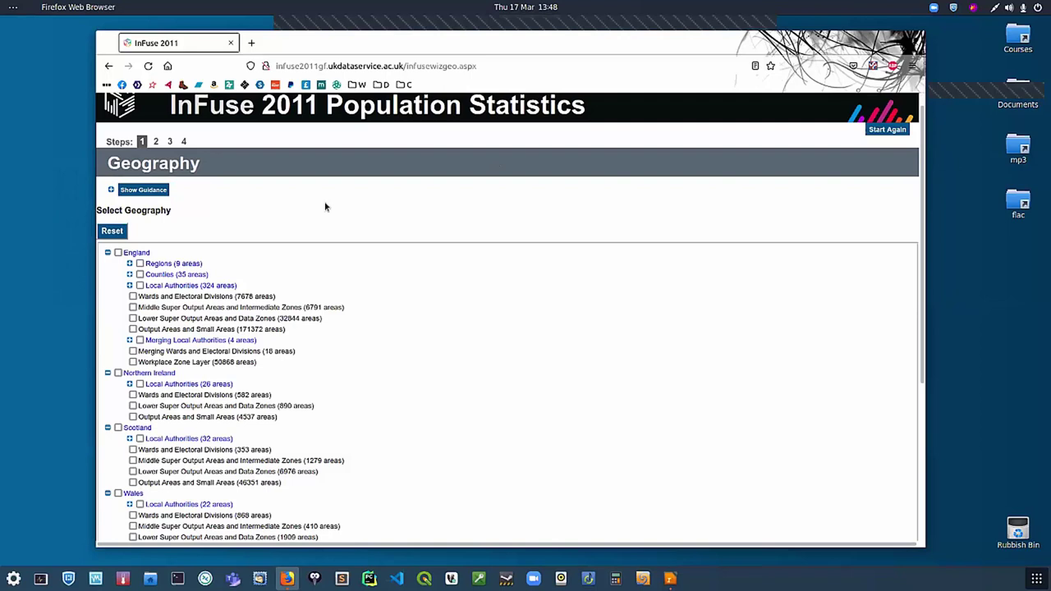
pyautogui.scroll(-2, 325, 207)
pyautogui.scroll(2, 204, 419)
pyautogui.scroll(-3, 212, 409)
pyautogui.scroll(3, 268, 260)
pyautogui.scroll(-1, 271, 279)
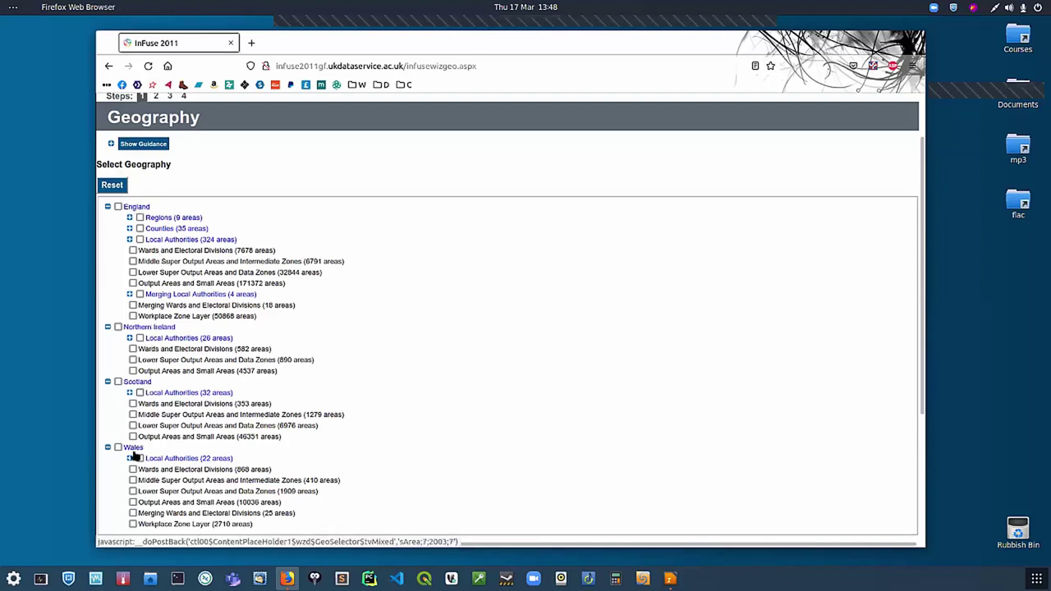
pyautogui.click(140, 240)
pyautogui.click(140, 338)
pyautogui.click(140, 392)
pyautogui.click(140, 458)
pyautogui.scroll(-1, 413, 253)
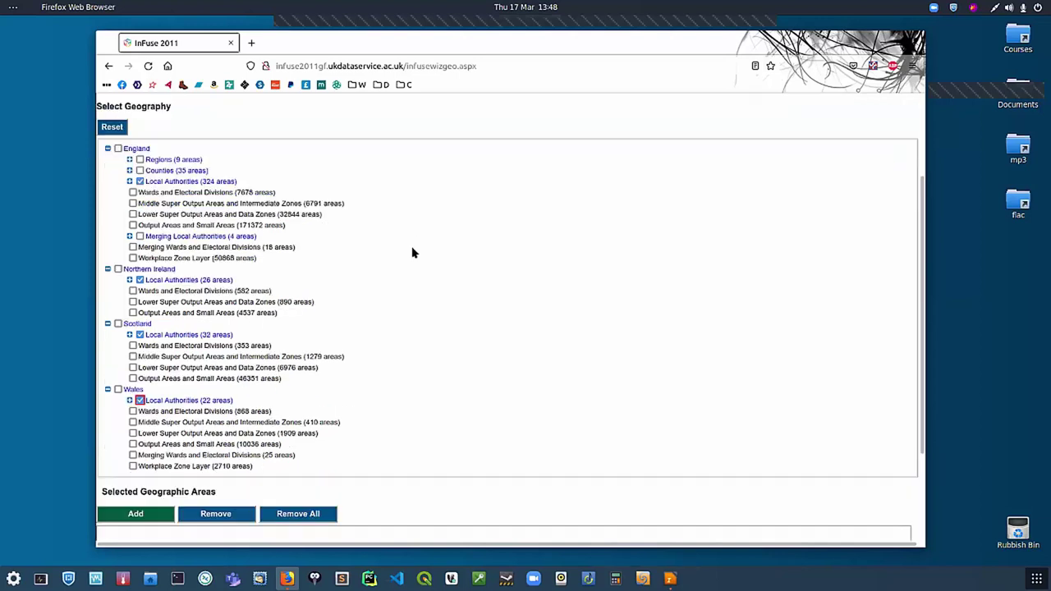
pyautogui.scroll(-3, 413, 253)
pyautogui.click(152, 389)
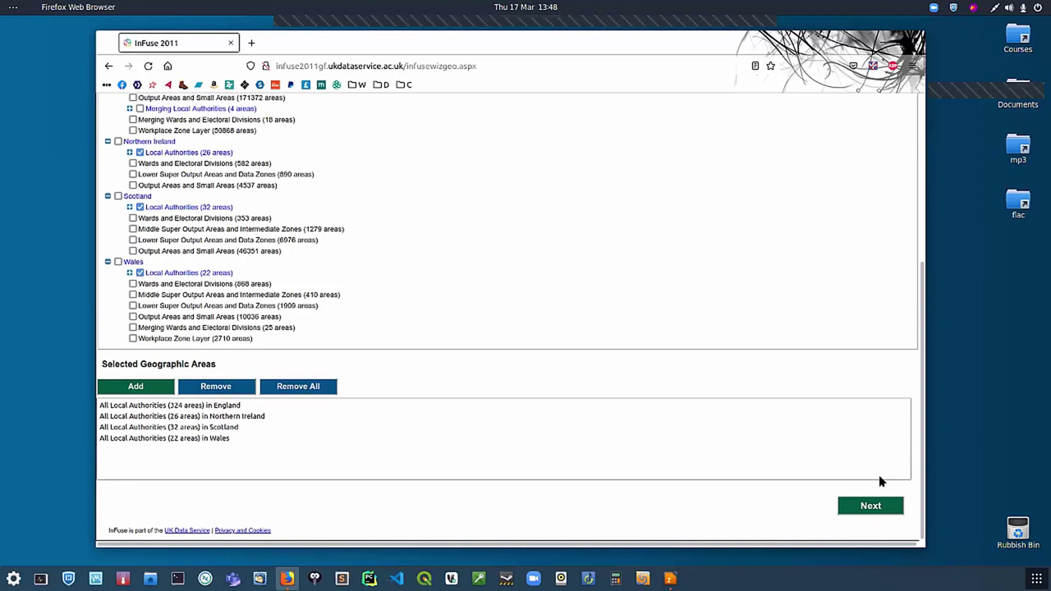
pyautogui.click(871, 509)
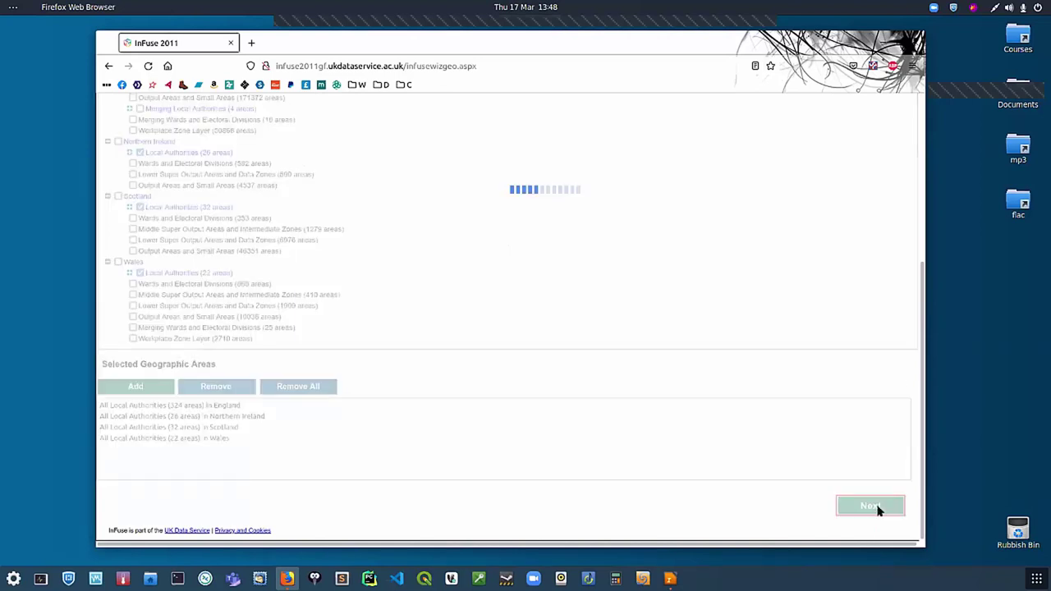
# Step: Filter the topic combinations by the topics Sex and Industry
pyautogui.scroll(5, 860, 445)
pyautogui.scroll(-1, 845, 290)
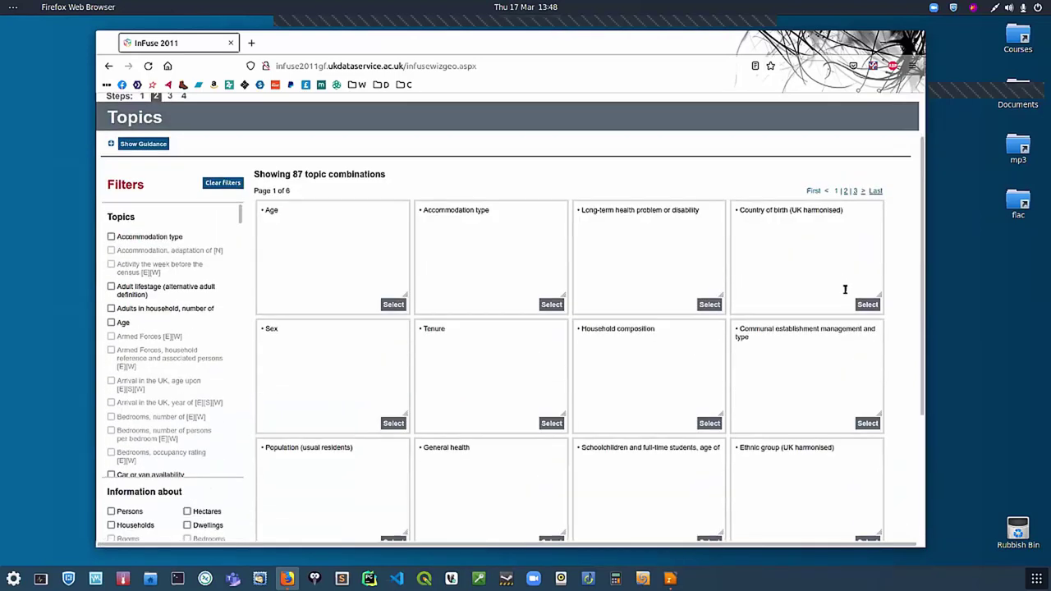
pyautogui.scroll(-2, 842, 284)
pyautogui.scroll(1, 832, 282)
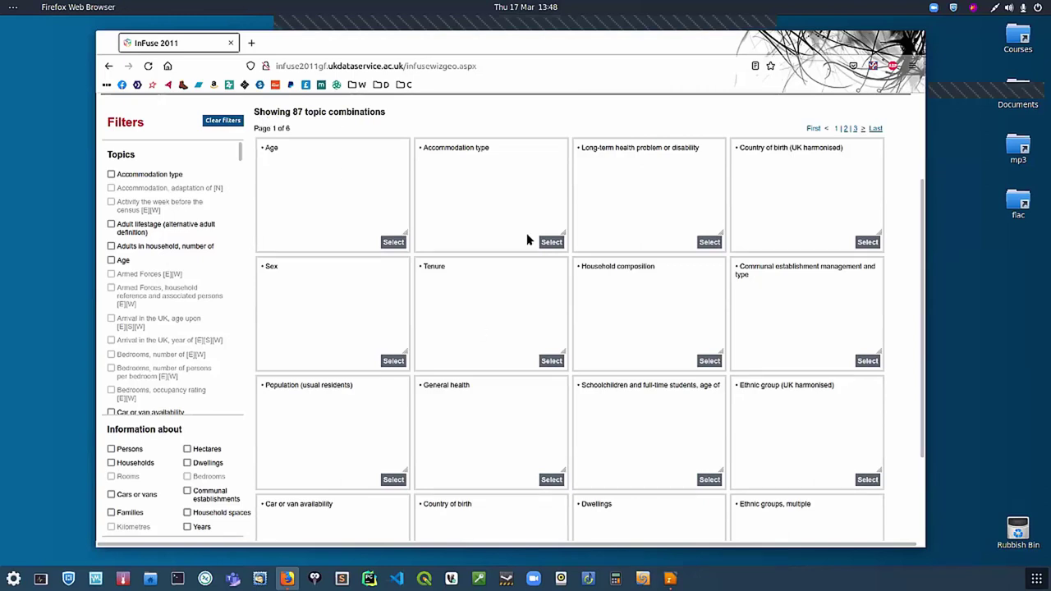
pyautogui.scroll(-1, 520, 244)
pyautogui.scroll(4, 525, 259)
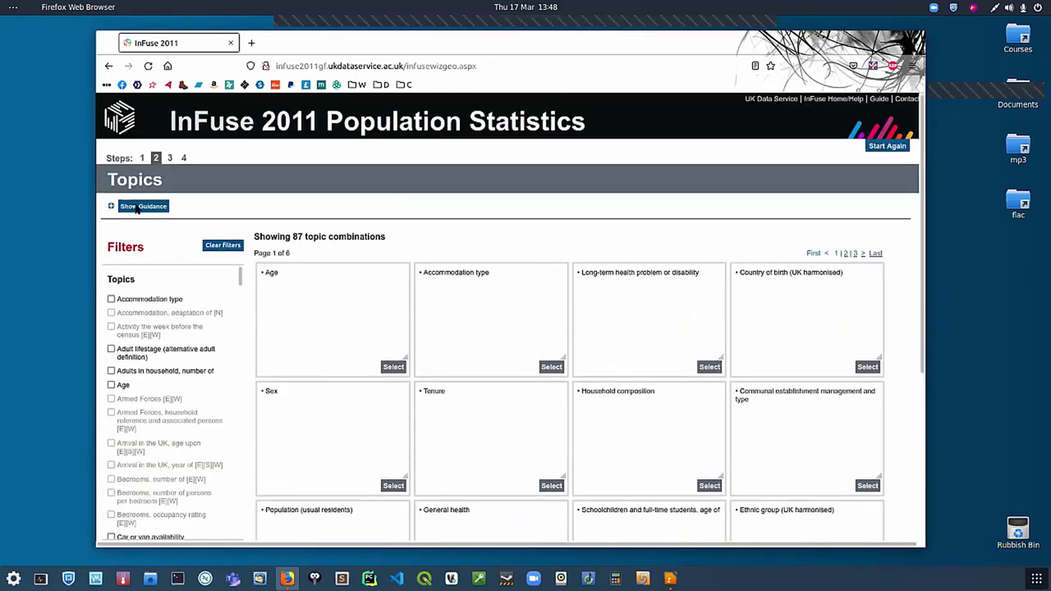
pyautogui.scroll(-3, 166, 312)
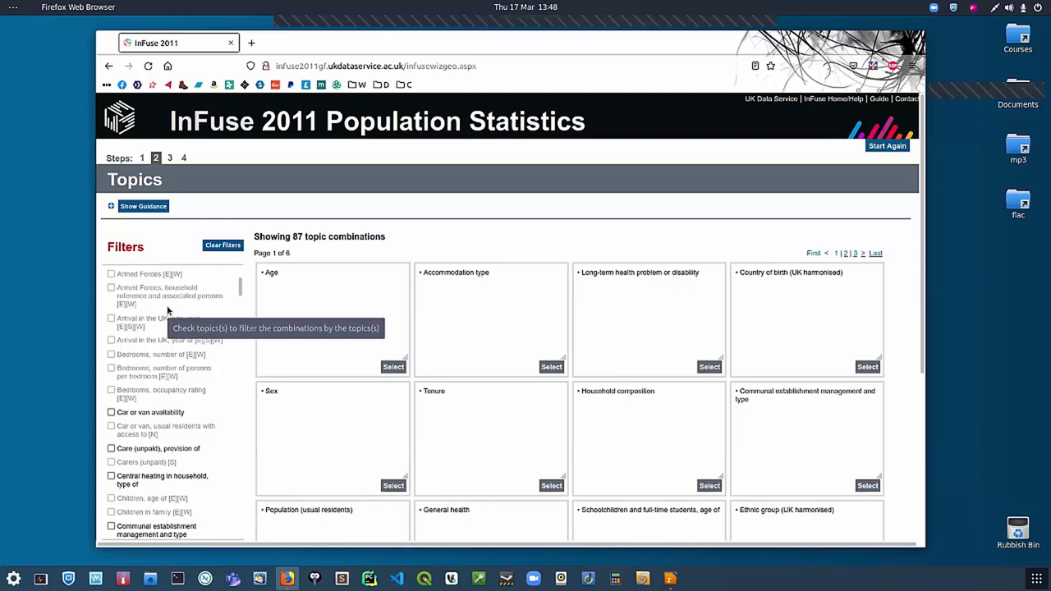
pyautogui.moveTo(240, 288); pyautogui.dragTo(239, 502)
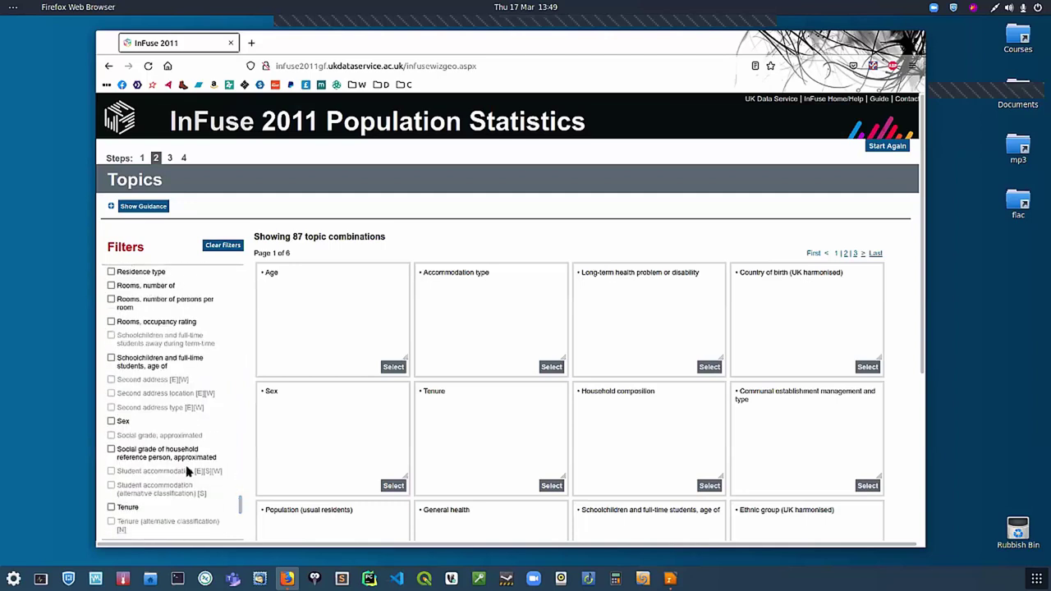
pyautogui.click(111, 421)
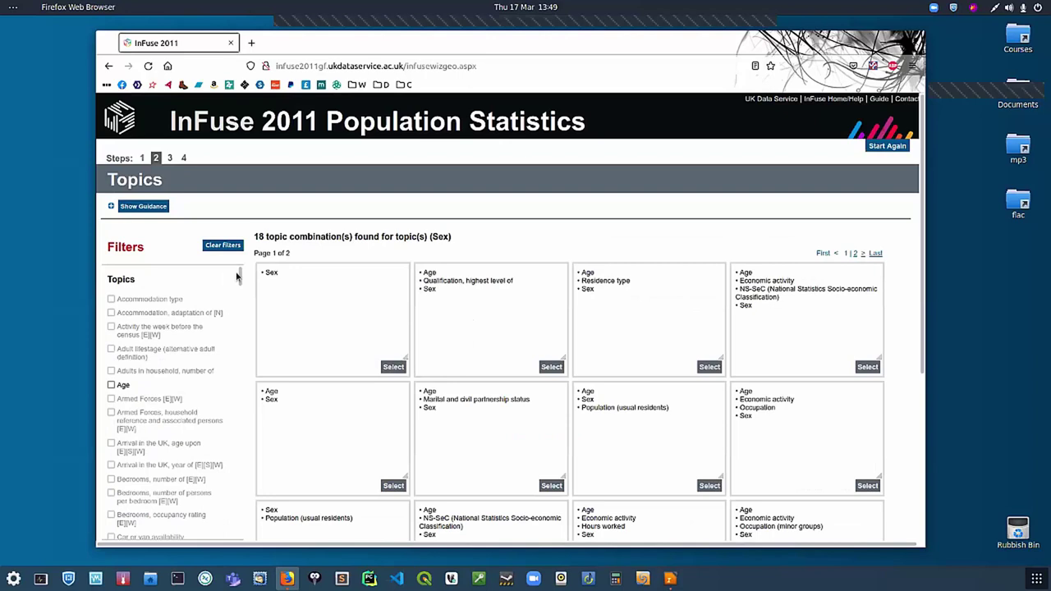
pyautogui.moveTo(242, 287); pyautogui.dragTo(237, 371)
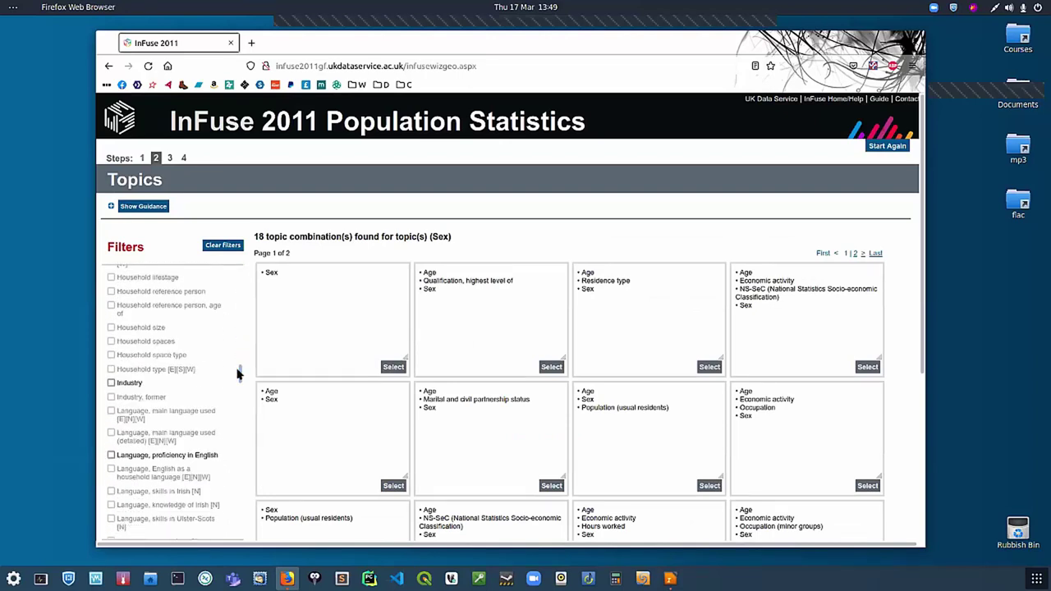
pyautogui.click(111, 383)
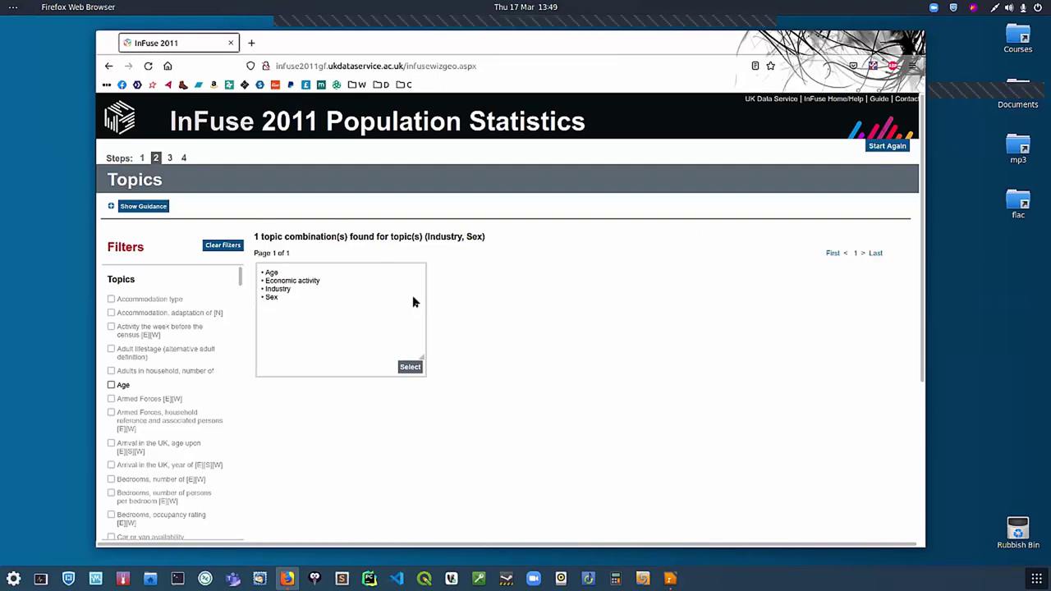
# Step: Select the Age, Economic activity, Industry and Sex topic combination and proceed to the categories
pyautogui.click(408, 367)
pyautogui.scroll(-1, 549, 344)
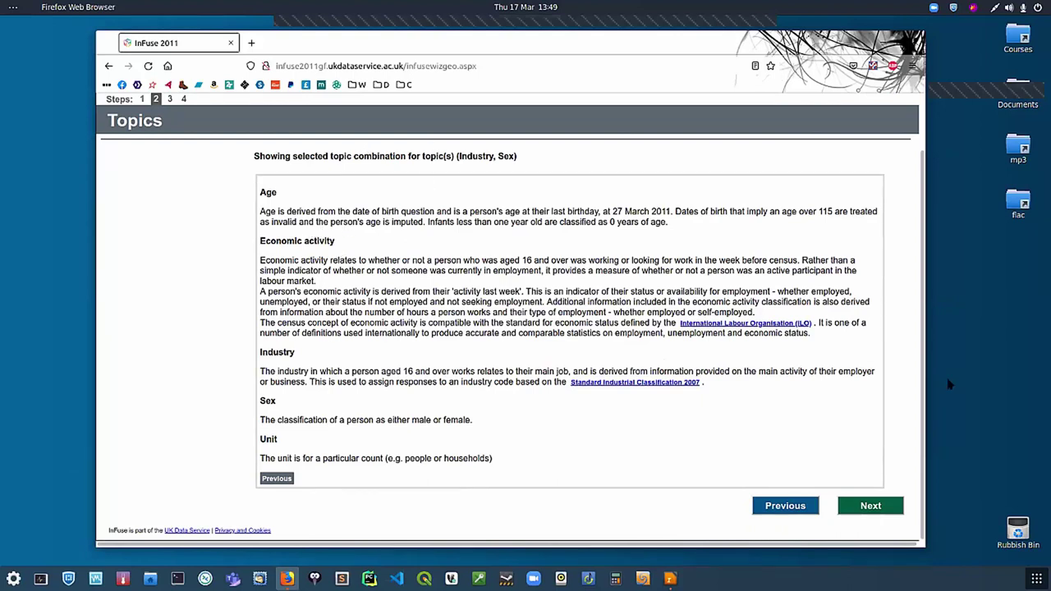
pyautogui.click(872, 509)
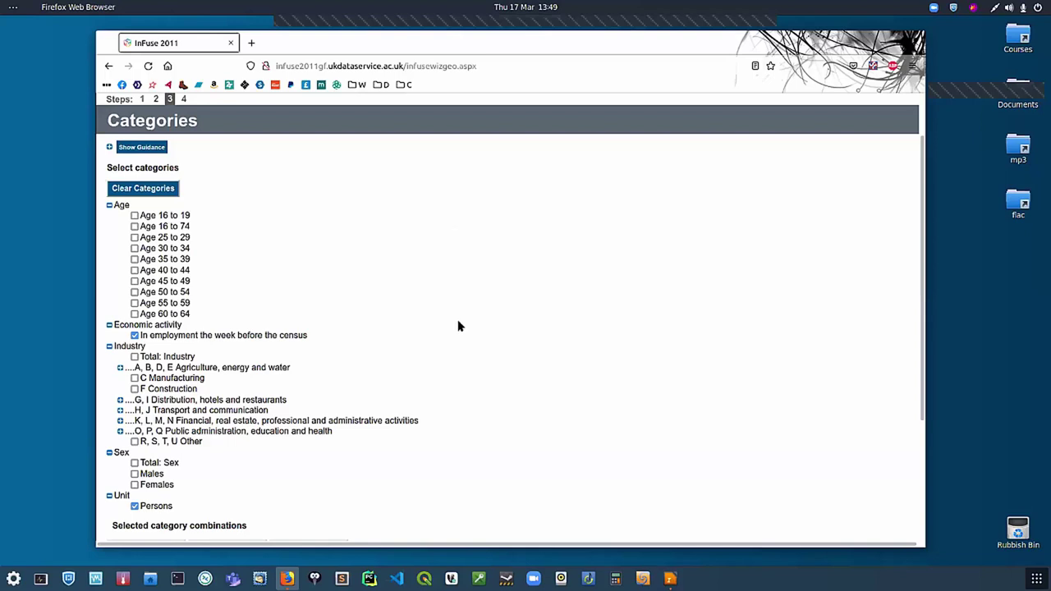
# Step: Add category combinations for Age 16 to 74, Total: Industry, C Manufacturing, Males and Females, and proceed to the download page
pyautogui.click(134, 227)
pyautogui.click(135, 357)
pyautogui.click(135, 378)
pyautogui.scroll(-1, 121, 472)
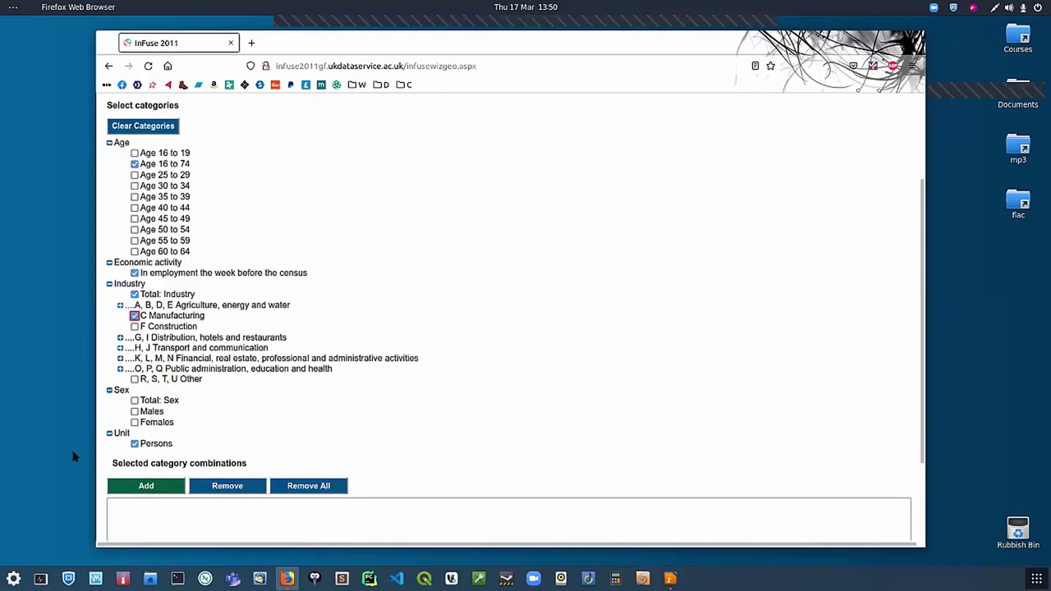
pyautogui.click(133, 411)
pyautogui.click(169, 484)
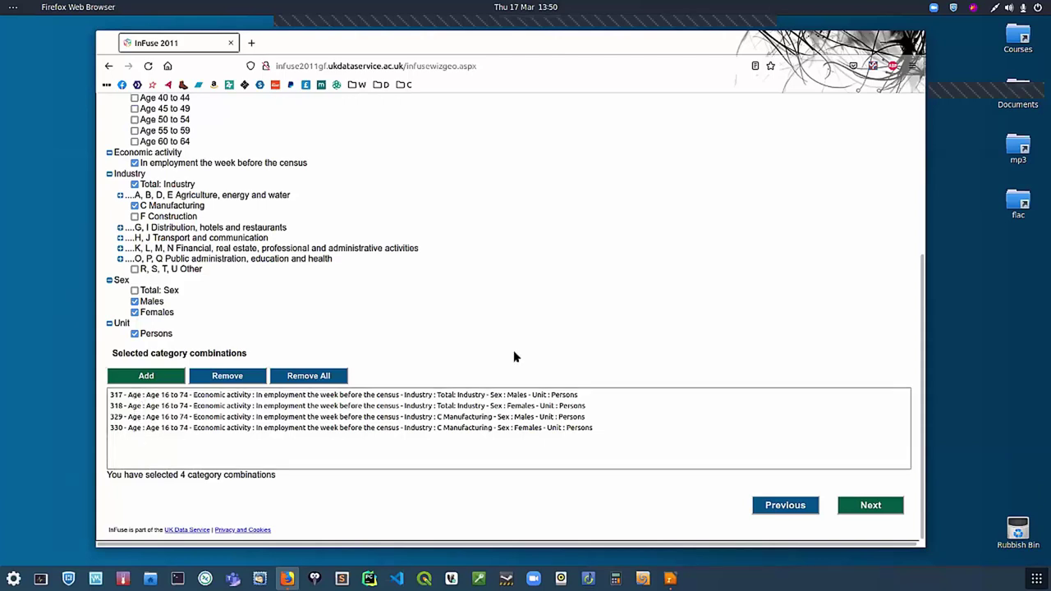
pyautogui.click(879, 511)
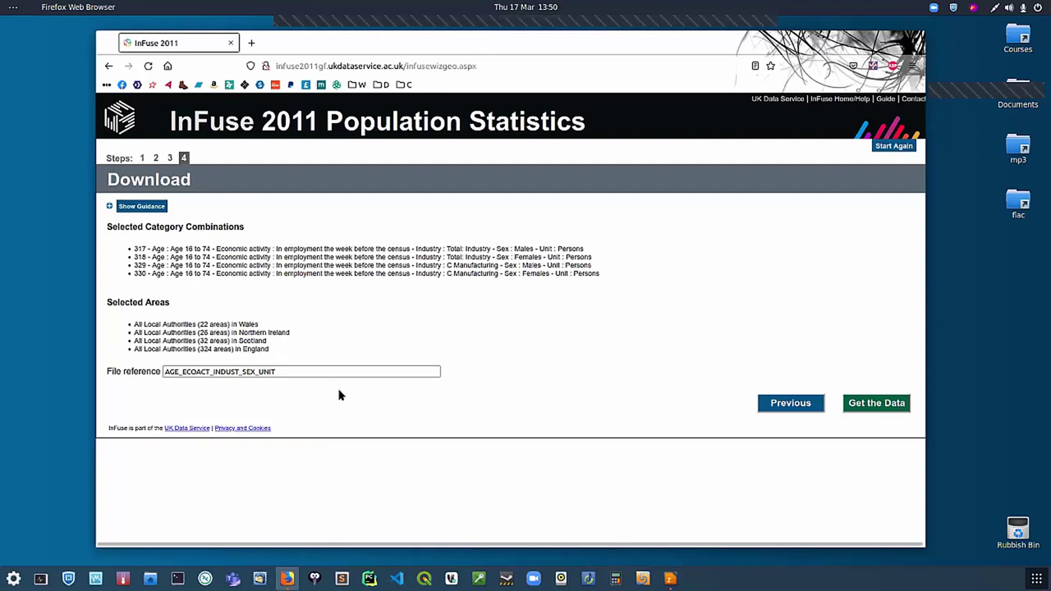
# Step: Generate the requested data, download it as a zip file and show it in its folder
pyautogui.click(882, 412)
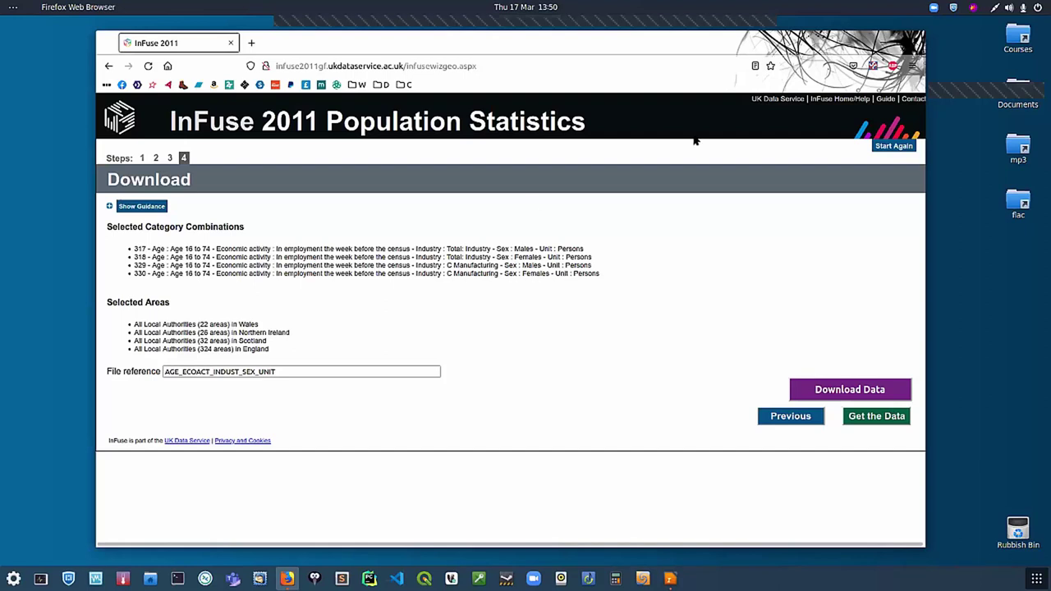
pyautogui.click(853, 396)
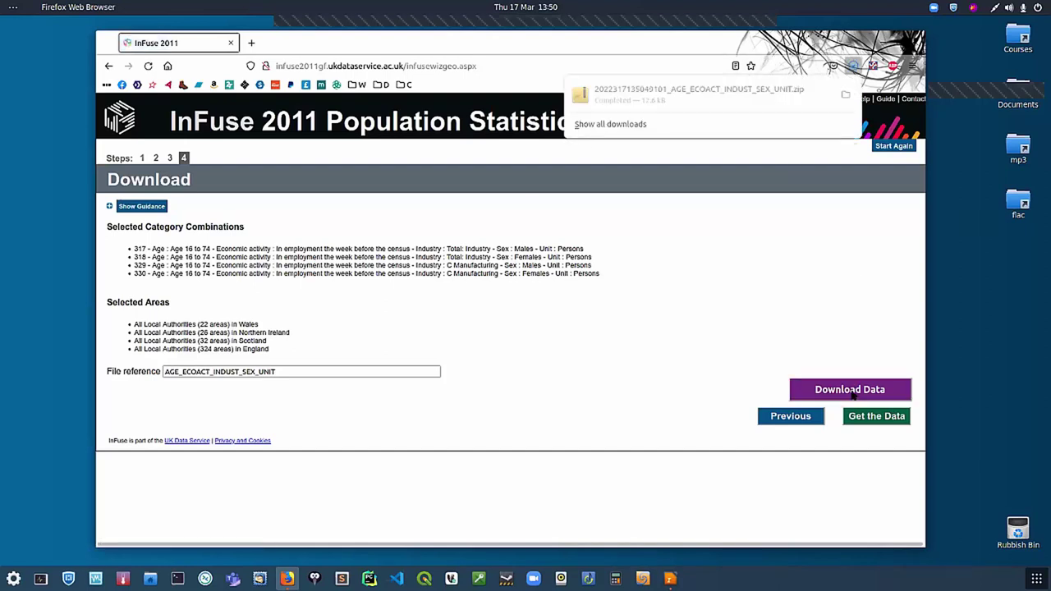
pyautogui.click(844, 97)
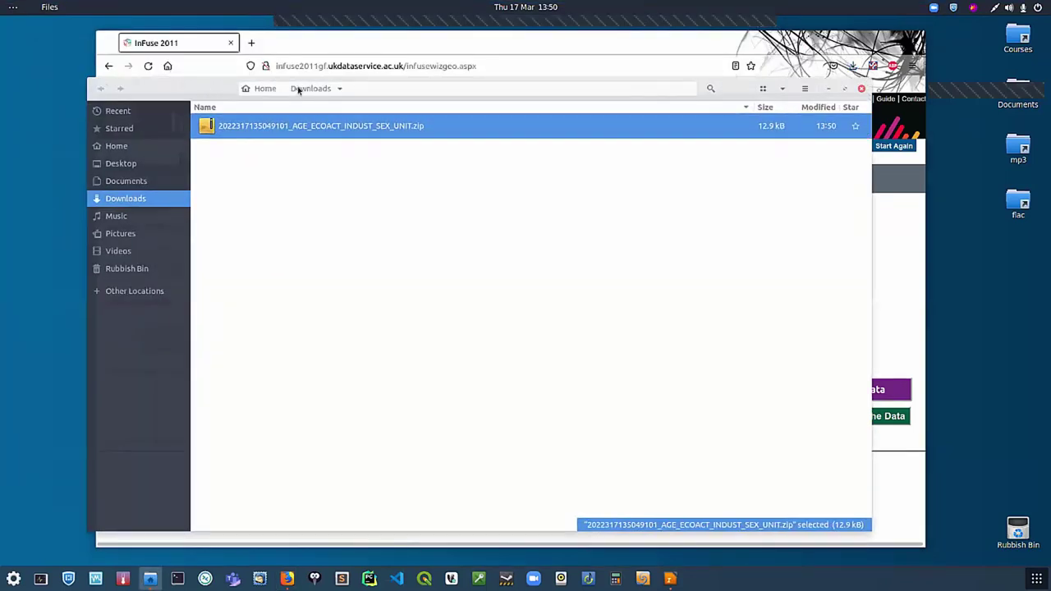
# Step: Extract the downloaded AGE_ECOACT_INDUST_SEX_UNIT zip archive in the Downloads folder and open the extracted folder
pyautogui.rightClick(372, 125)
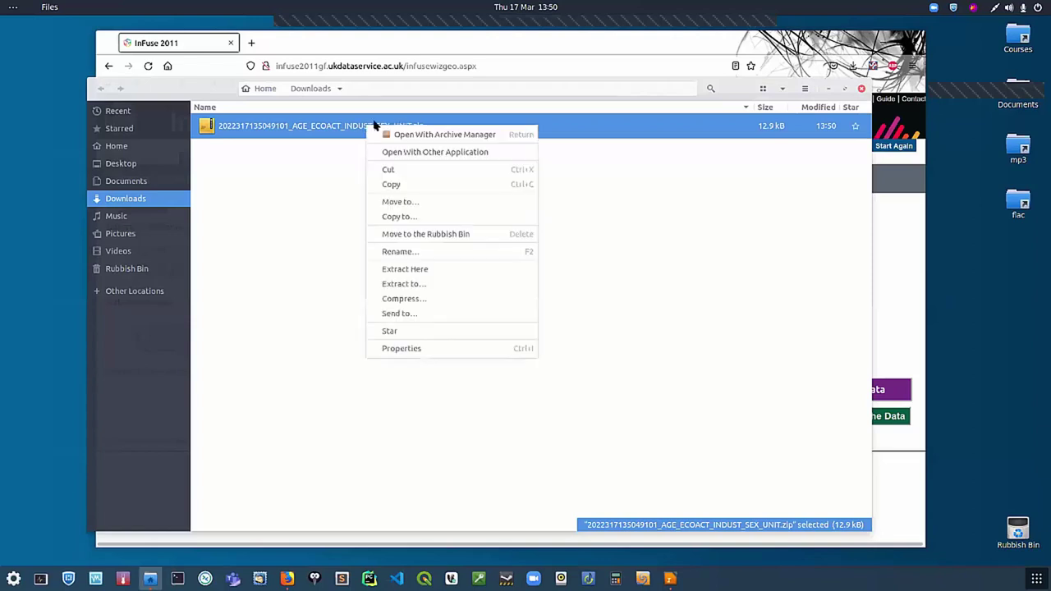
pyautogui.click(415, 271)
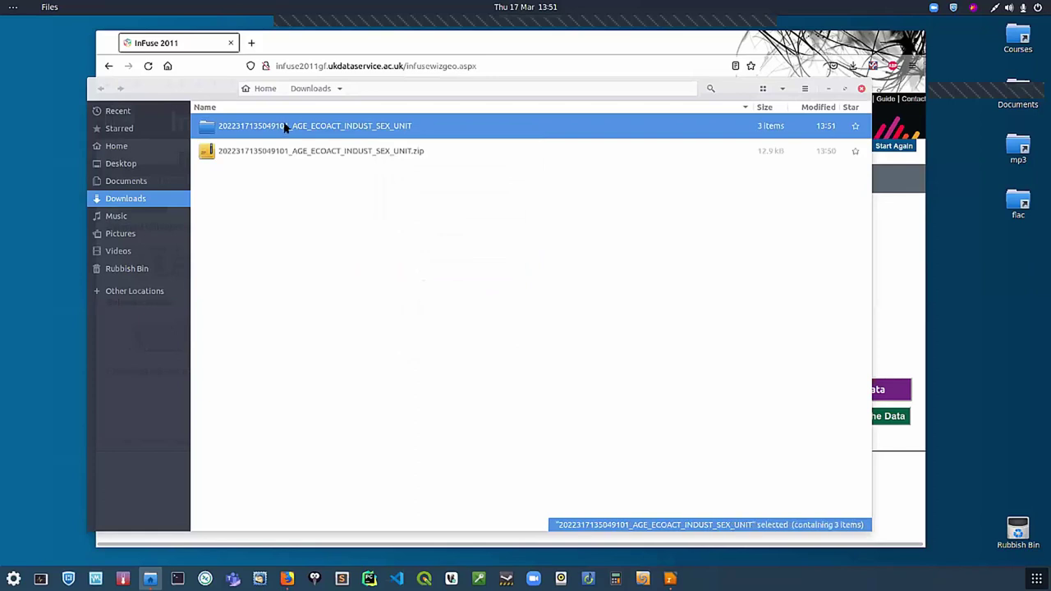
pyautogui.doubleClick(210, 129)
pyautogui.moveTo(533, 97); pyautogui.dragTo(556, 126)
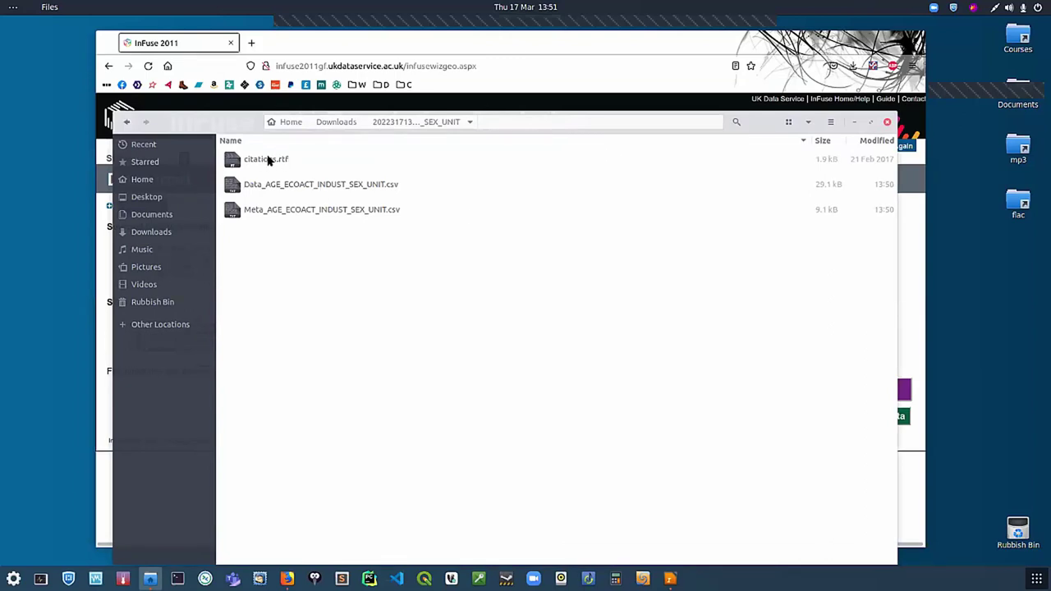
pyautogui.click(268, 159)
pyautogui.rightClick(267, 159)
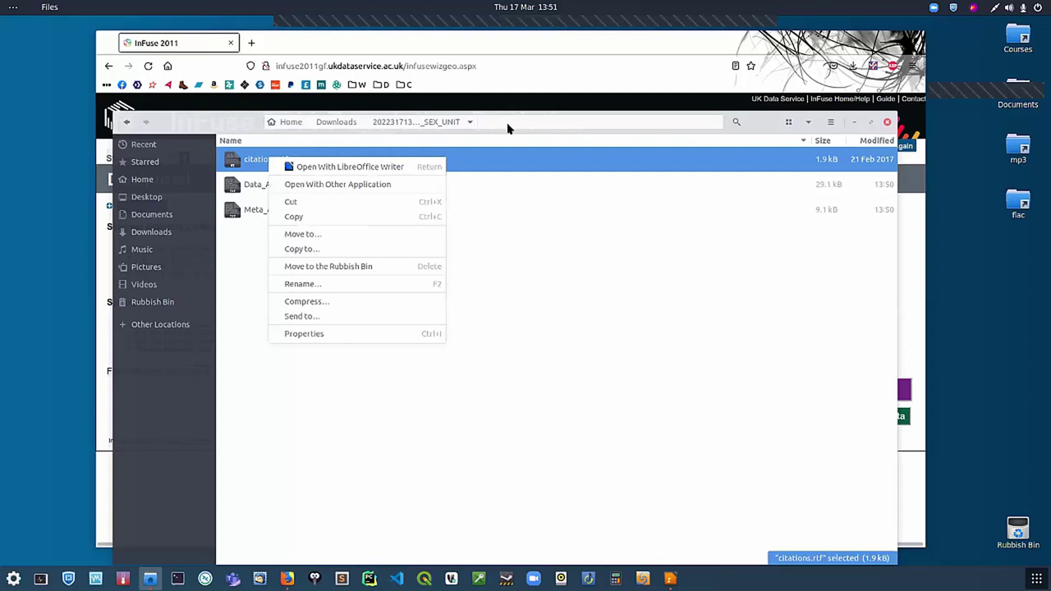
pyautogui.click(761, 126)
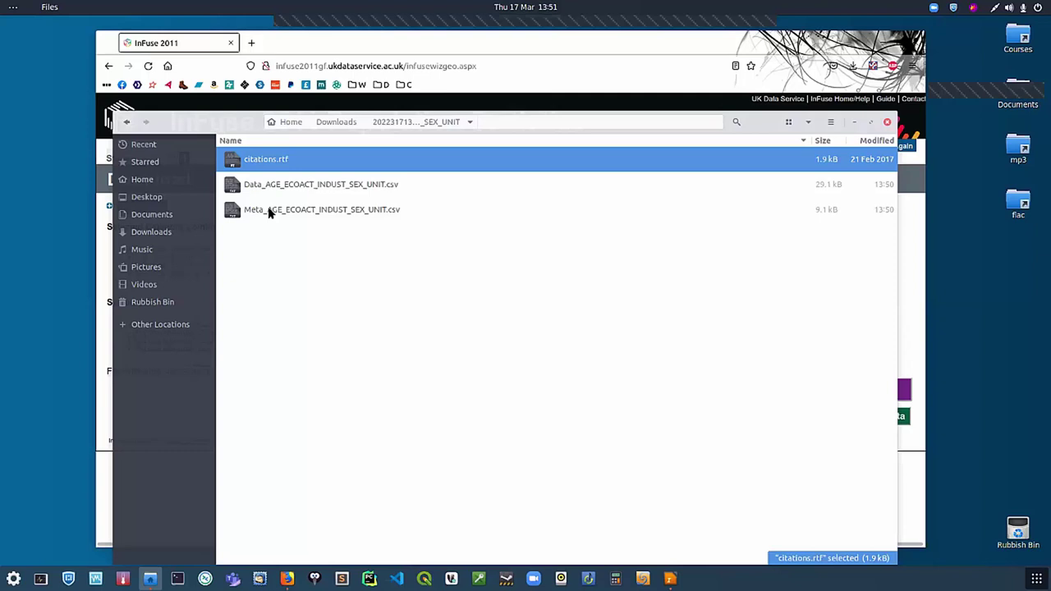
# Step: Open Data_AGE_ECOACT_INDUST_SEX_UNIT.csv in LibreOffice Calc with the default text import settings and enlarge its window
pyautogui.click(289, 187)
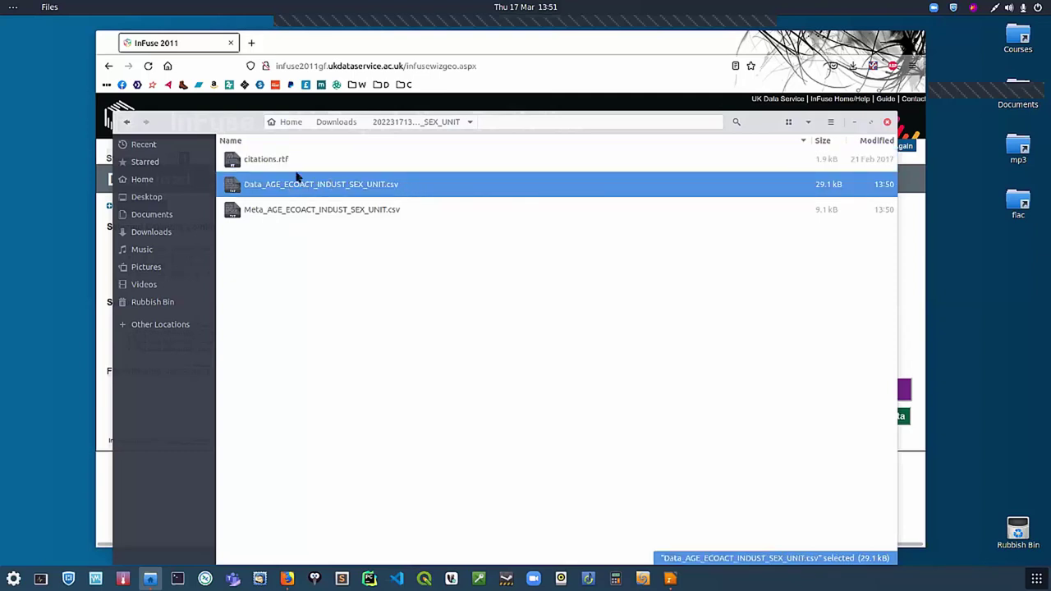
pyautogui.rightClick(290, 185)
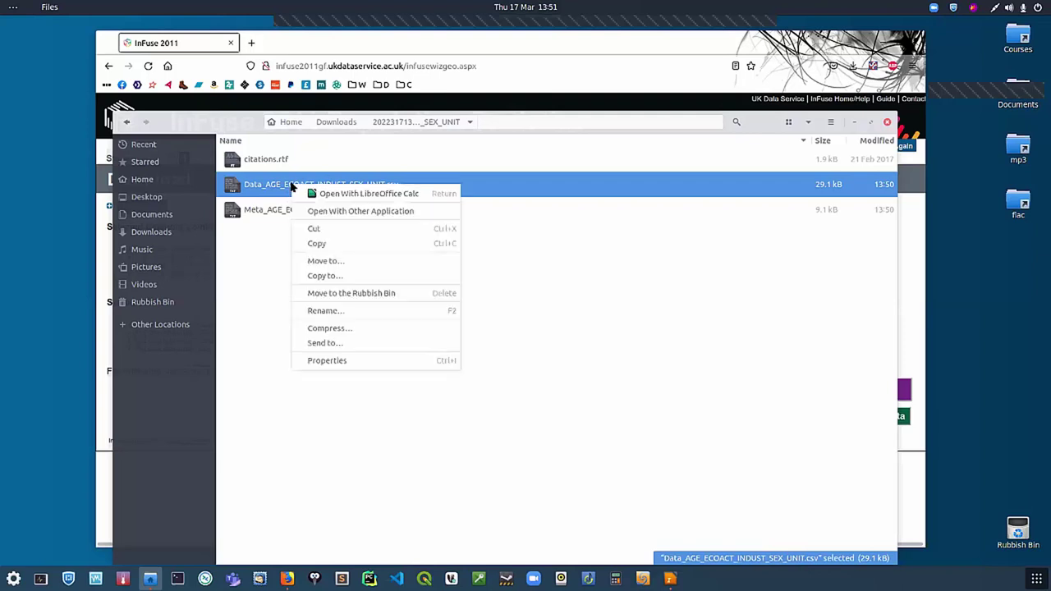
pyautogui.press('Escape')
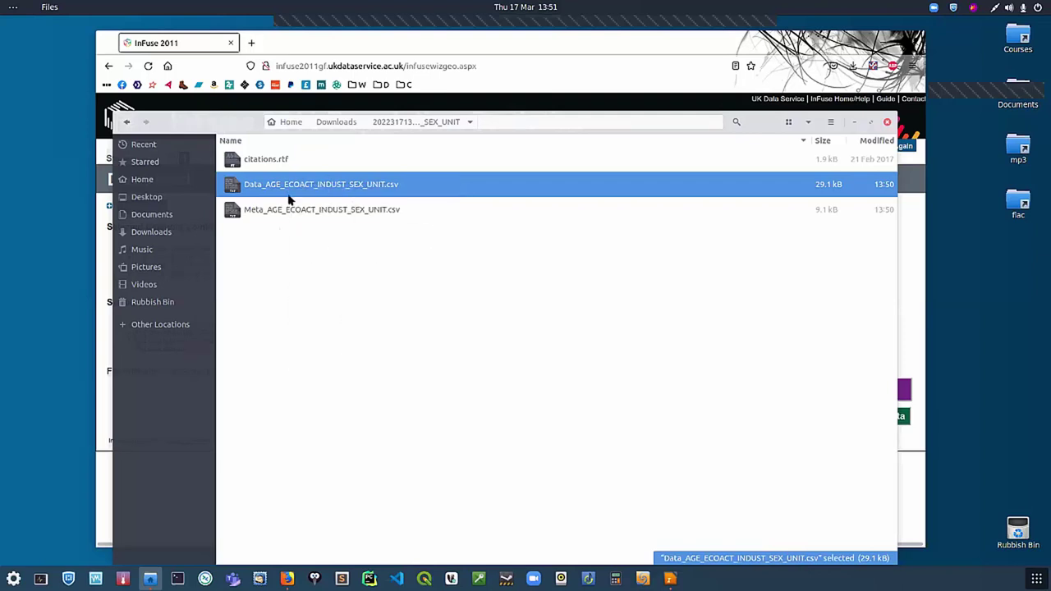
pyautogui.rightClick(359, 190)
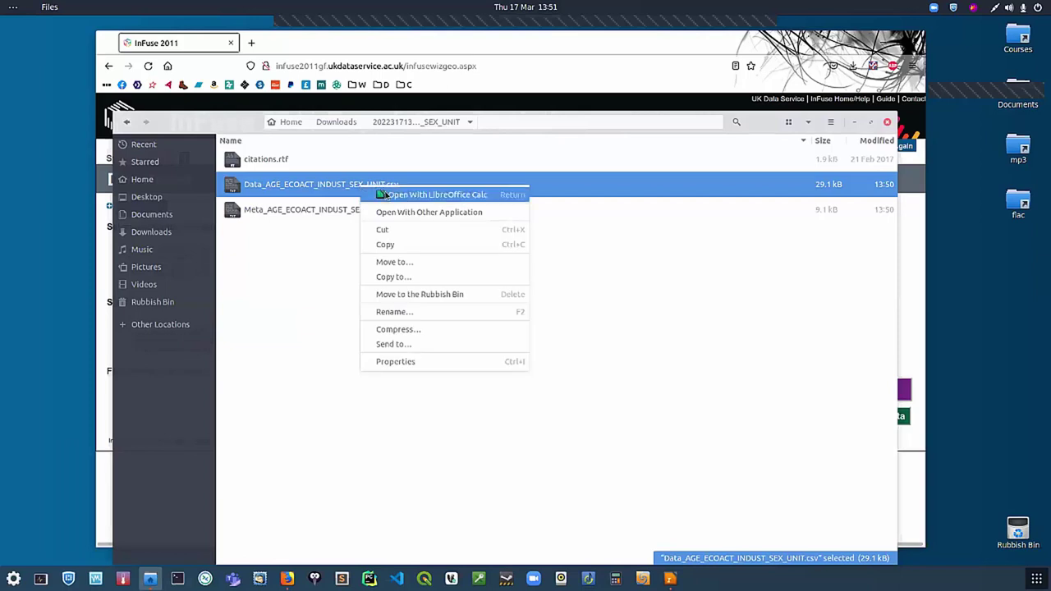
pyautogui.click(380, 194)
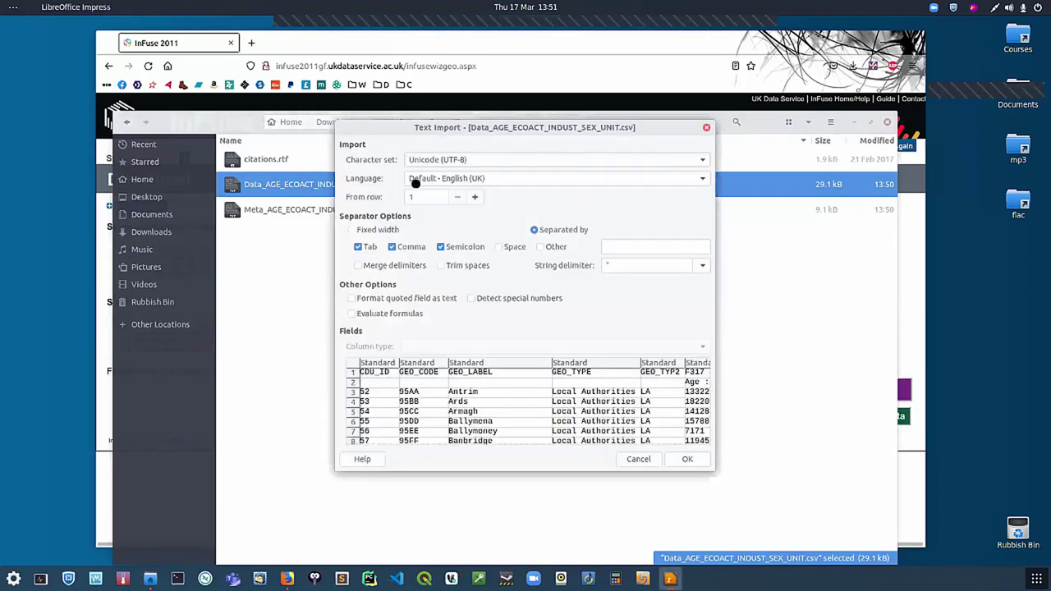
pyautogui.click(699, 466)
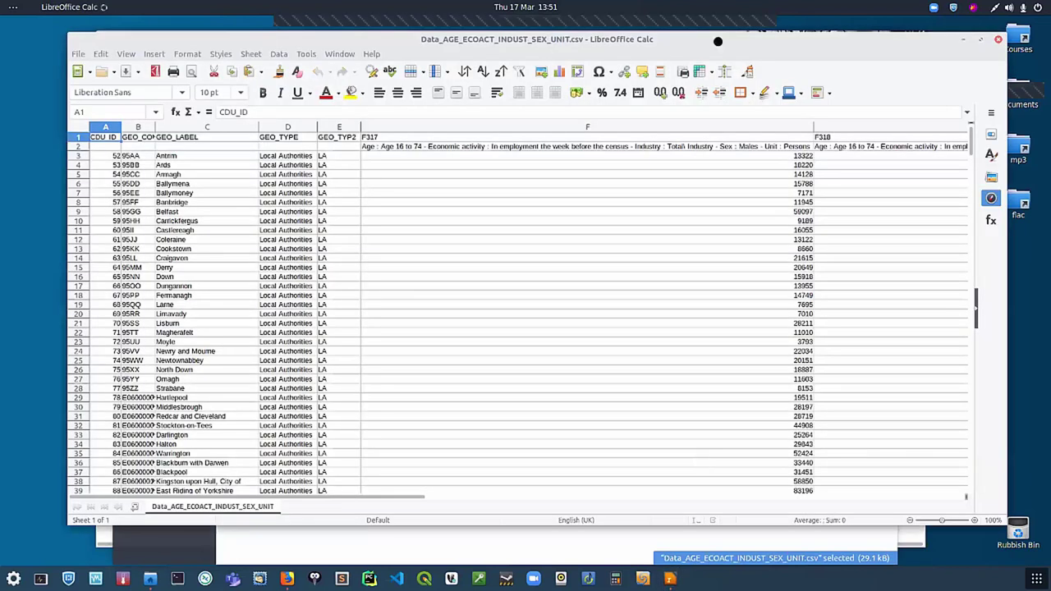
pyautogui.moveTo(718, 41); pyautogui.dragTo(680, 40)
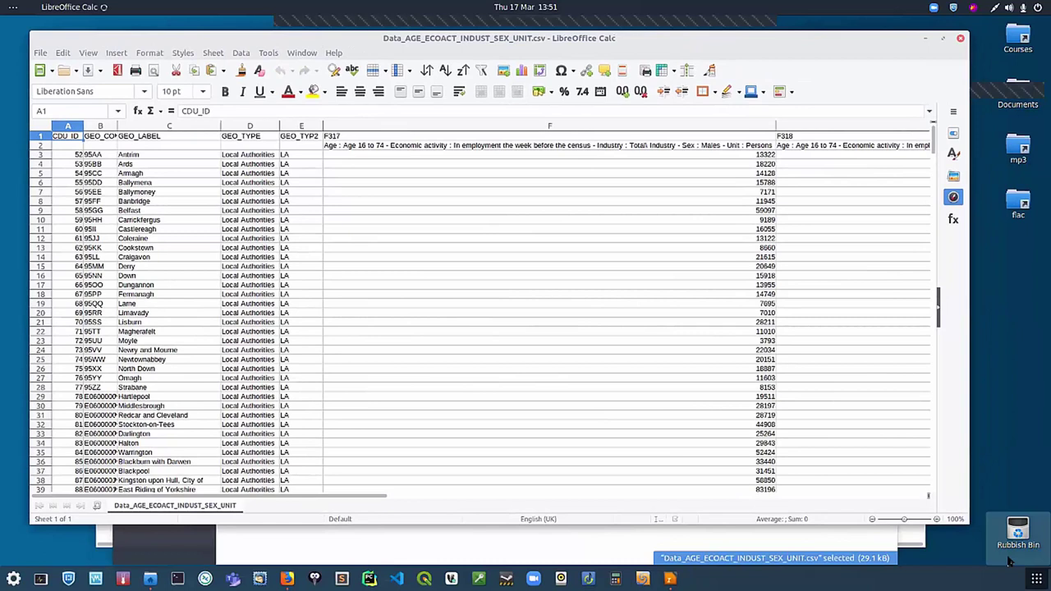
pyautogui.moveTo(993, 539); pyautogui.dragTo(1018, 550)
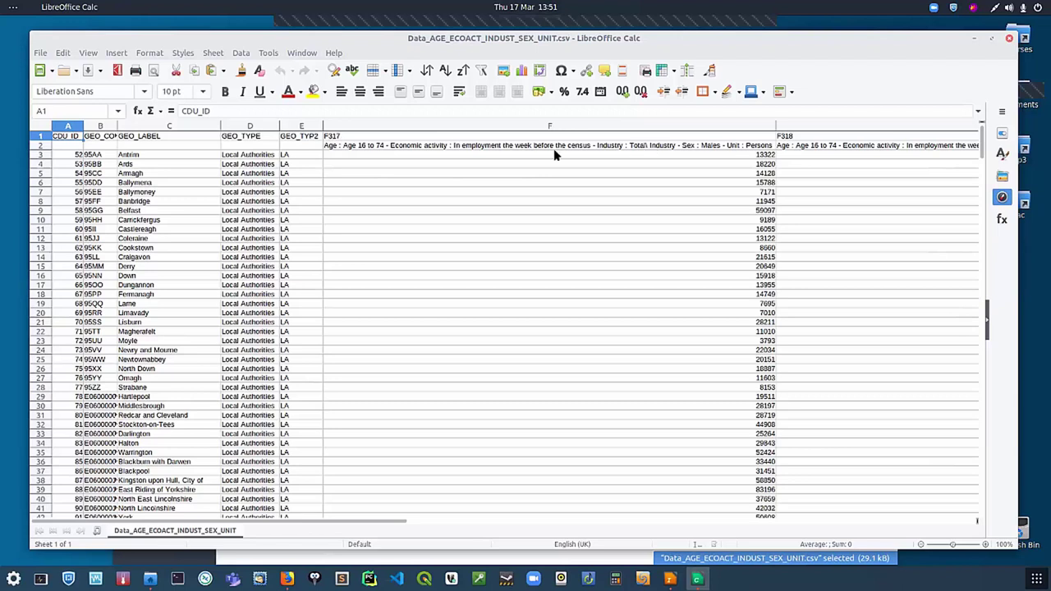
# Step: Delete row 2, which holds the long category descriptions beneath the column headers
pyautogui.click(40, 145)
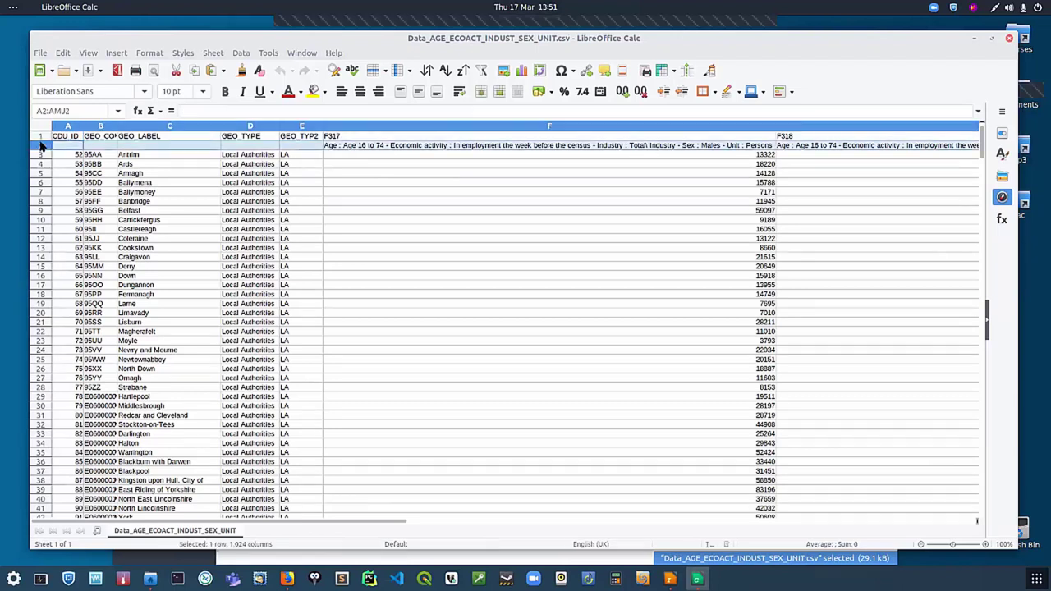
pyautogui.rightClick(41, 145)
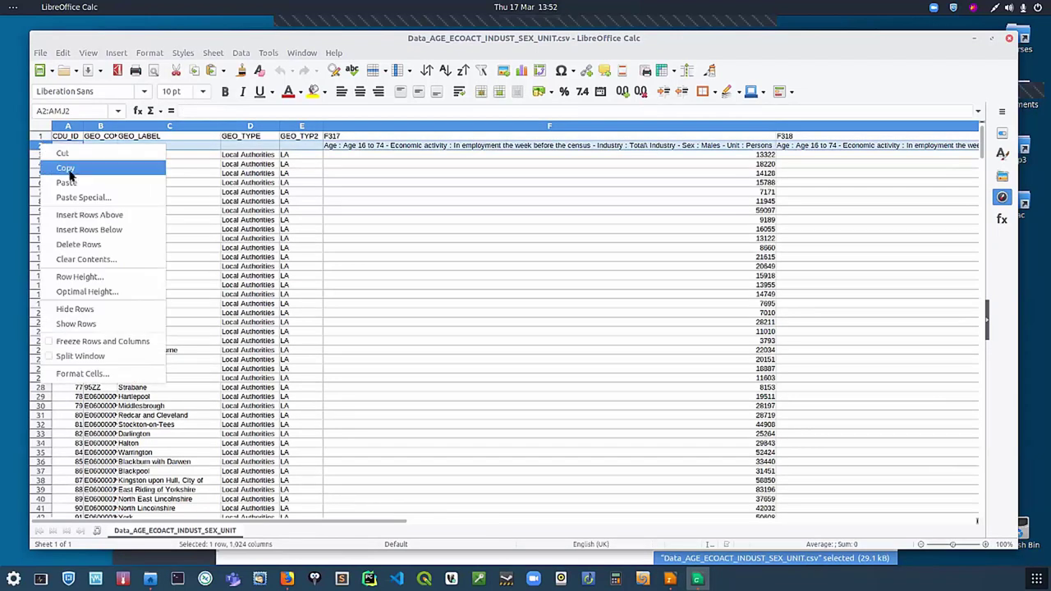
pyautogui.click(82, 244)
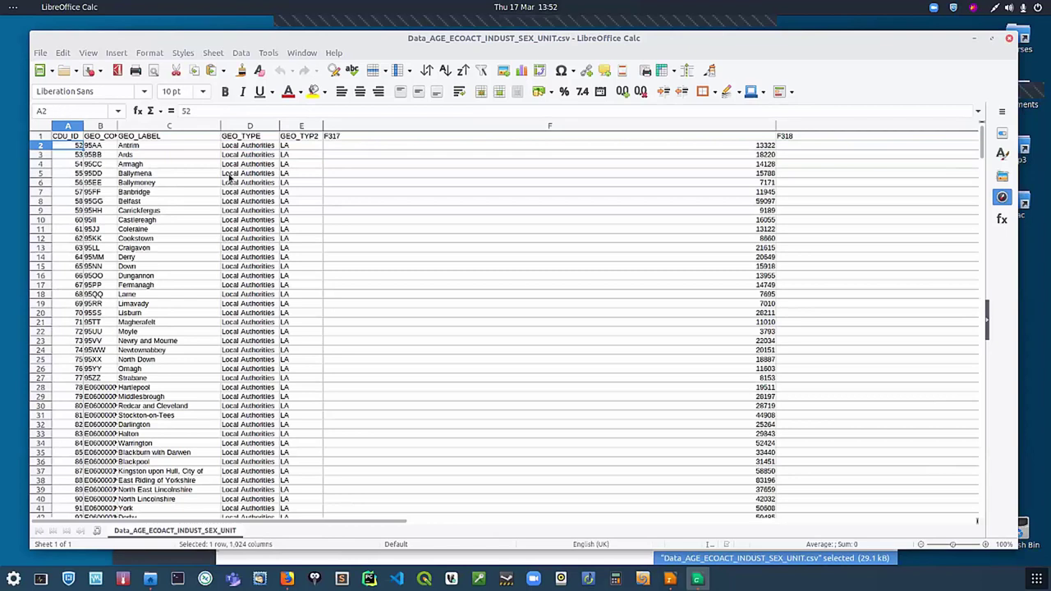
# Step: Fit the widths of columns F, G, H and I to their contents
pyautogui.doubleClick(775, 125)
pyautogui.doubleClick(811, 125)
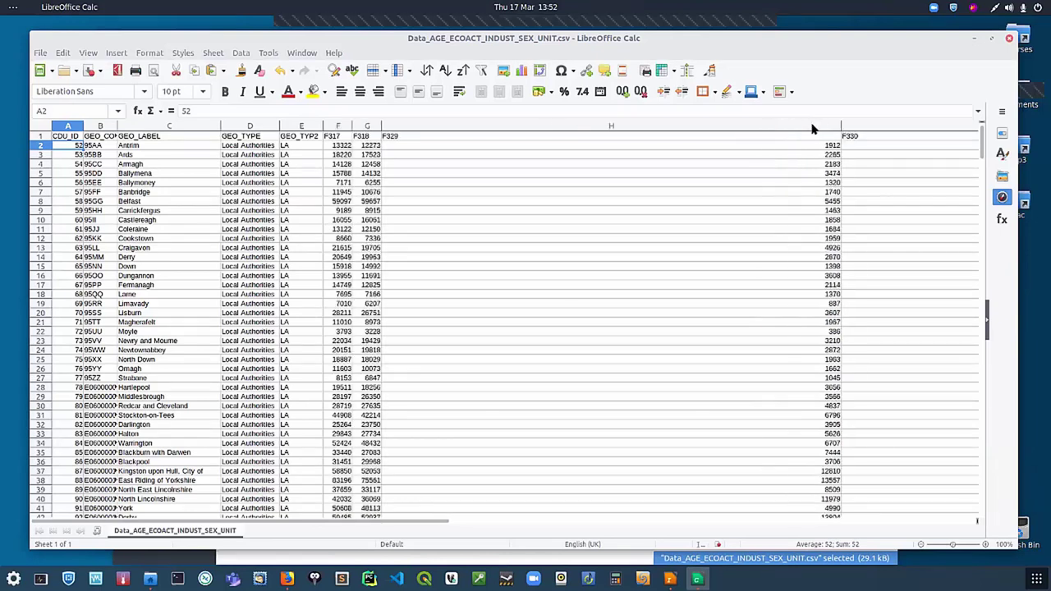
pyautogui.doubleClick(841, 123)
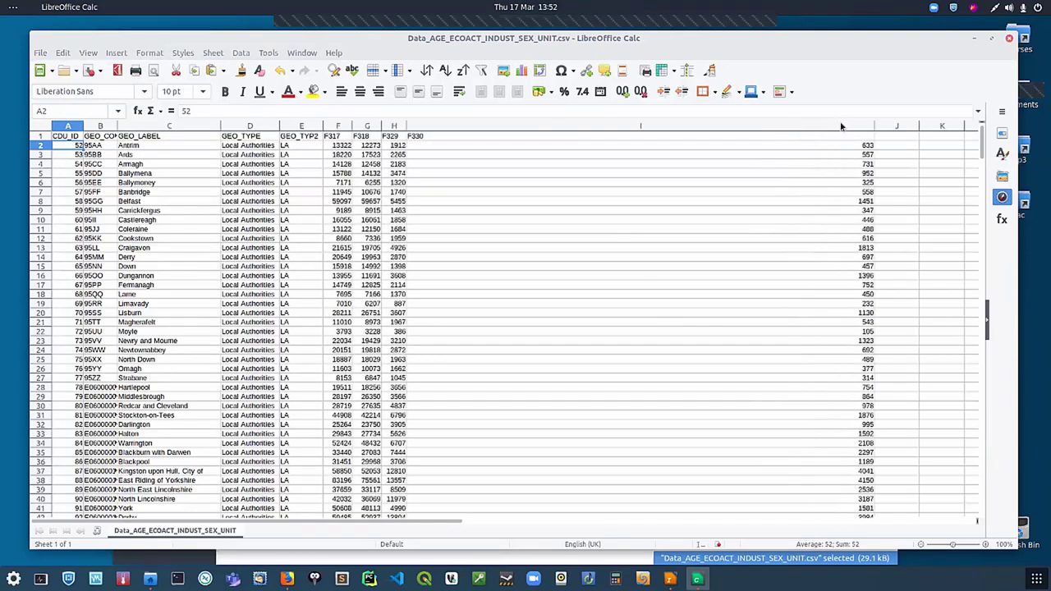
pyautogui.doubleClick(873, 124)
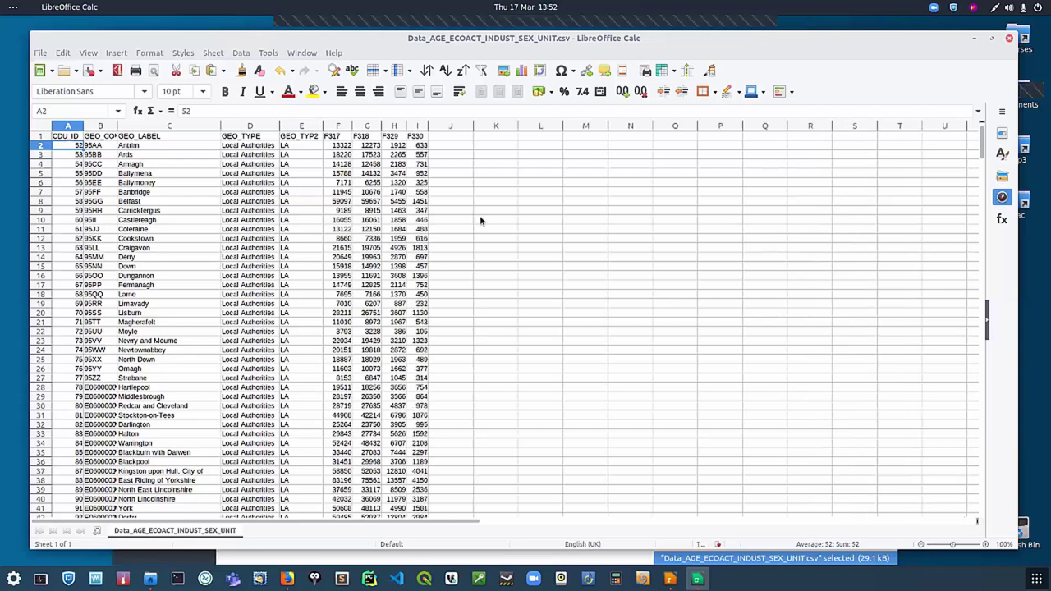
pyautogui.click(460, 219)
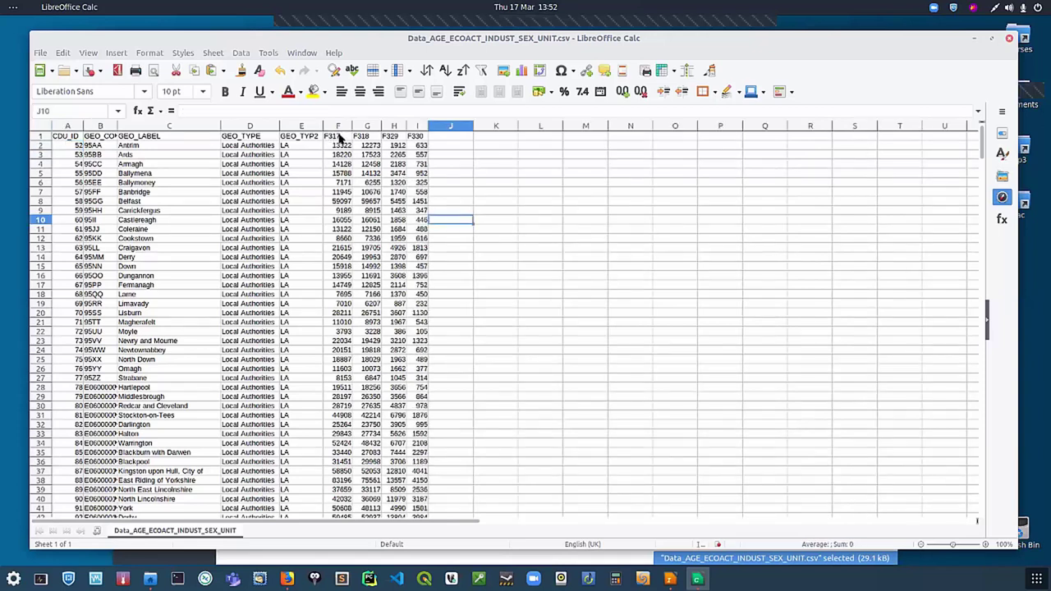
# Step: Rename the F317 header in cell F1 as Male_all and fit column F to its contents
pyautogui.doubleClick(339, 138)
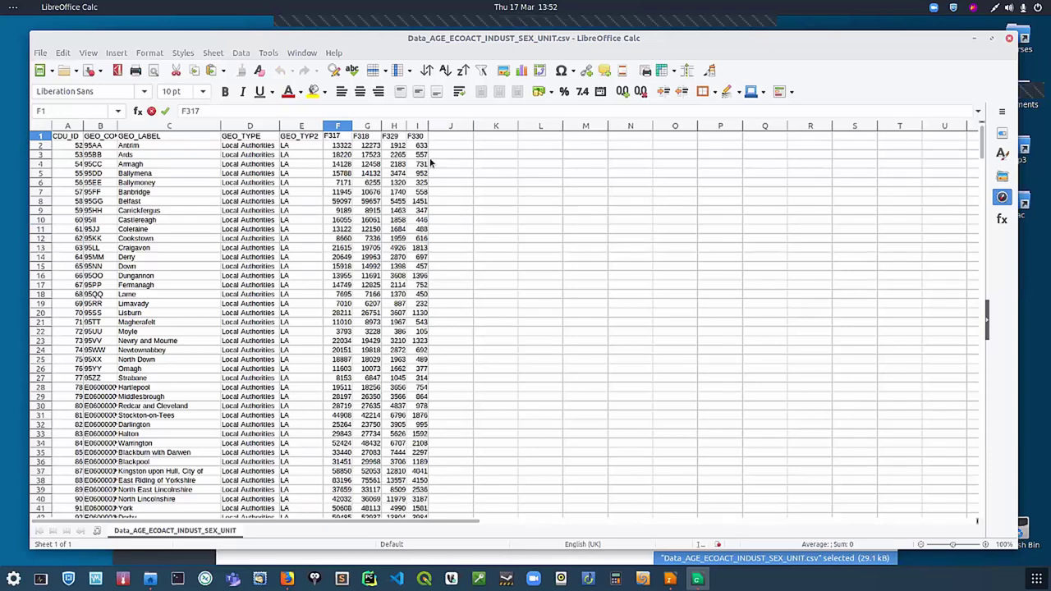
pyautogui.press('BackSpace')
pyautogui.press('BackSpace')
pyautogui.press('BackSpace')
pyautogui.press('BackSpace')
pyautogui.write('Male')
pyautogui.write('_app')
pyautogui.press('BackSpace')
pyautogui.press('BackSpace')
pyautogui.click(347, 127)
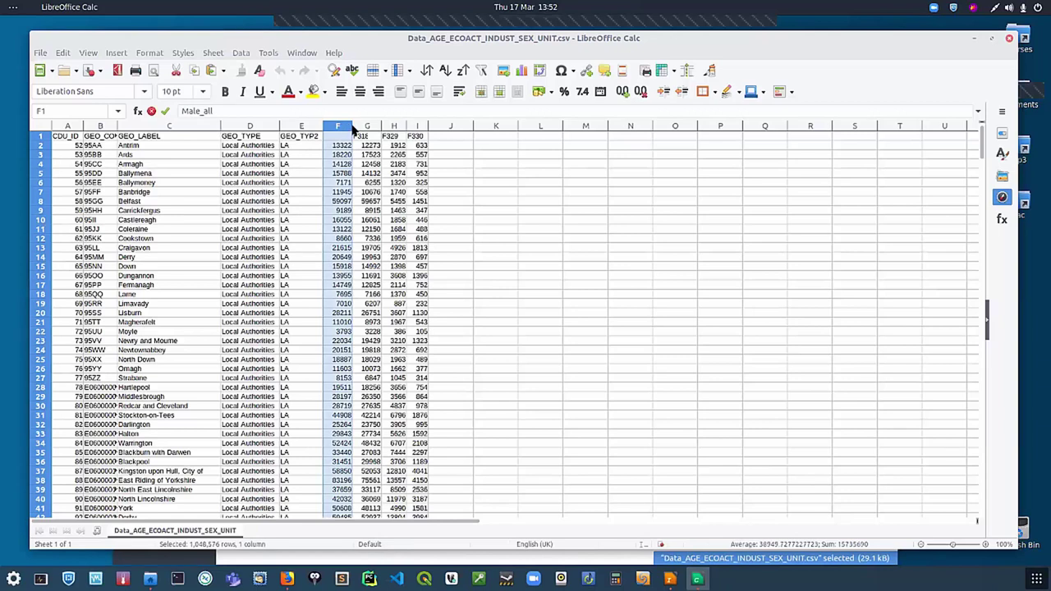
pyautogui.doubleClick(353, 127)
# Step: Rename the F318 header in cell G1 as Female_all and widen column G to show the full header
pyautogui.doubleClick(384, 136)
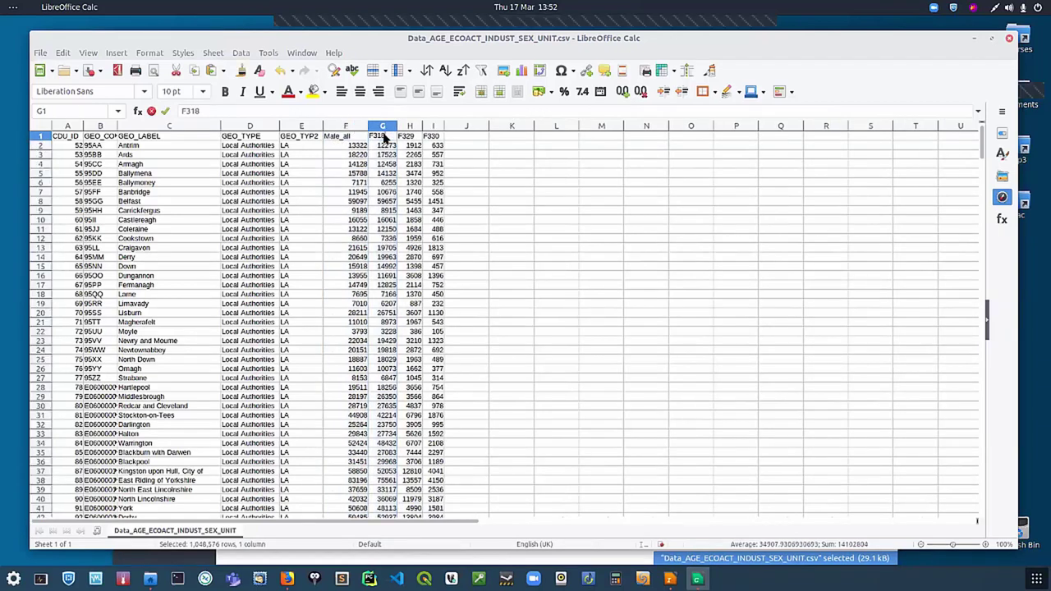
pyautogui.press('BackSpace')
pyautogui.press('BackSpace')
pyautogui.press('BackSpace')
pyautogui.write('emale_a')
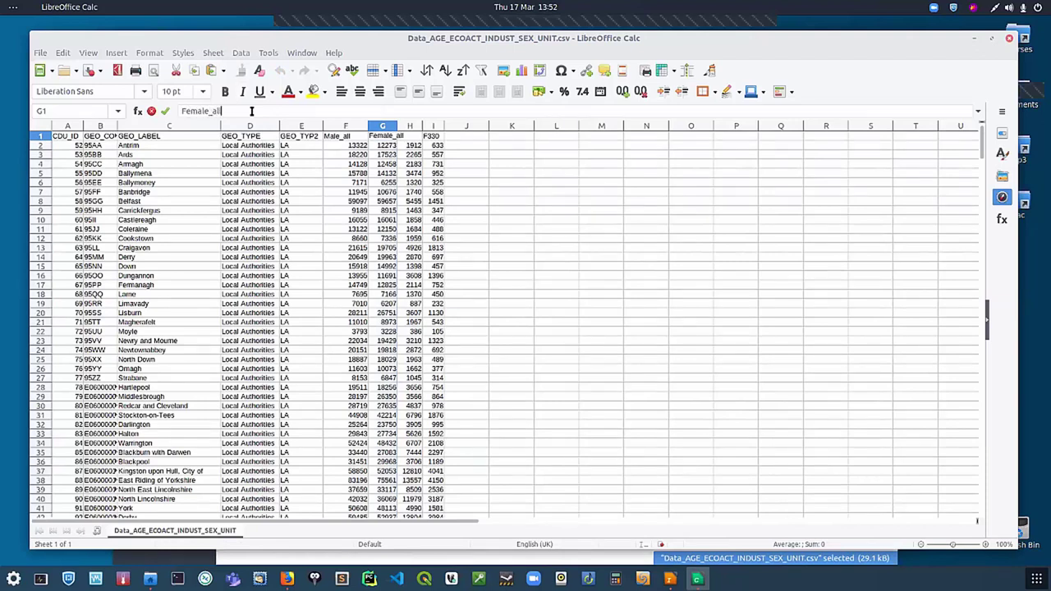
pyautogui.write('ll')
pyautogui.click(461, 201)
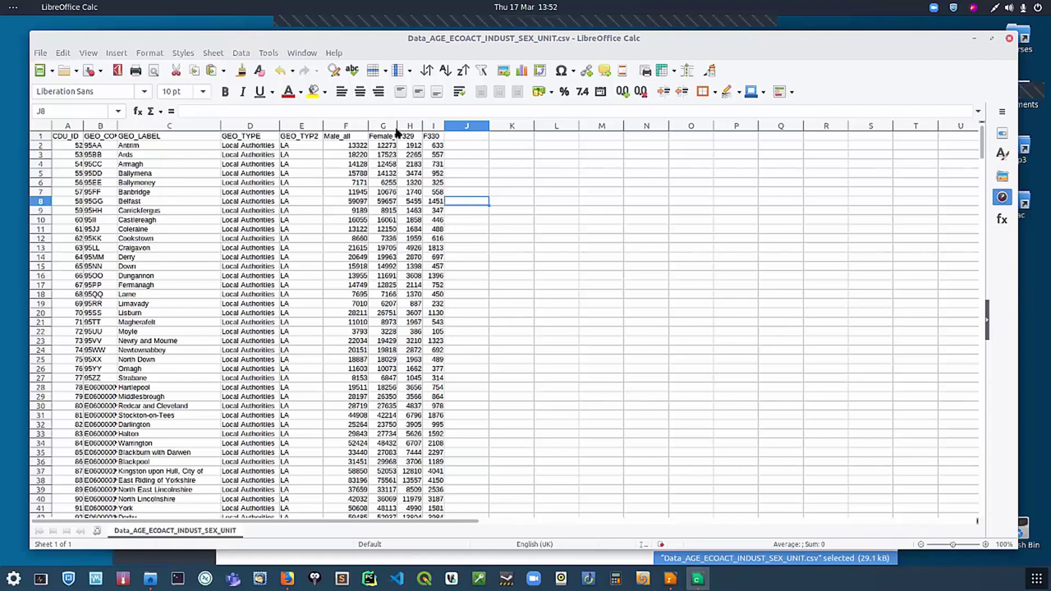
pyautogui.click(396, 128)
pyautogui.click(399, 128)
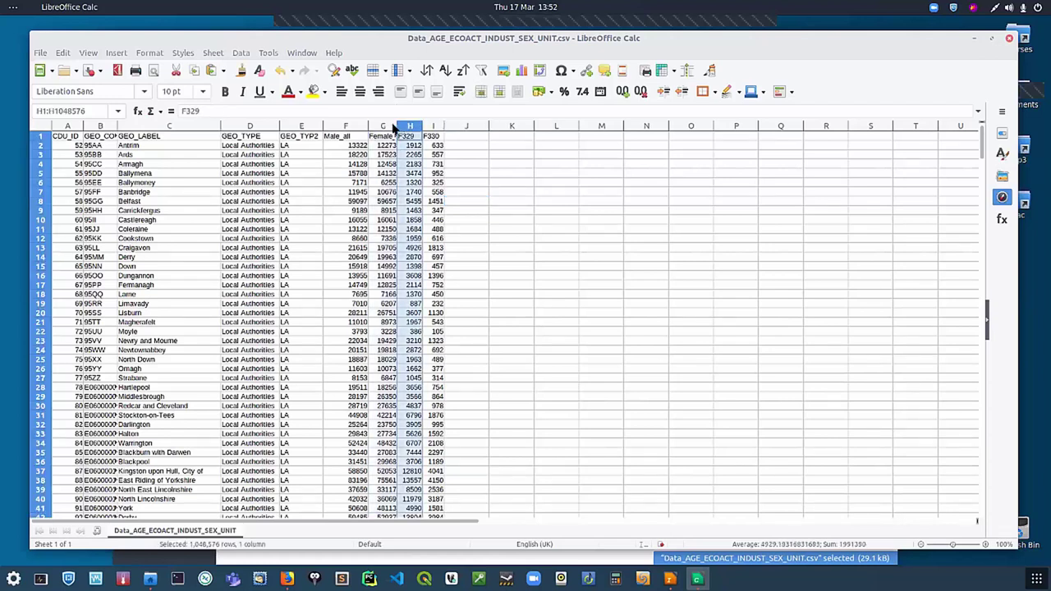
pyautogui.moveTo(397, 124); pyautogui.dragTo(411, 125)
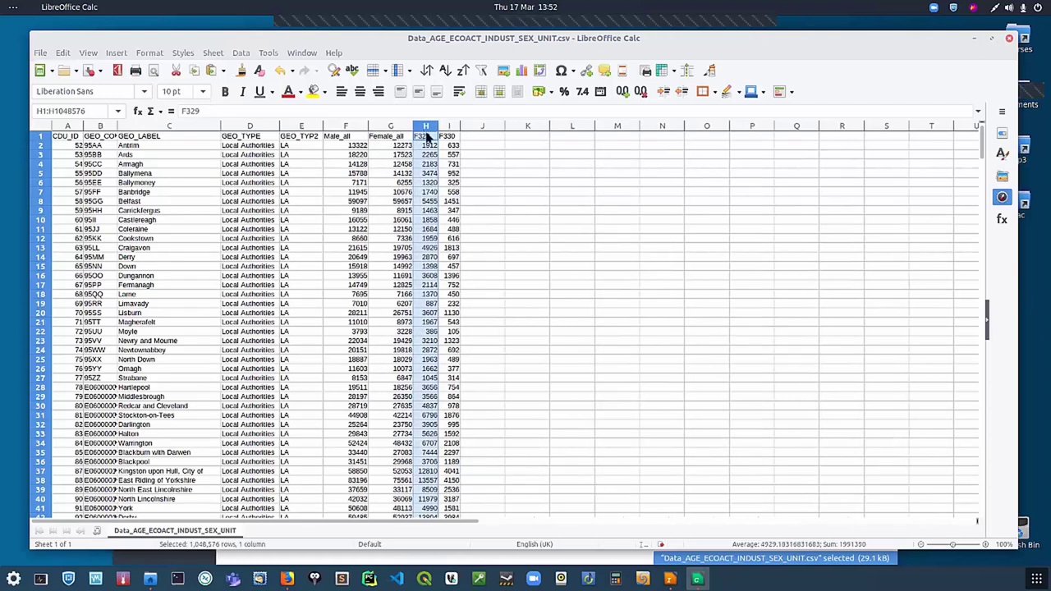
# Step: Rename the F329 header in cell H1 as Male_manuf and fit column H to its contents
pyautogui.doubleClick(430, 136)
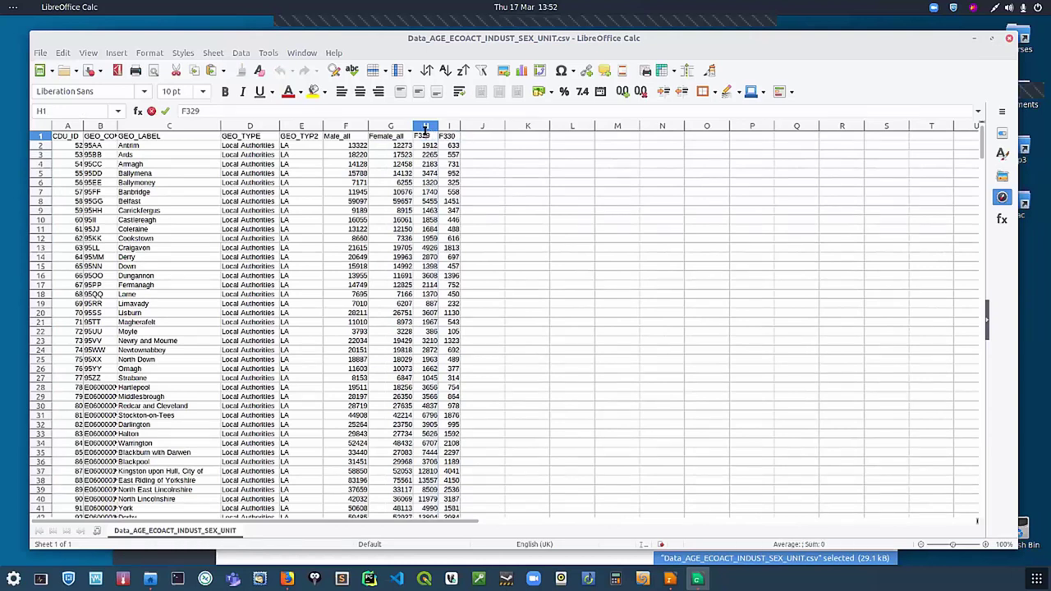
pyautogui.press('BackSpace')
pyautogui.press('BackSpace')
pyautogui.press('BackSpace')
pyautogui.press('BackSpace')
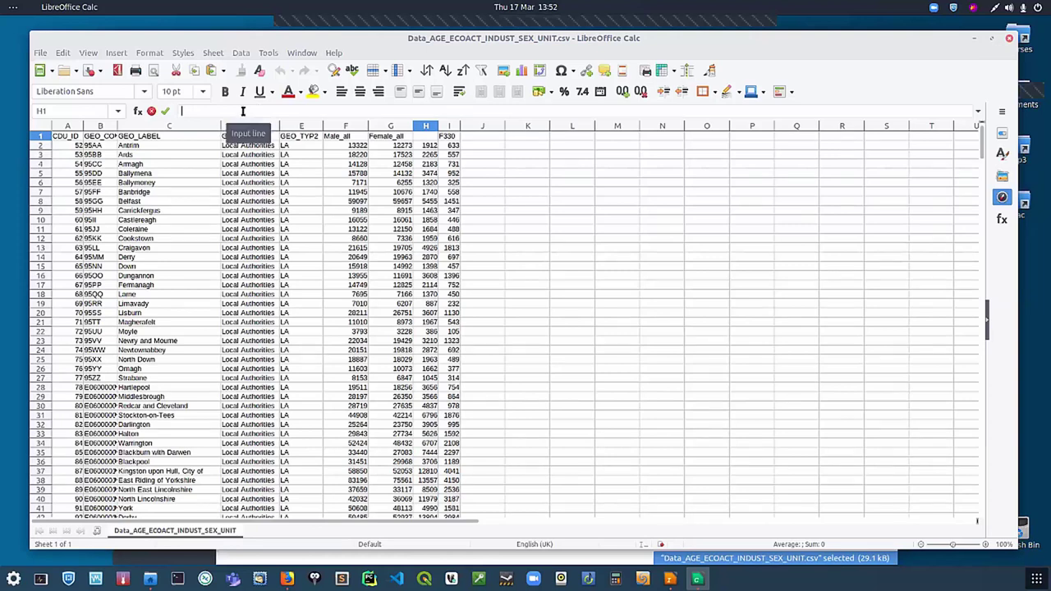
pyautogui.write('Male')
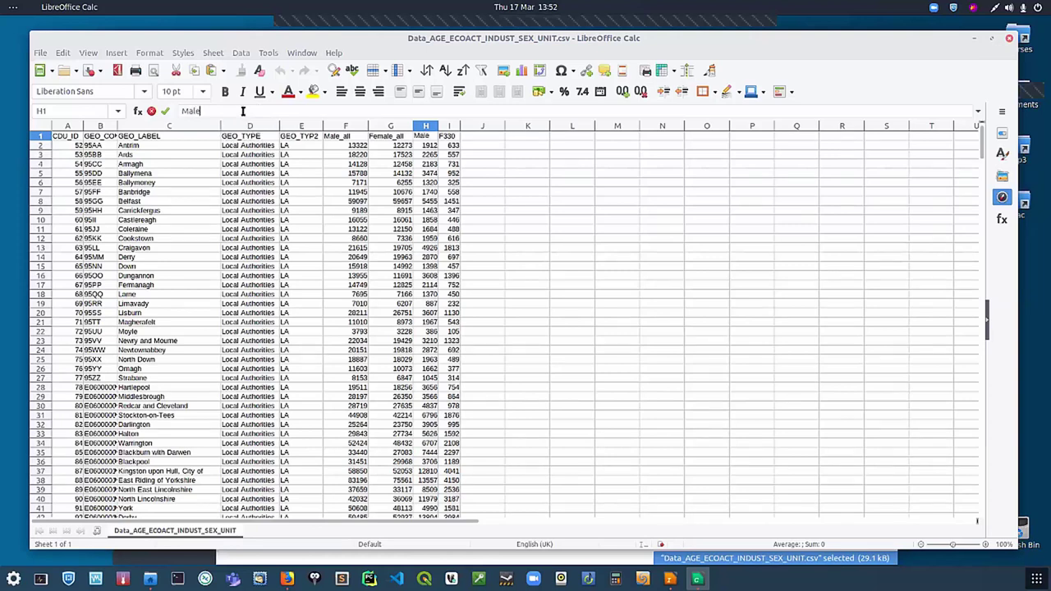
pyautogui.write('_manuf')
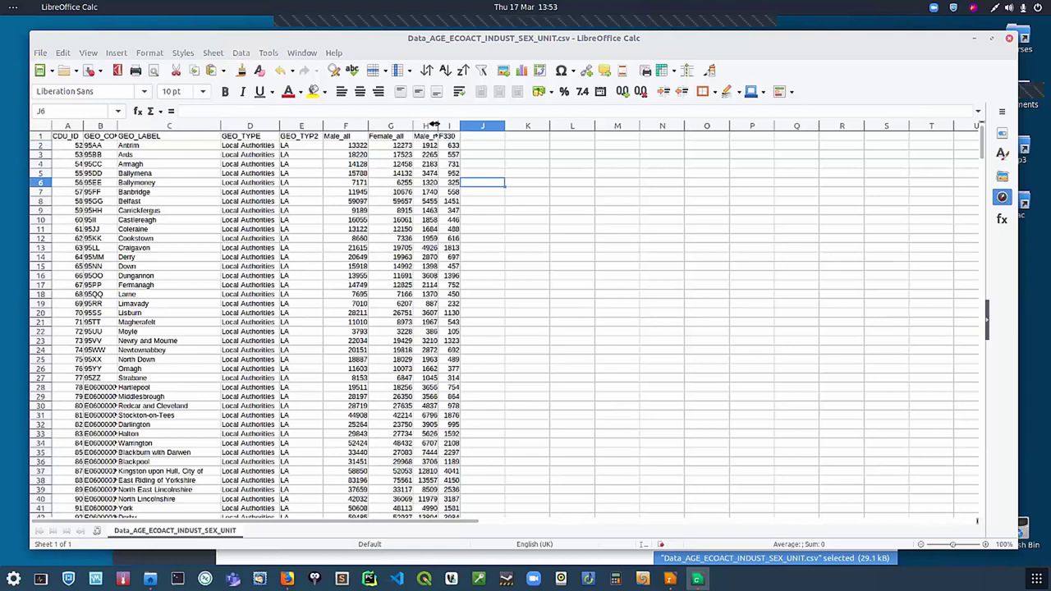
pyautogui.click(429, 127)
pyautogui.doubleClick(438, 126)
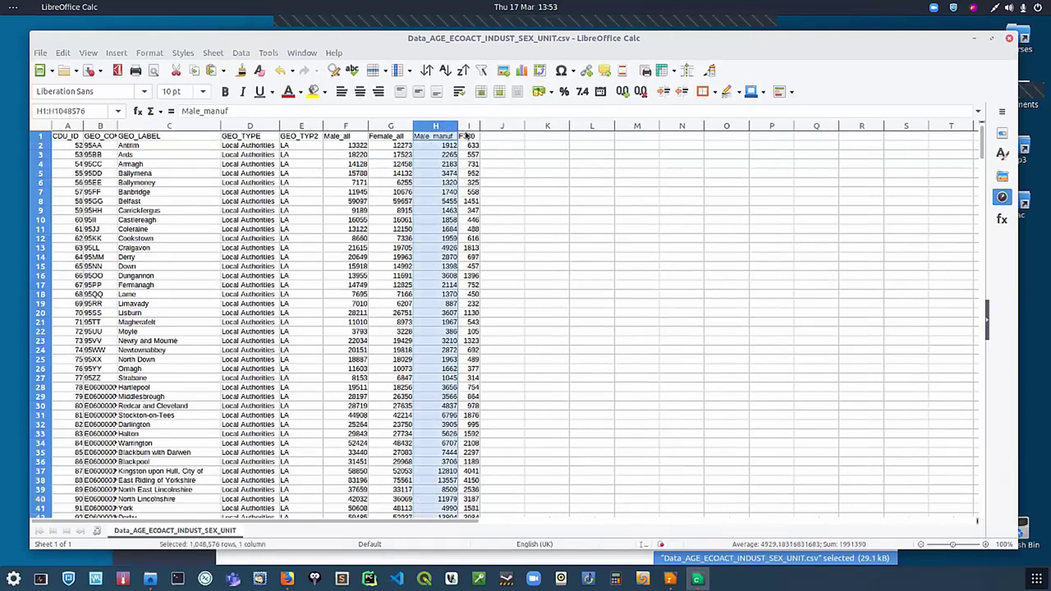
# Step: Replace the F330 header in cell I1 with GEO_LABEL and fit column I to its contents
pyautogui.doubleClick(466, 137)
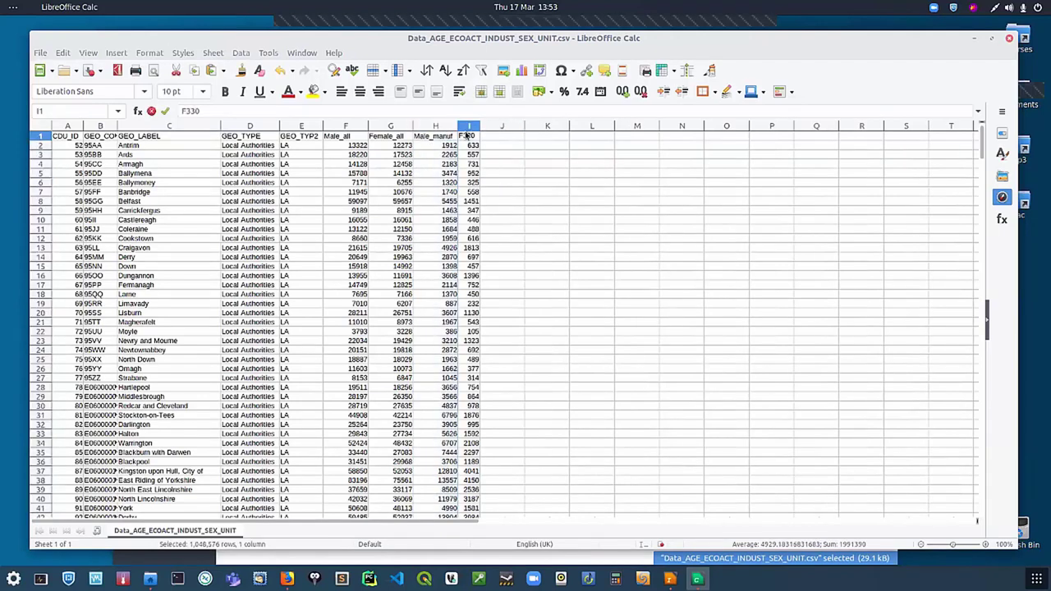
pyautogui.click(217, 125)
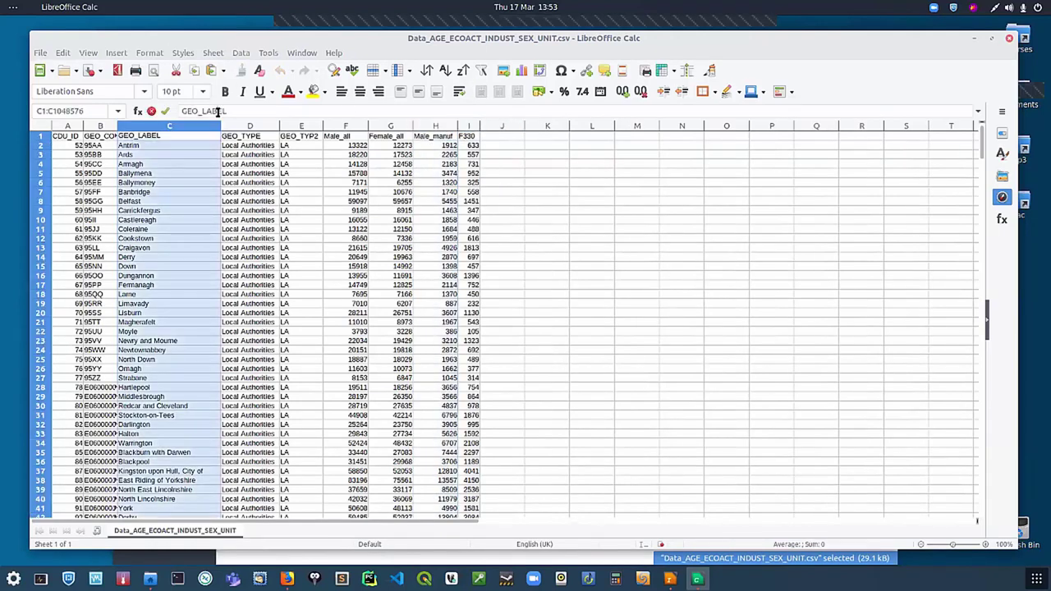
pyautogui.click(465, 128)
pyautogui.click(464, 138)
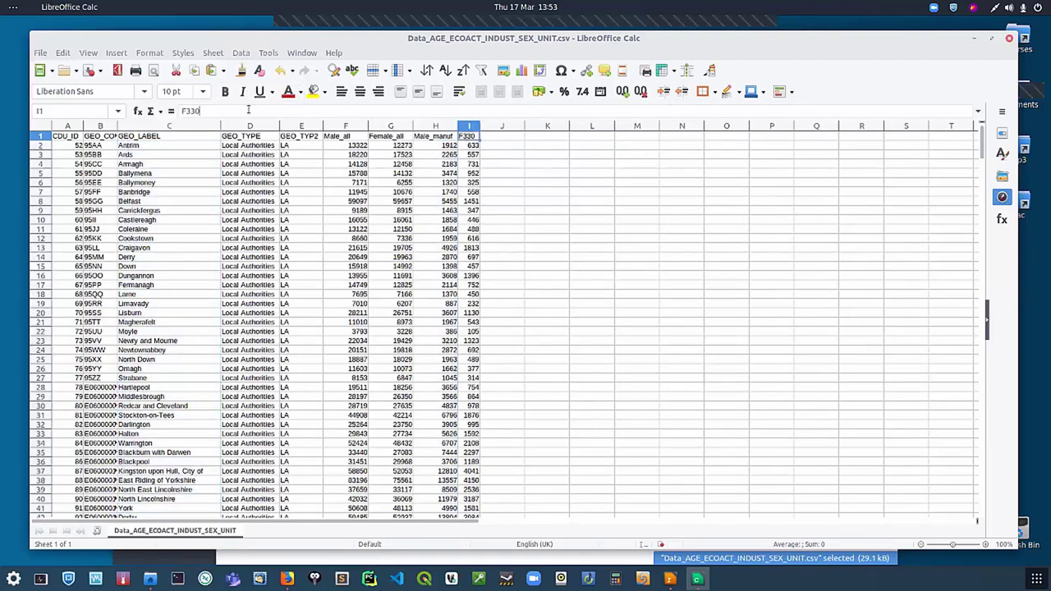
pyautogui.write('Female_manuf')
pyautogui.click(546, 219)
pyautogui.click(467, 125)
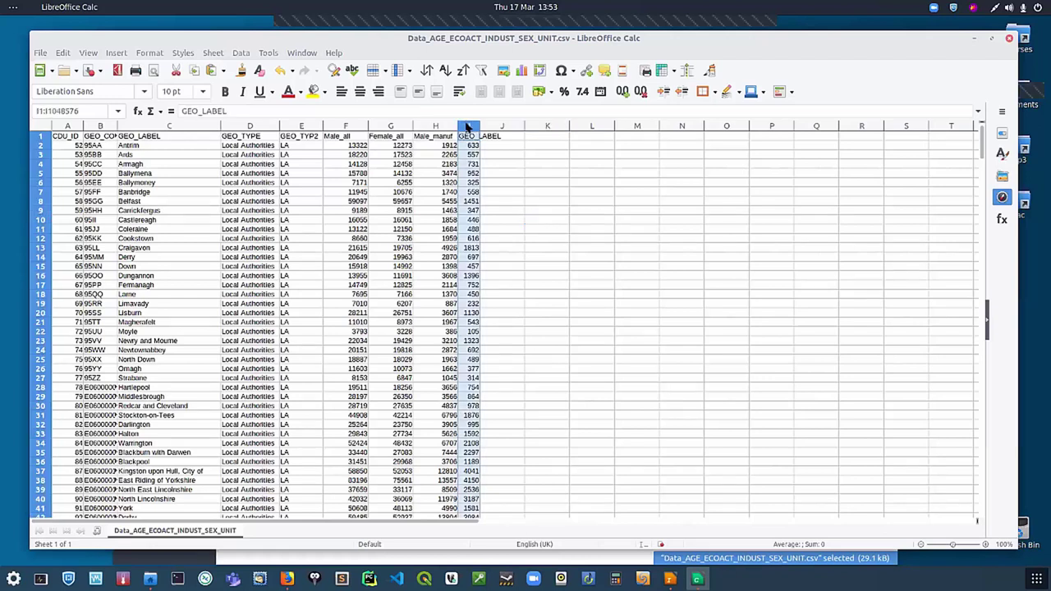
pyautogui.doubleClick(481, 125)
pyautogui.click(517, 146)
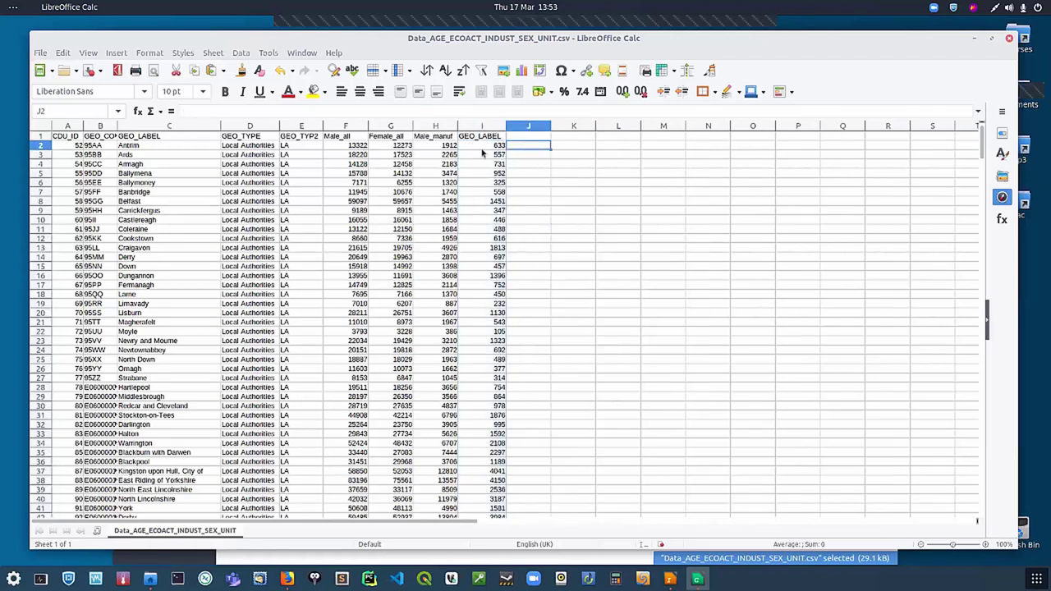
# Step: Enter the formula =(G2/F2)*100 in cell J2
pyautogui.click(533, 137)
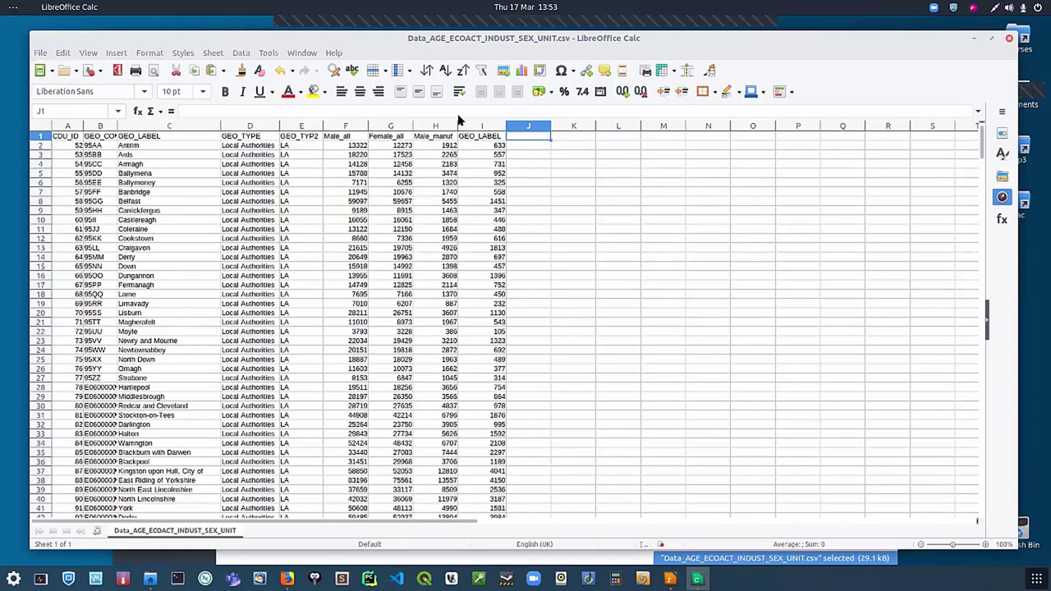
pyautogui.click(516, 146)
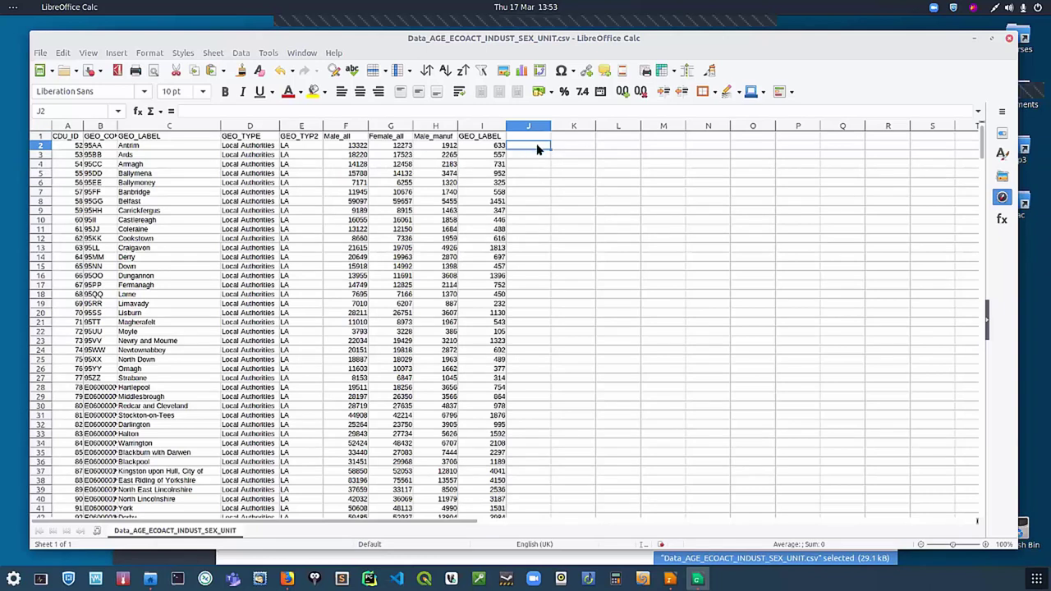
pyautogui.write('=(')
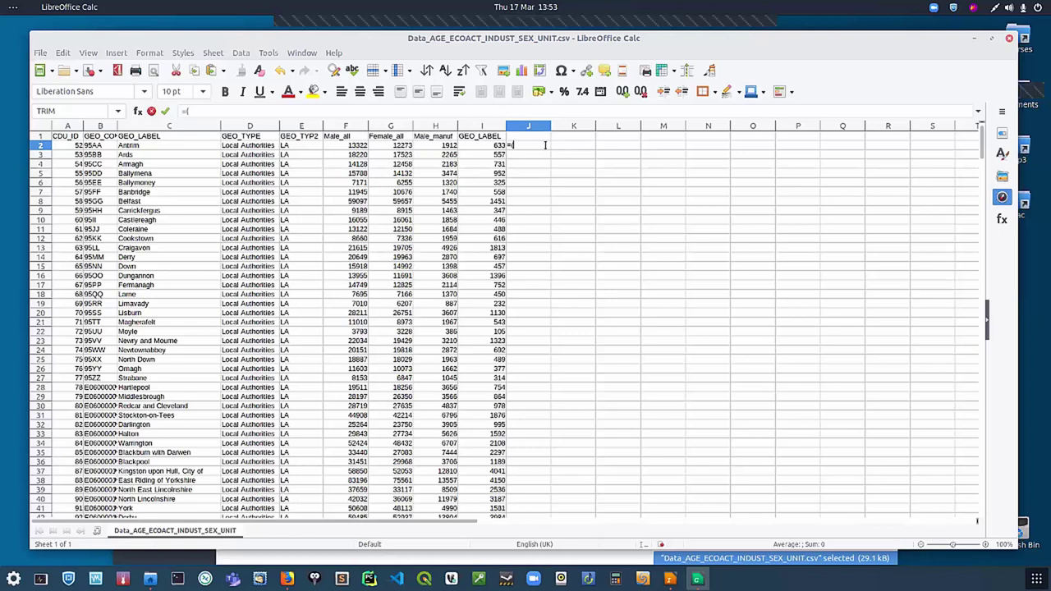
pyautogui.write('G2/F2)*100')
pyautogui.press('Return')
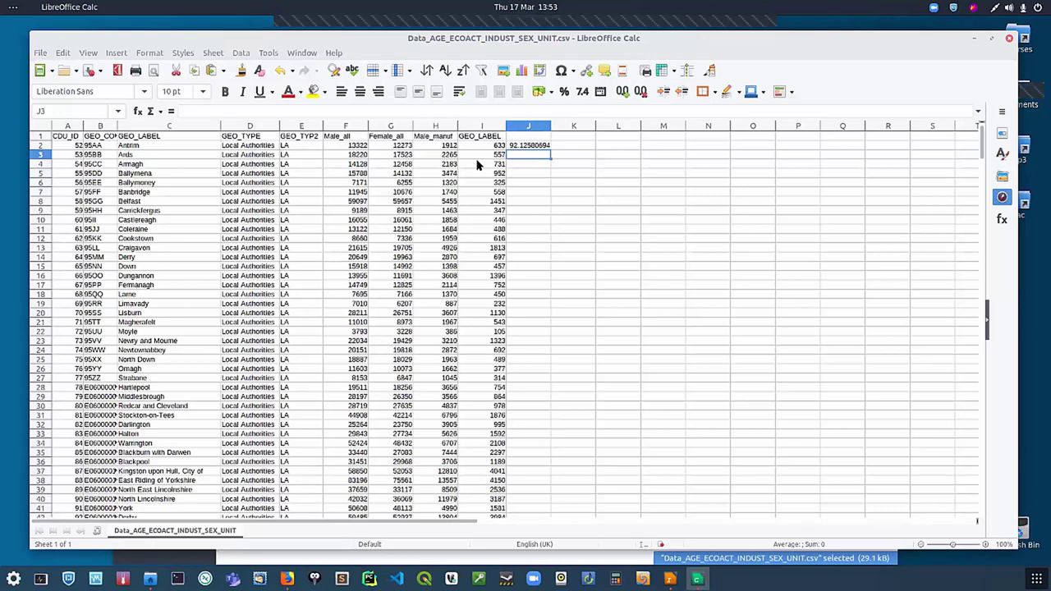
# Step: Correct the formula in cell J2 to =(H2/F2)*100 so it uses the male manufacturing count
pyautogui.click(517, 146)
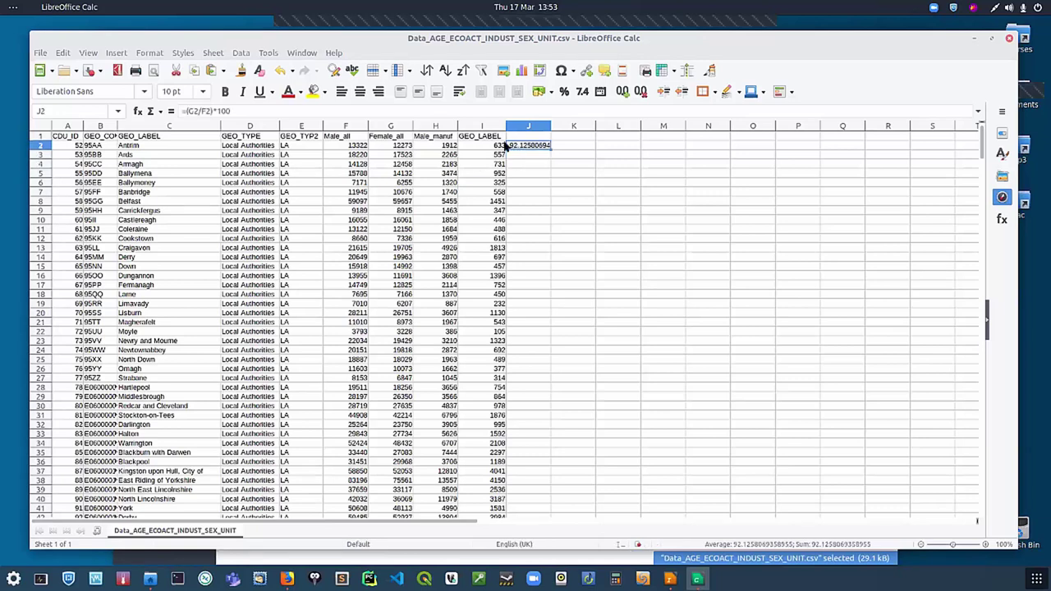
pyautogui.click(194, 110)
pyautogui.press('BackSpace')
pyautogui.write('H')
pyautogui.press('Return')
pyautogui.press('Up')
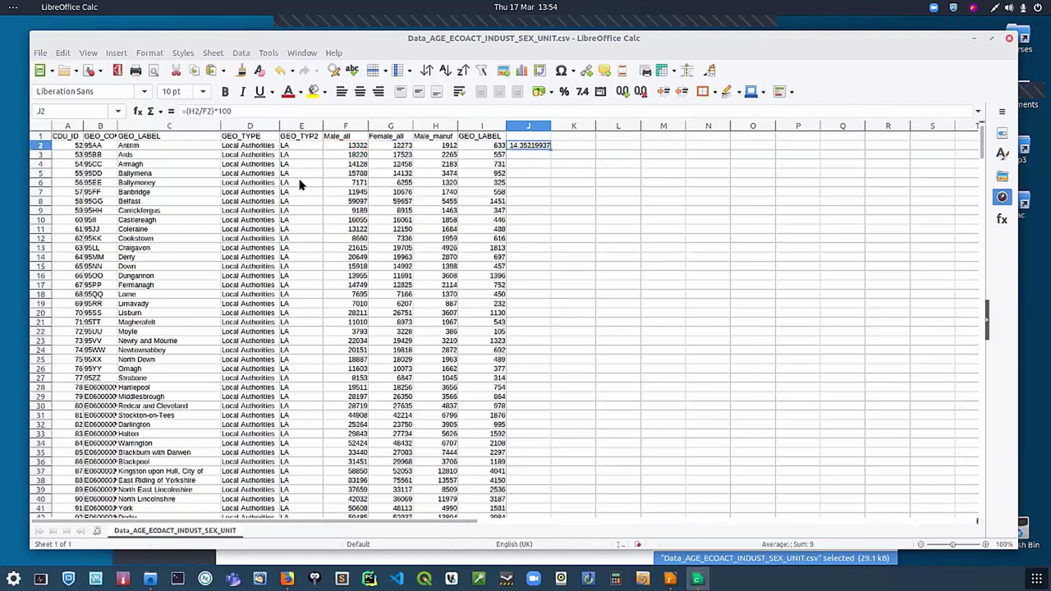
# Step: Add the headers Males_man_p in cell J1 and Female_man_p in cell K1, and fit column J to its contents
pyautogui.press('Up')
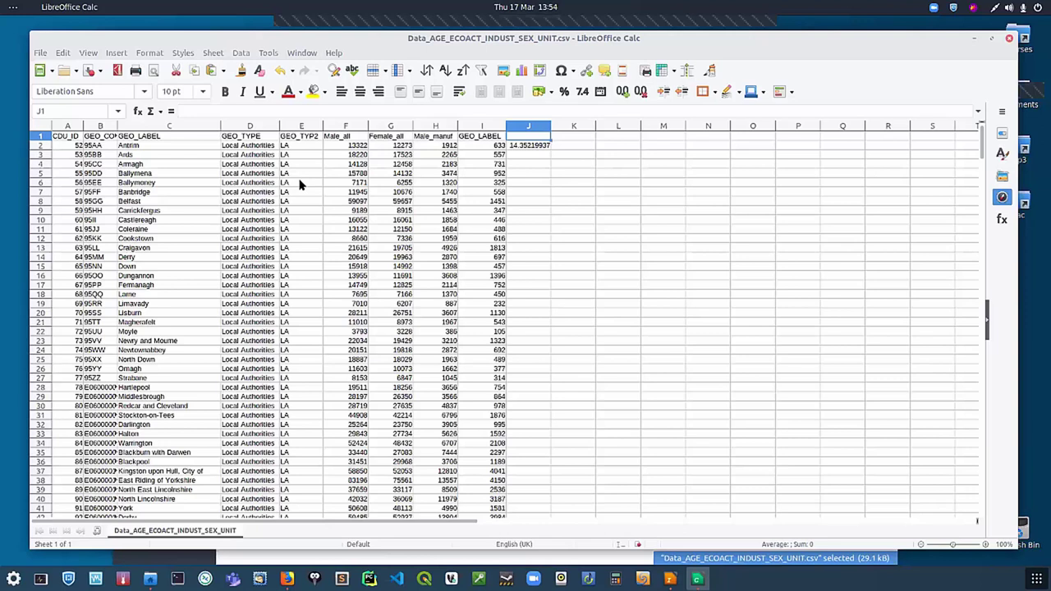
pyautogui.write('Males_man_p')
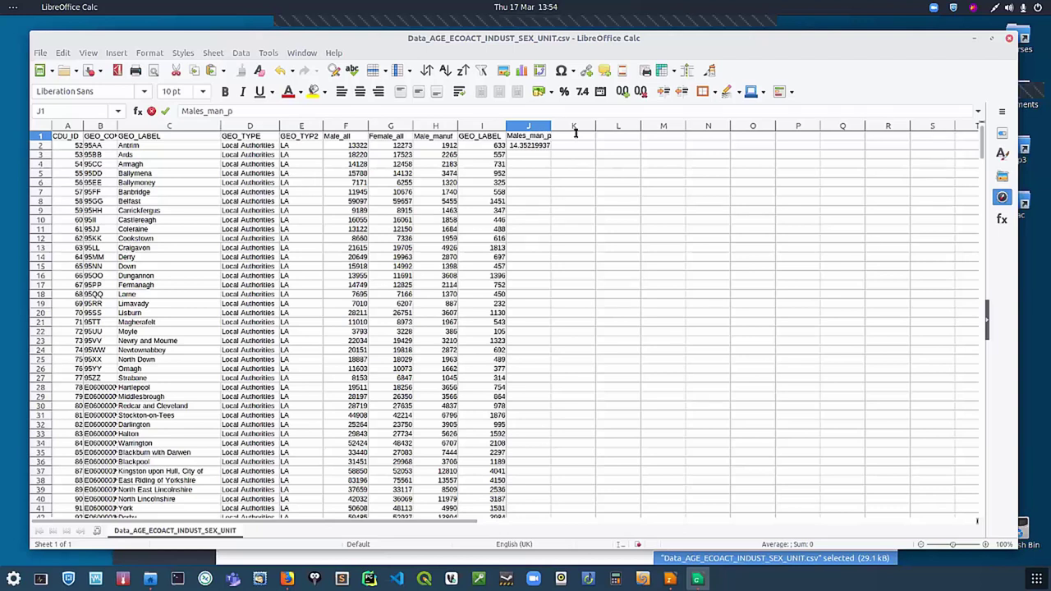
pyautogui.moveTo(573, 154); pyautogui.dragTo(572, 145)
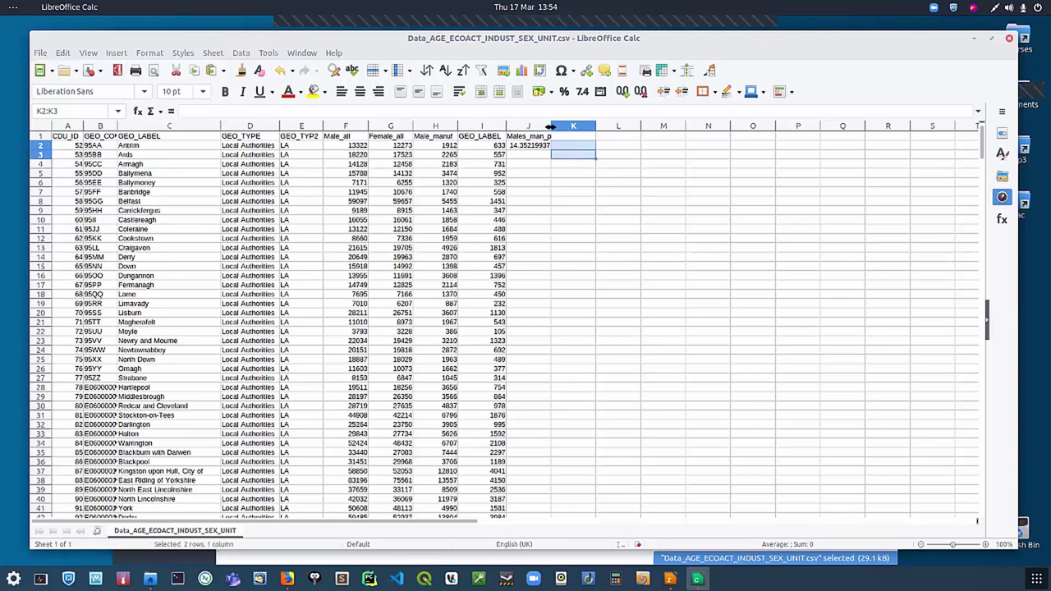
pyautogui.click(561, 141)
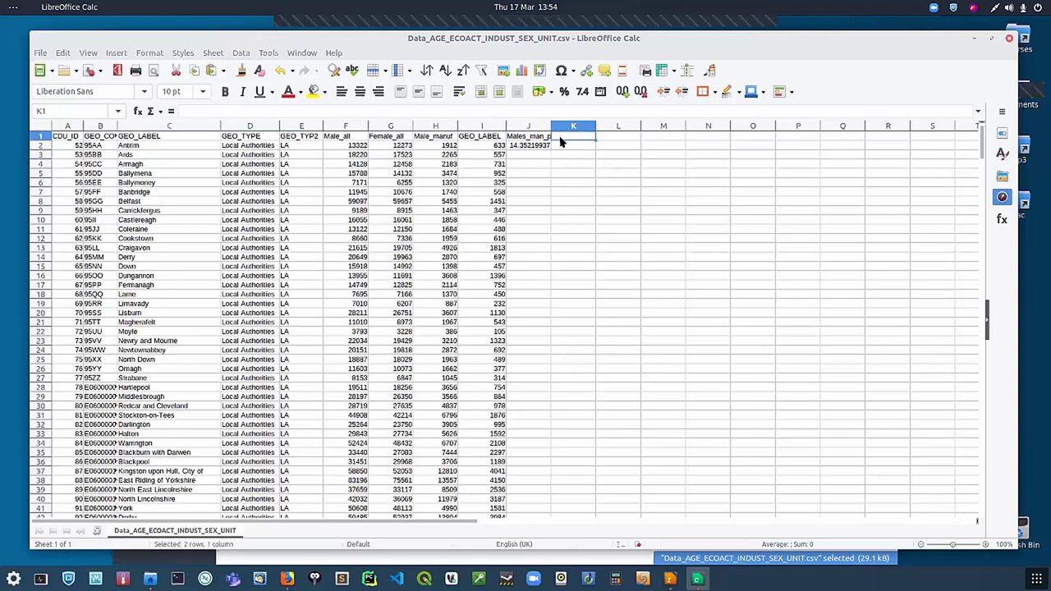
pyautogui.write('Female_man_p')
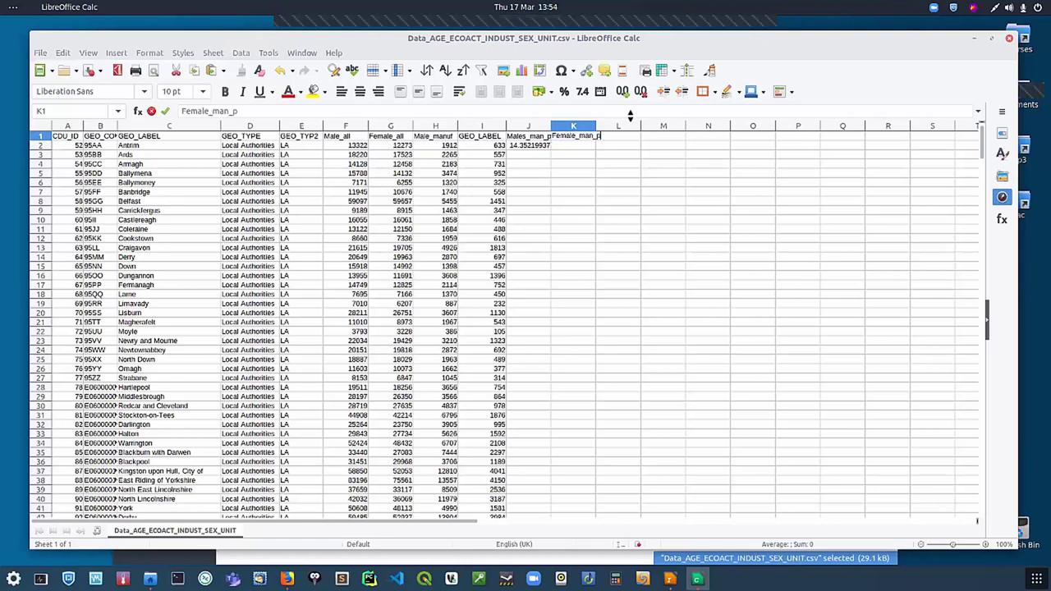
pyautogui.click(592, 125)
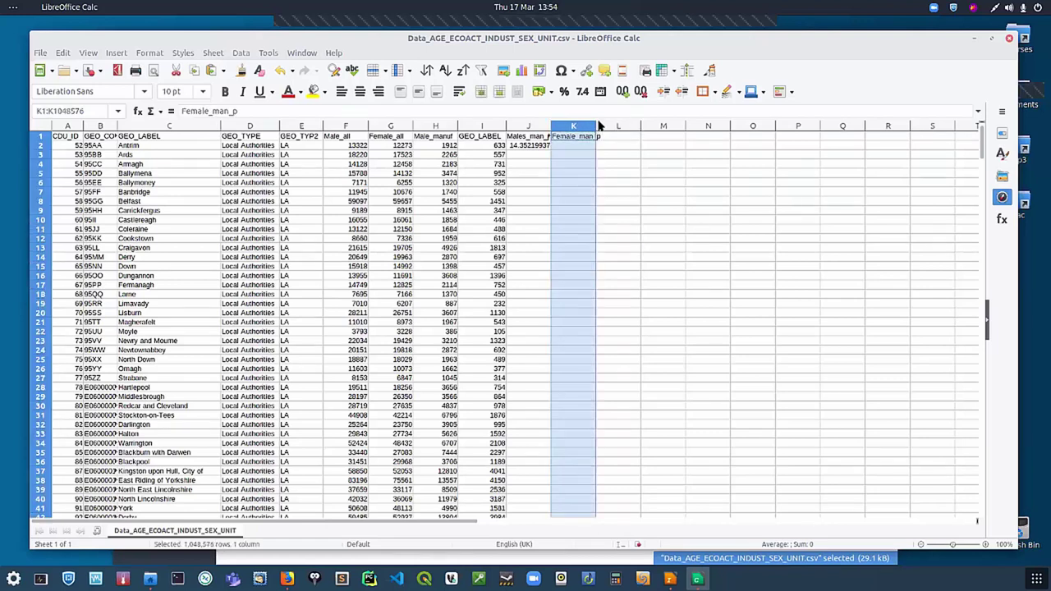
pyautogui.click(599, 125)
pyautogui.click(533, 126)
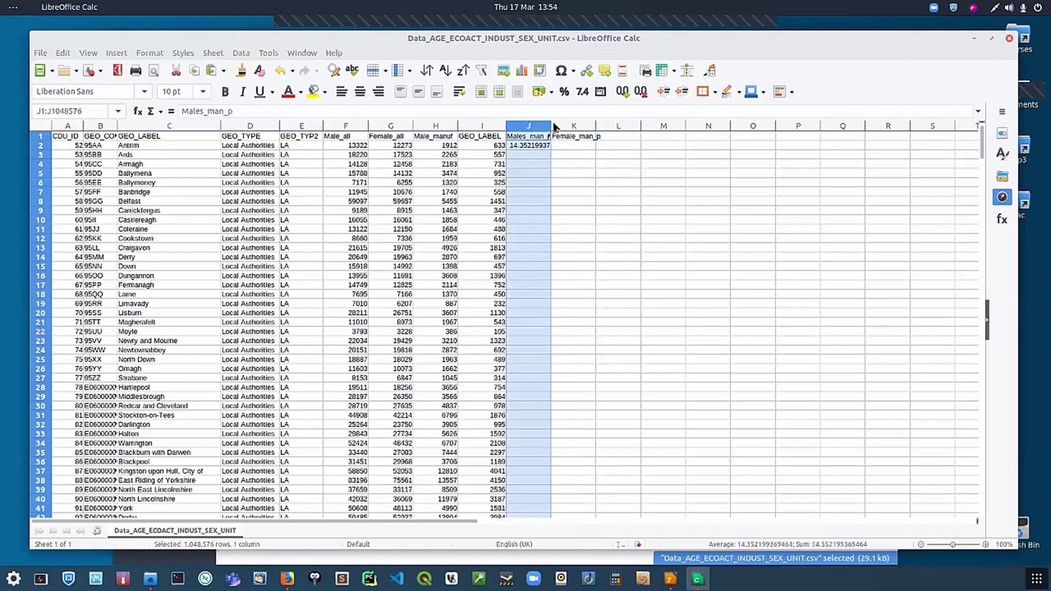
pyautogui.doubleClick(551, 125)
pyautogui.click(596, 146)
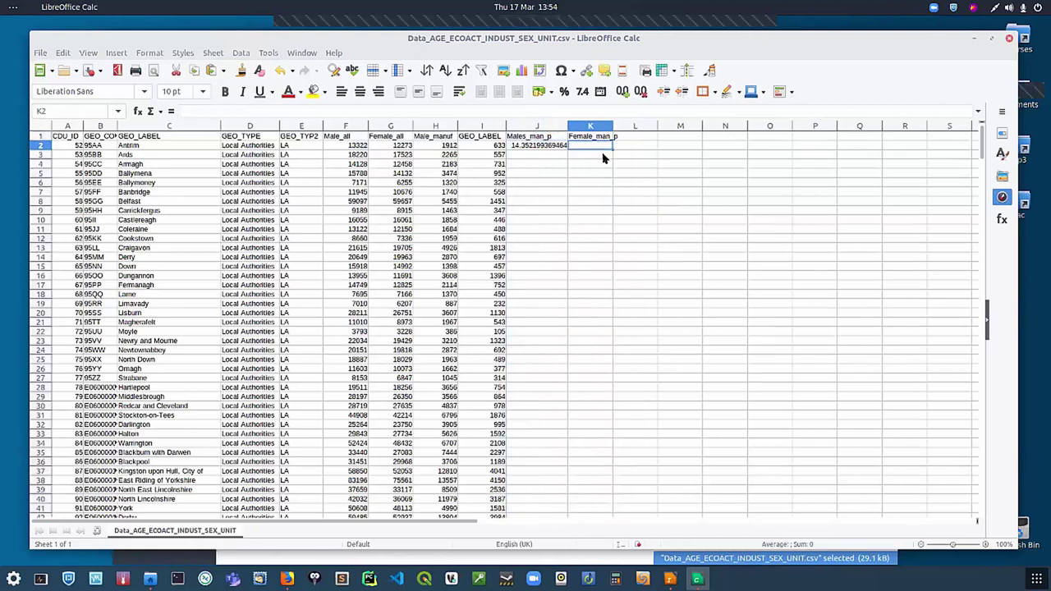
pyautogui.write('=(')
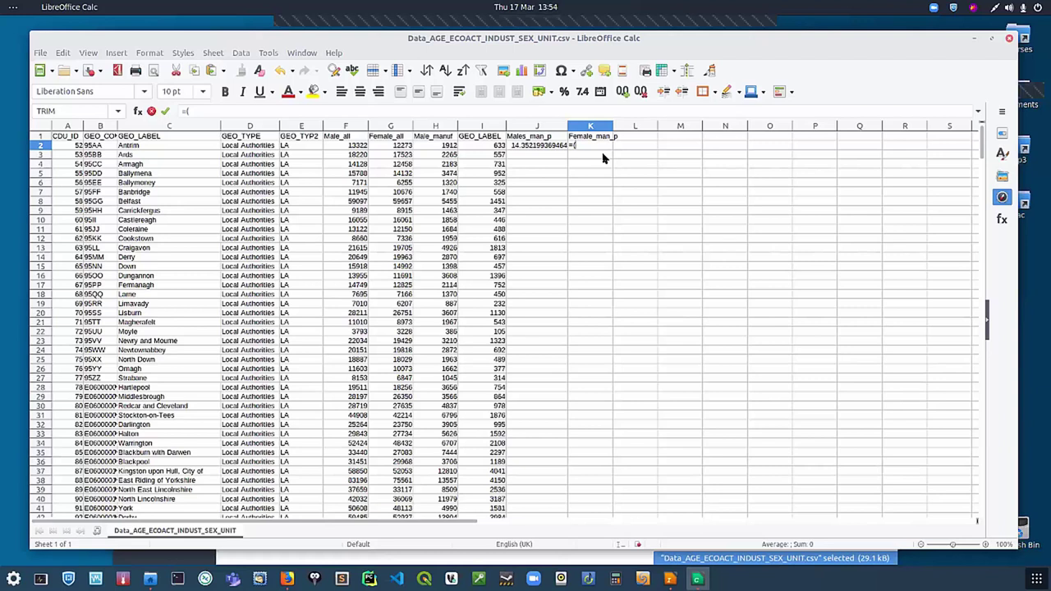
pyautogui.click(491, 137)
pyautogui.press('BackSpace')
pyautogui.press('BackSpace')
pyautogui.press('BackSpace')
pyautogui.press('BackSpace')
pyautogui.write('Female_')
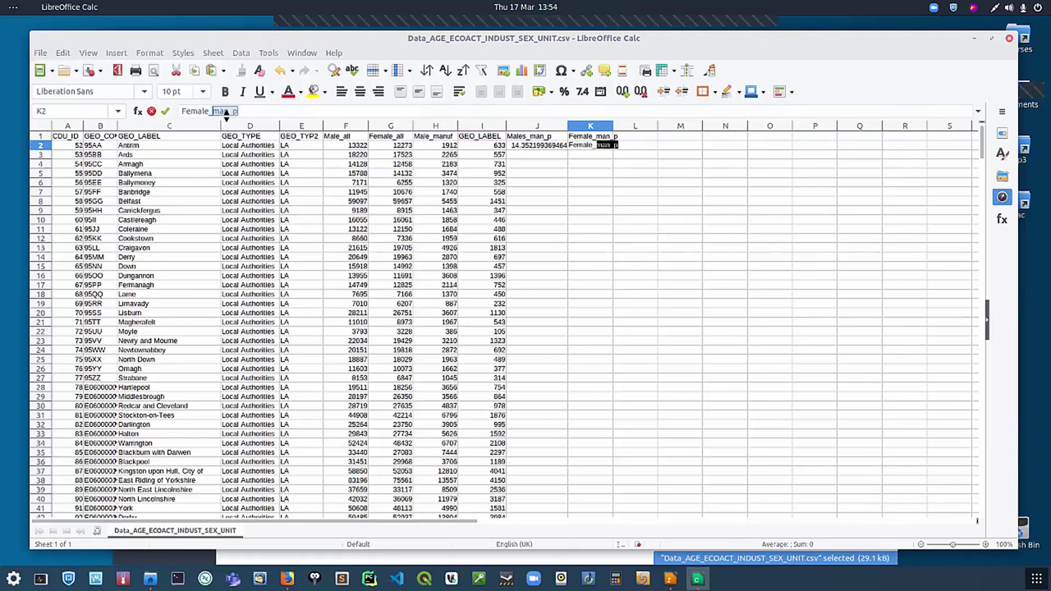
pyautogui.press('BackSpace')
pyautogui.click(579, 191)
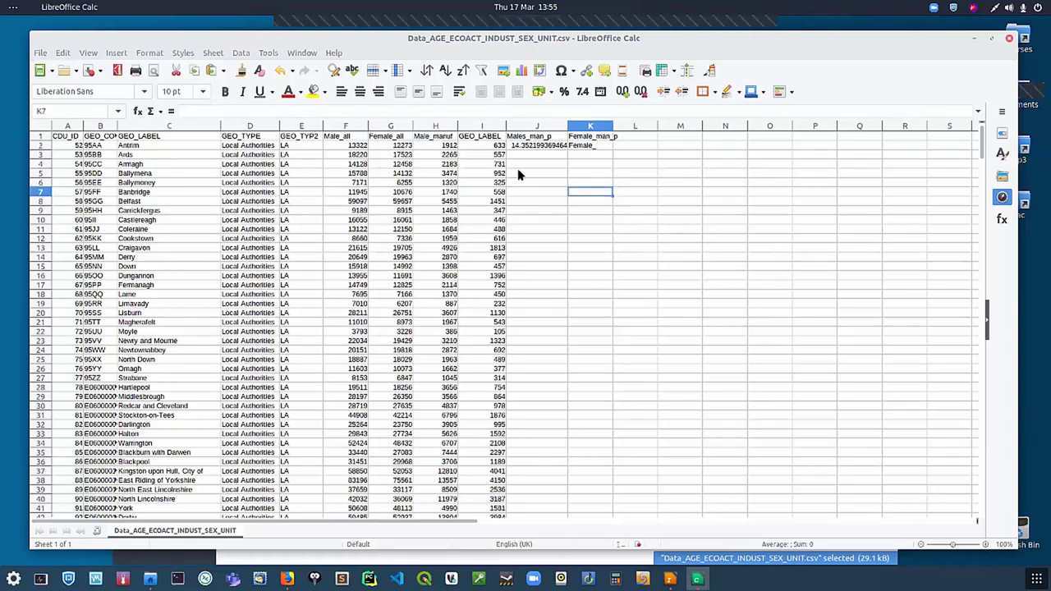
# Step: Rename the GEO_LABEL header in cell I1 as Female_manuf and fit column I to its contents
pyautogui.click(474, 136)
pyautogui.click(246, 111)
pyautogui.press('BackSpace')
pyautogui.press('BackSpace')
pyautogui.press('BackSpace')
pyautogui.press('BackSpace')
pyautogui.press('BackSpace')
pyautogui.press('BackSpace')
pyautogui.press('BackSpace')
pyautogui.press('BackSpace')
pyautogui.press('BackSpace')
pyautogui.write('Female_manuf')
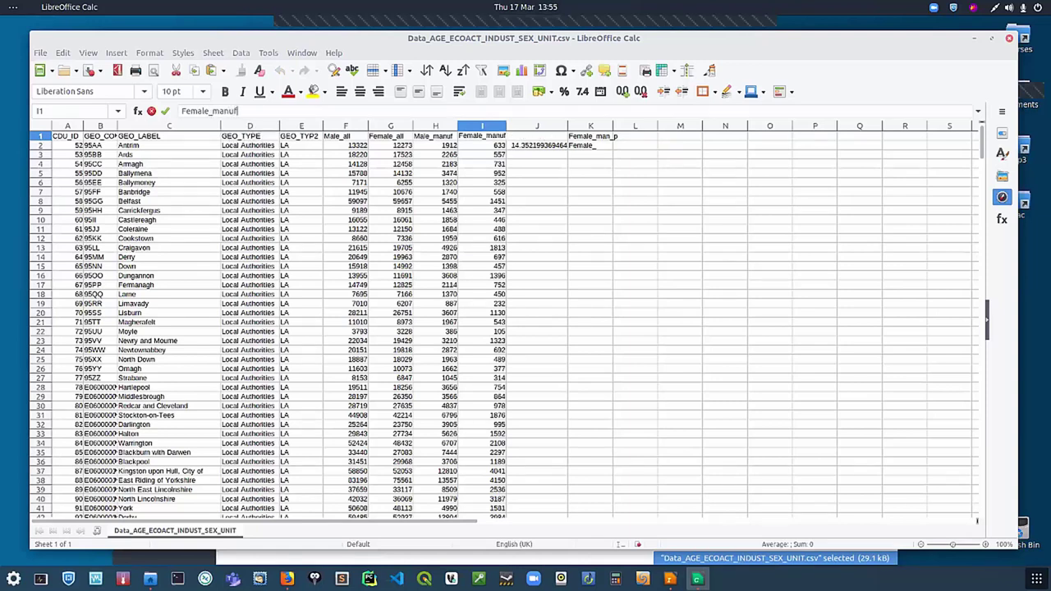
pyautogui.click(527, 189)
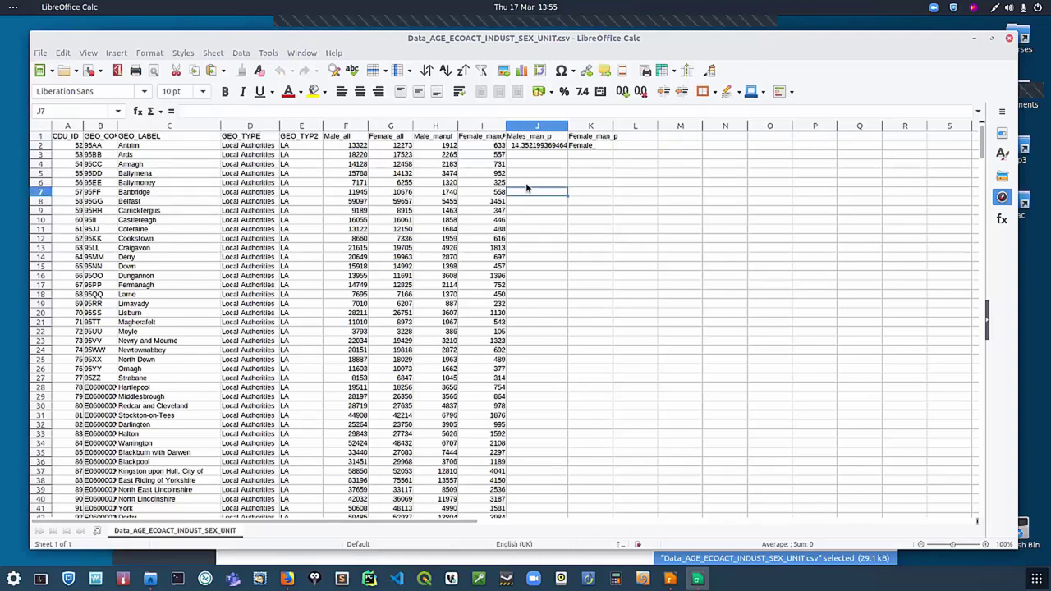
pyautogui.doubleClick(505, 125)
# Step: Replace the stray text in cell K2 with the formula =(I2/G2)*100
pyautogui.click(574, 144)
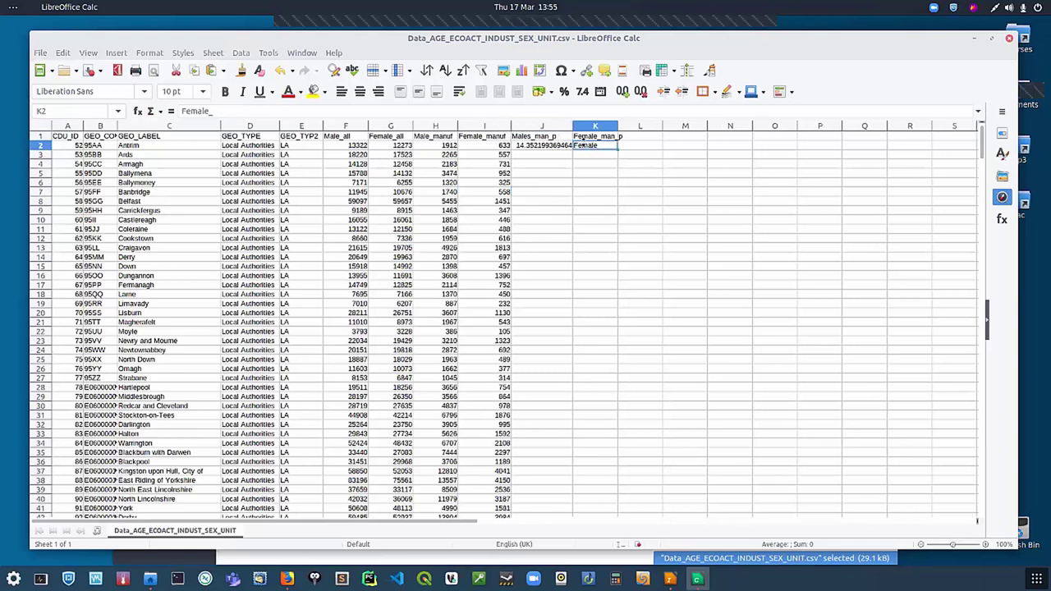
pyautogui.press('F2')
pyautogui.press('BackSpace')
pyautogui.press('BackSpace')
pyautogui.press('BackSpace')
pyautogui.press('BackSpace')
pyautogui.press('BackSpace')
pyautogui.press('BackSpace')
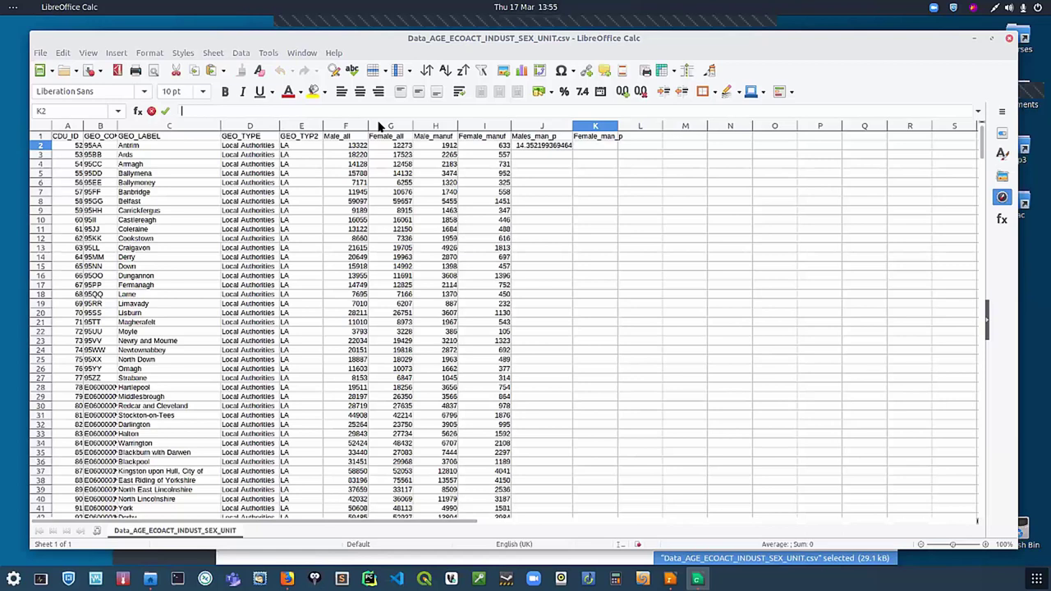
pyautogui.write('=(I2/G2)*100')
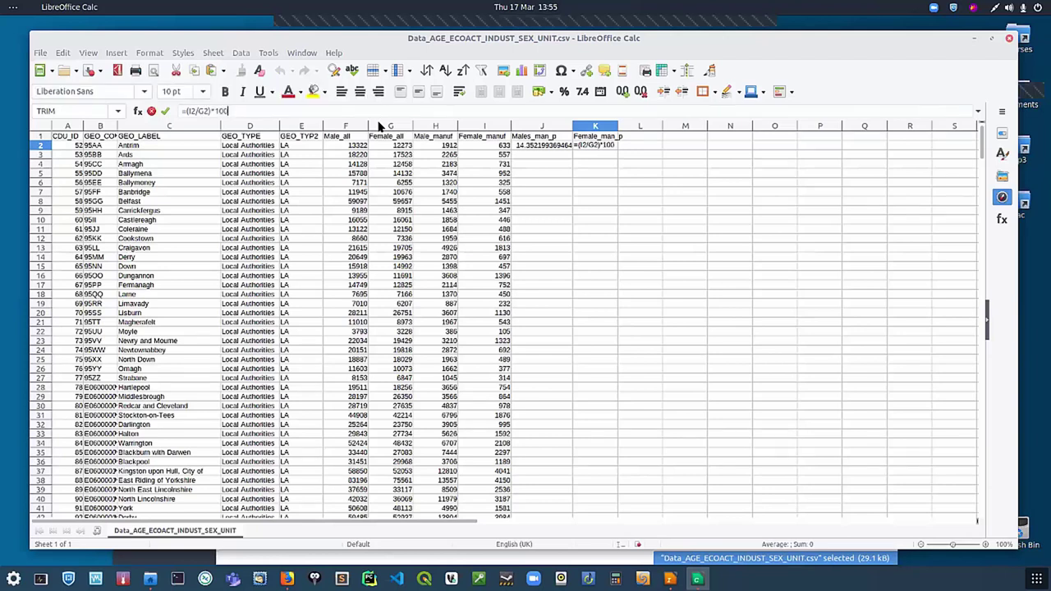
pyautogui.press('Return')
pyautogui.press('Up')
pyautogui.press('Left')
pyautogui.press('Left')
pyautogui.press('Left')
pyautogui.press('Right')
pyautogui.press('Right')
pyautogui.press('Right')
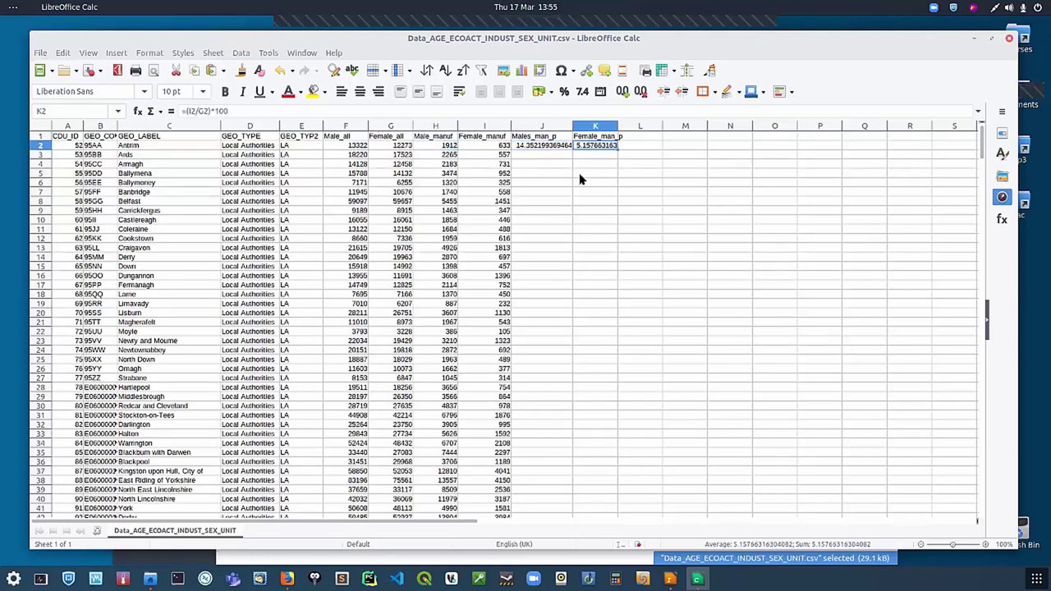
# Step: Fill the Males_man_p formula from J2 down to the last data row, J405
pyautogui.click(571, 147)
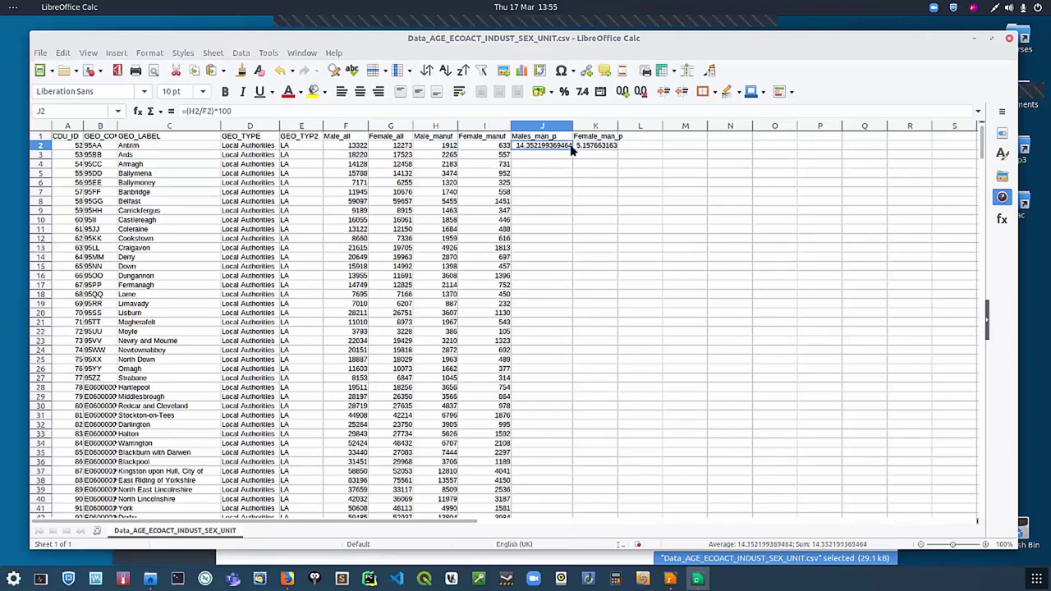
pyautogui.moveTo(572, 148); pyautogui.dragTo(557, 220)
pyautogui.moveTo(985, 457); pyautogui.dragTo(962, 117)
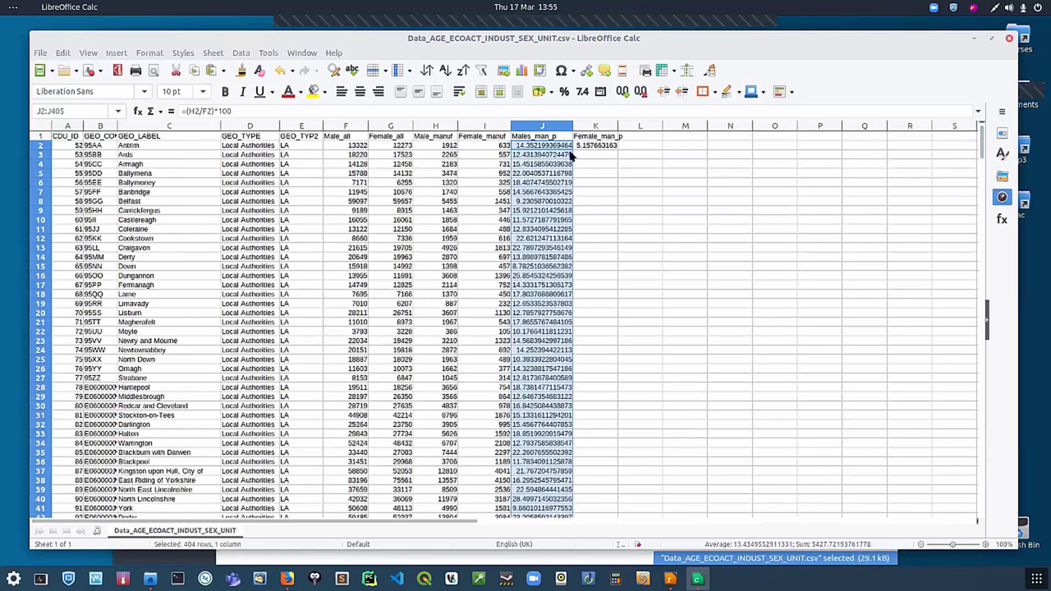
# Step: Fill the Female_man_p formula from K2 down to the last data row and fit column K to its contents
pyautogui.click(591, 146)
pyautogui.moveTo(616, 149); pyautogui.dragTo(638, 298)
pyautogui.moveTo(979, 460); pyautogui.dragTo(980, 148)
pyautogui.click(696, 232)
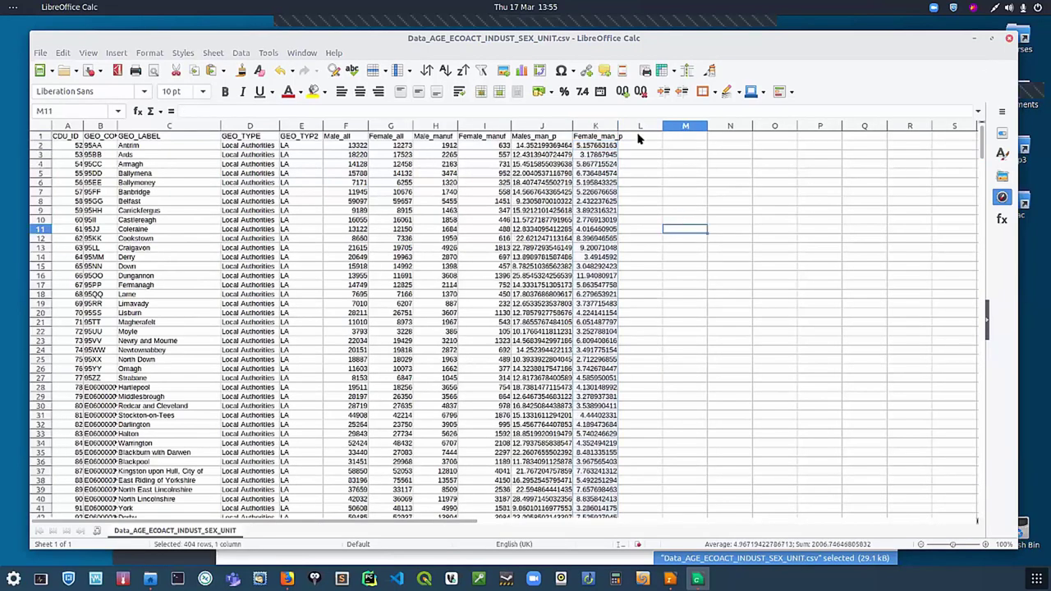
pyautogui.doubleClick(617, 125)
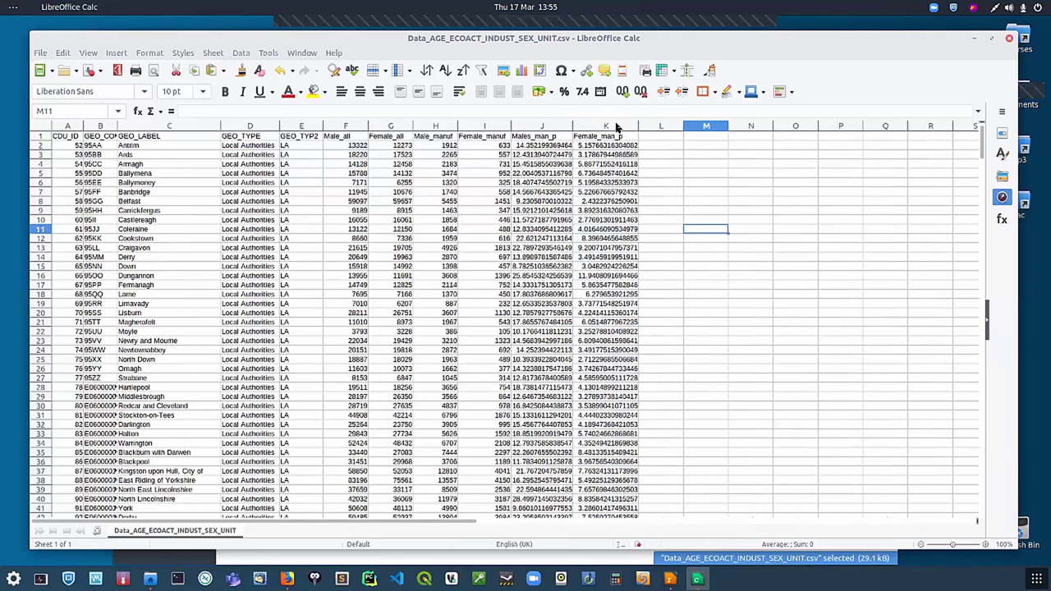
# Step: Save the spreadsheet, keeping the Text CSV format, and close it
pyautogui.click(90, 73)
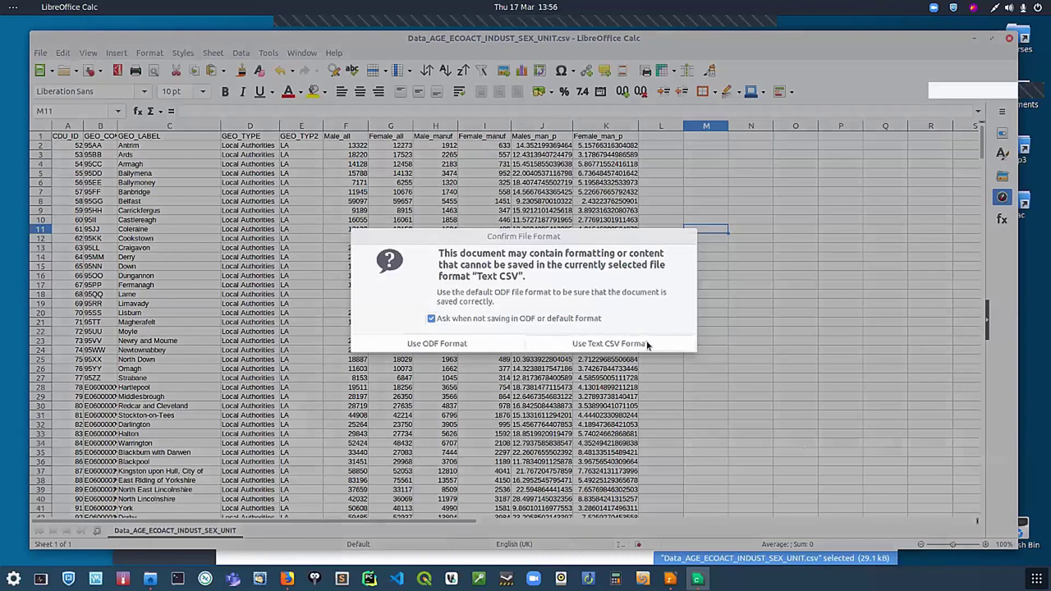
pyautogui.click(646, 345)
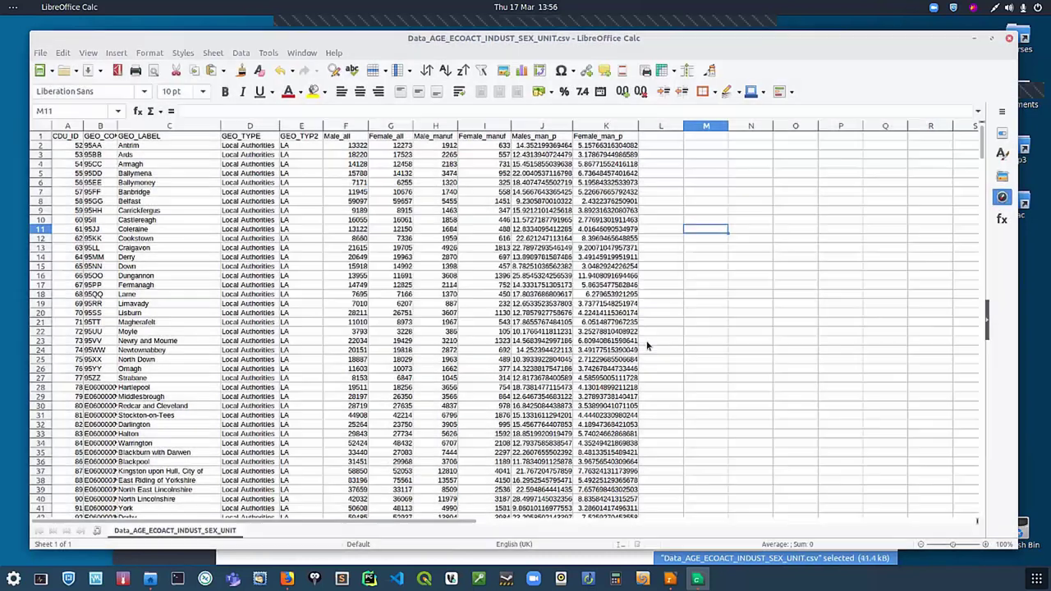
pyautogui.click(1008, 41)
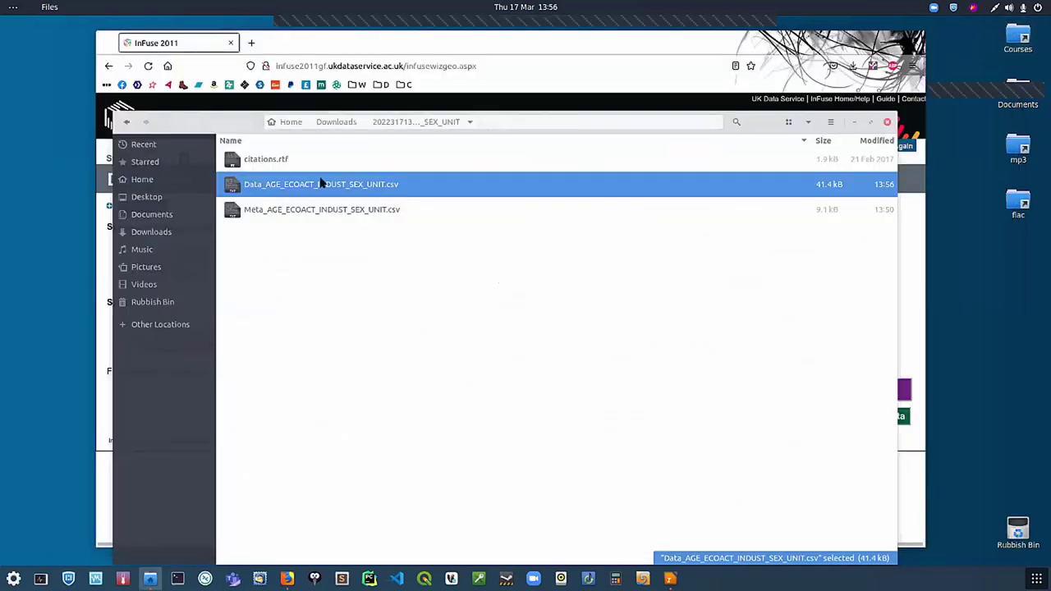
# Step: Open Data_AGE_ECOACT_INDUST_SEX_UNIT.csv in Text Editor, examine its headers and comma-separated values, and close it
pyautogui.rightClick(321, 183)
pyautogui.click(370, 210)
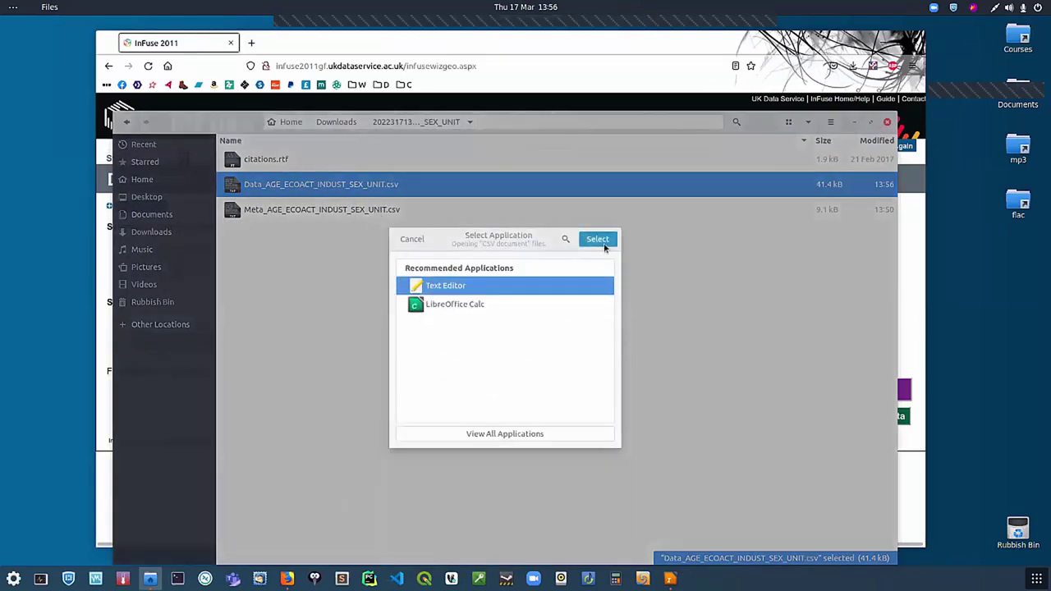
pyautogui.click(604, 245)
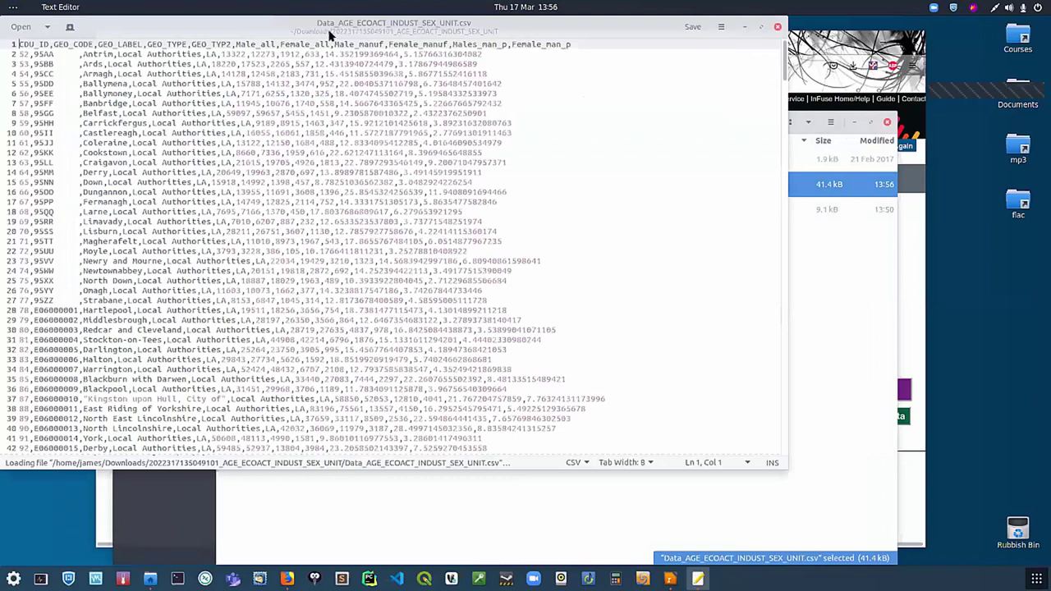
pyautogui.doubleClick(322, 30)
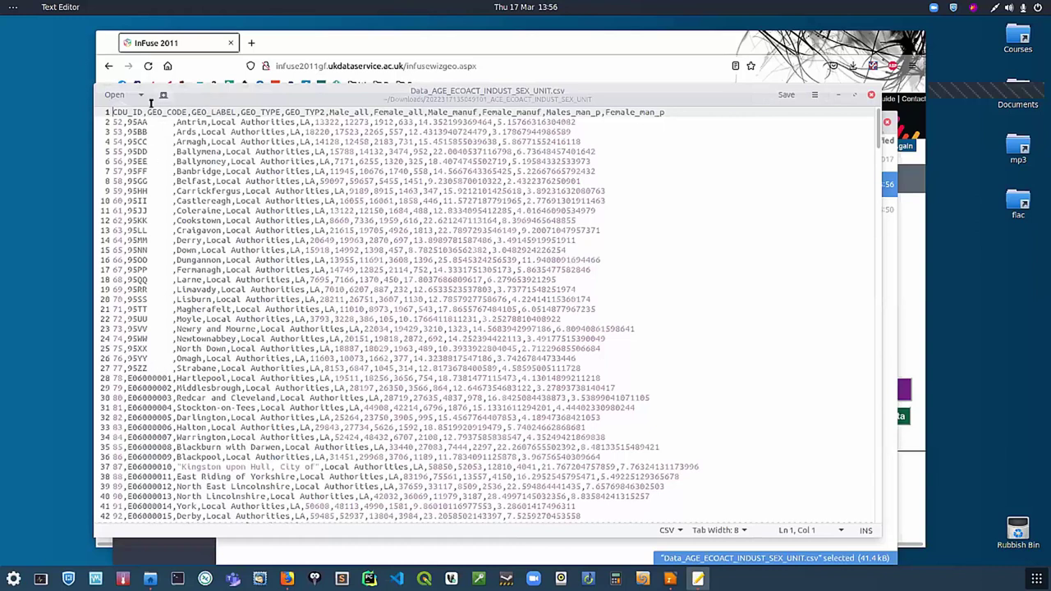
pyautogui.click(871, 98)
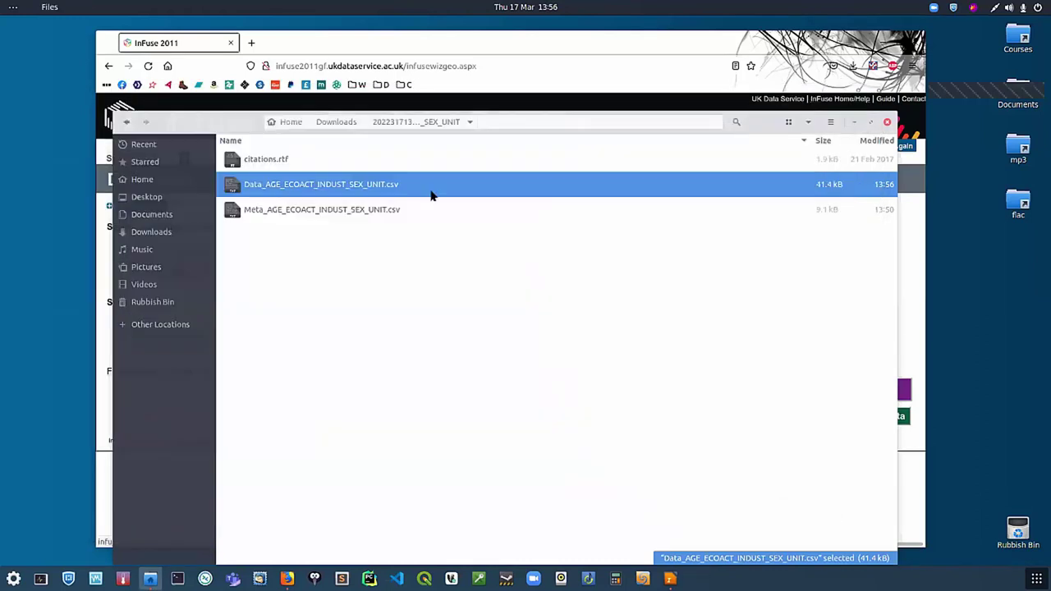
# Step: Open Data_AGE_ECOACT_INDUST_SEX_UNIT.csv in LibreOffice Calc, accepting the text import settings
pyautogui.rightClick(402, 184)
pyautogui.click(428, 191)
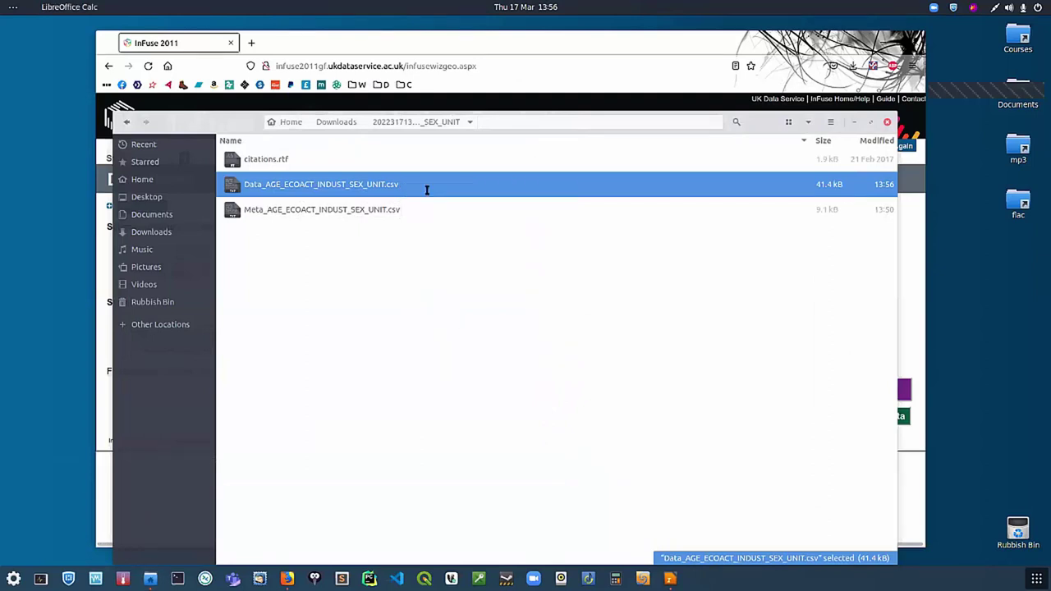
pyautogui.click(688, 458)
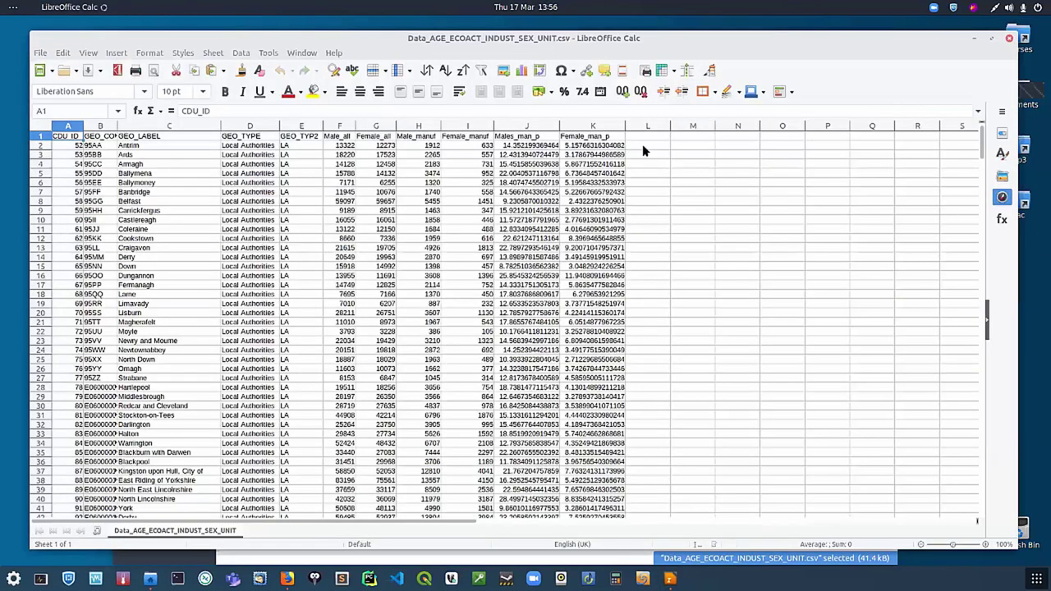
# Step: Enter =TRIM(B2) in cell L2 and fill the formula down to L27
pyautogui.click(646, 148)
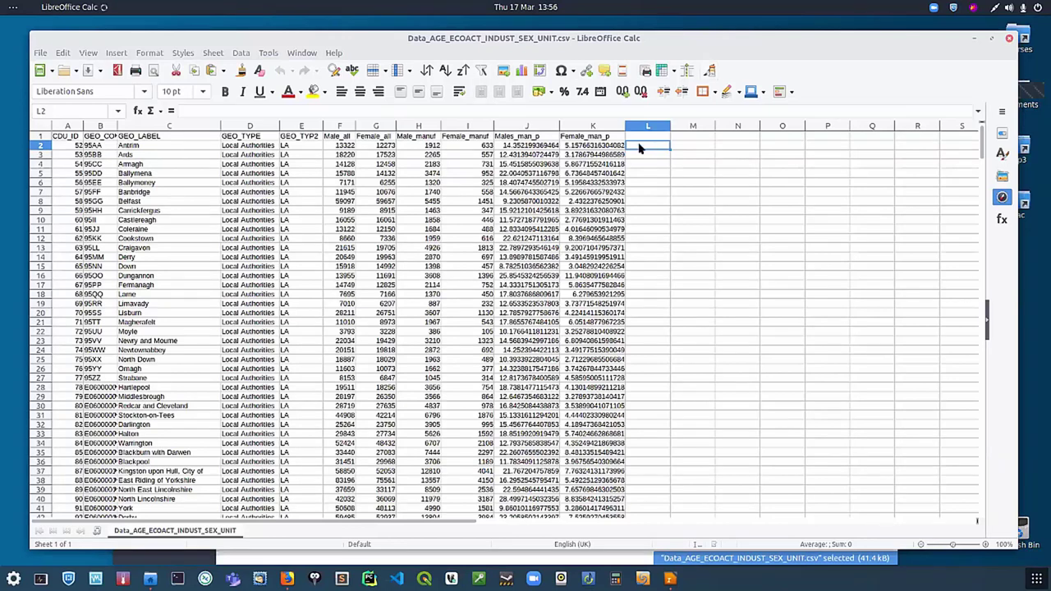
pyautogui.write('=TRIM(')
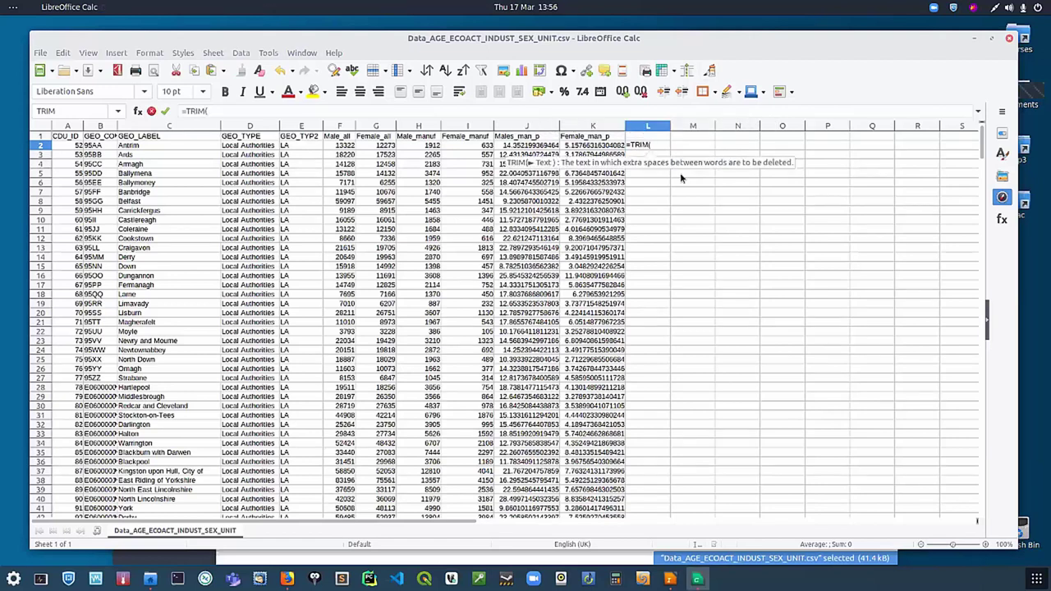
pyautogui.write('B2)')
pyautogui.press('Return')
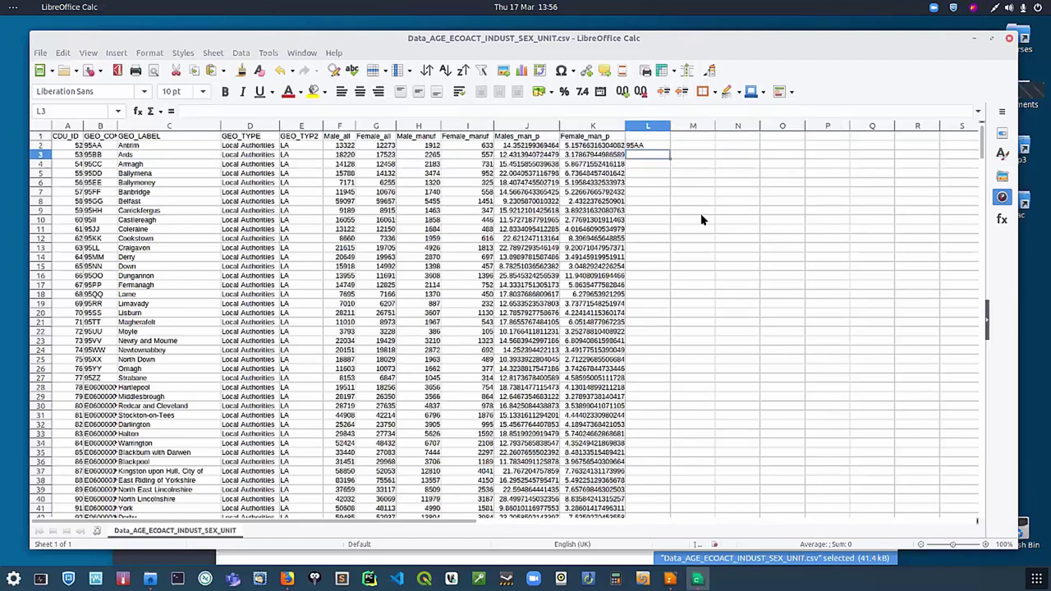
pyautogui.click(653, 145)
pyautogui.moveTo(670, 149); pyautogui.dragTo(651, 383)
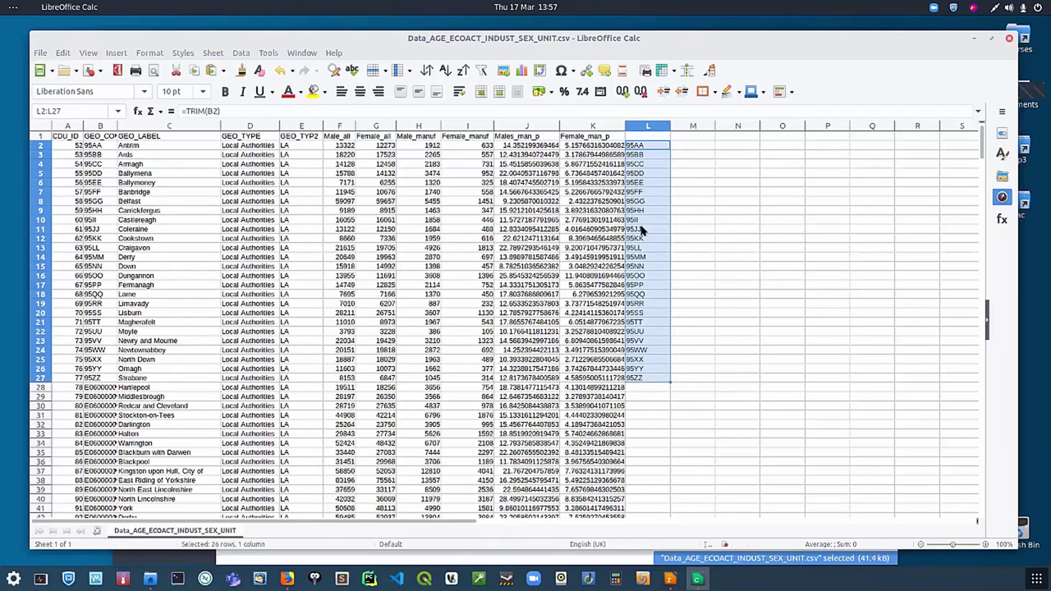
# Step: Try to replace the geography codes in B2:B27 with a plain paste of the trimmed formulas from L2:L27
pyautogui.rightClick(651, 146)
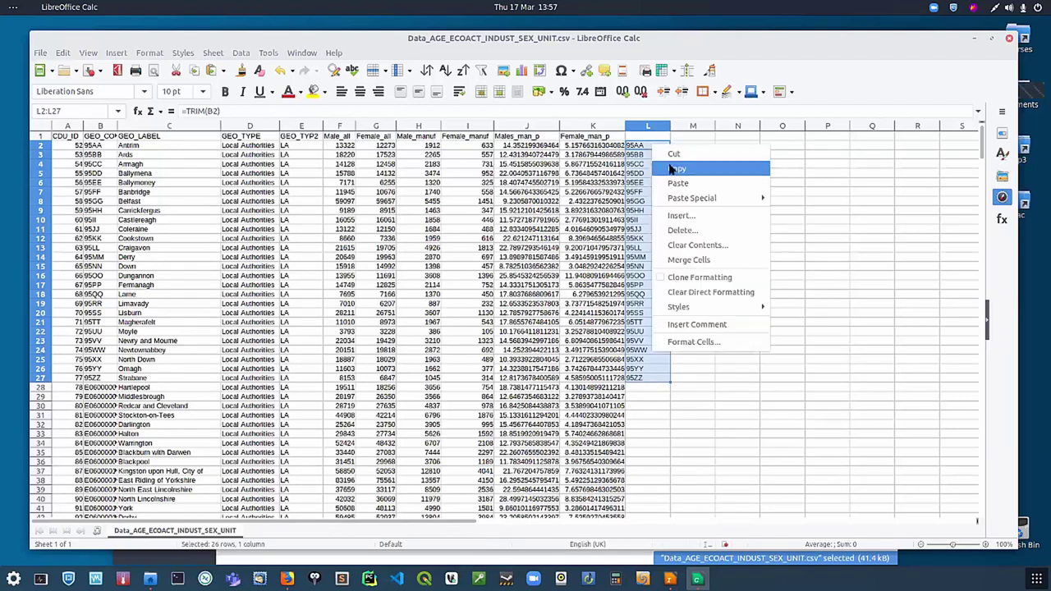
pyautogui.click(672, 170)
pyautogui.moveTo(90, 148); pyautogui.dragTo(94, 384)
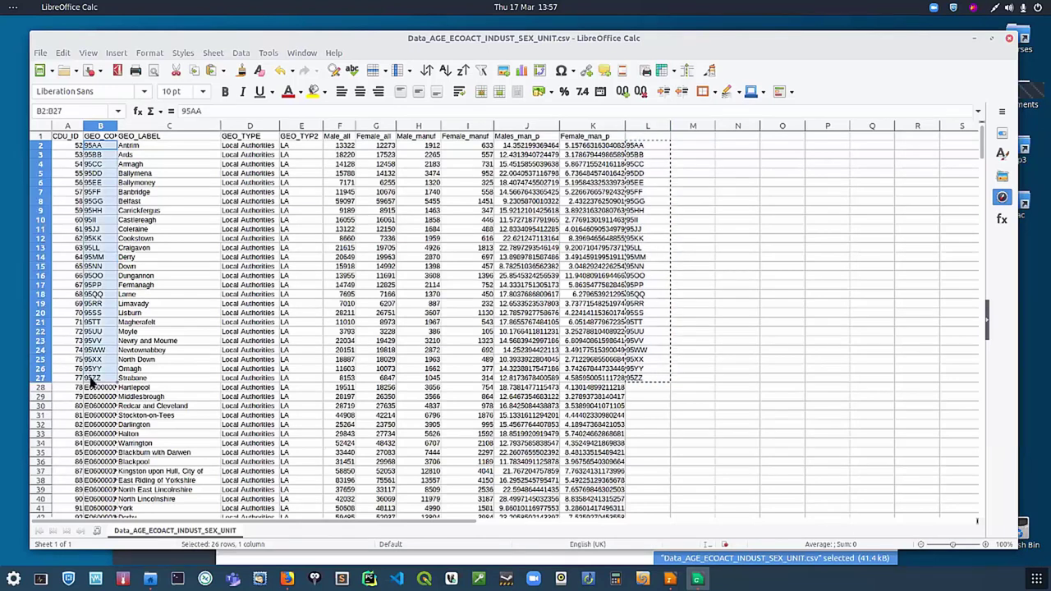
pyautogui.rightClick(94, 384)
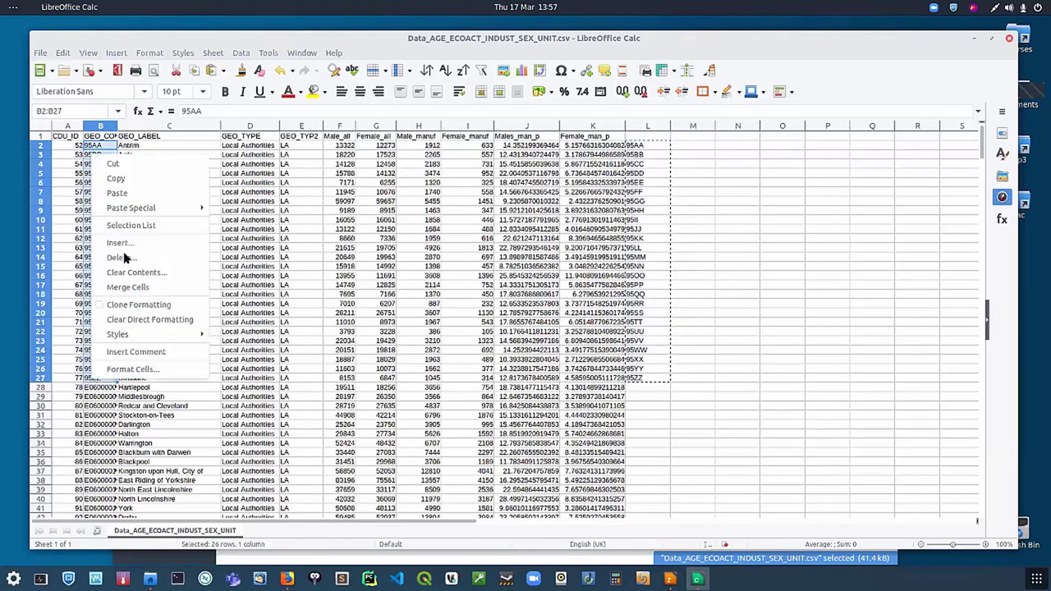
pyautogui.click(118, 193)
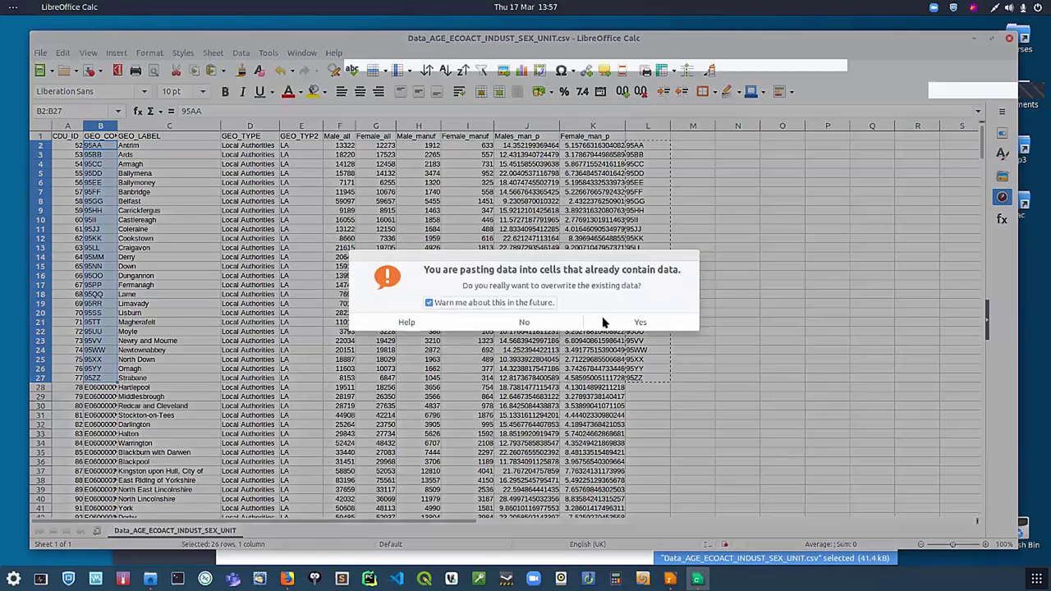
pyautogui.press('Return')
pyautogui.click(693, 219)
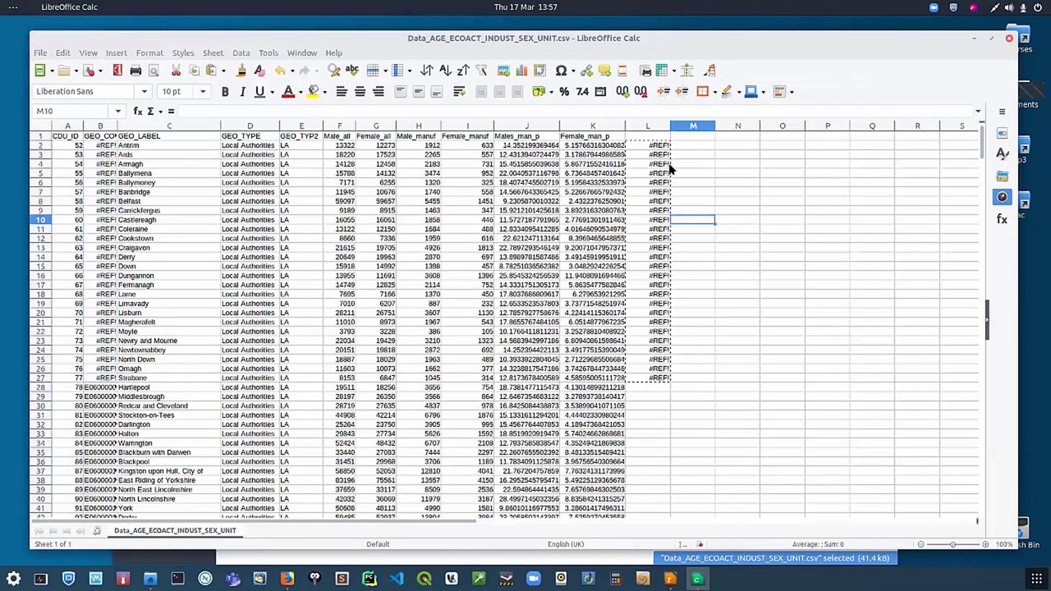
# Step: Inspect the formulas in B2 and L2, and undo the paste over B2:B27
pyautogui.click(105, 146)
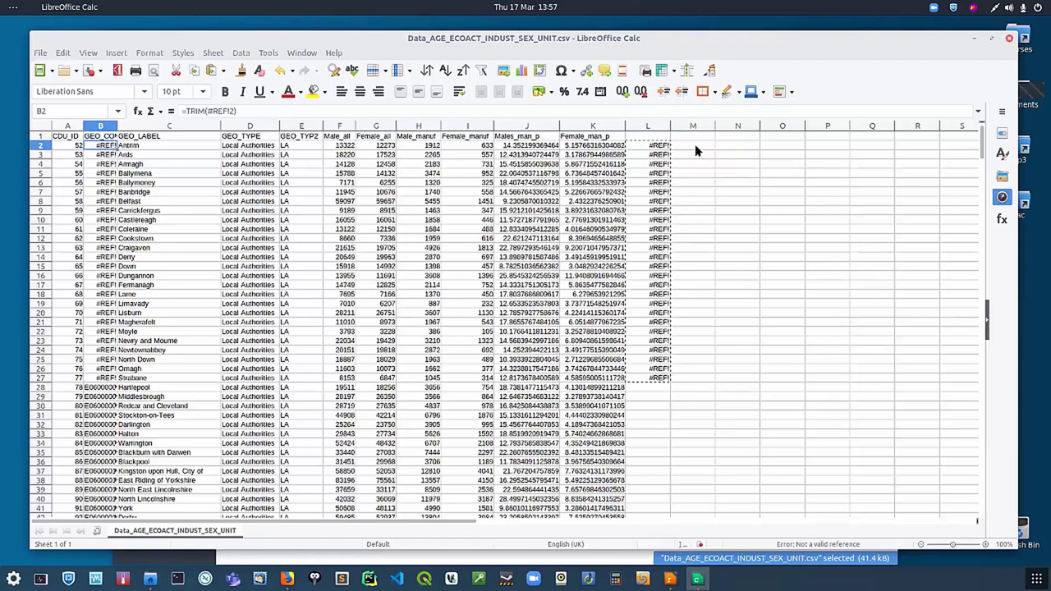
pyautogui.hotkey('ctrl', 'Right')
pyautogui.press('F2')
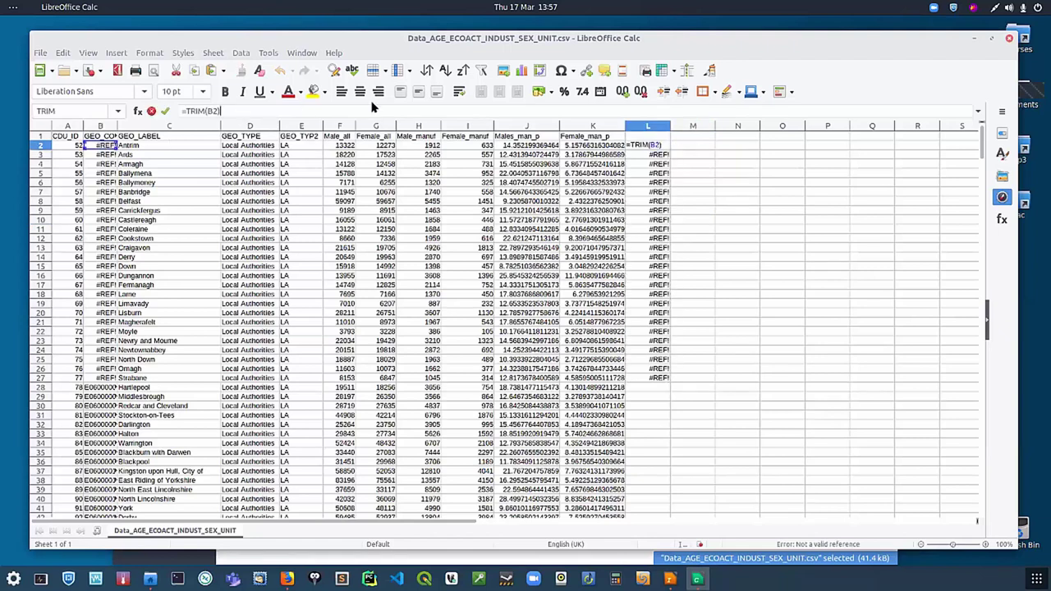
pyautogui.press('Escape')
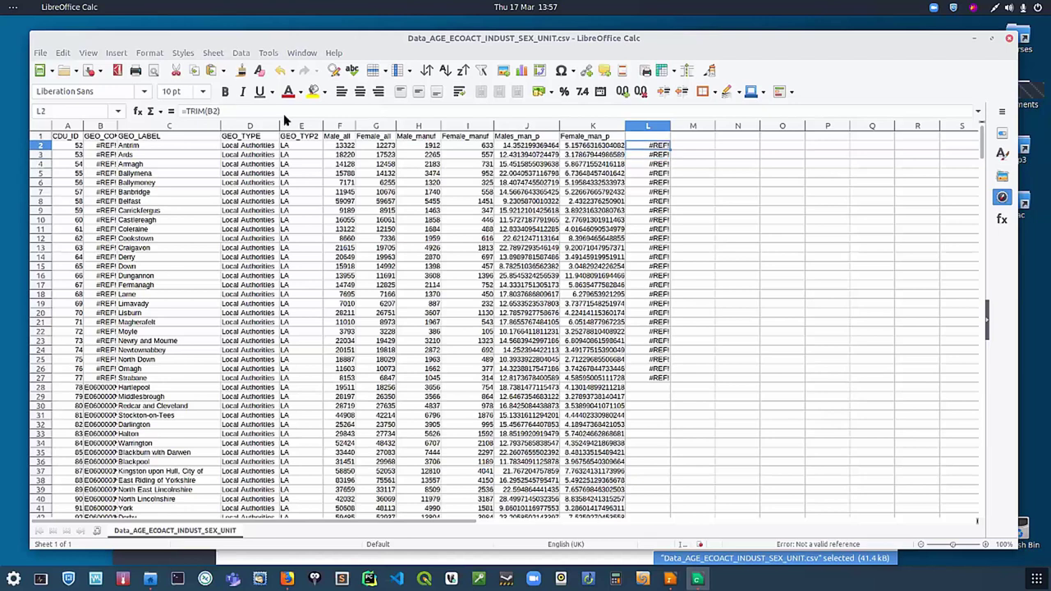
pyautogui.hotkey('ctrl', 'z')
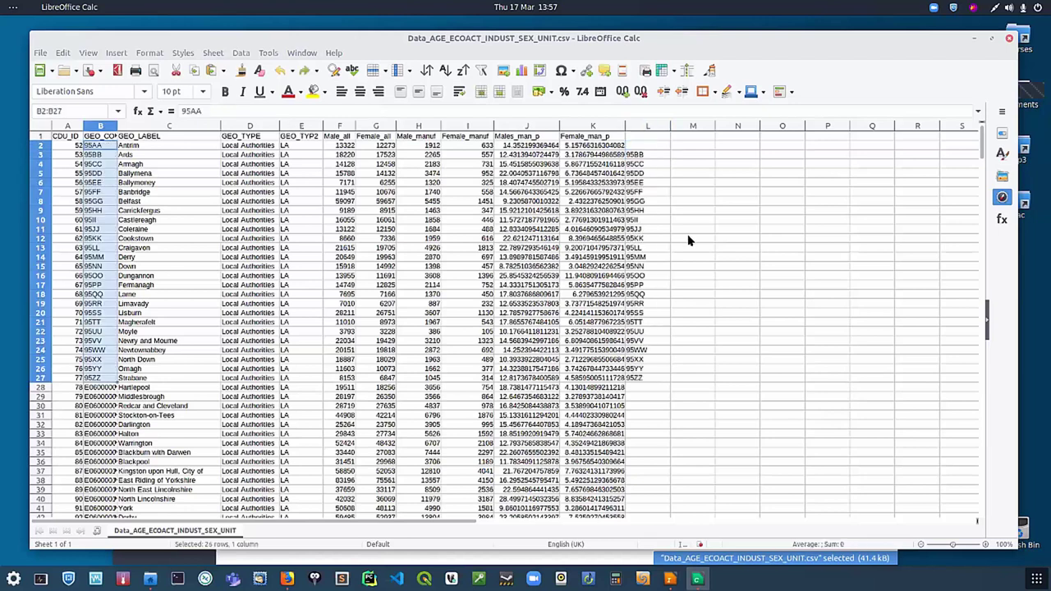
# Step: Re-enter =TRIM(B2) in cell L2 and fill it down to L27 again
pyautogui.click(638, 147)
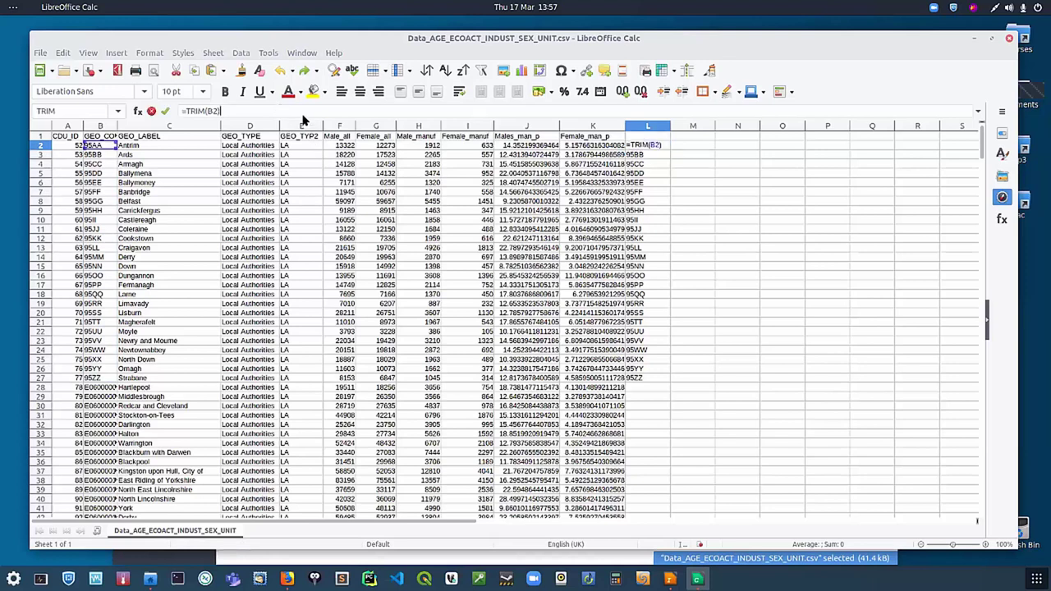
pyautogui.press('Return')
pyautogui.press('Up')
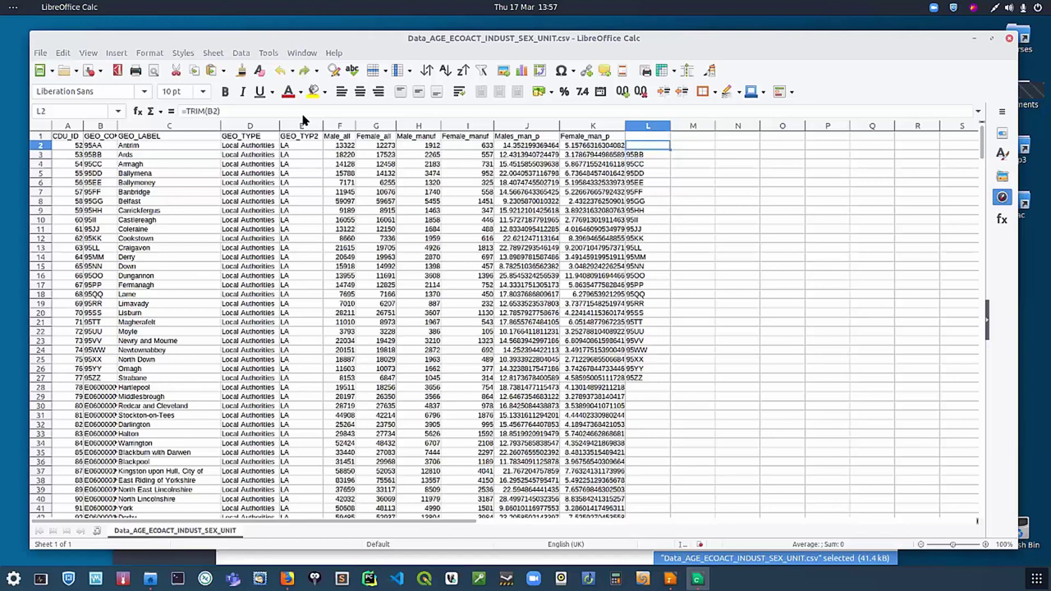
pyautogui.write('=TRIM(')
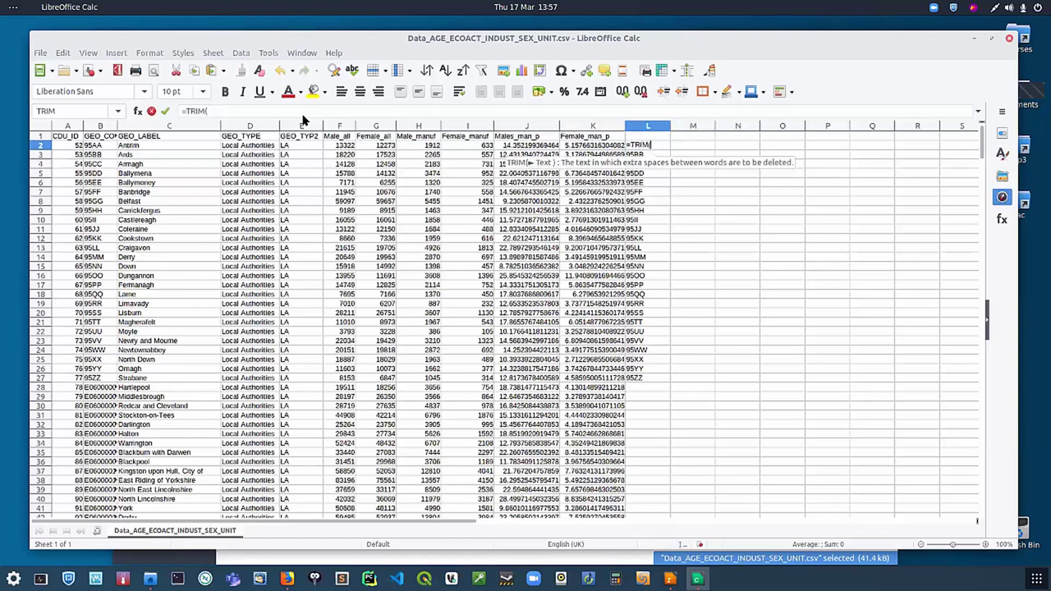
pyautogui.write('B2)')
pyautogui.press('Return')
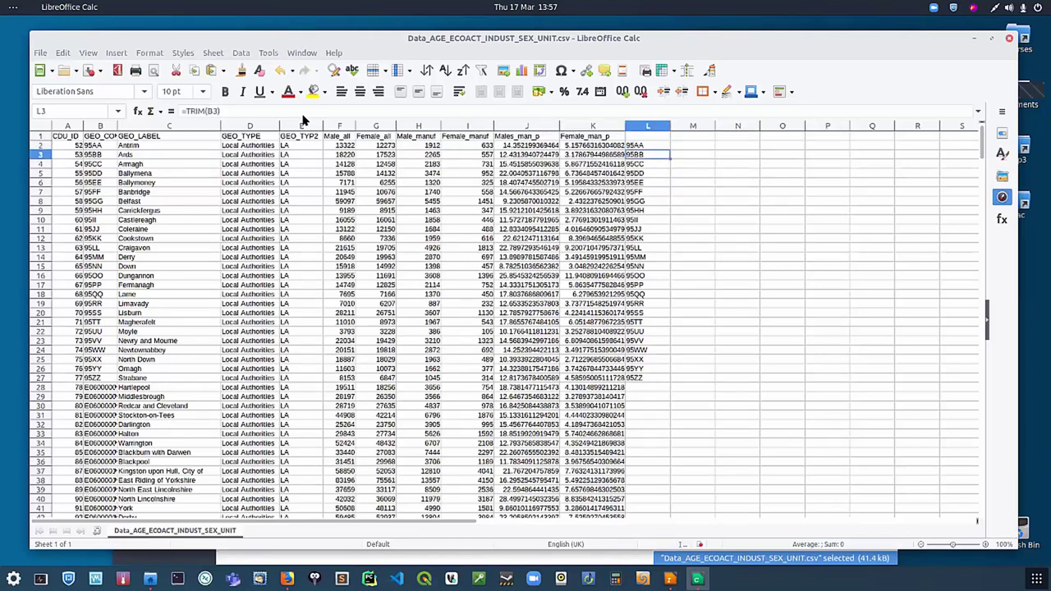
pyautogui.click(648, 146)
pyautogui.moveTo(670, 149); pyautogui.dragTo(655, 384)
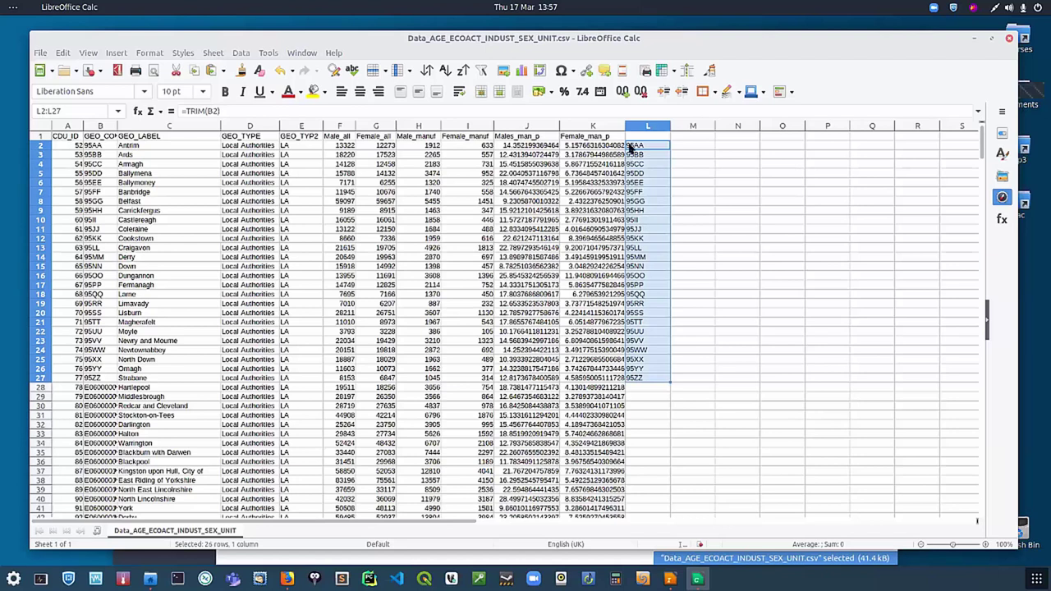
# Step: Copy L2:L27 and paste it as text only over the codes in B2:B27, overwriting the existing data, and check B4
pyautogui.rightClick(629, 146)
pyautogui.click(644, 161)
pyautogui.moveTo(115, 144); pyautogui.dragTo(96, 381)
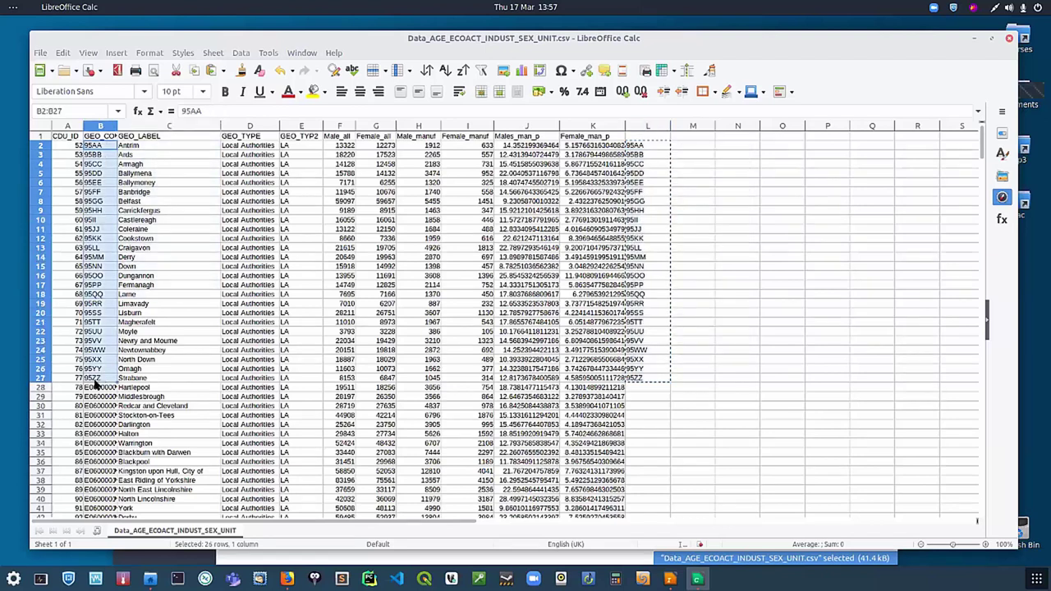
pyautogui.rightClick(96, 382)
pyautogui.moveTo(188, 211)
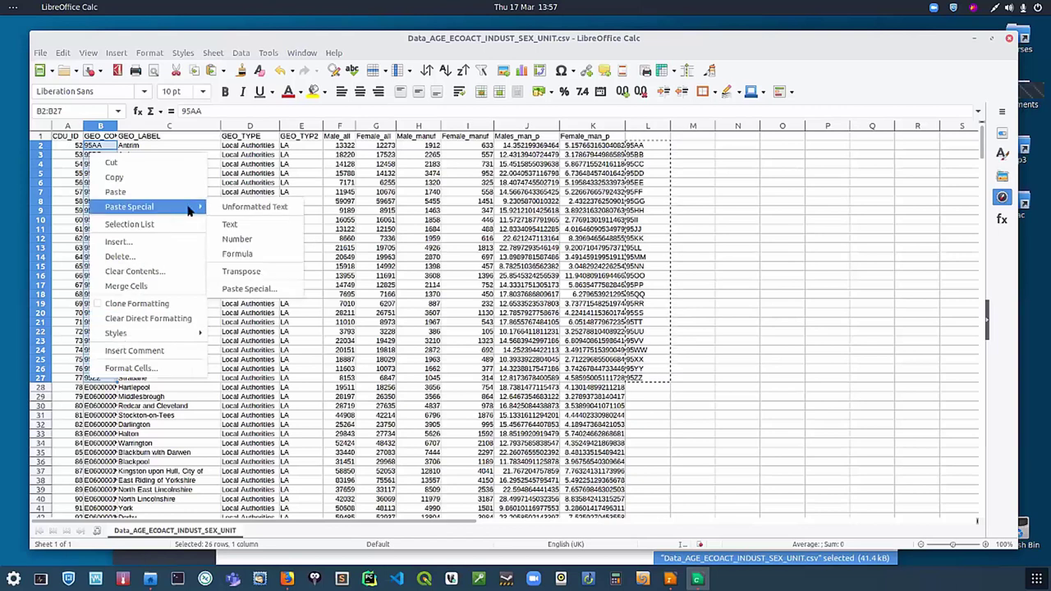
pyautogui.click(238, 225)
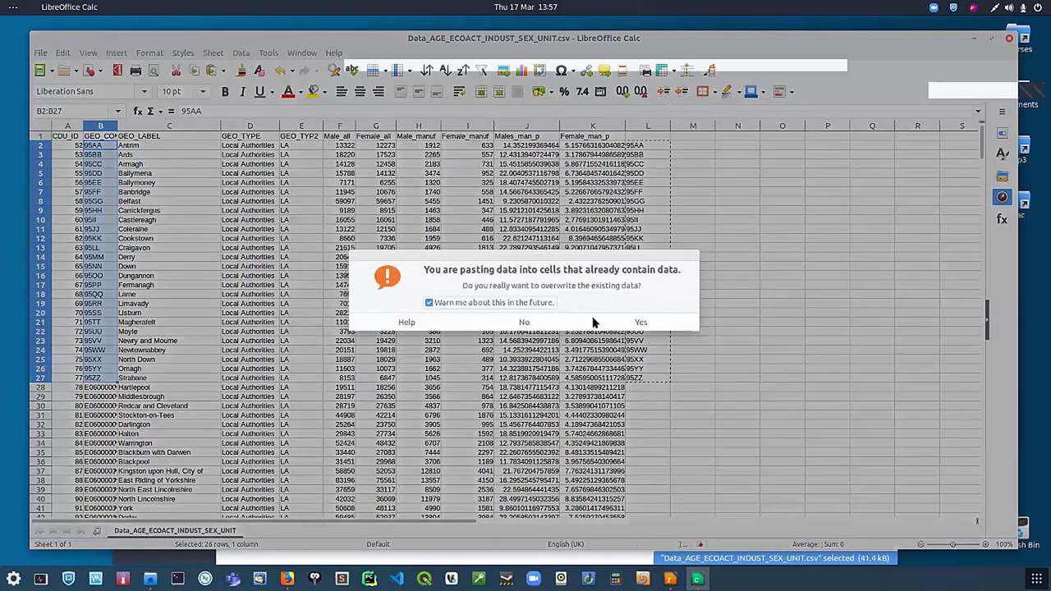
pyautogui.click(616, 321)
pyautogui.click(692, 259)
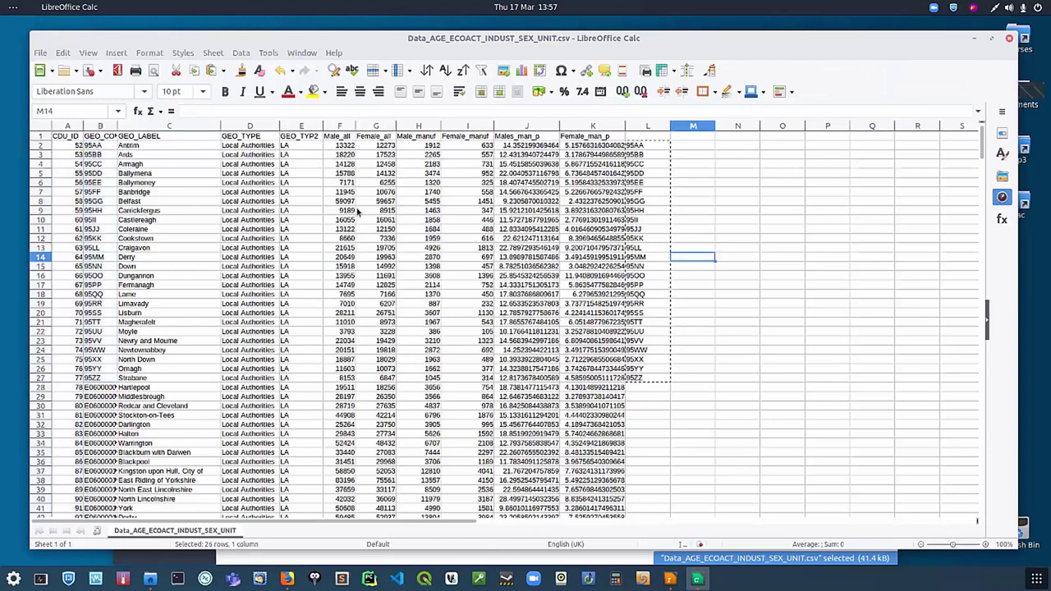
pyautogui.click(92, 164)
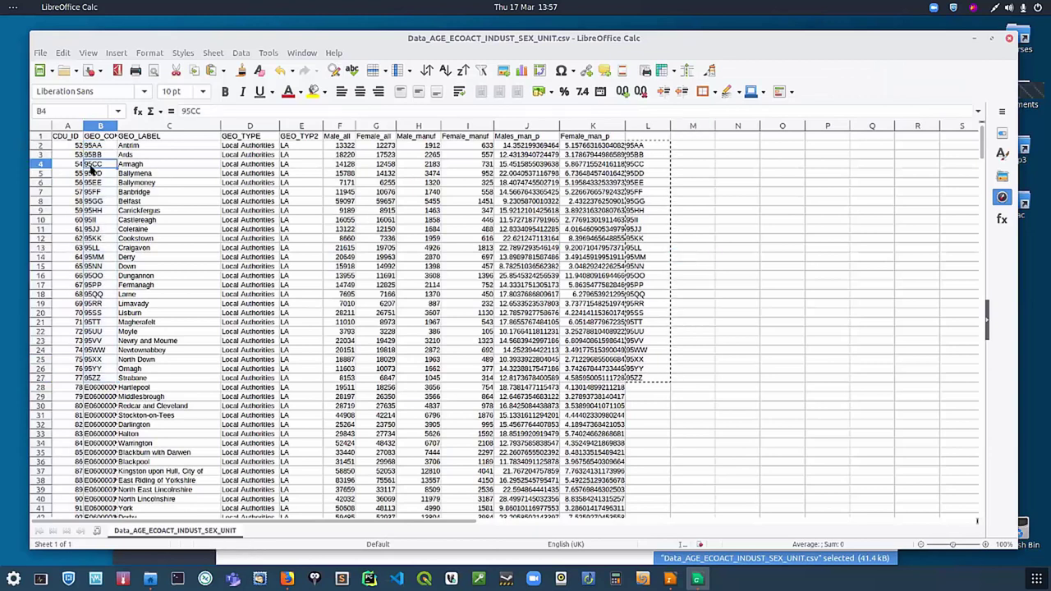
# Step: Delete the helper column L that holds the TRIM formulas
pyautogui.click(648, 126)
pyautogui.rightClick(648, 127)
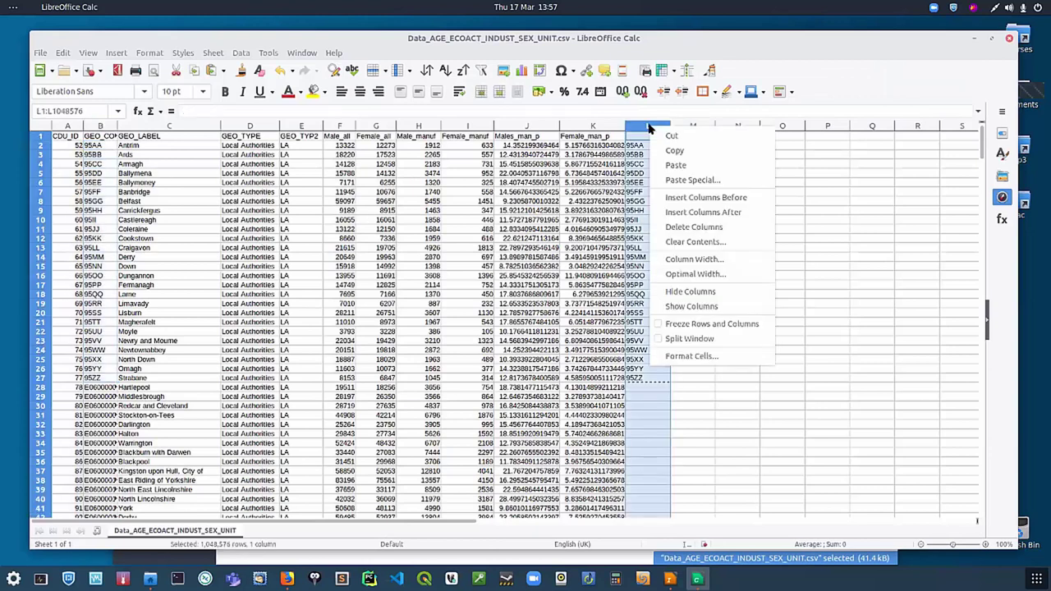
pyautogui.click(696, 227)
pyautogui.click(700, 223)
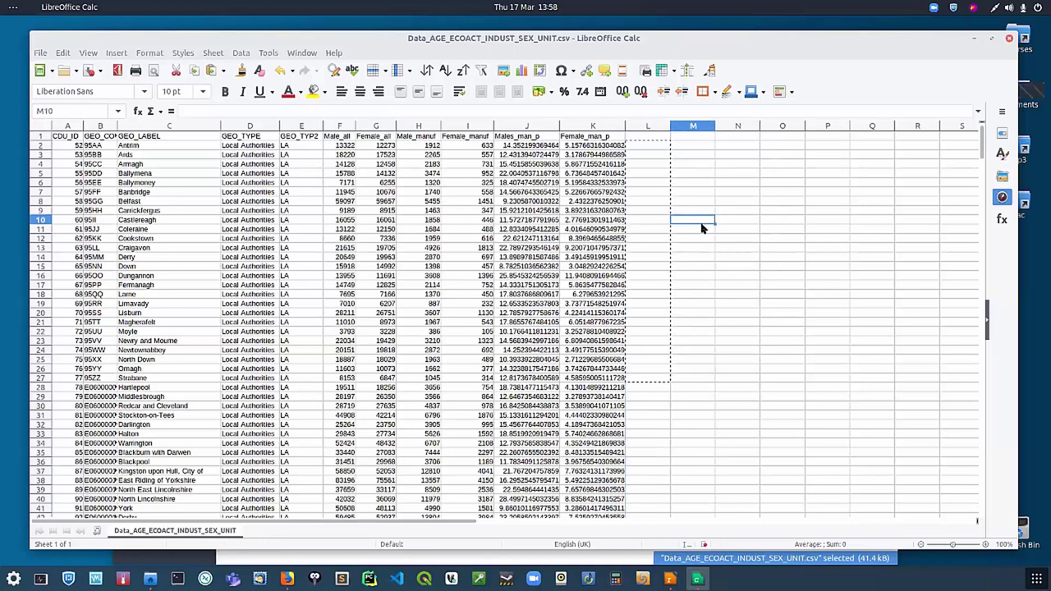
pyautogui.doubleClick(641, 182)
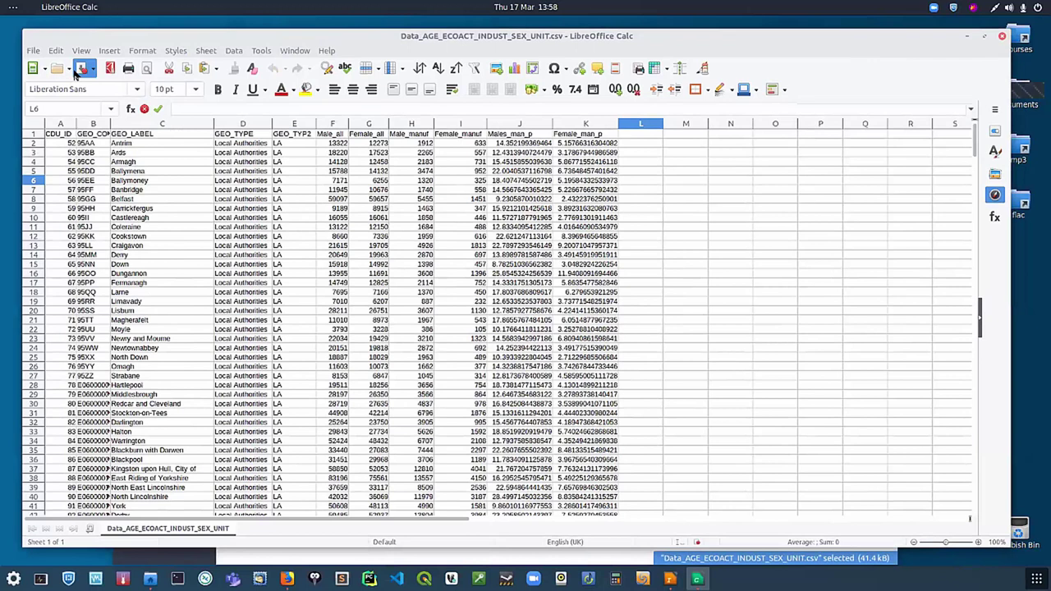
# Step: Save the file with its trimmed codes, keeping the Text CSV format, and close the spreadsheet
pyautogui.click(80, 69)
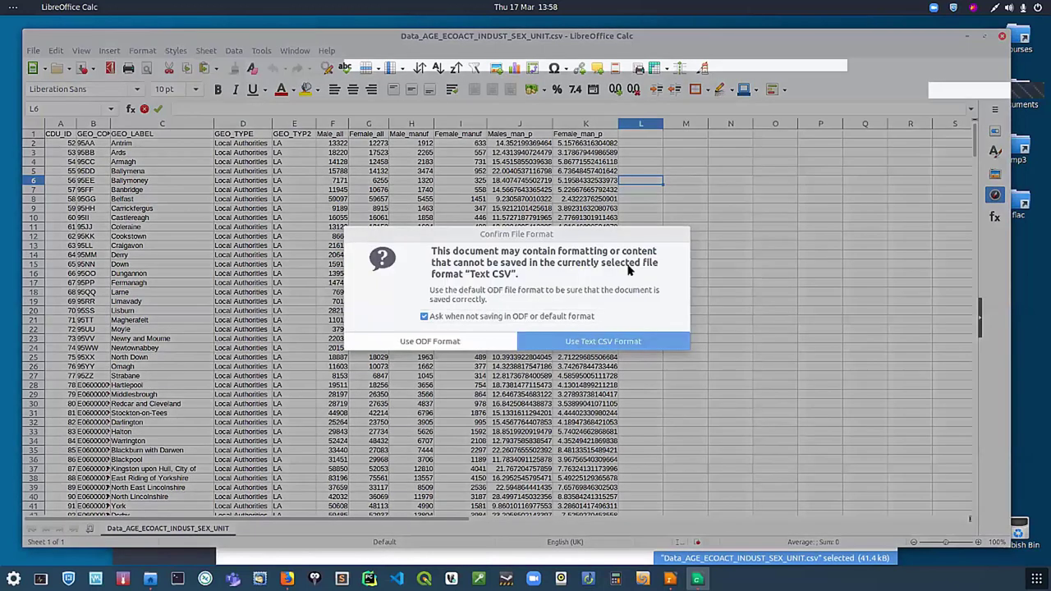
pyautogui.click(573, 340)
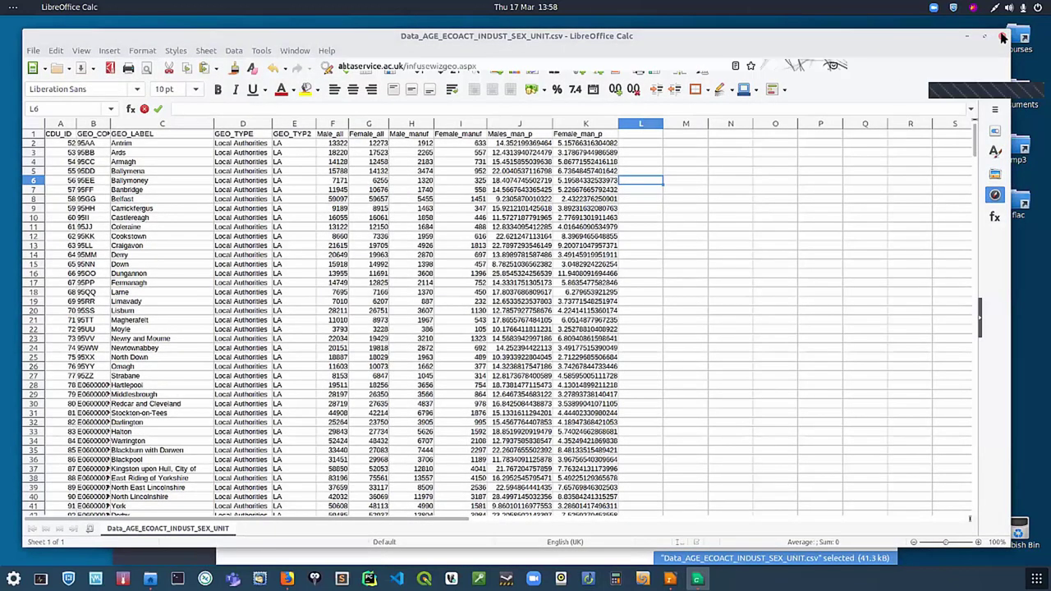
pyautogui.click(1001, 37)
# Step: Open Data_AGE_ECOACT_INDUST_SEX_UNIT.csv in Text Editor, check the 95xx codes for extra spaces, and close the editor and file manager
pyautogui.rightClick(294, 186)
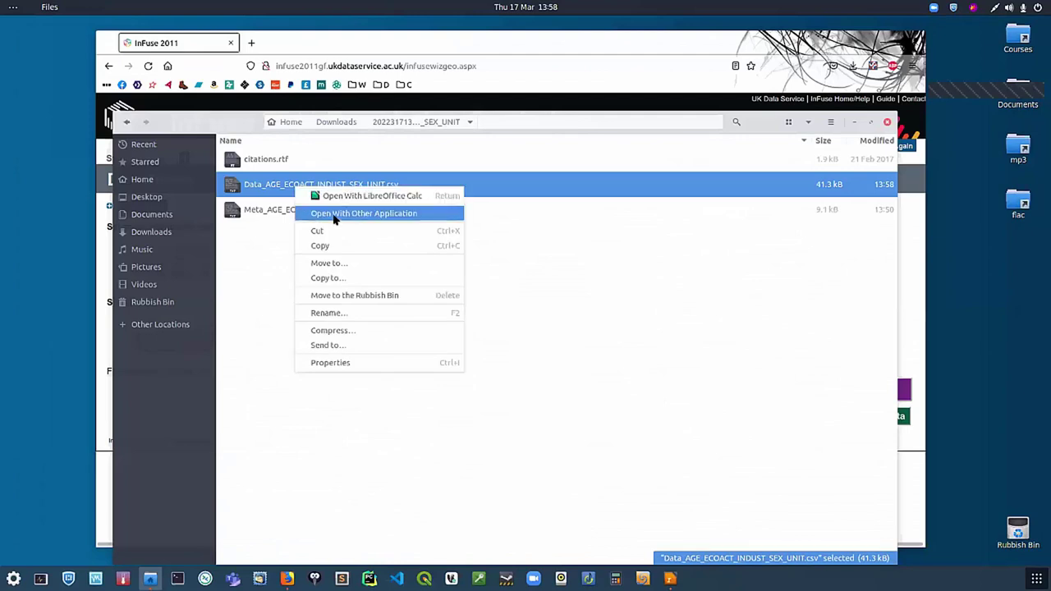
pyautogui.click(335, 215)
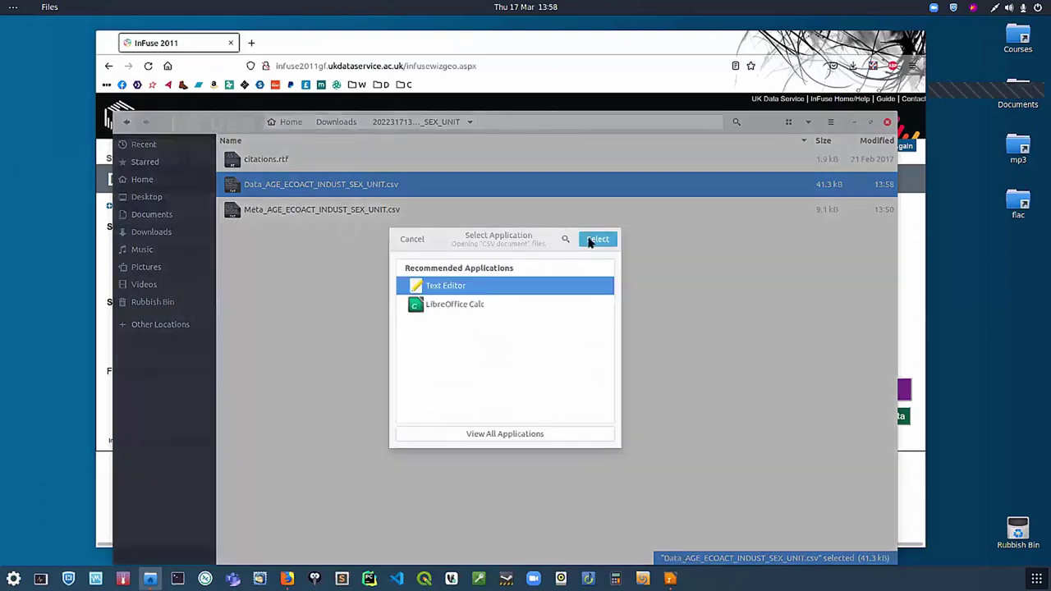
pyautogui.click(595, 239)
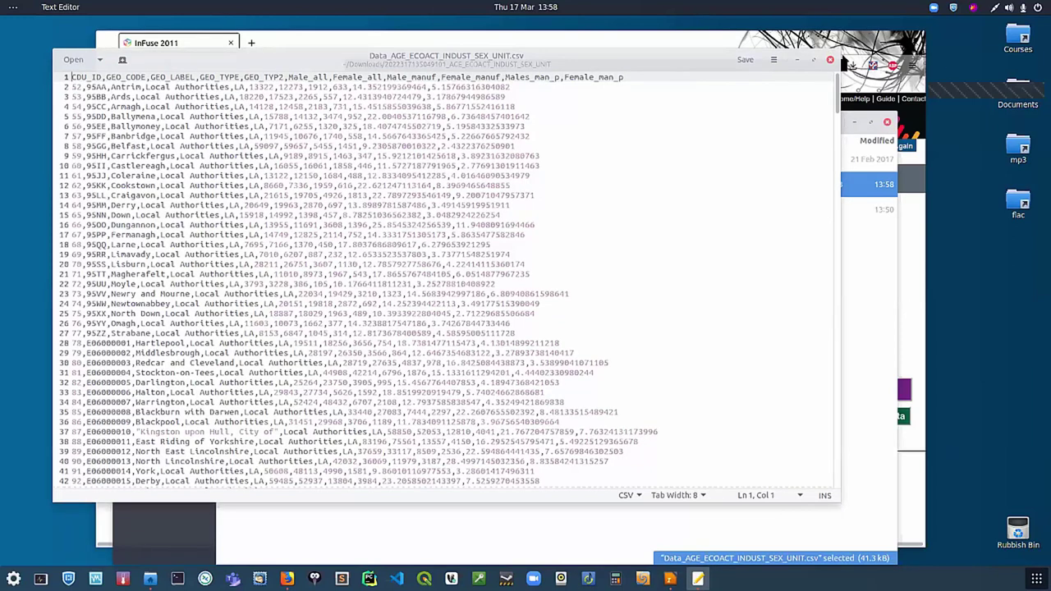
pyautogui.click(831, 62)
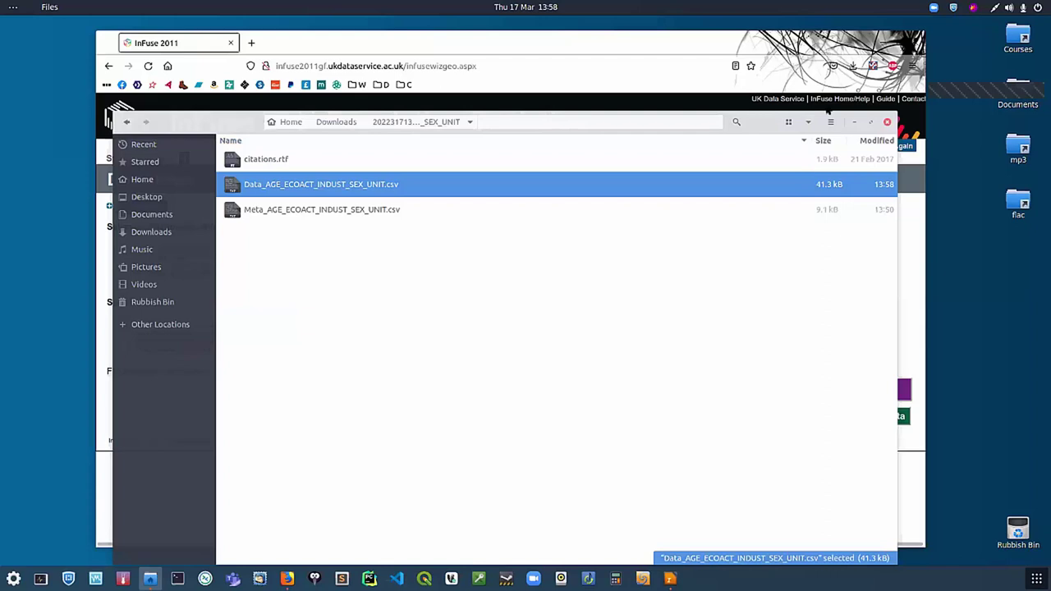
pyautogui.click(887, 122)
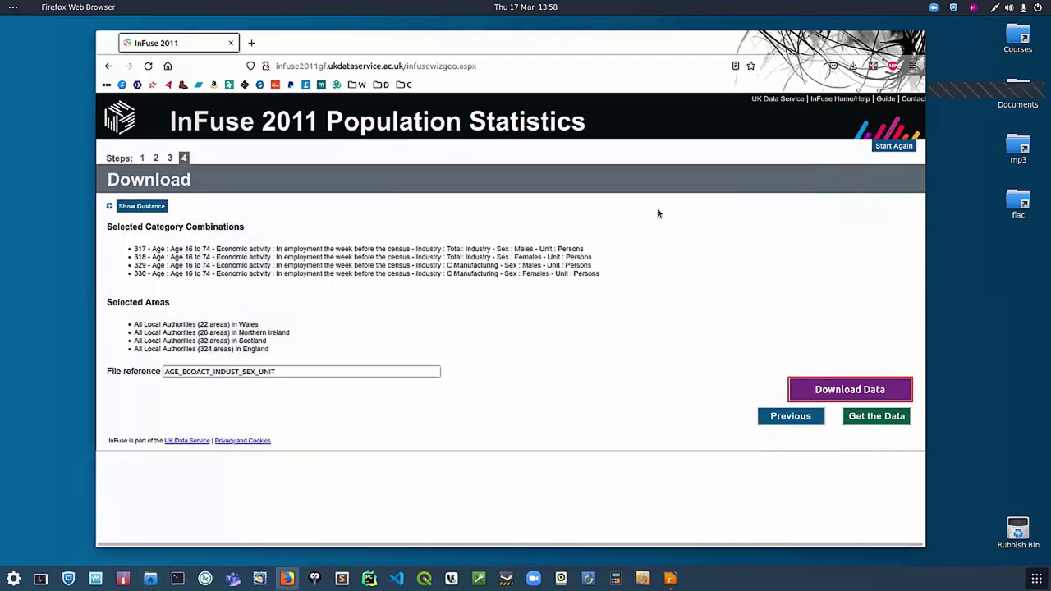
# Step: Search the web for "uk data service" and open the UK Data Service website
pyautogui.click(168, 67)
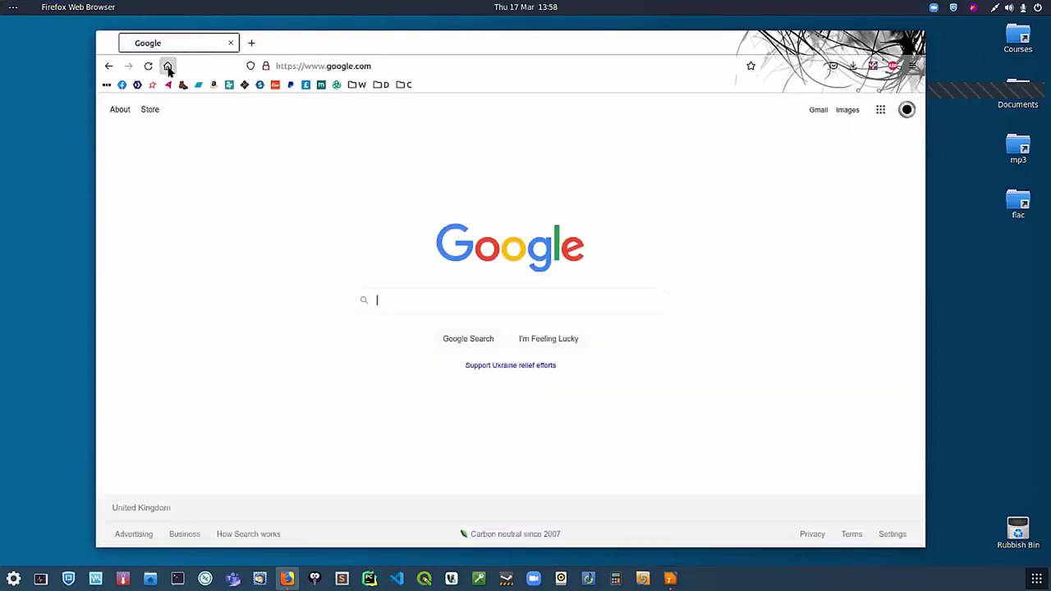
pyautogui.click(382, 66)
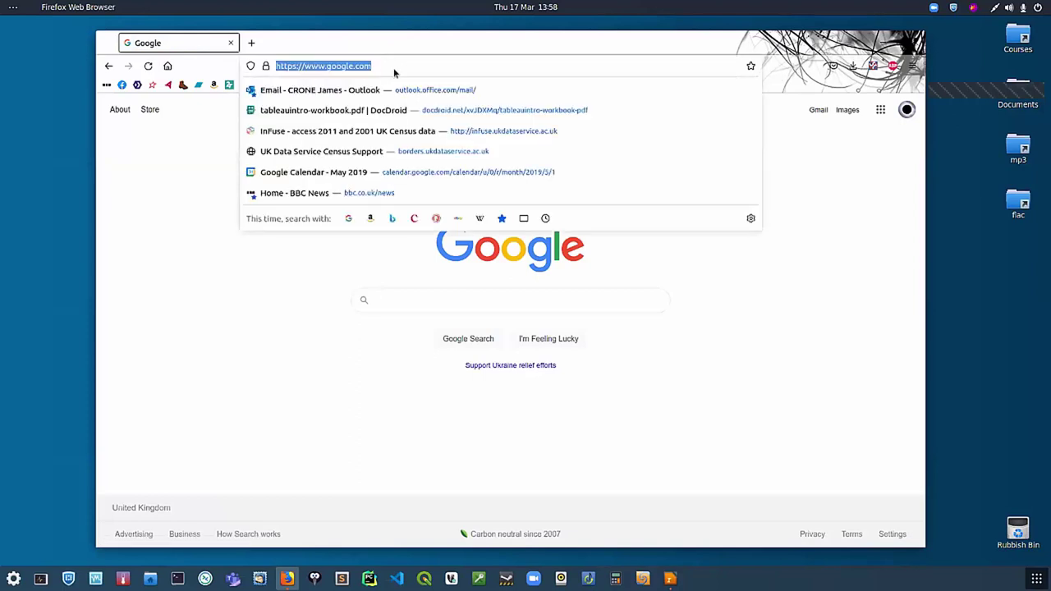
pyautogui.write('uk datas')
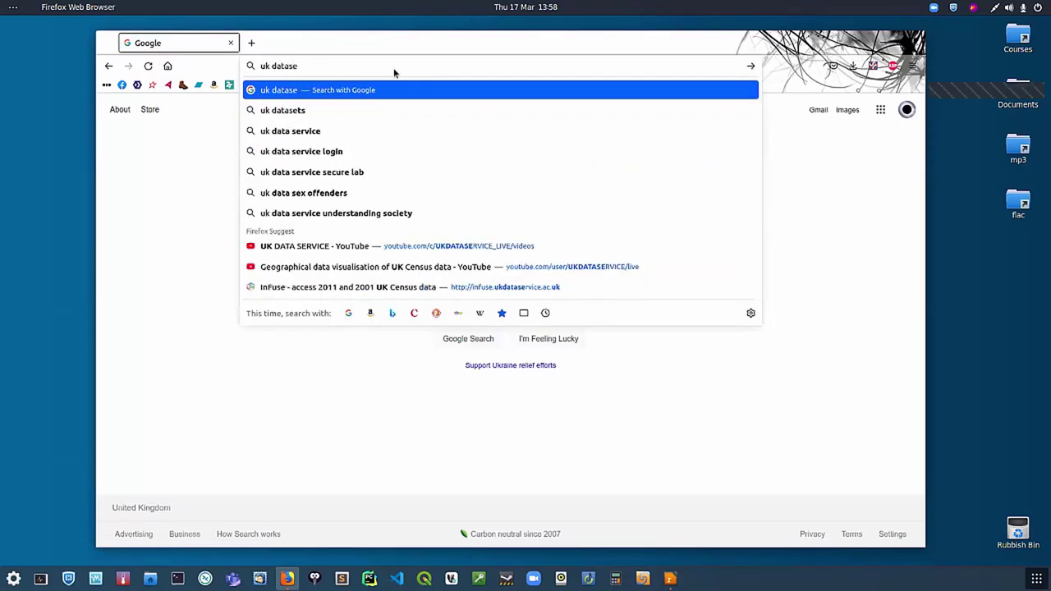
pyautogui.press('BackSpace')
pyautogui.write('ser')
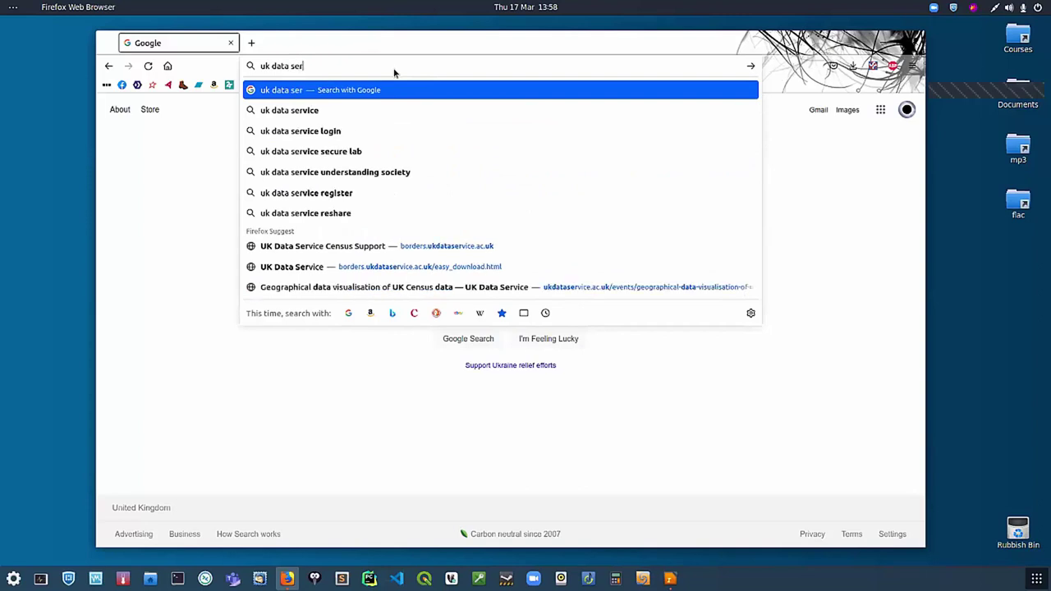
pyautogui.write('vice')
pyautogui.press('Return')
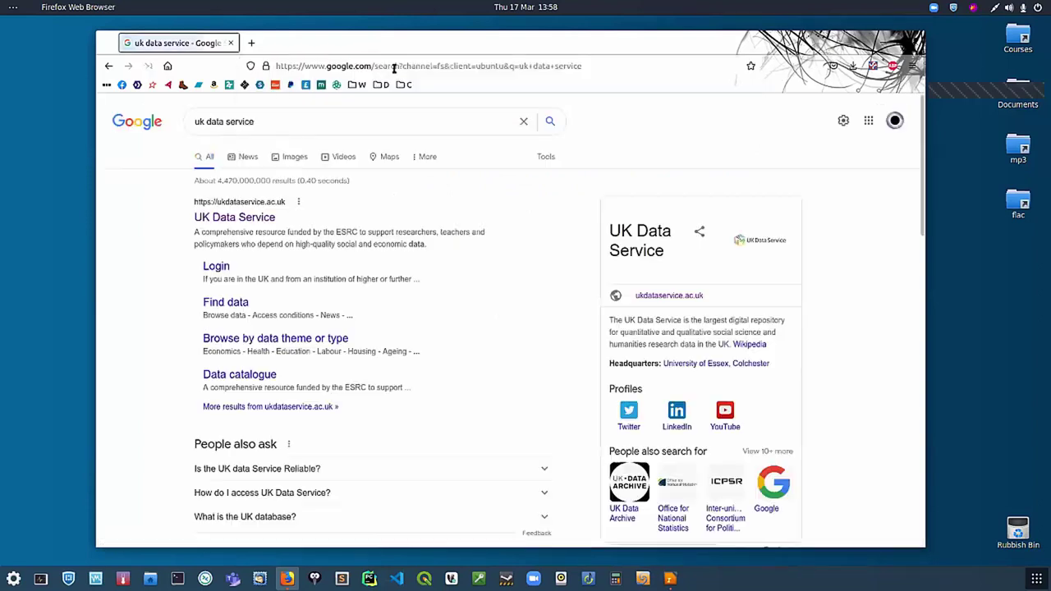
pyautogui.click(267, 220)
# Step: Go to the site's Find data section and open its Browse and access data page
pyautogui.scroll(-5, 430, 251)
pyautogui.scroll(-15, 423, 274)
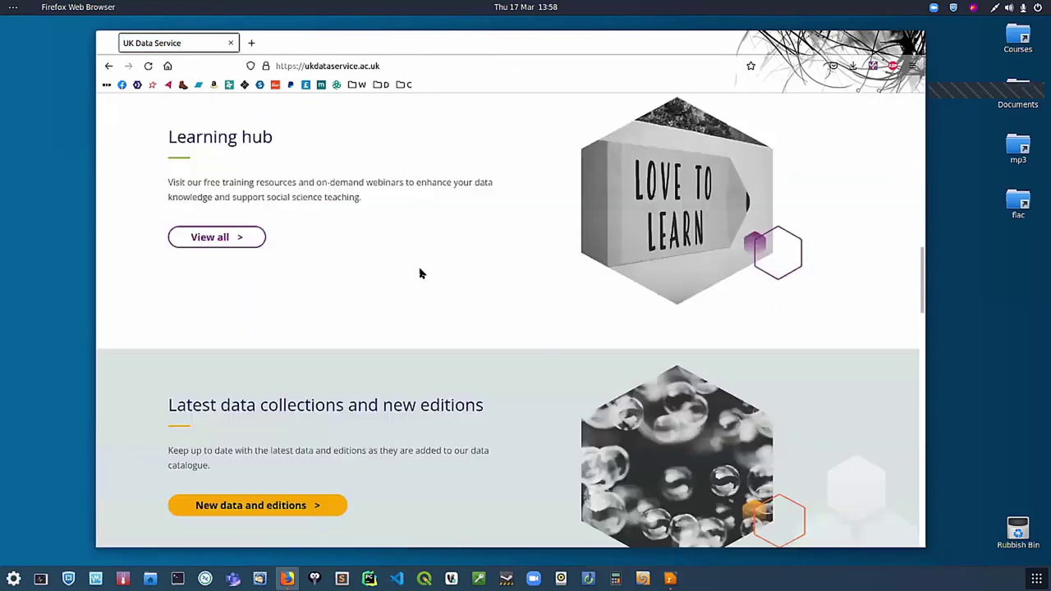
pyautogui.scroll(-8, 417, 260)
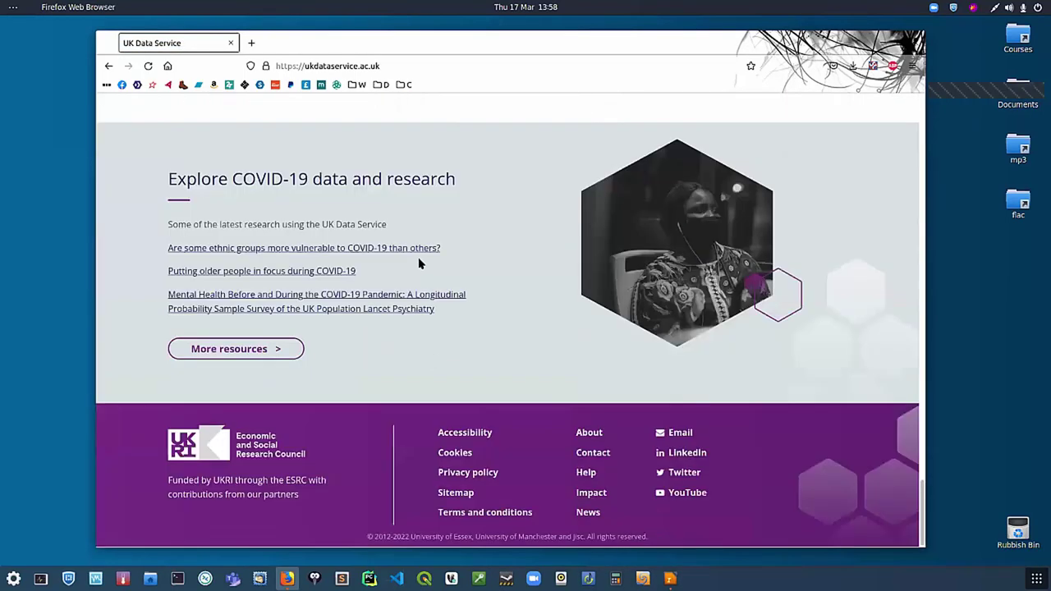
pyautogui.scroll(8, 422, 273)
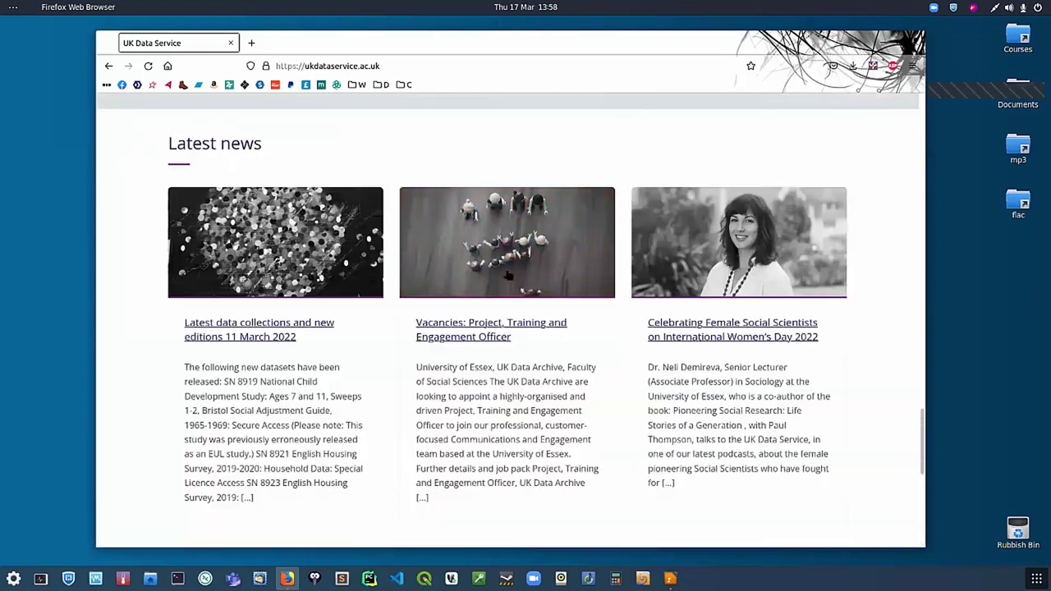
pyautogui.moveTo(921, 436); pyautogui.dragTo(920, 123)
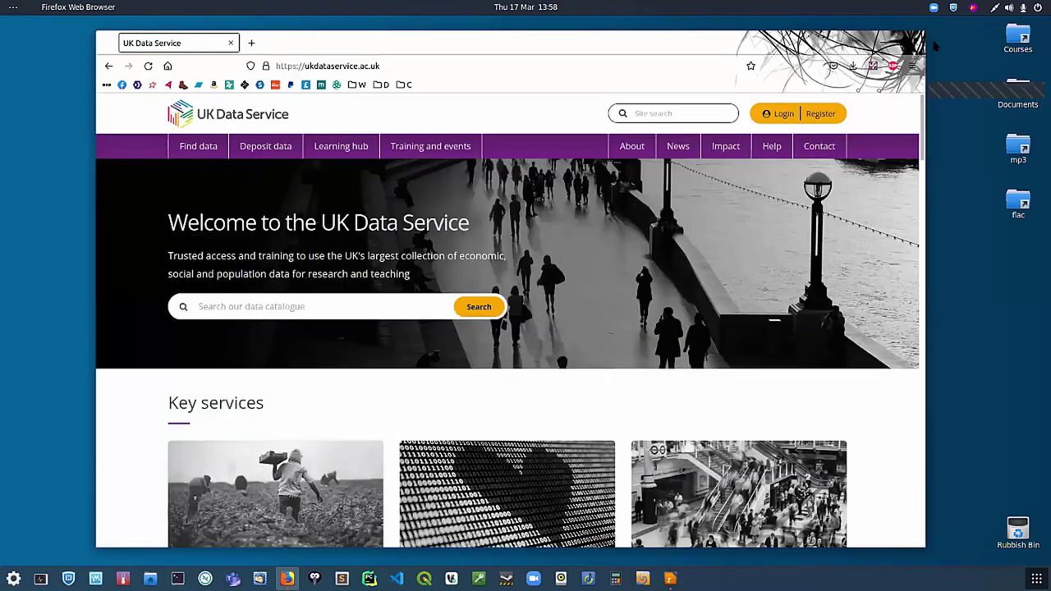
pyautogui.click(205, 153)
pyautogui.scroll(-5, 272, 159)
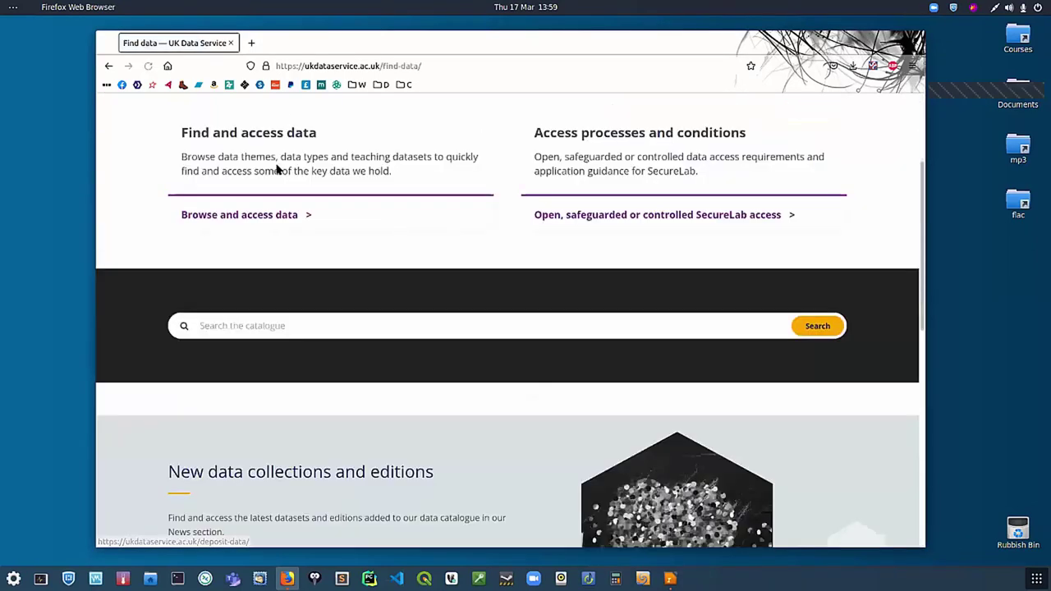
pyautogui.scroll(-6, 277, 190)
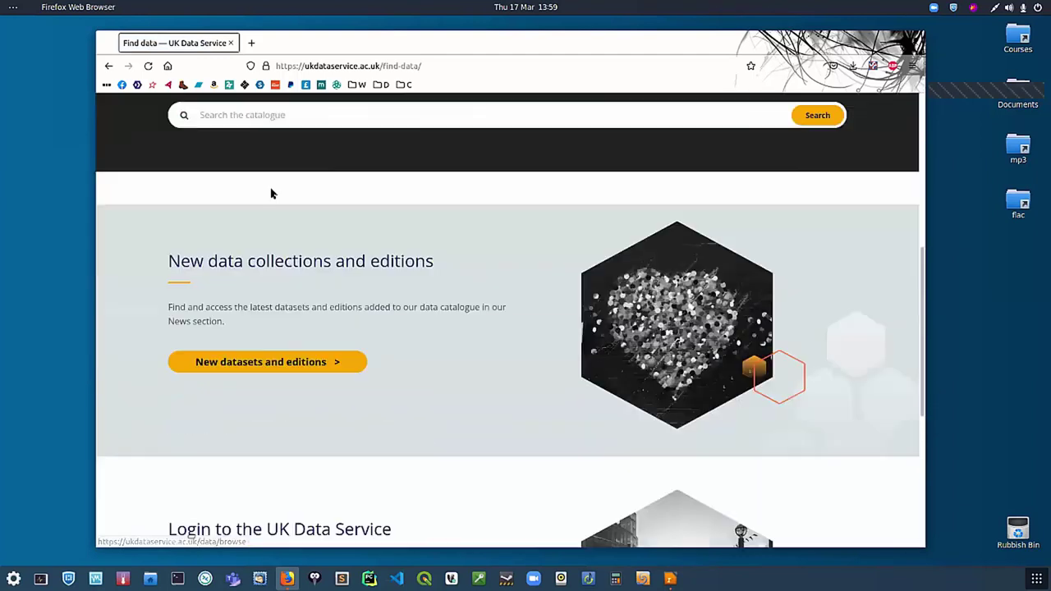
pyautogui.scroll(10, 276, 198)
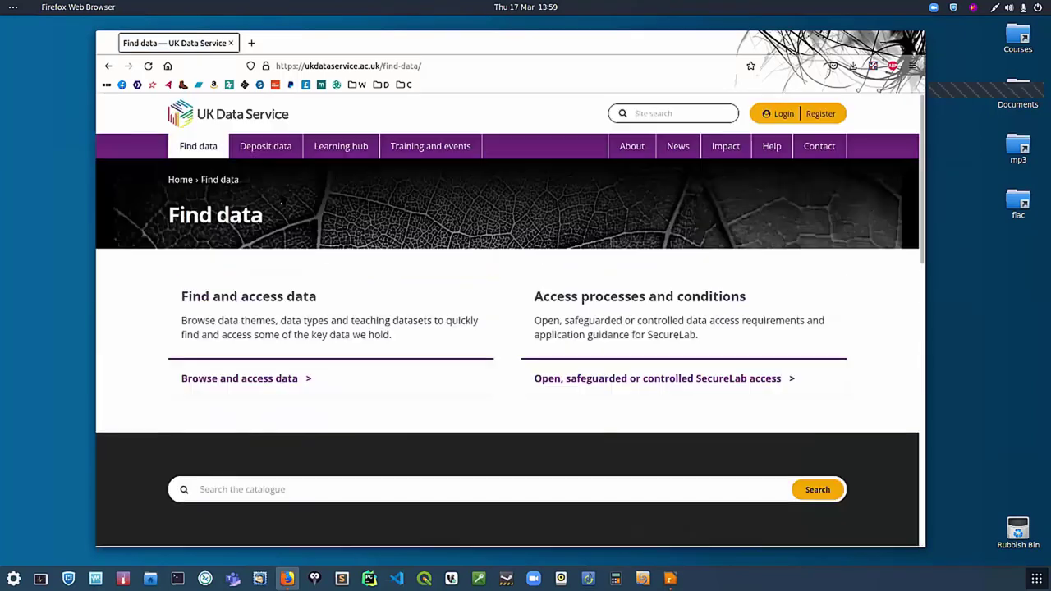
pyautogui.click(254, 380)
# Step: Browse the open census data and open the Boundary Data Selector under Census boundary data
pyautogui.scroll(-3, 399, 321)
pyautogui.scroll(-15, 403, 321)
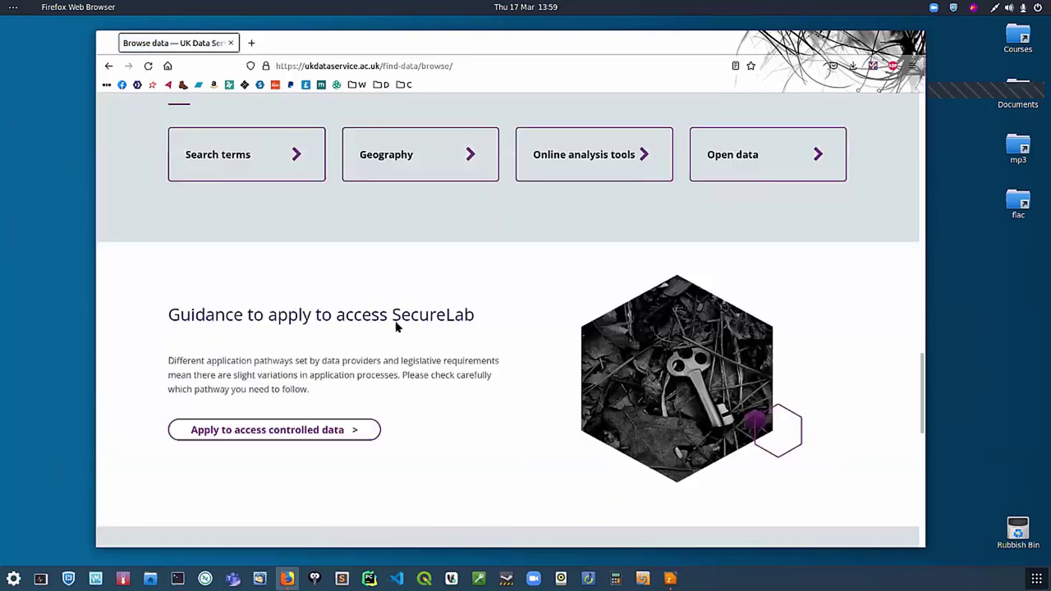
pyautogui.scroll(-5, 392, 330)
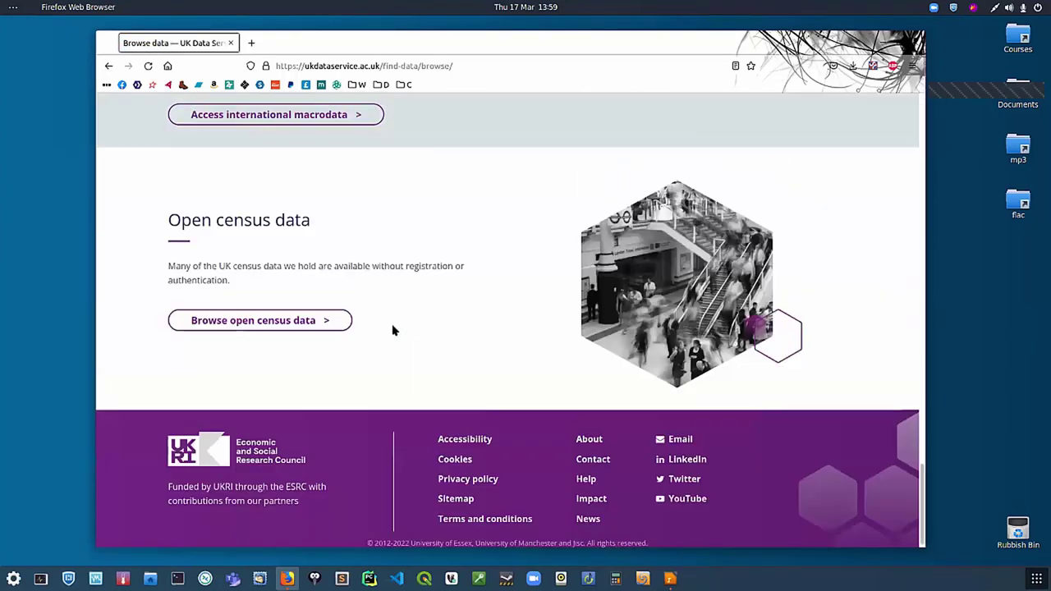
pyautogui.click(305, 322)
pyautogui.scroll(-6, 389, 246)
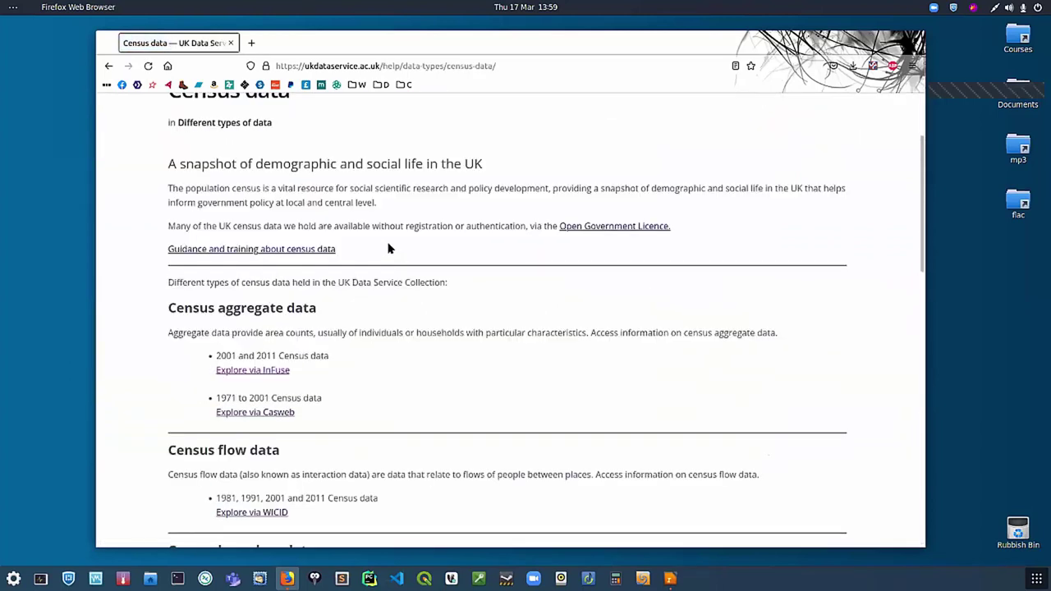
pyautogui.scroll(1, 380, 260)
pyautogui.scroll(-3, 361, 279)
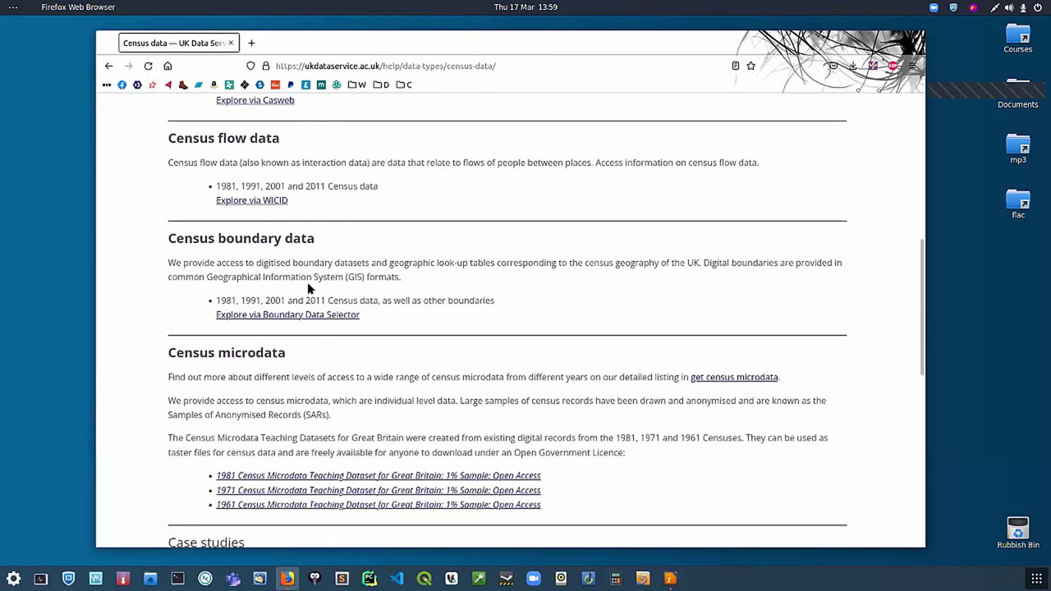
pyautogui.click(312, 314)
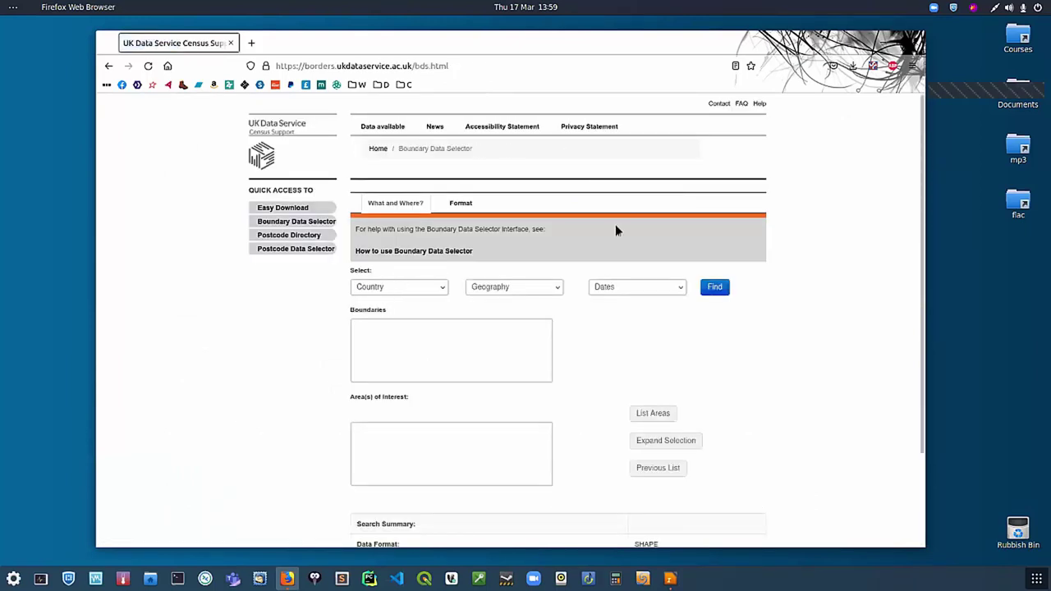
# Step: Through Easy Download, download the clipped InFuse Local Authorities, 2011 boundaries for the United Kingdom in Shapefile format as a ZIP file
pyautogui.click(300, 209)
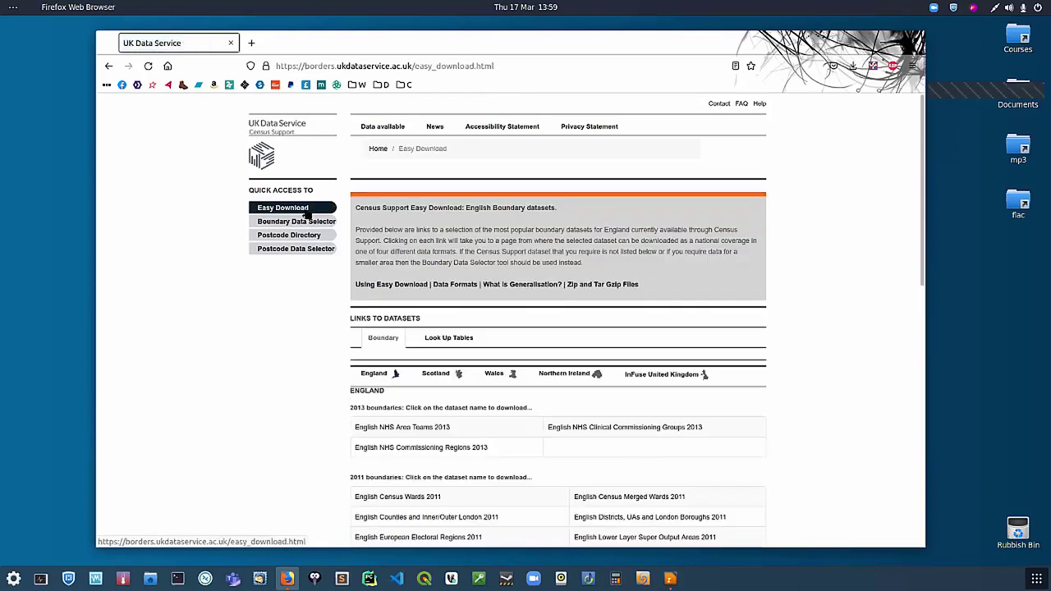
pyautogui.scroll(-3, 621, 142)
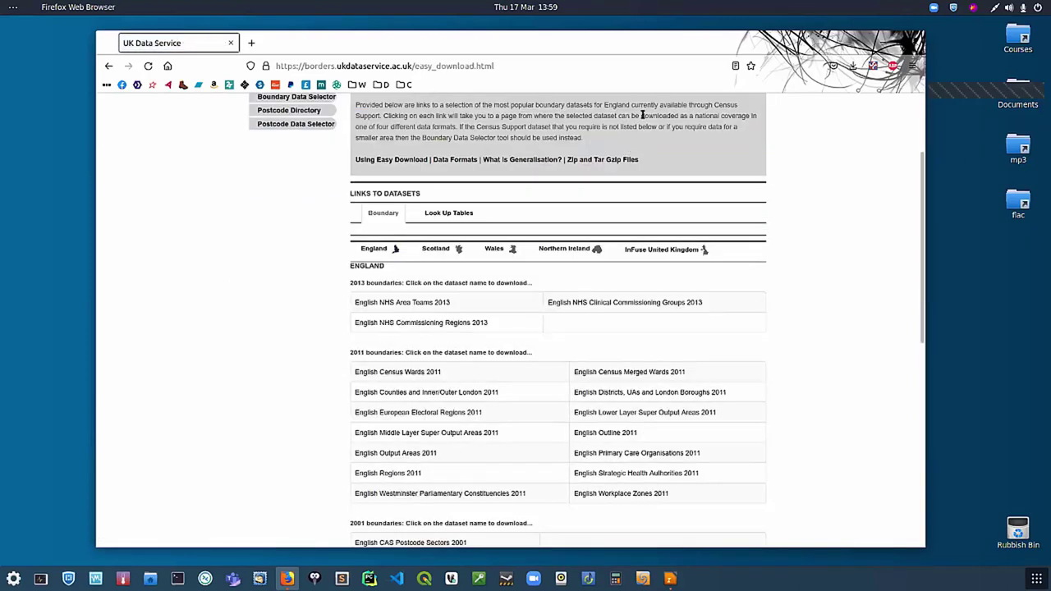
pyautogui.click(685, 250)
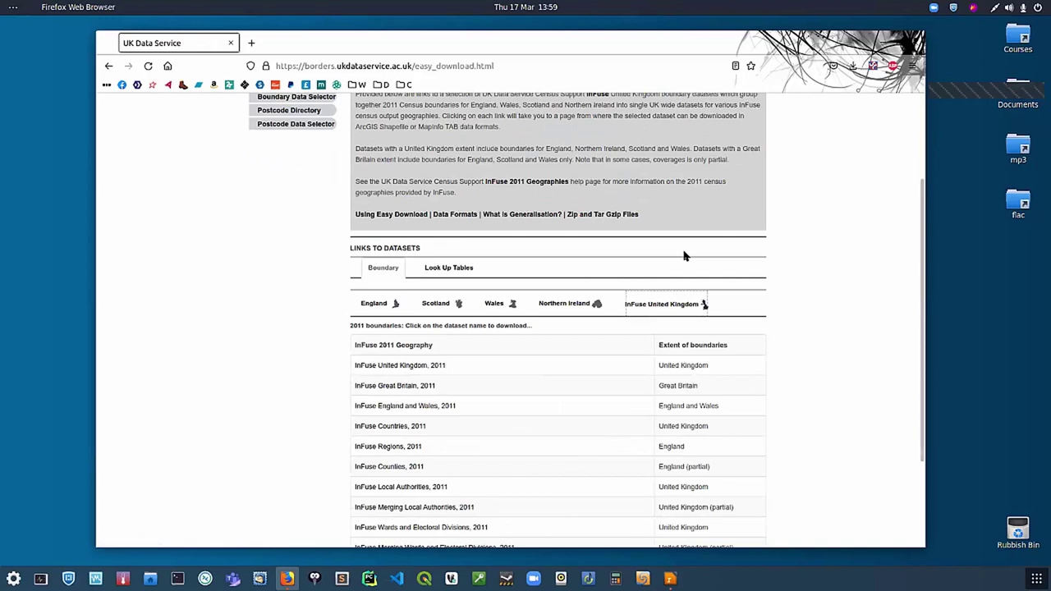
pyautogui.scroll(-3, 698, 242)
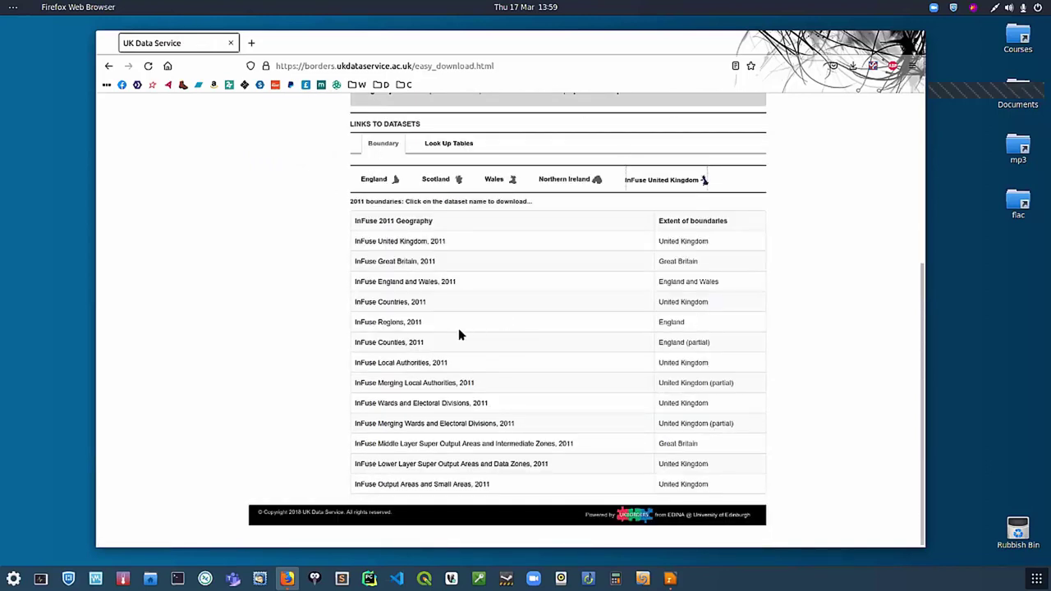
pyautogui.click(415, 365)
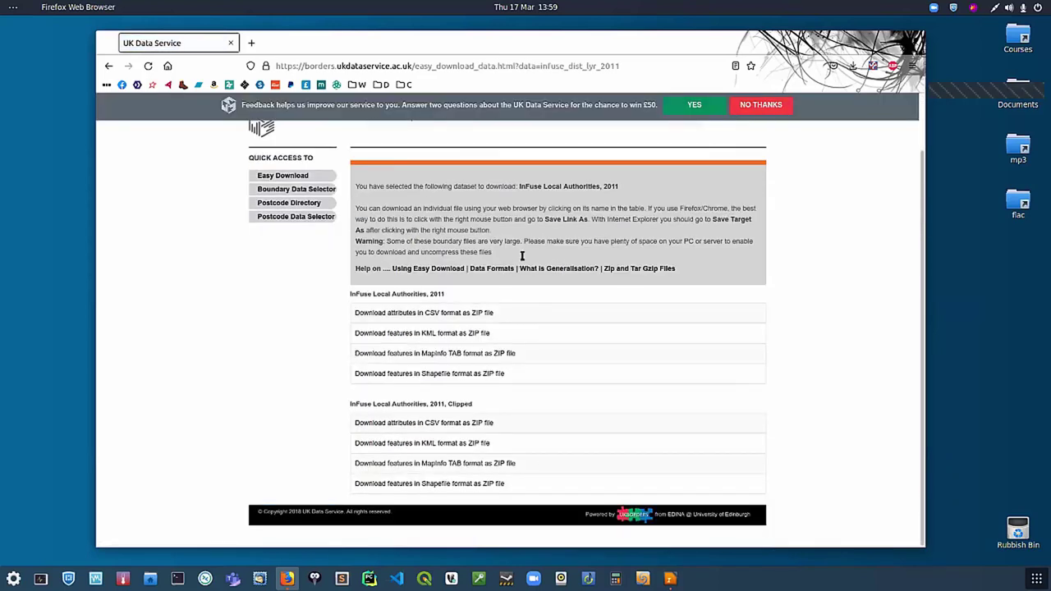
pyautogui.click(417, 485)
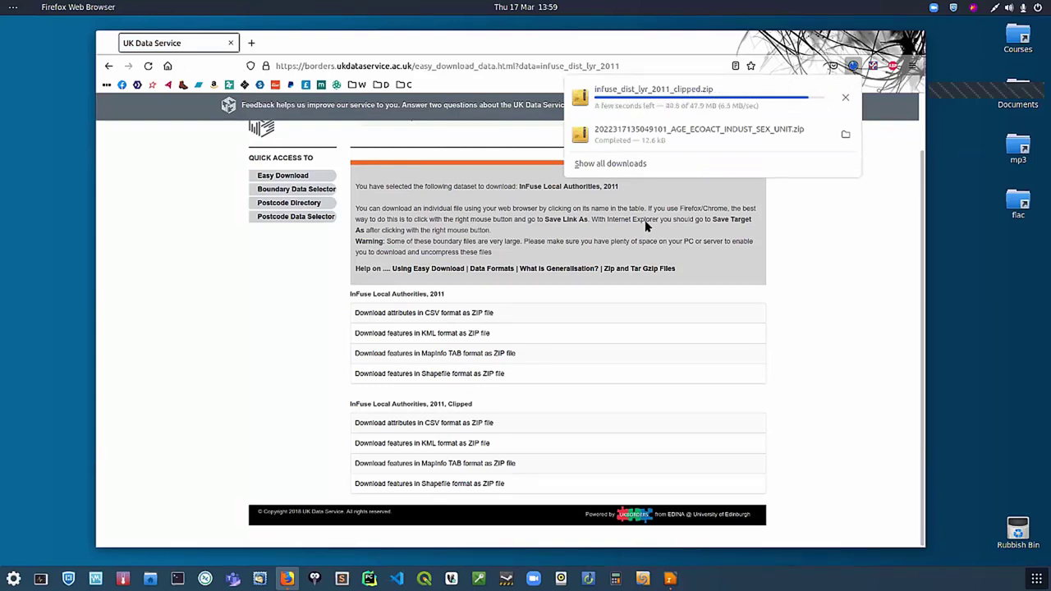
# Step: Extract infuse_dist_lyr_2011_clipped.zip inside the Downloads folder using the file manager, and start QGIS Desktop
pyautogui.click(150, 579)
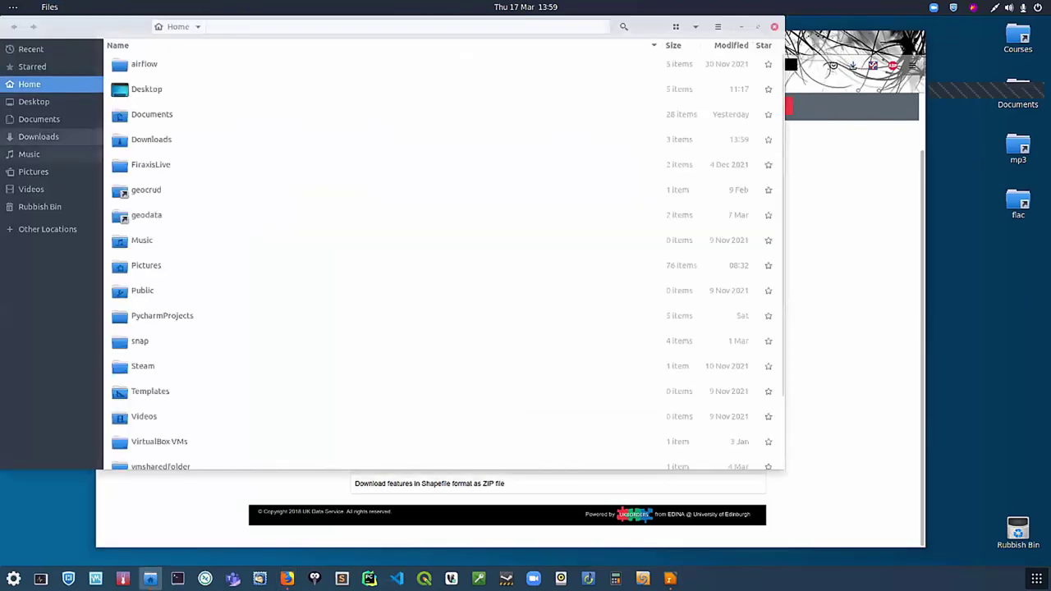
pyautogui.click(41, 136)
pyautogui.moveTo(108, 33); pyautogui.dragTo(249, 107)
pyautogui.click(302, 188)
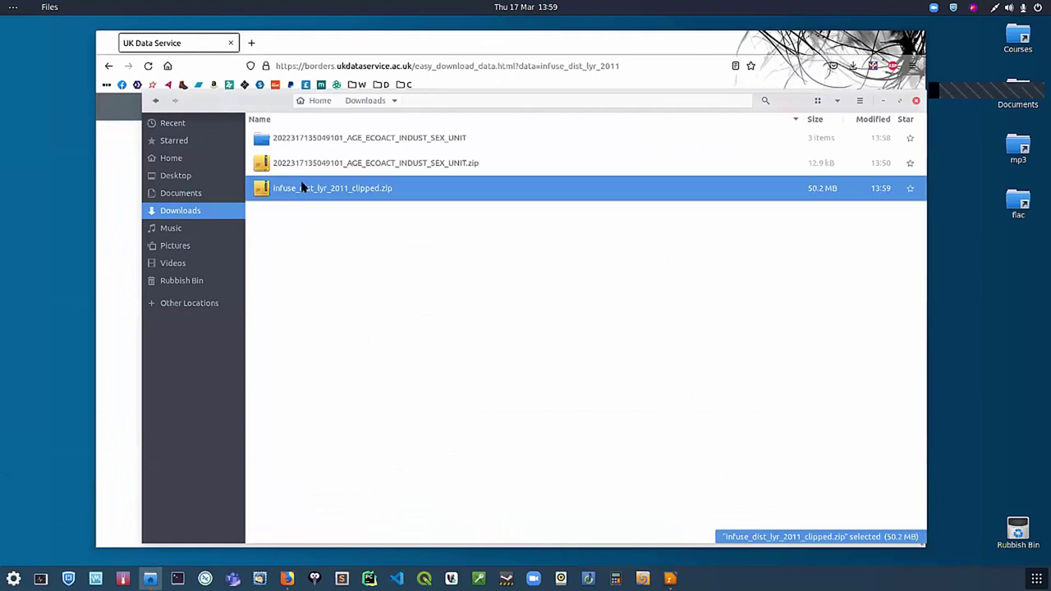
pyautogui.rightClick(302, 188)
pyautogui.click(353, 330)
pyautogui.doubleClick(379, 212)
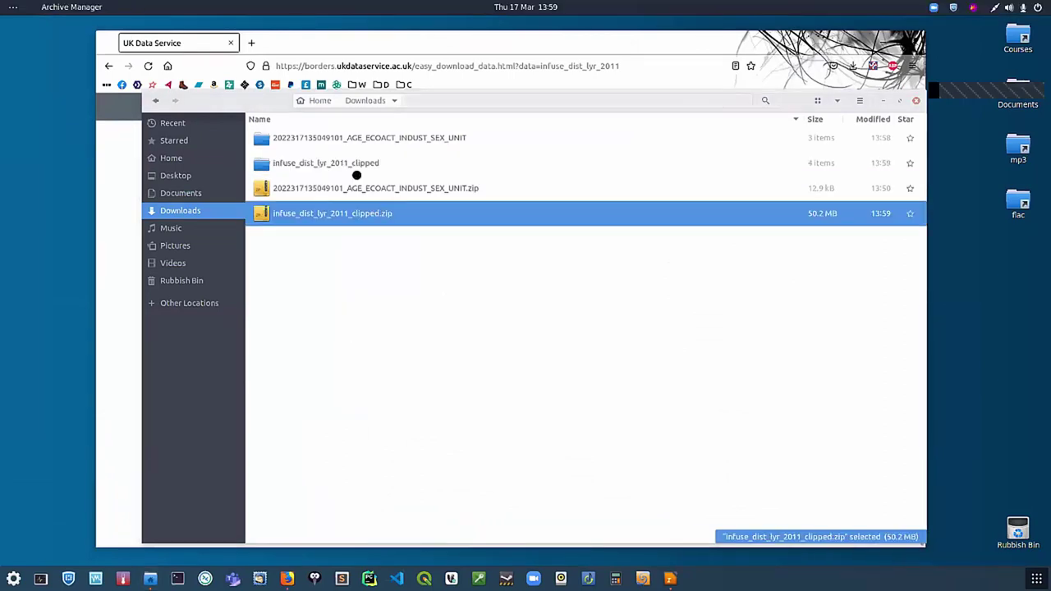
pyautogui.click(682, 27)
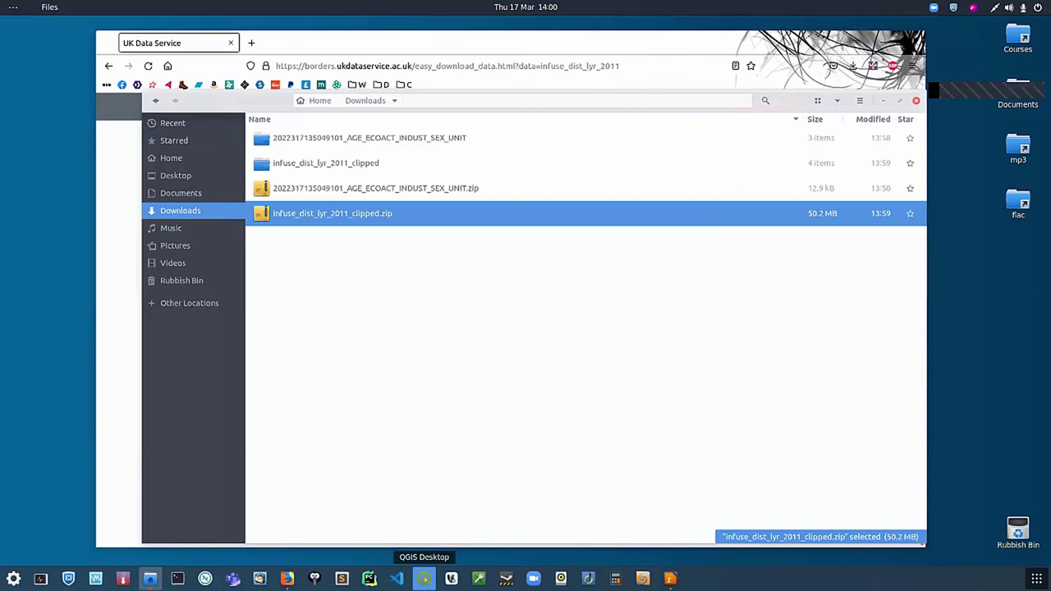
pyautogui.click(423, 578)
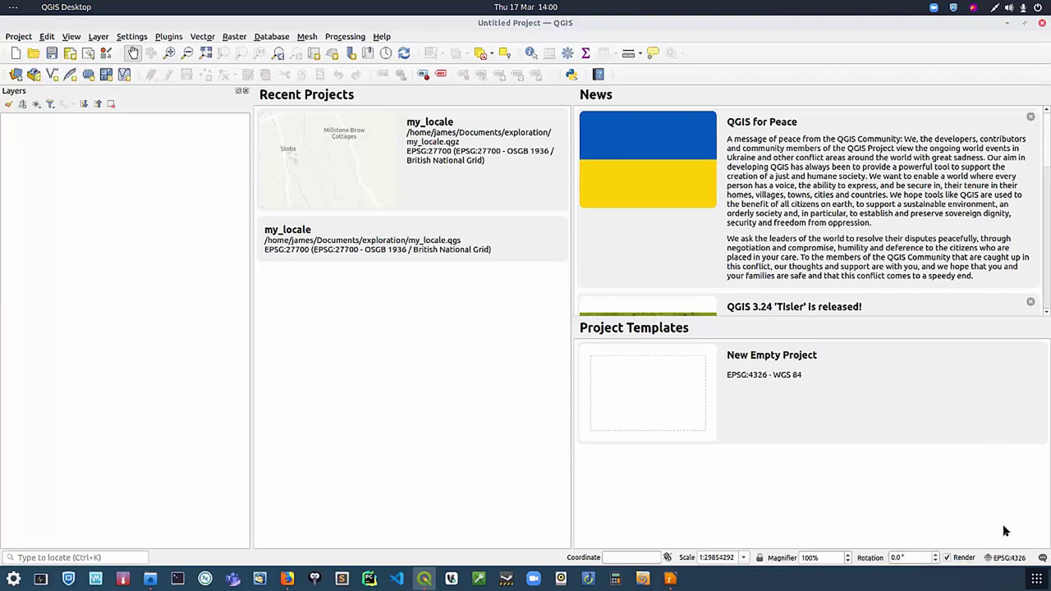
pyautogui.click(1011, 558)
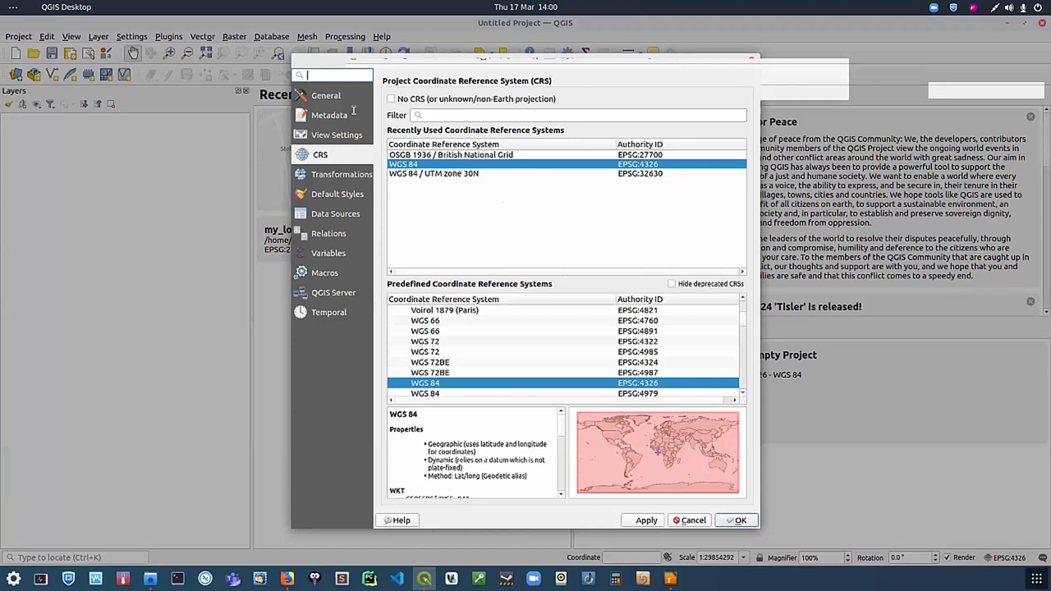
pyautogui.moveTo(327, 59); pyautogui.dragTo(763, 108)
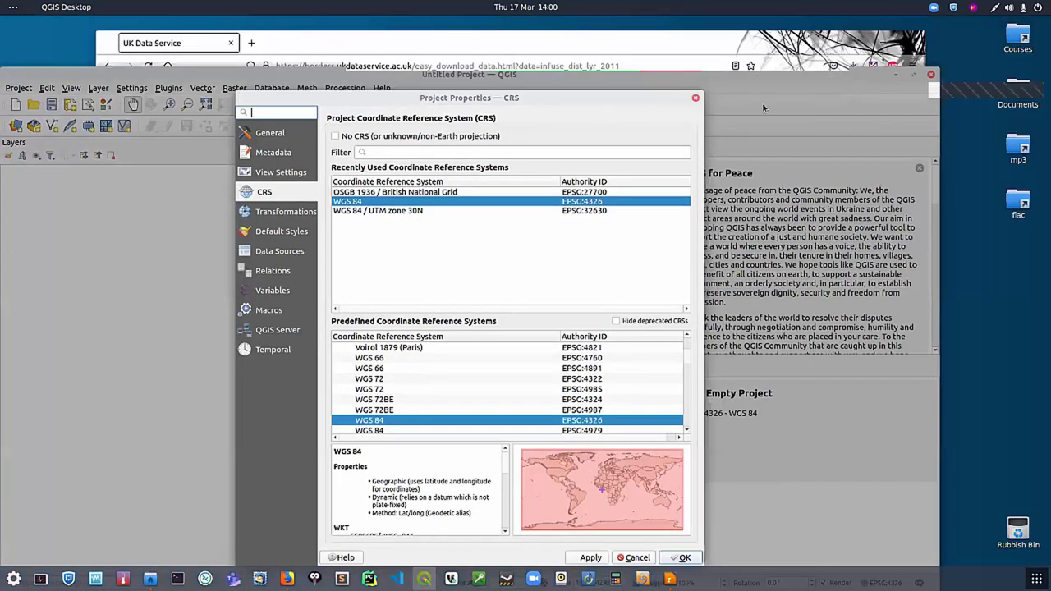
pyautogui.click(696, 97)
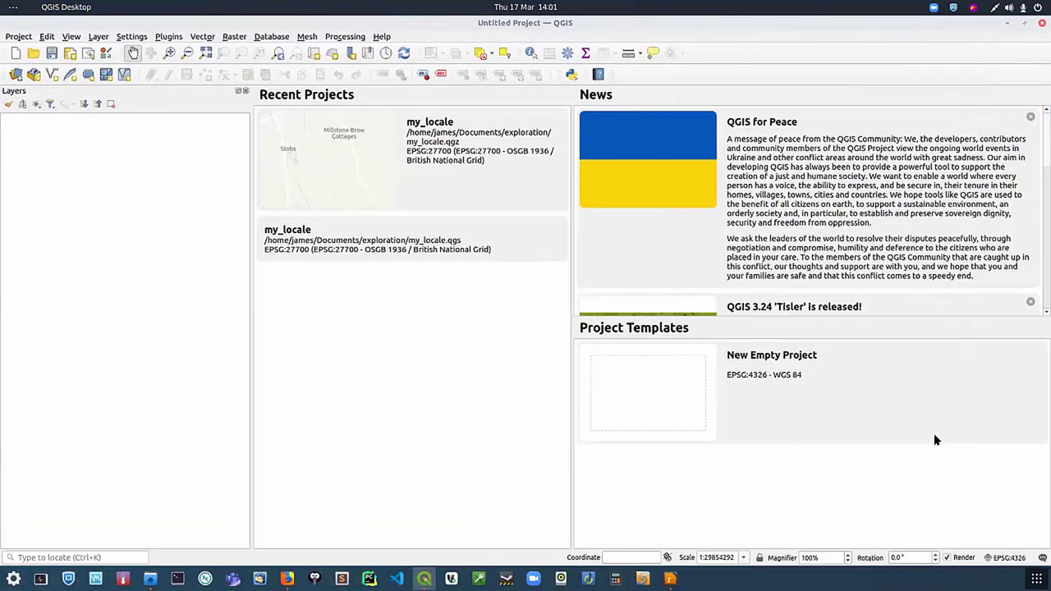
# Step: Set the project's coordinate reference system to OSGB 1936 / British National Grid (EPSG:27700)
pyautogui.click(1012, 558)
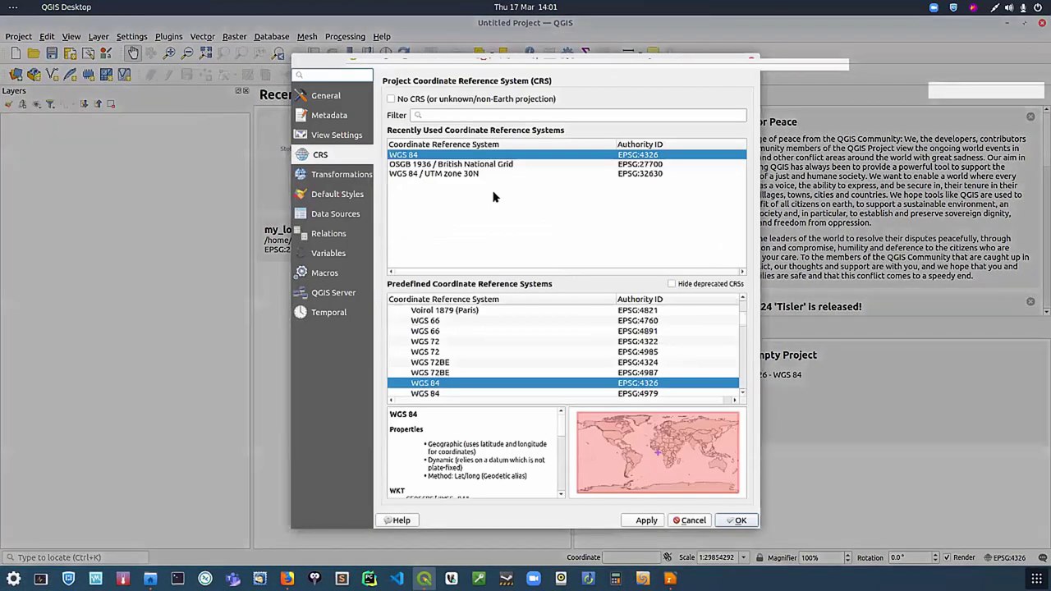
pyautogui.click(475, 164)
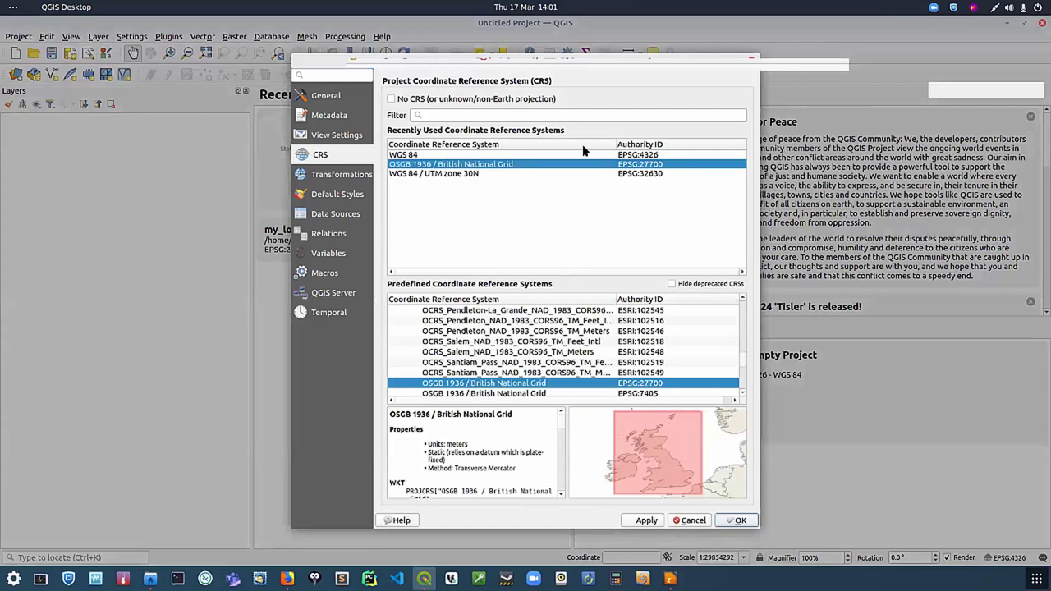
pyautogui.click(647, 522)
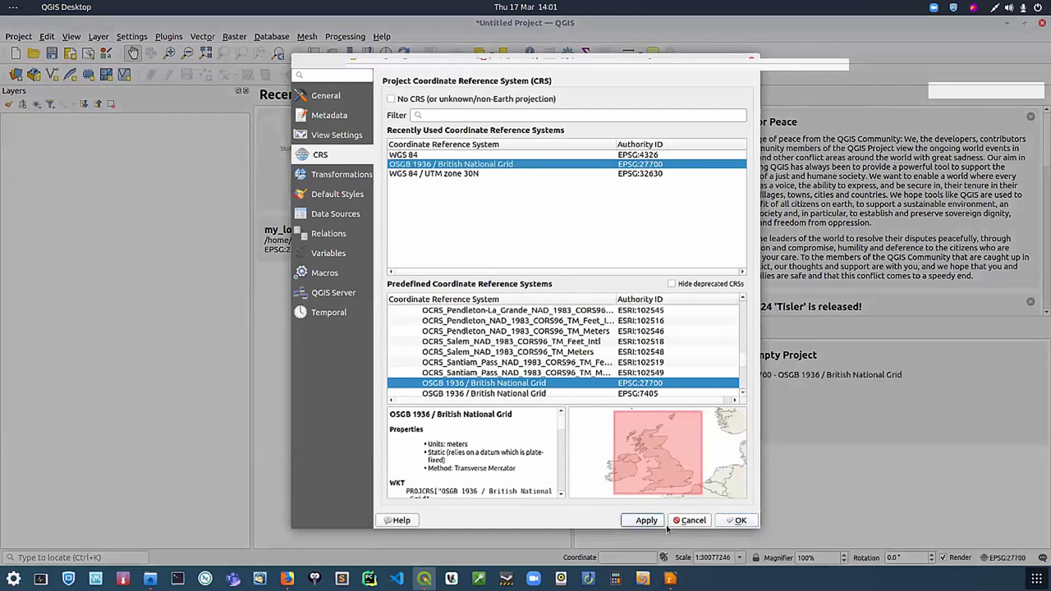
pyautogui.click(725, 522)
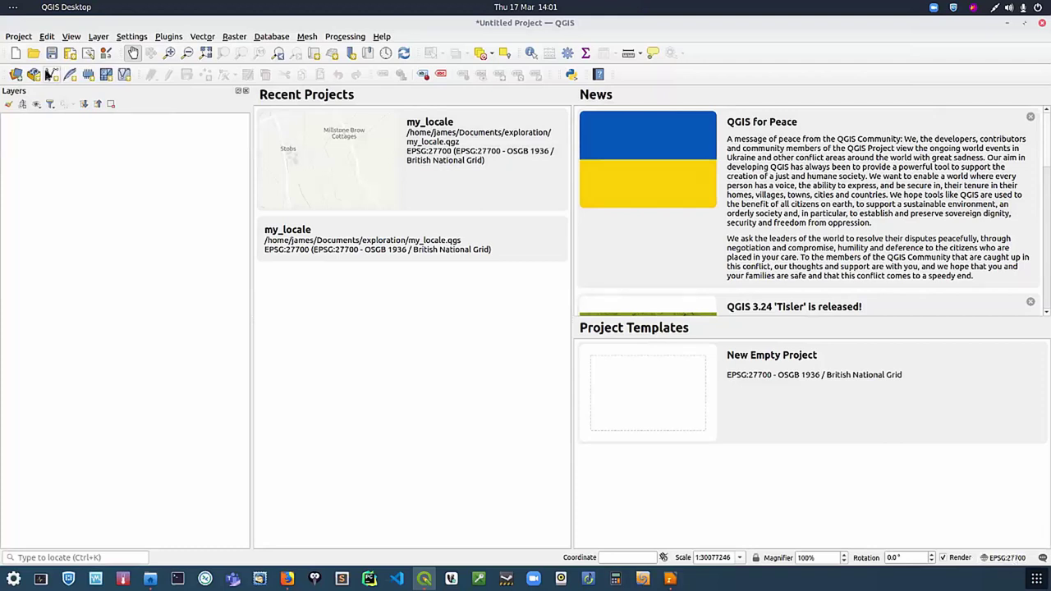
pyautogui.click(16, 75)
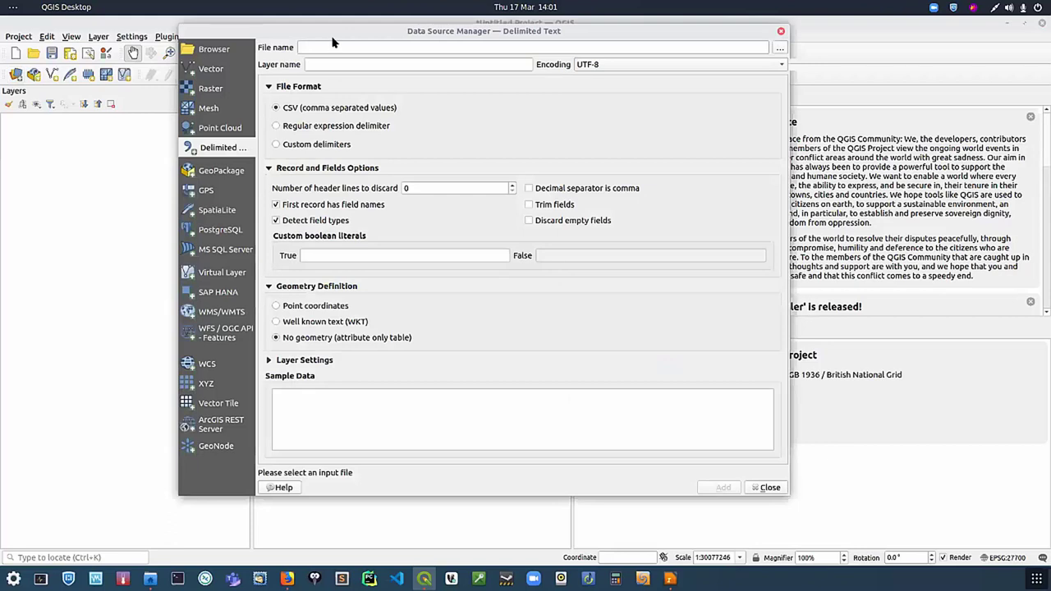
pyautogui.click(227, 71)
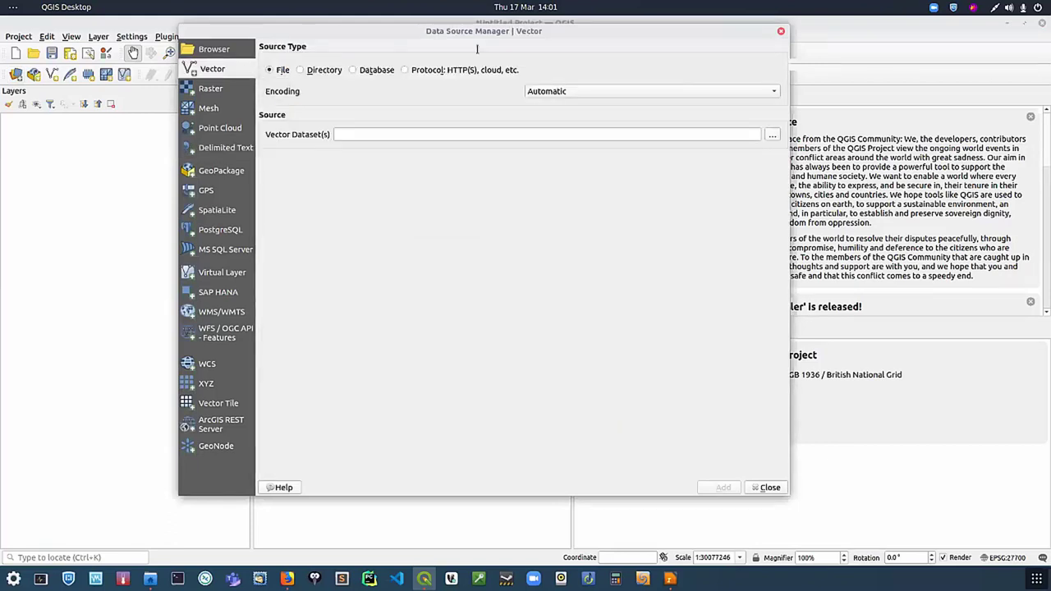
pyautogui.click(766, 486)
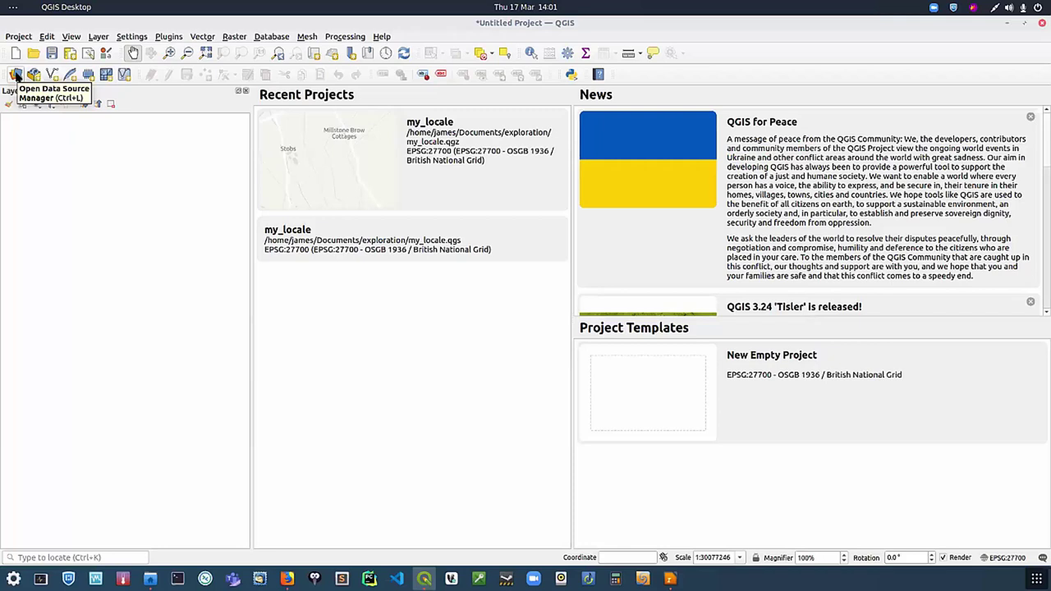
# Step: Add infuse_dist_lyr_2011_clipped.shp from the extracted infuse_dist_lyr_2011_clipped folder in Downloads as a vector layer
pyautogui.click(16, 75)
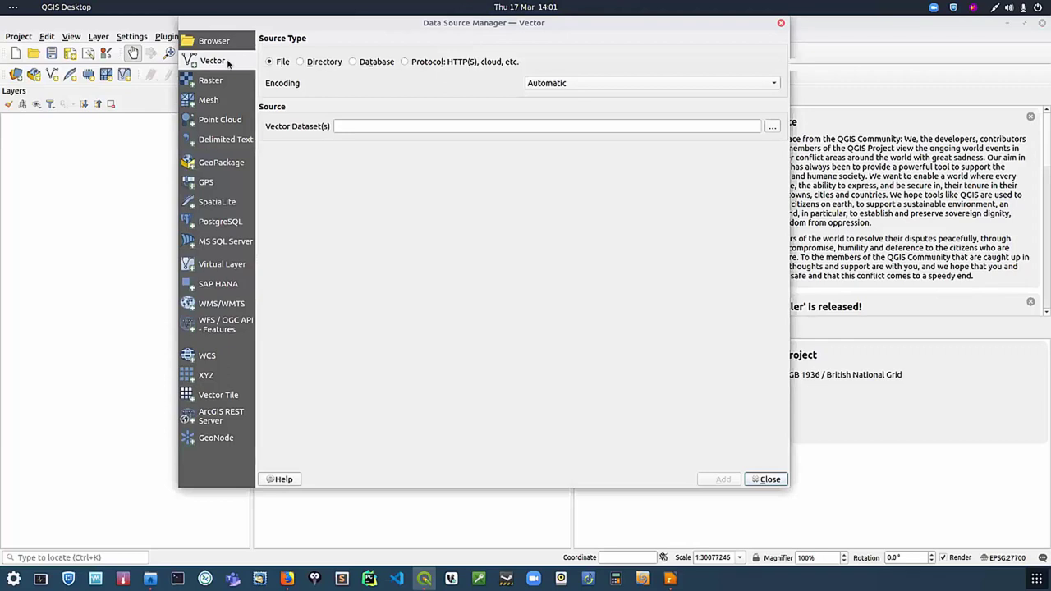
pyautogui.click(210, 99)
pyautogui.click(205, 60)
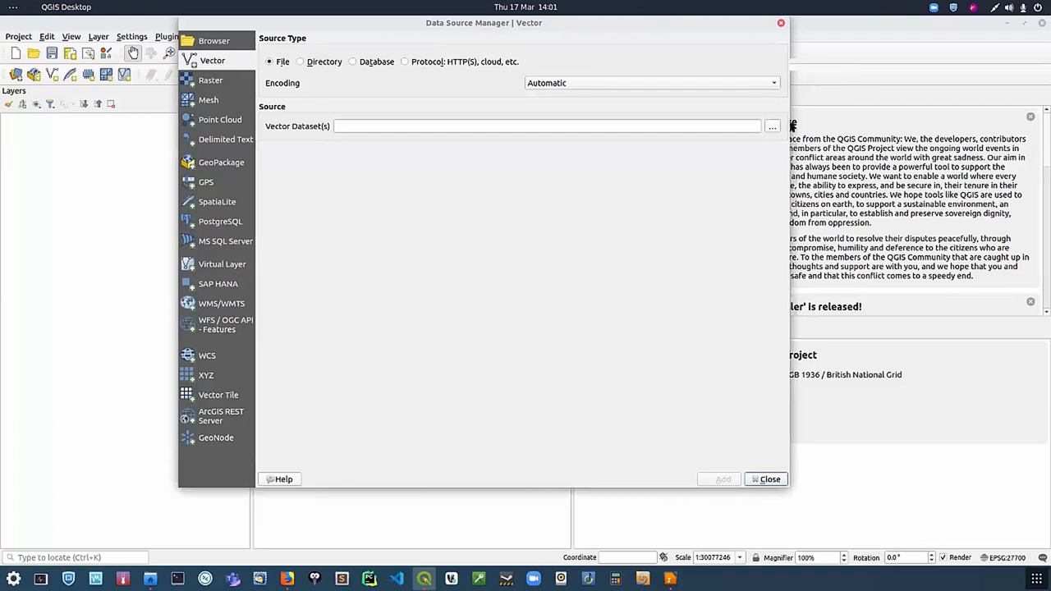
pyautogui.click(772, 126)
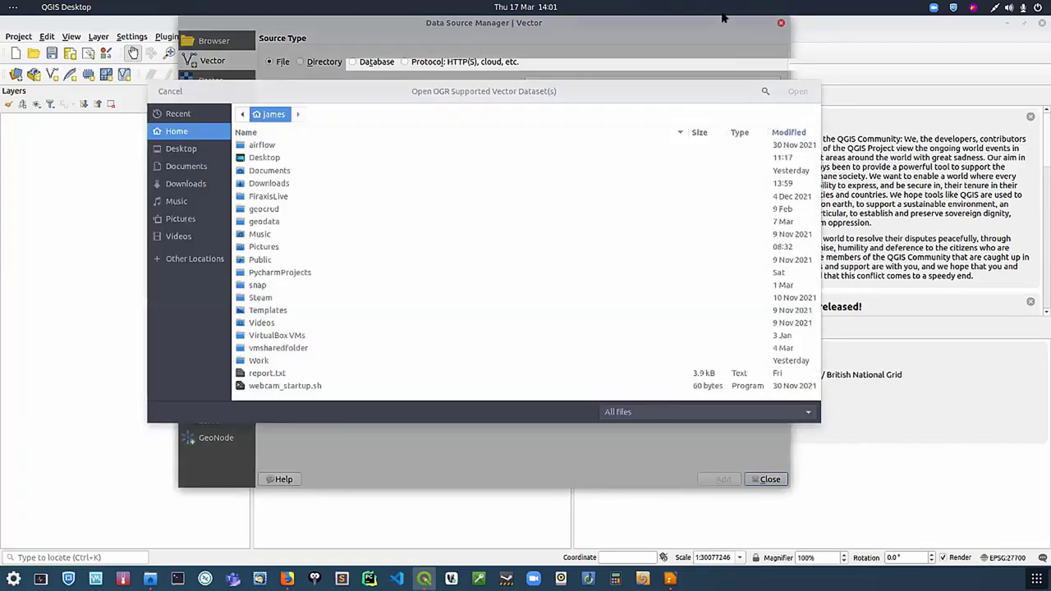
pyautogui.doubleClick(279, 187)
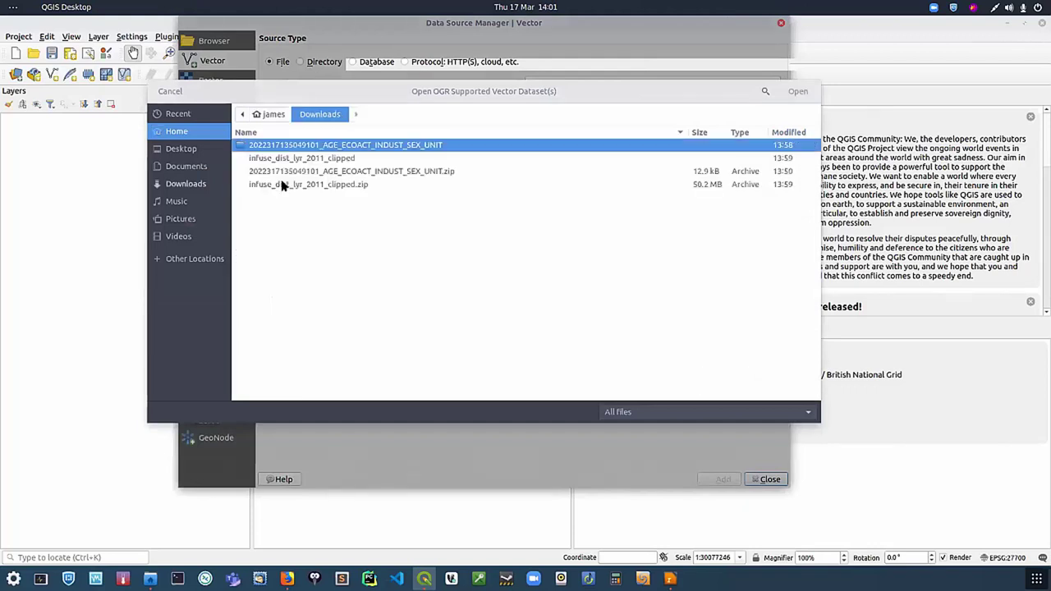
pyautogui.doubleClick(297, 157)
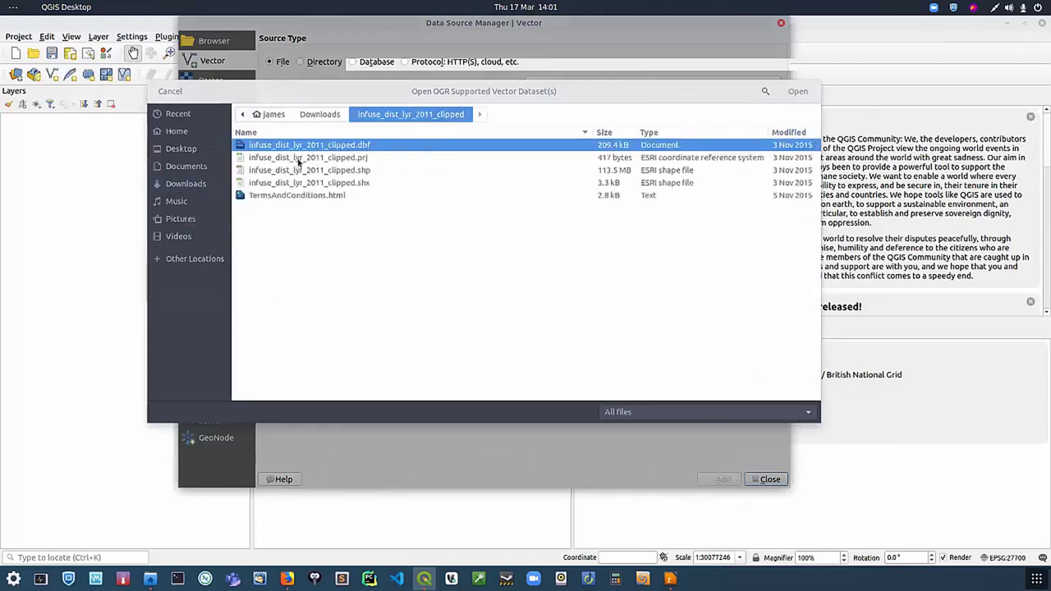
pyautogui.click(352, 169)
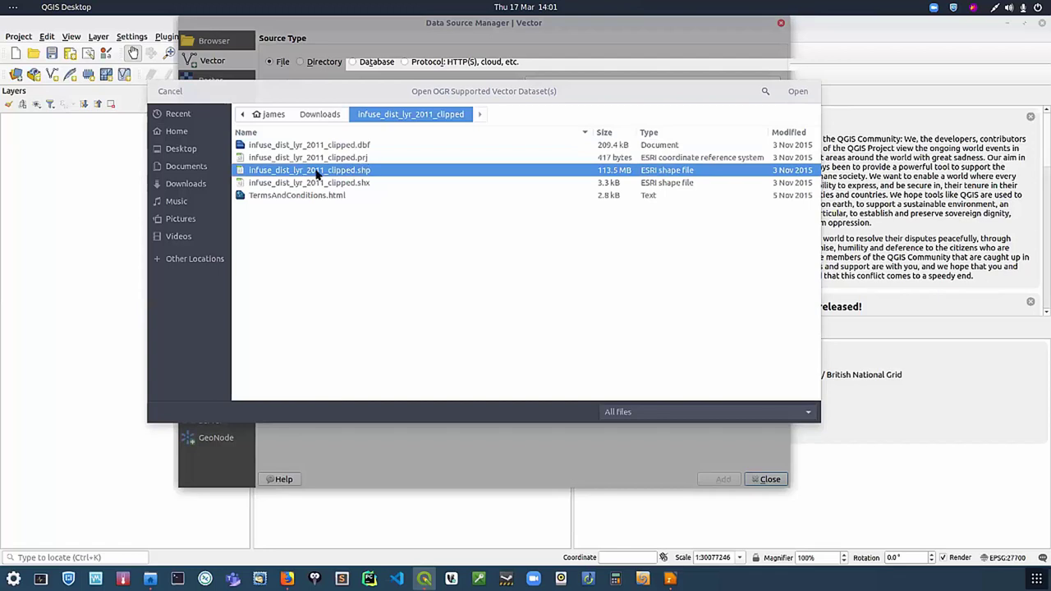
pyautogui.click(798, 91)
pyautogui.click(726, 479)
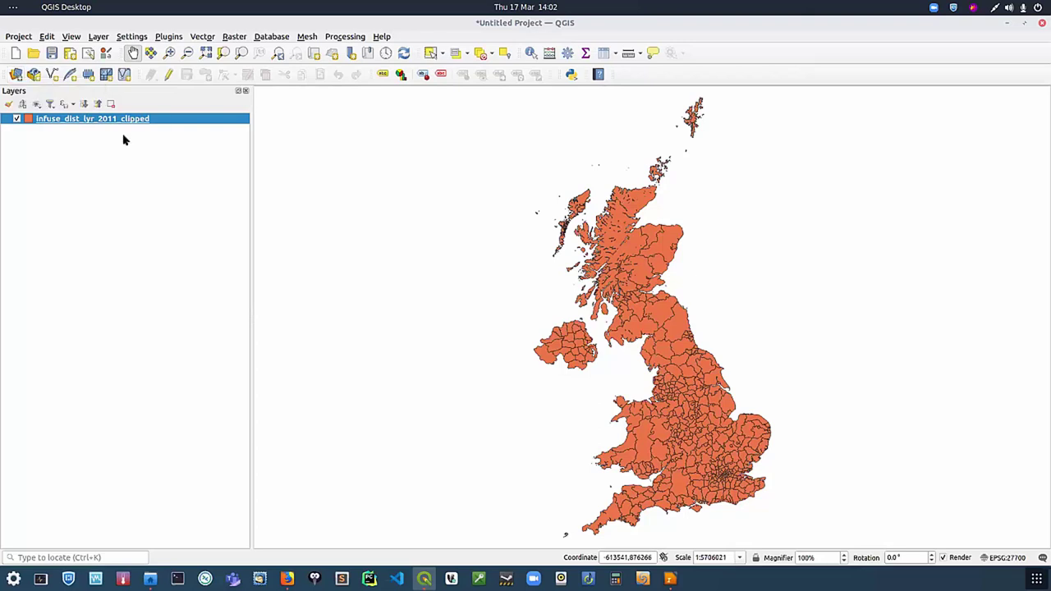
# Step: Add Data_AGE_ECOACT_INDUST_SEX_UNIT.csv from its Downloads subfolder as a comma-separated delimited text layer without geometry, checking the sample data fields
pyautogui.click(24, 77)
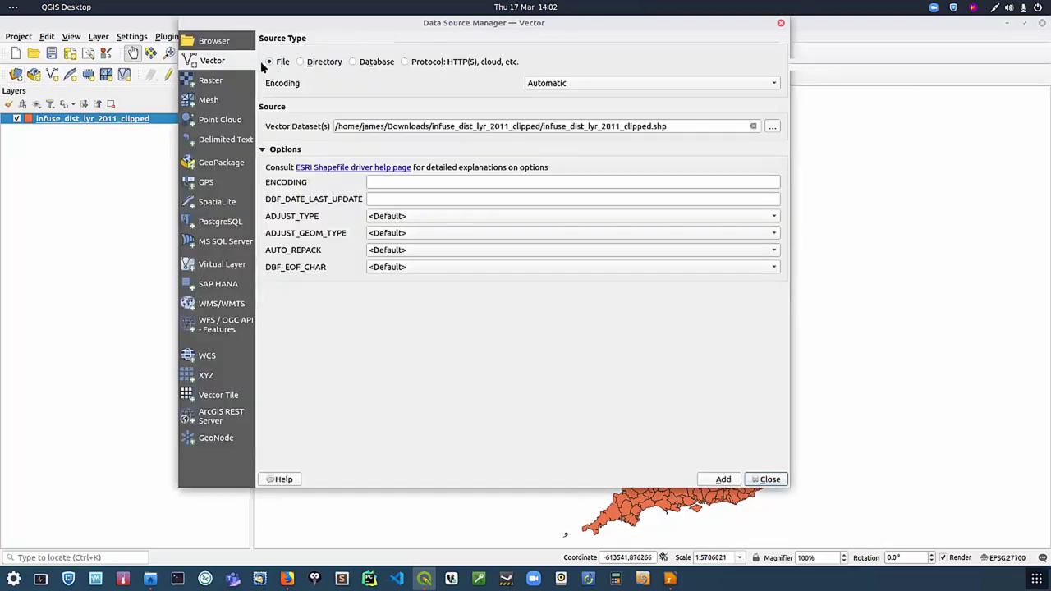
pyautogui.click(238, 140)
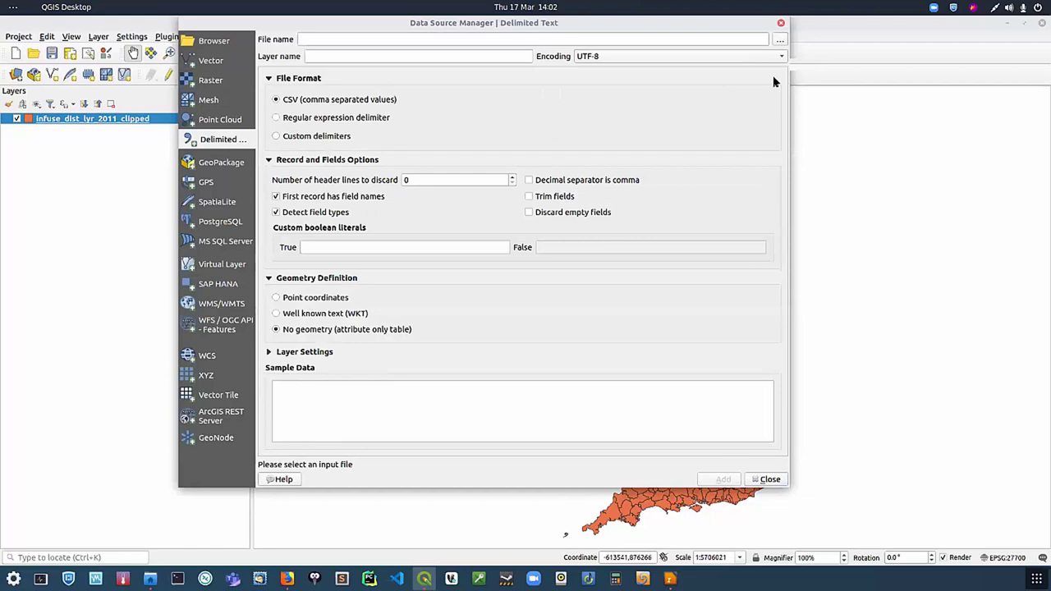
pyautogui.click(780, 39)
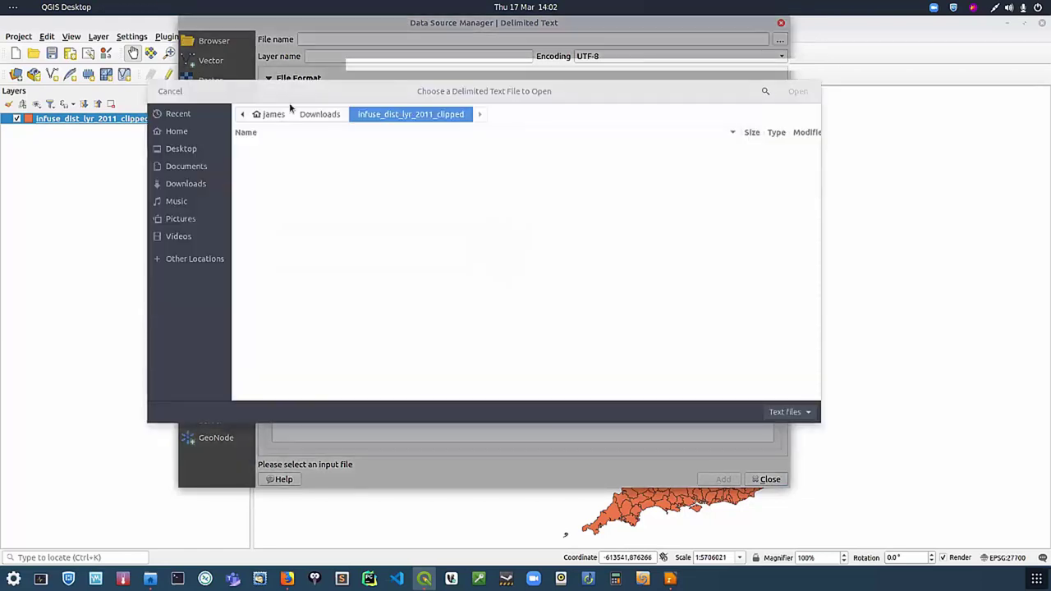
pyautogui.click(324, 114)
pyautogui.doubleClick(369, 144)
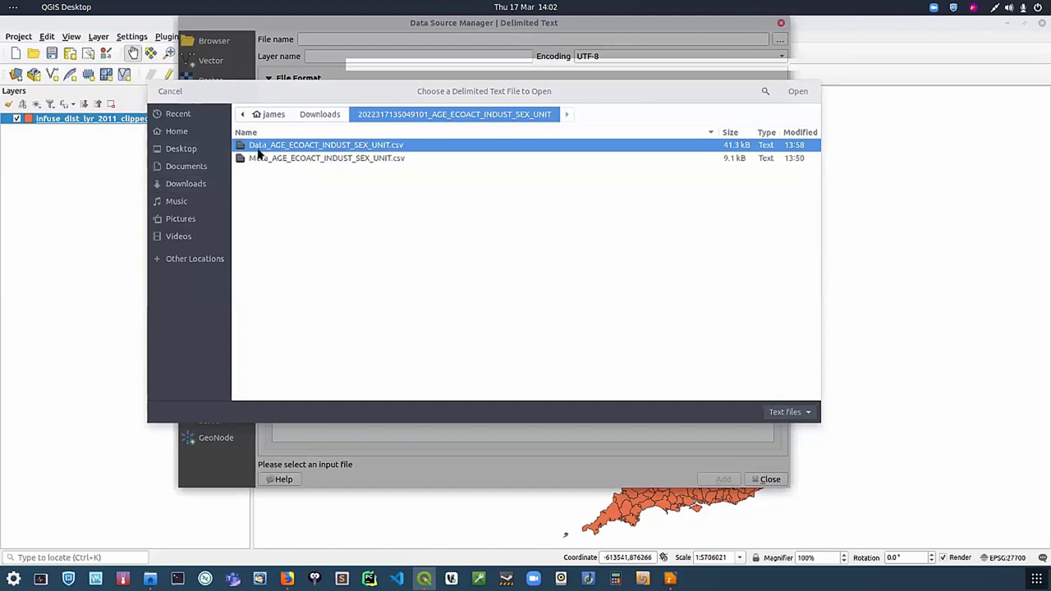
pyautogui.click(807, 90)
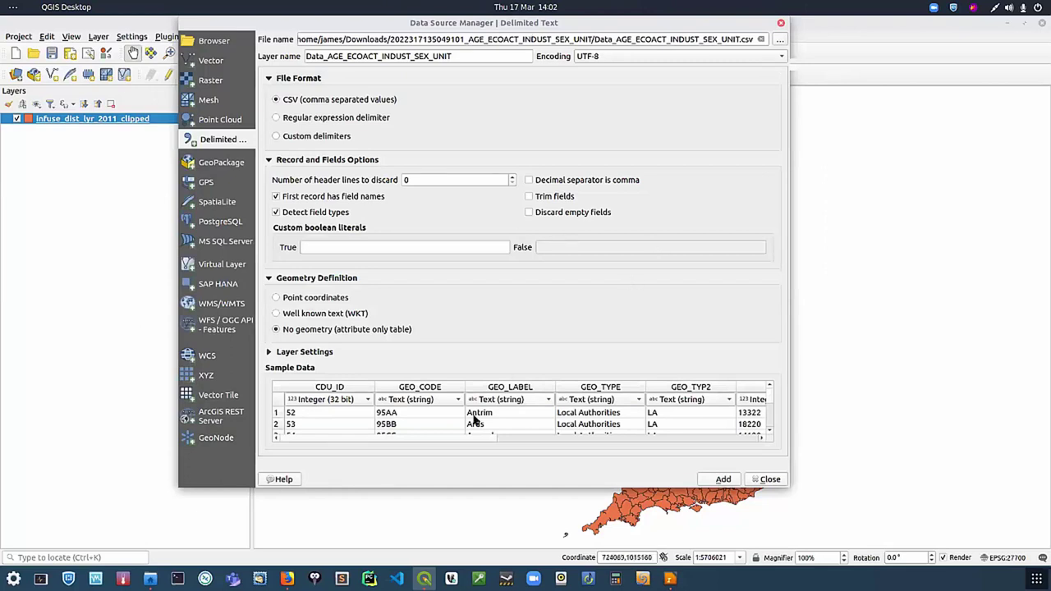
pyautogui.click(494, 439)
pyautogui.click(494, 442)
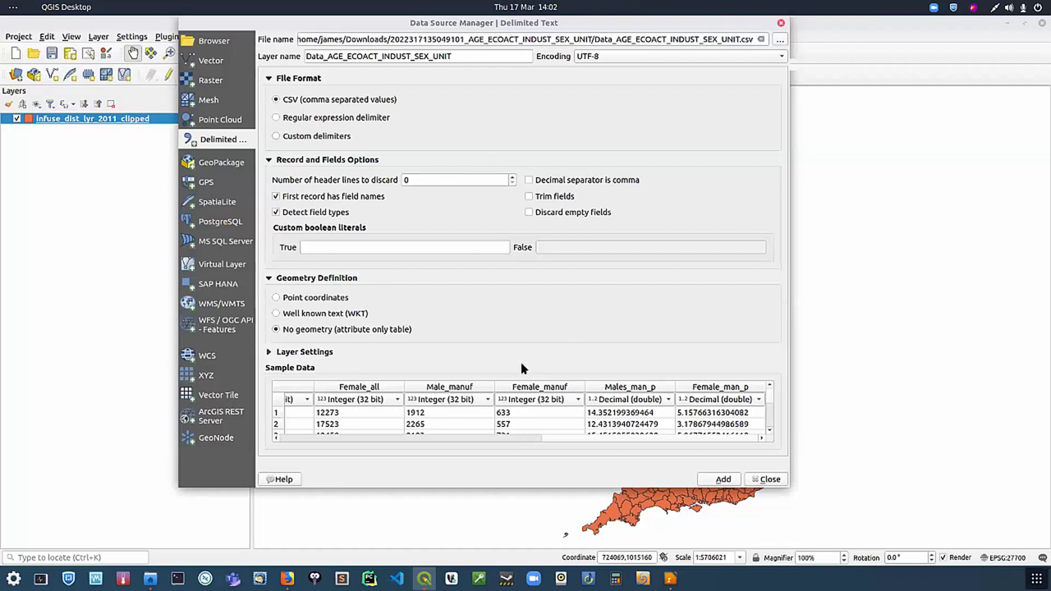
pyautogui.click(721, 479)
pyautogui.click(765, 478)
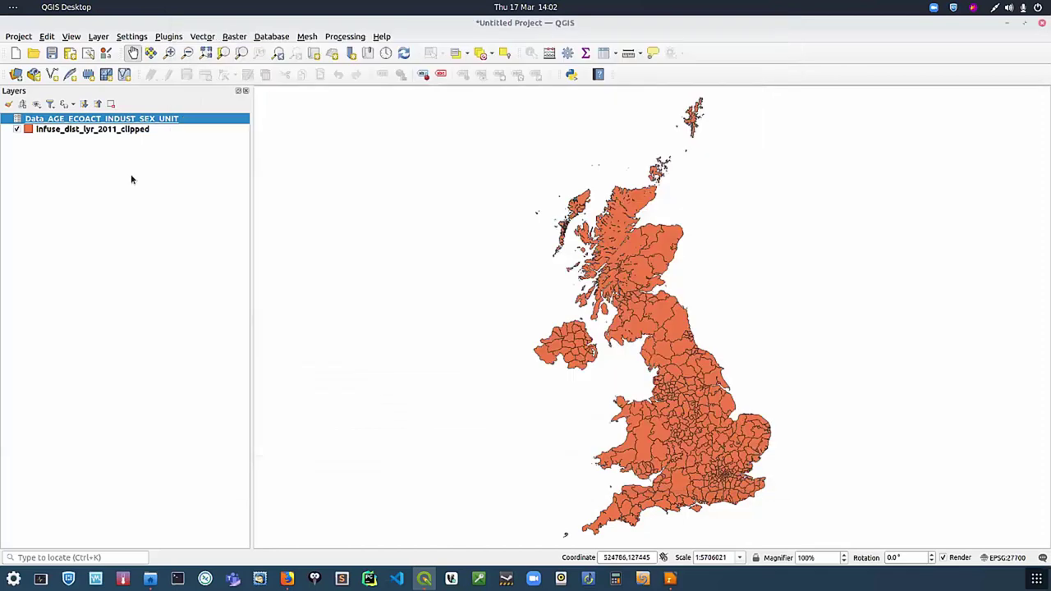
# Step: Review the attribute table of the Data_AGE_ECOACT_INDUST_SEX_UNIT layer and close it
pyautogui.rightClick(59, 119)
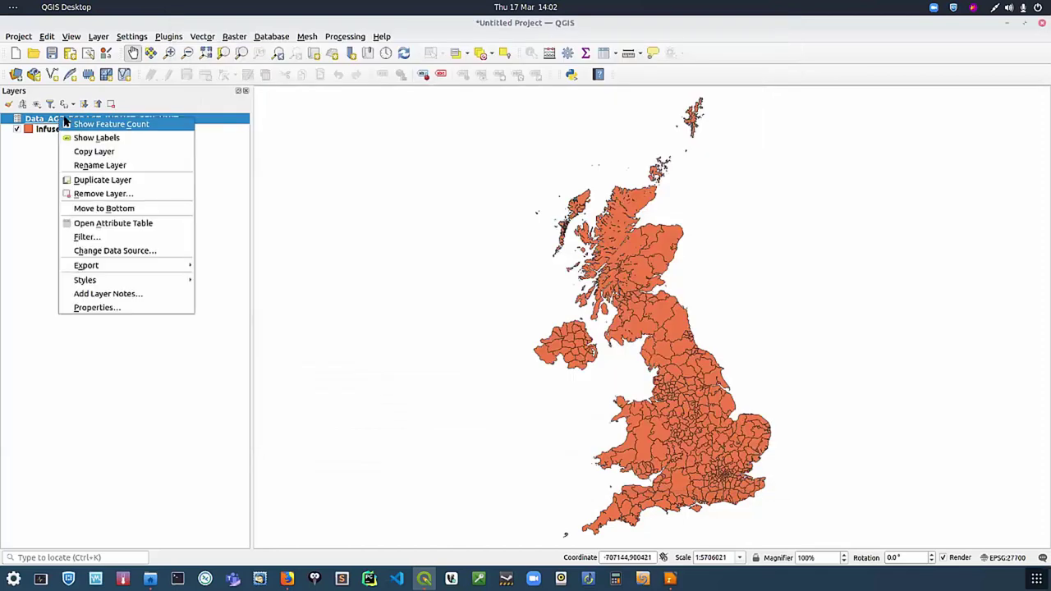
pyautogui.click(123, 224)
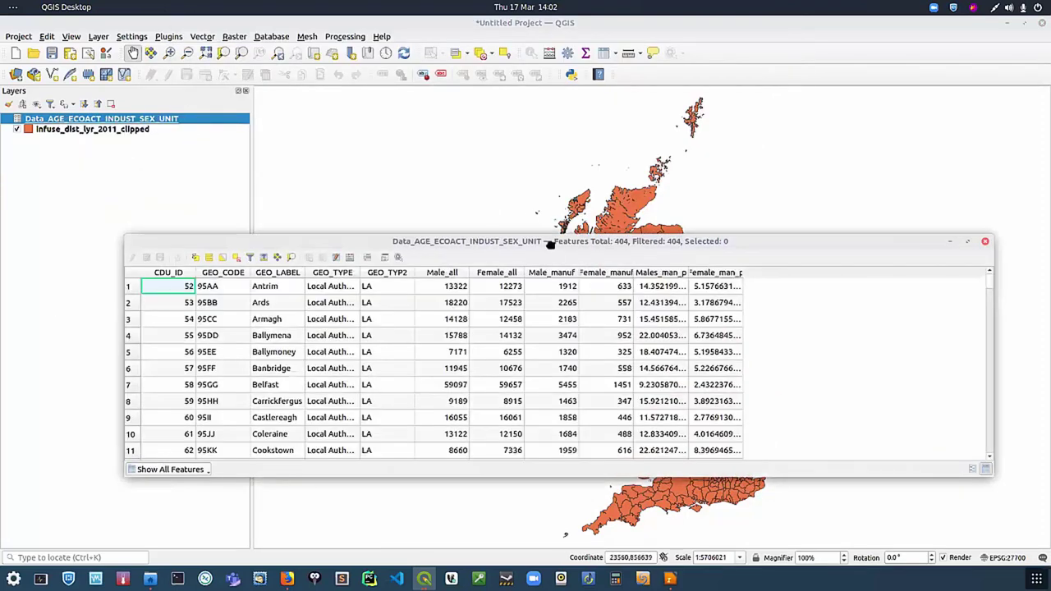
pyautogui.moveTo(549, 243); pyautogui.dragTo(470, 215)
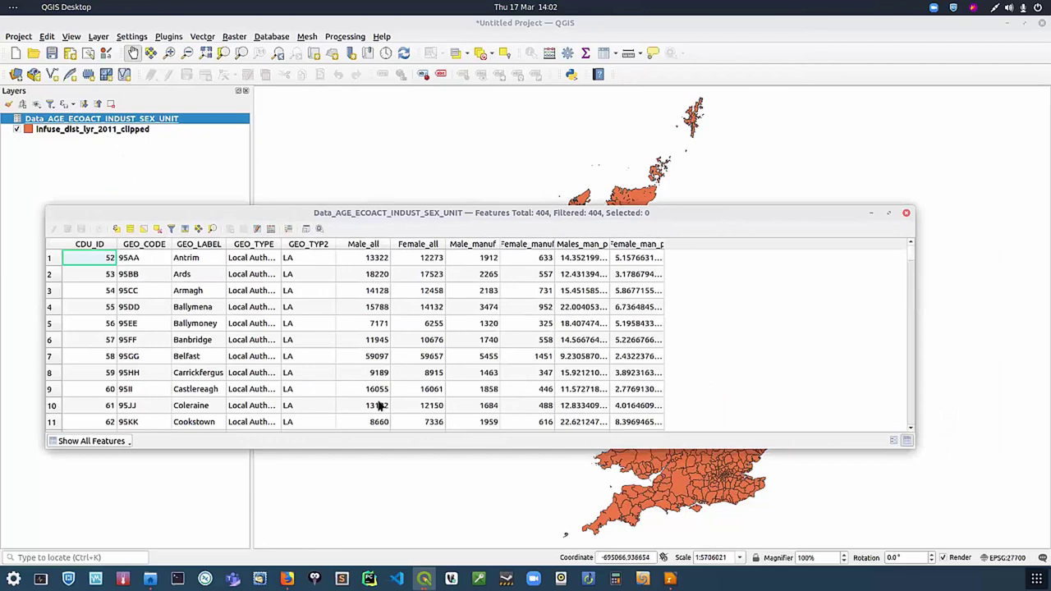
pyautogui.click(907, 213)
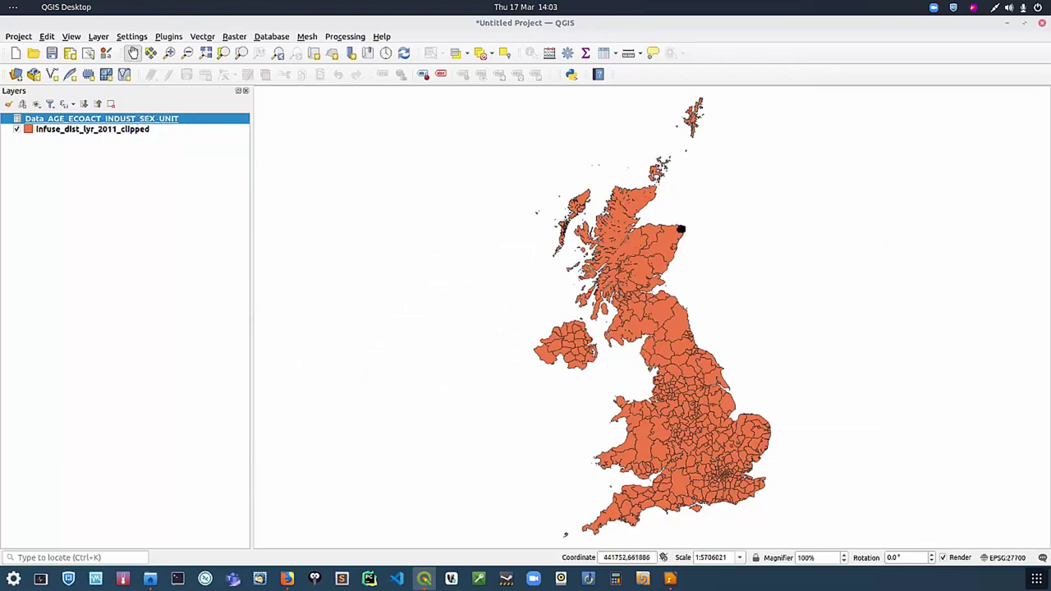
# Step: Start a new join on the infuse_dist_lyr_2011_clipped layer with Data_AGE_ECOACT_INDUST_SEX_UNIT as the join layer
pyautogui.click(97, 132)
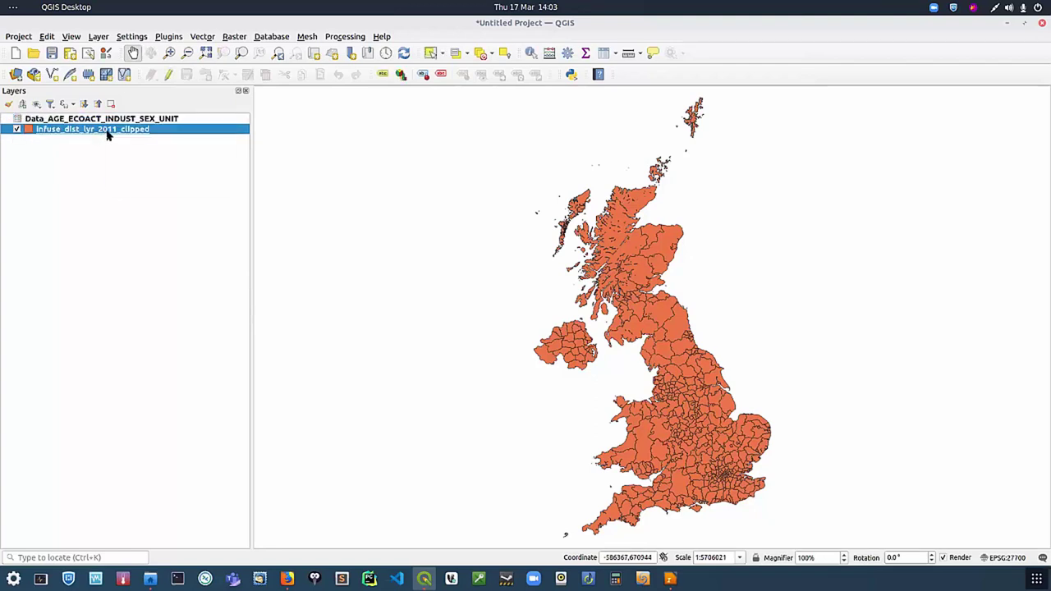
pyautogui.doubleClick(107, 132)
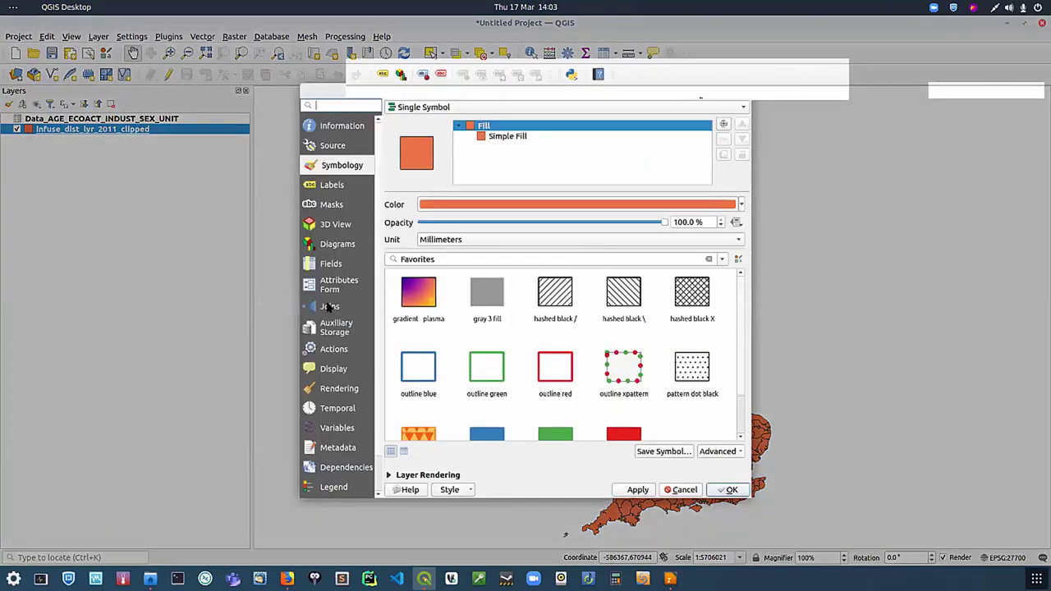
pyautogui.click(330, 307)
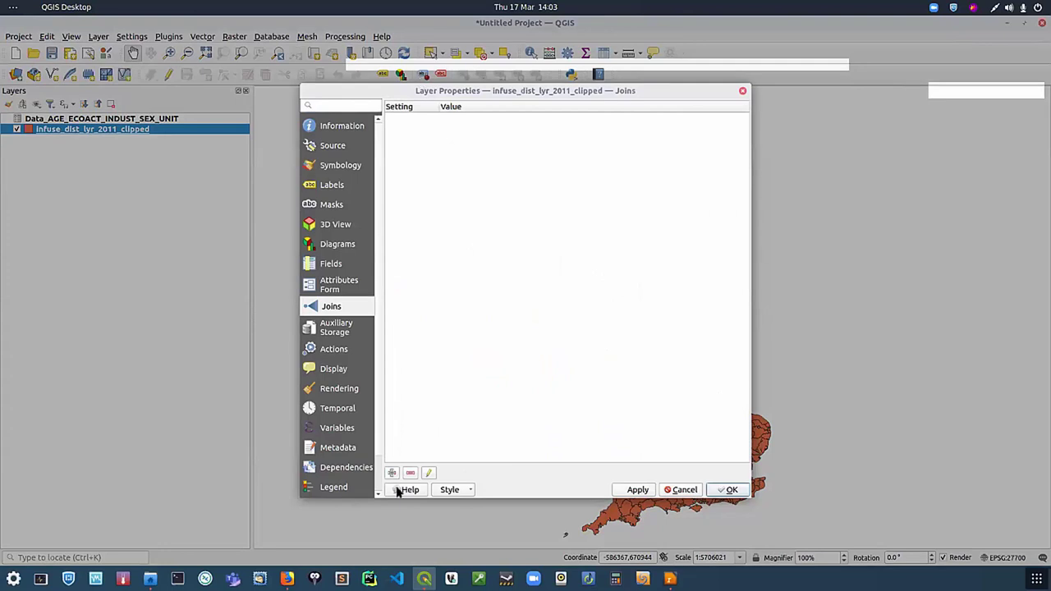
pyautogui.click(392, 473)
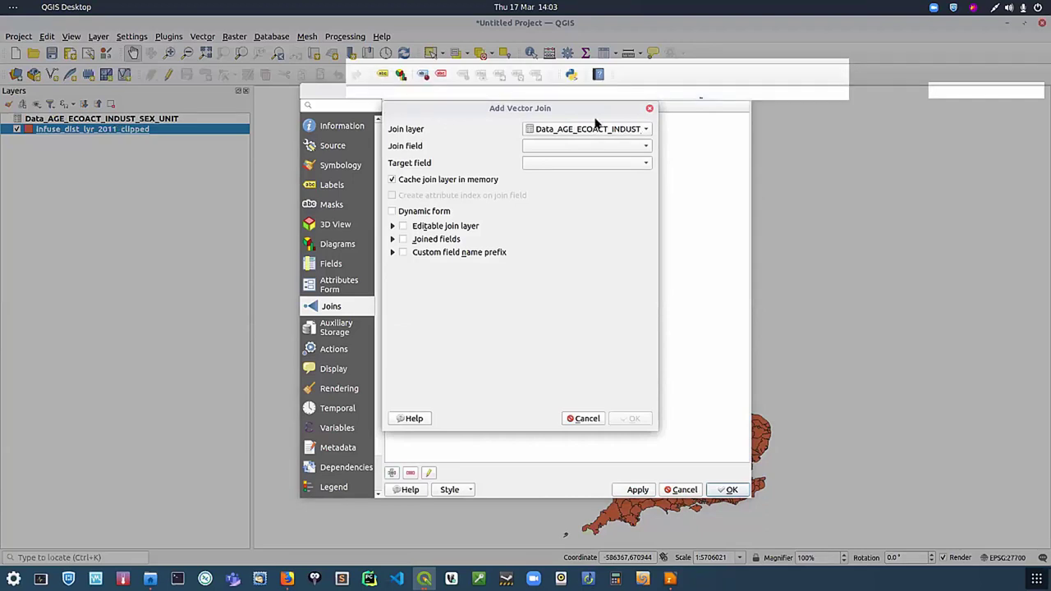
pyautogui.click(550, 131)
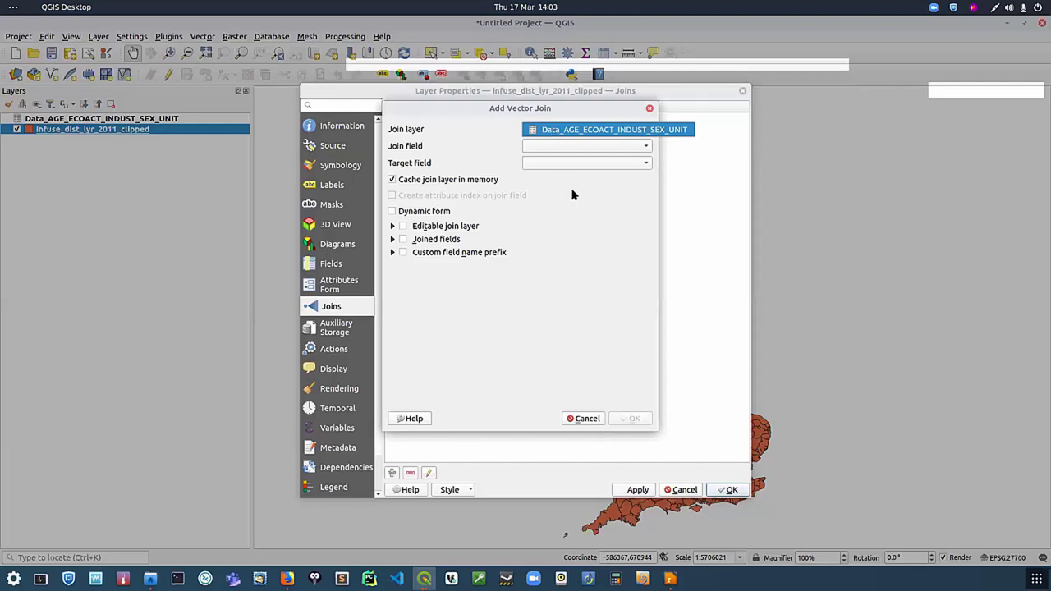
pyautogui.click(603, 157)
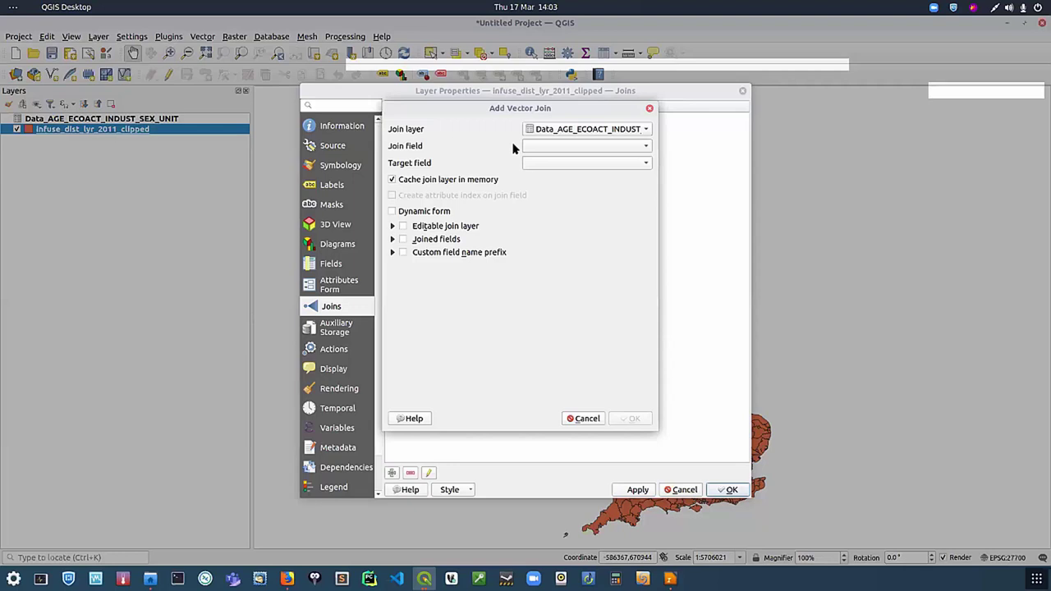
# Step: Match the join field GEO_CODE to the target field geo_code and apply the join to the boundary layer
pyautogui.click(646, 147)
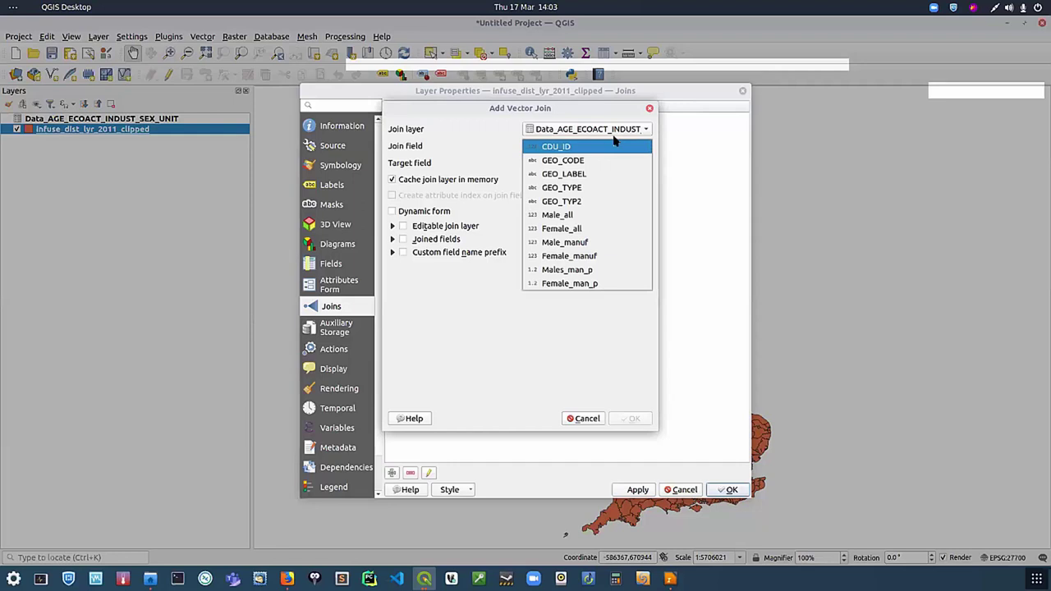
pyautogui.click(568, 162)
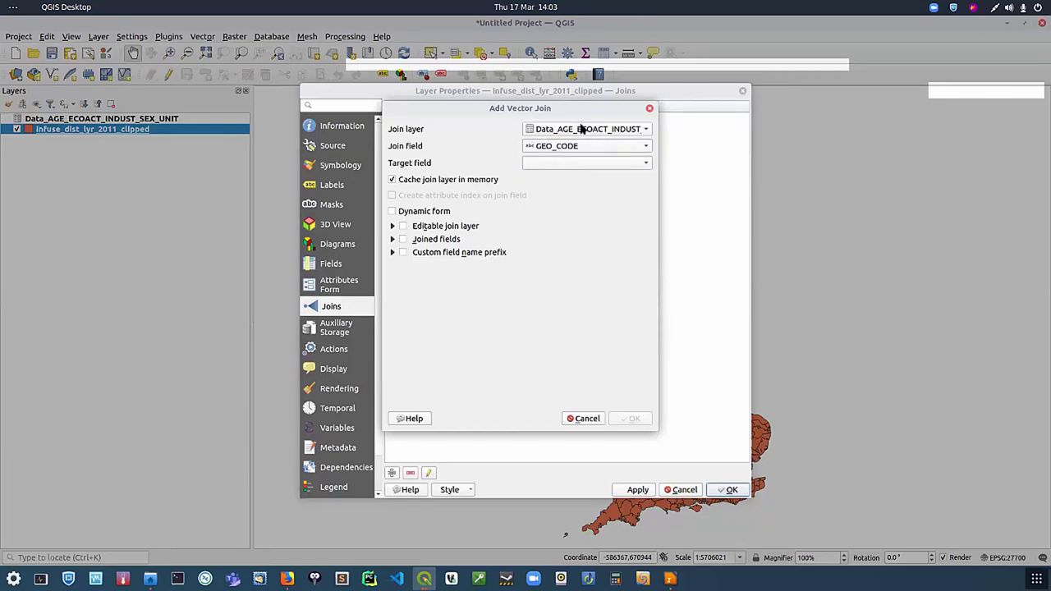
pyautogui.click(646, 164)
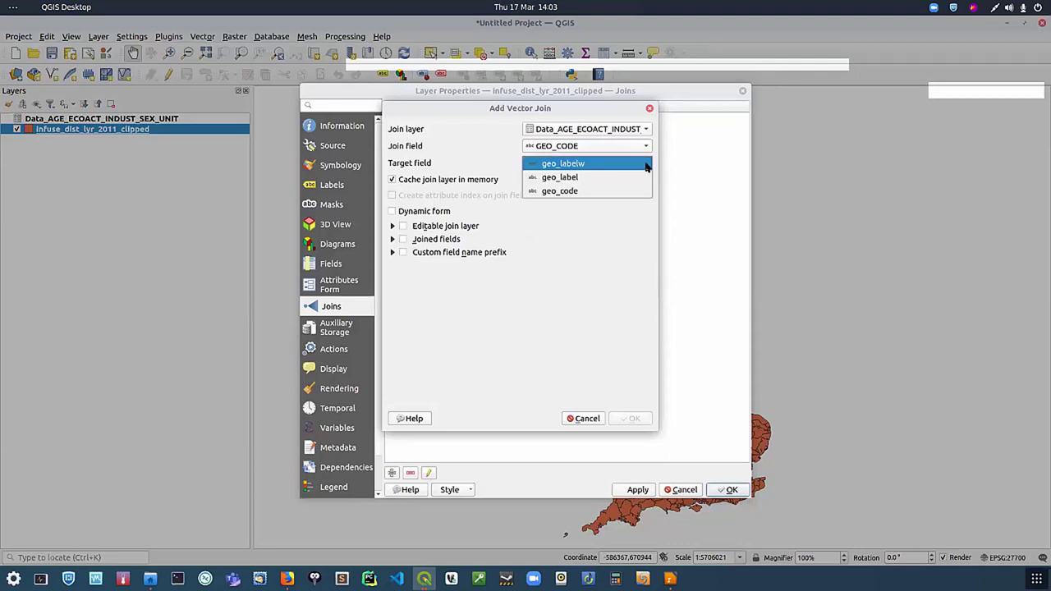
pyautogui.click(573, 193)
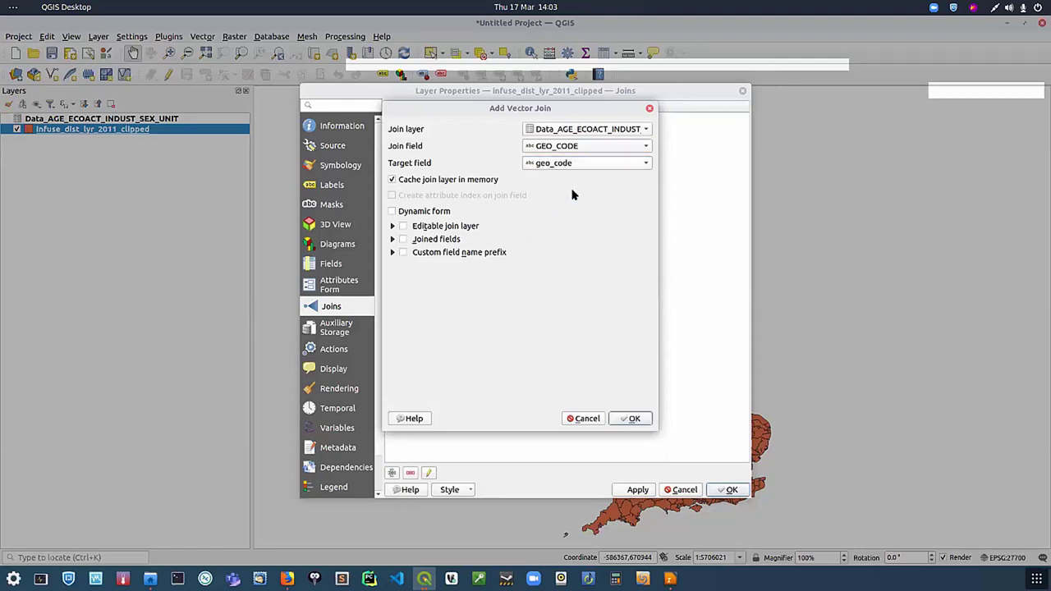
pyautogui.click(640, 420)
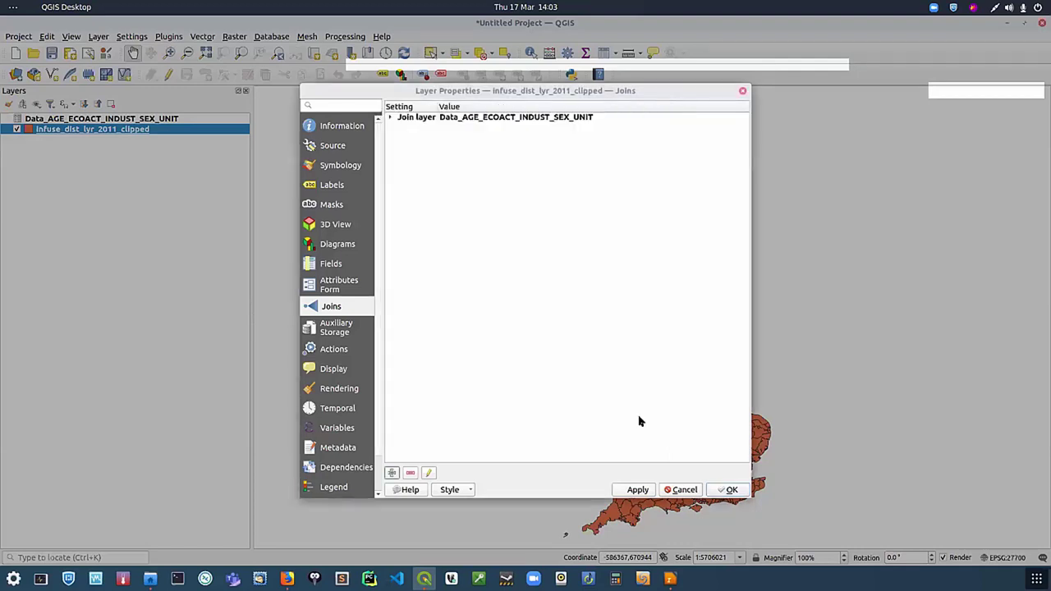
pyautogui.click(640, 492)
pyautogui.click(729, 490)
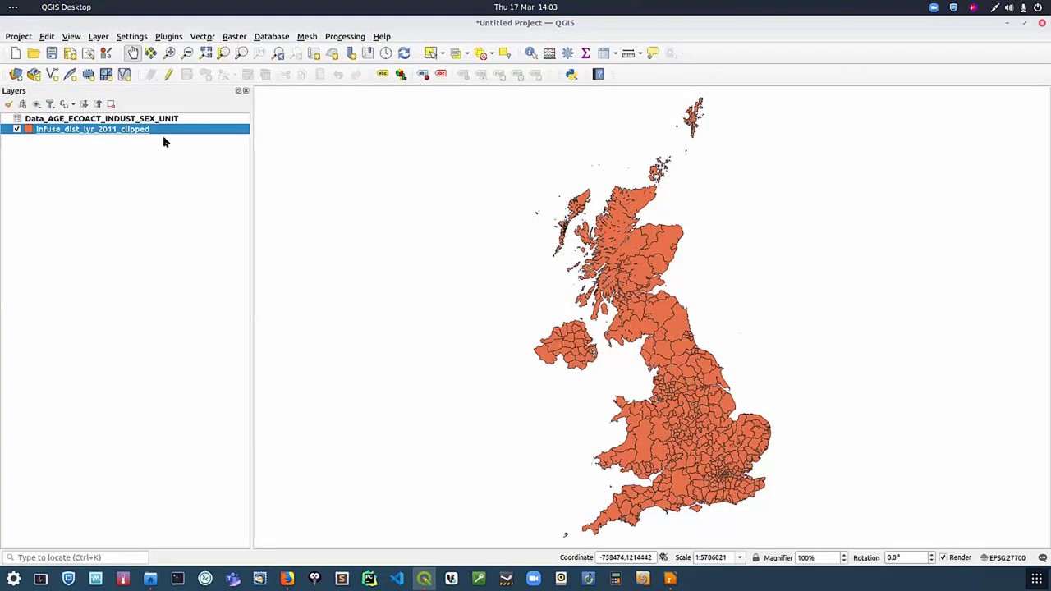
# Step: Open the attribute table of infuse_dist_lyr_2011_clipped to check the joined census fields
pyautogui.rightClick(136, 130)
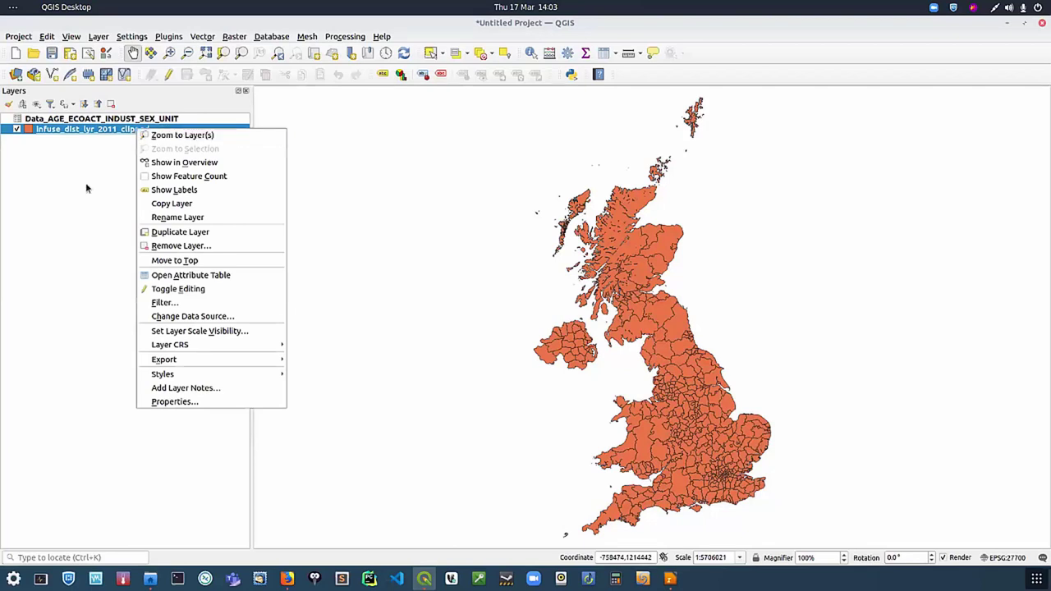
pyautogui.click(221, 276)
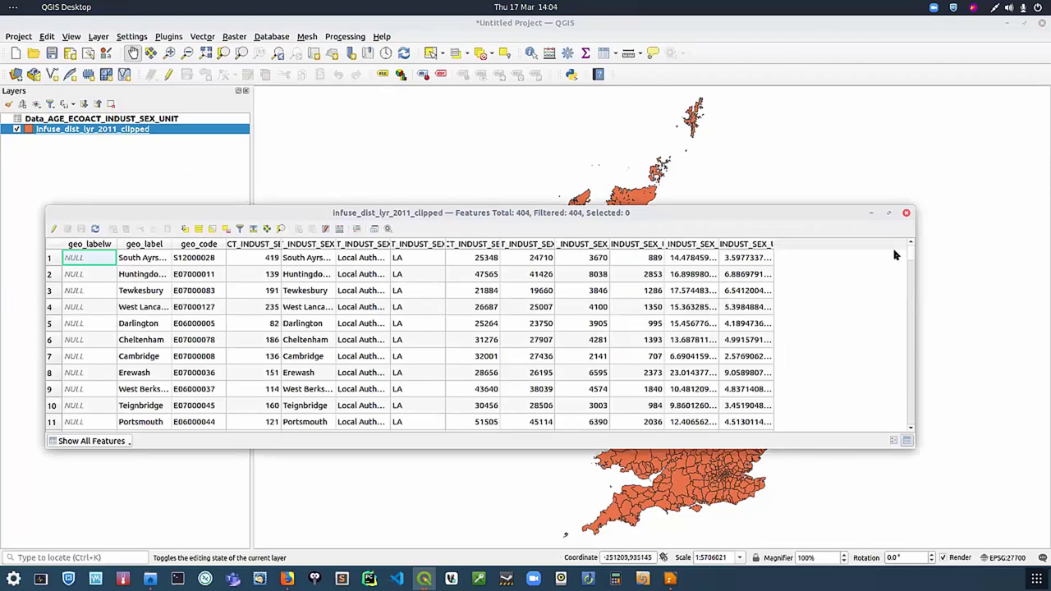
# Step: Close the attribute table and identify the Scottish Borders polygon, widening the results so the joined field names and values are fully readable
pyautogui.click(906, 212)
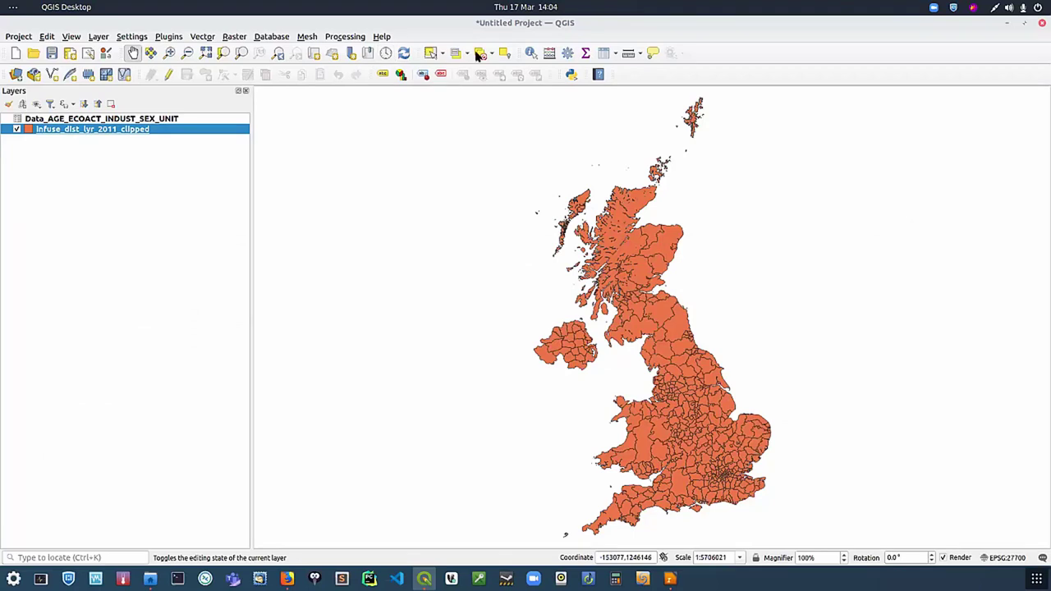
pyautogui.click(531, 52)
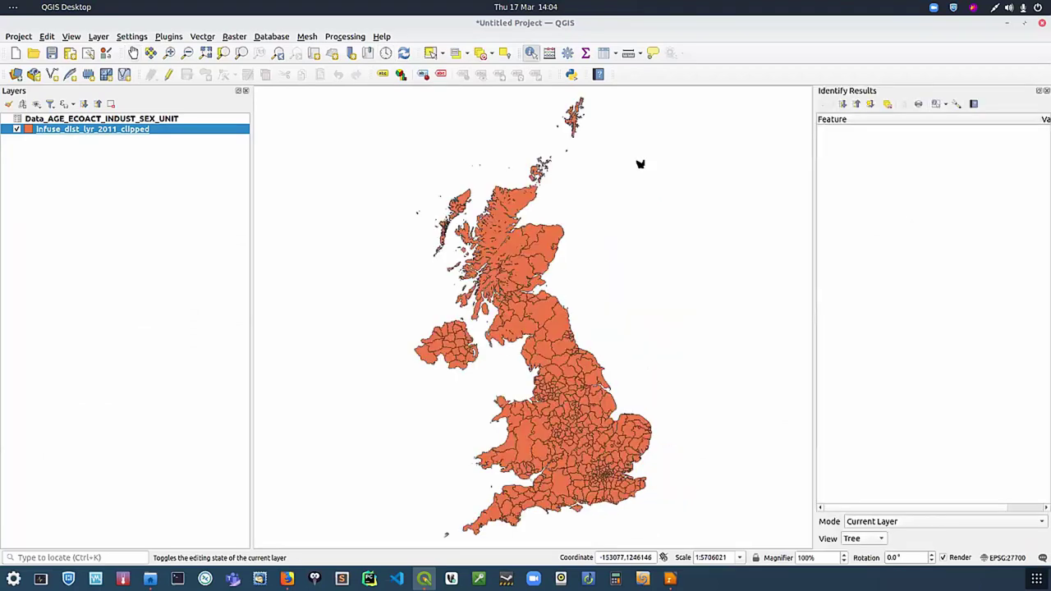
pyautogui.click(544, 305)
pyautogui.moveTo(812, 220); pyautogui.dragTo(574, 228)
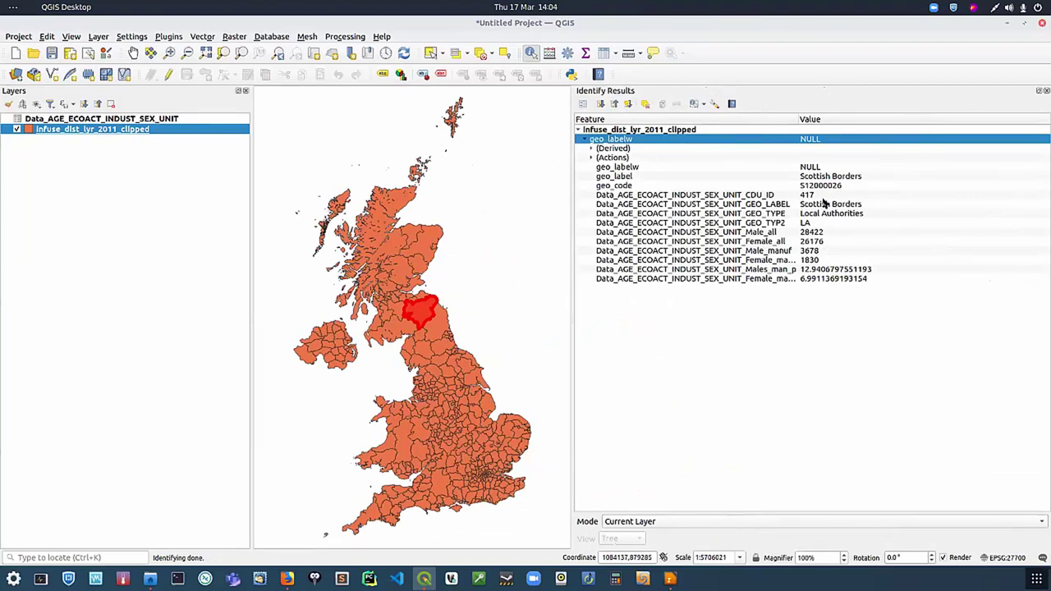
pyautogui.moveTo(795, 119); pyautogui.dragTo(833, 119)
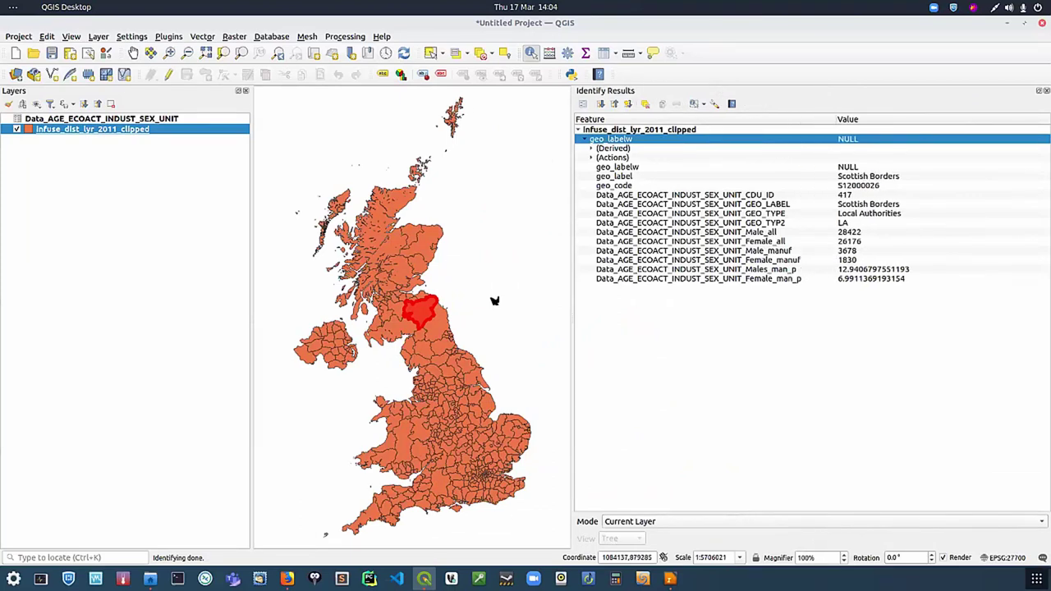
# Step: Identify the South Lanarkshire polygon on the map to examine its joined census attributes
pyautogui.scroll(3, 408, 301)
pyautogui.scroll(-2, 408, 301)
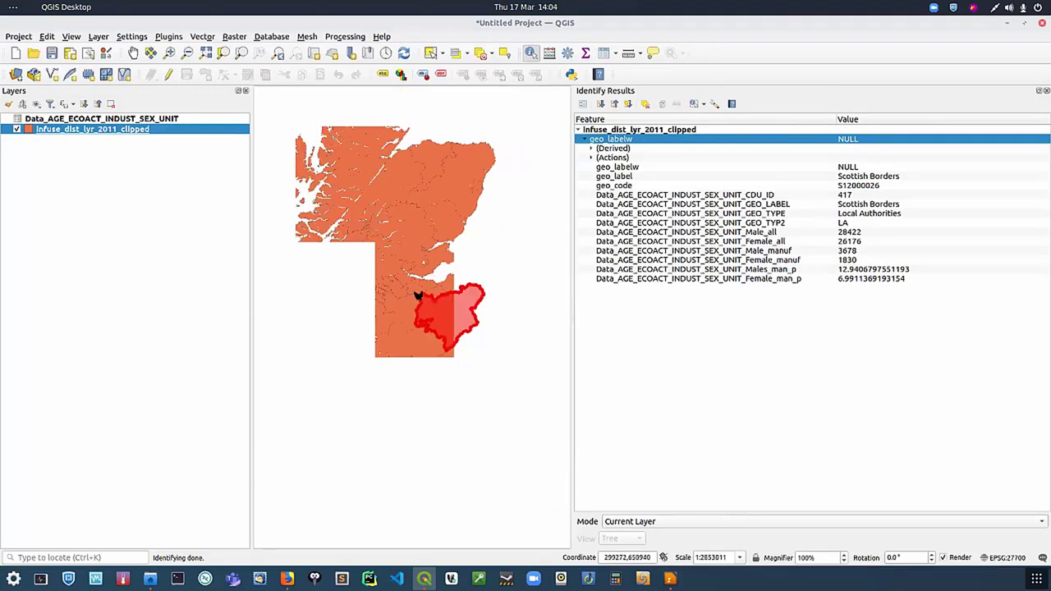
pyautogui.click(403, 306)
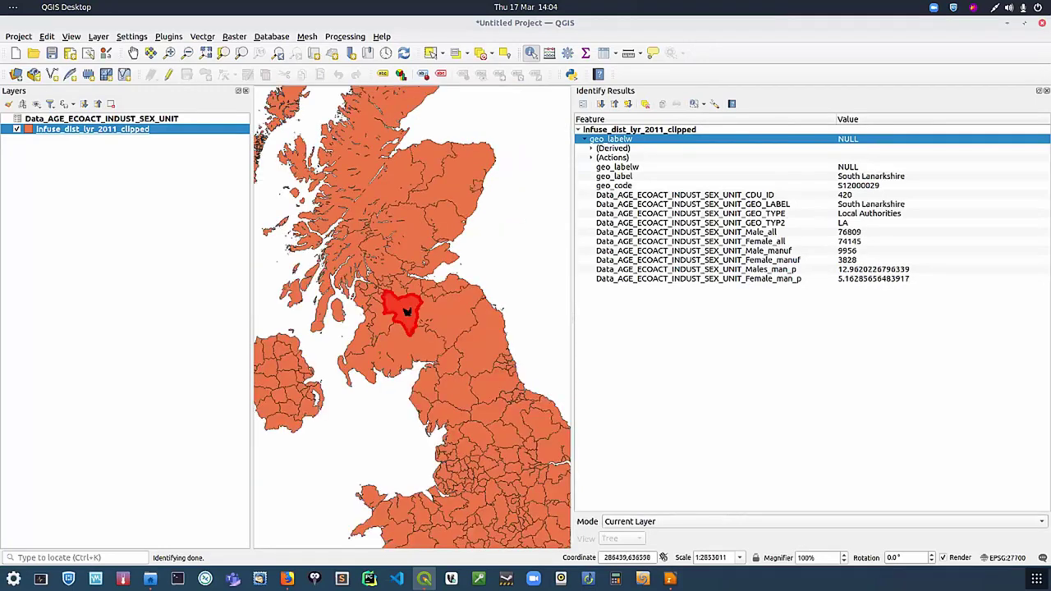
# Step: Identify several districts in Scotland and northern England to inspect their joined attributes, then close the identify results
pyautogui.click(408, 351)
pyautogui.click(459, 325)
pyautogui.click(483, 349)
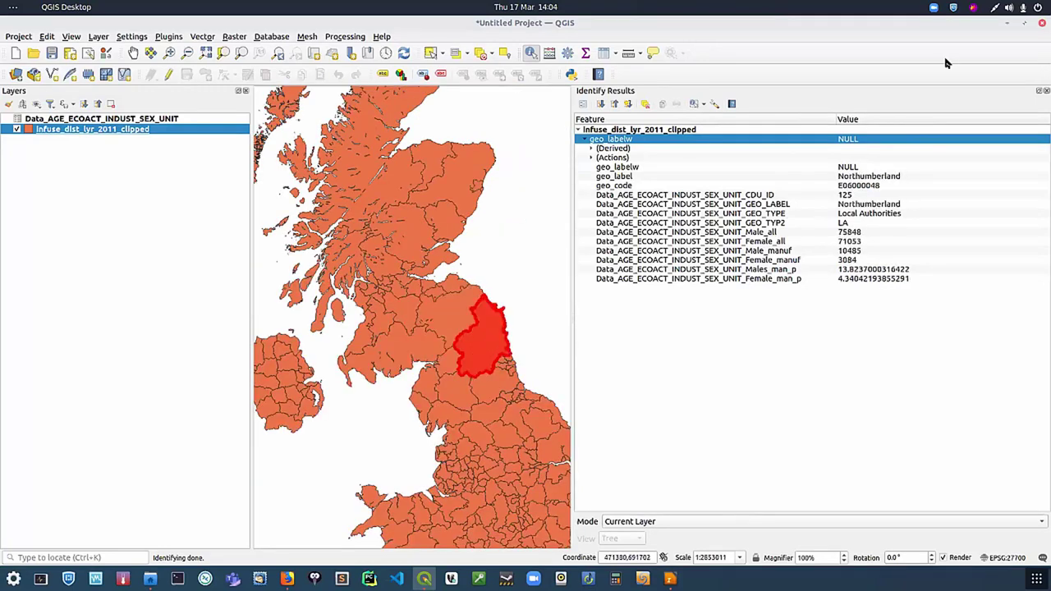
pyautogui.click(1041, 90)
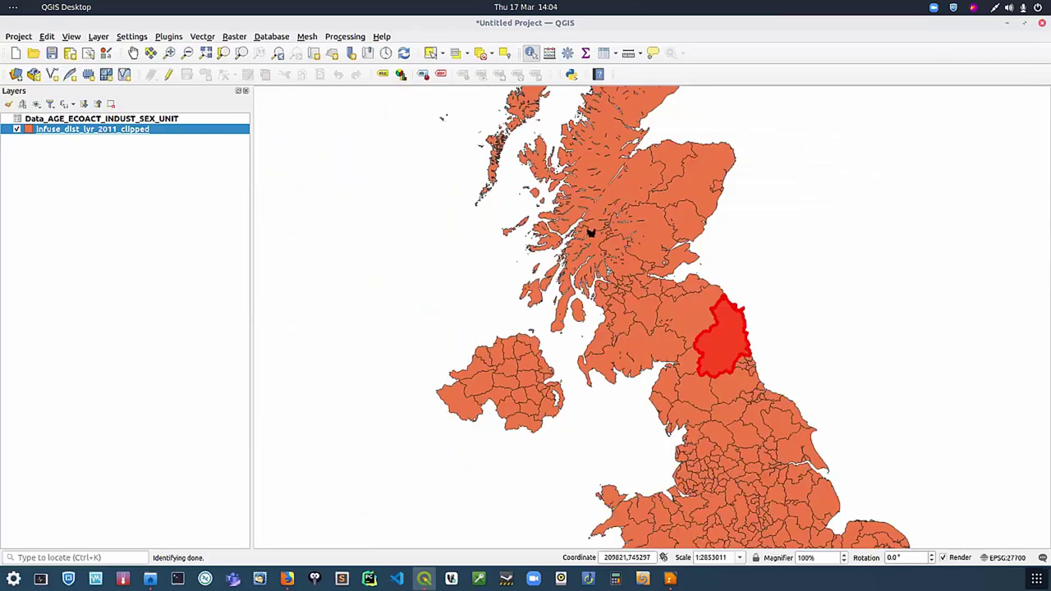
pyautogui.scroll(-2, 589, 231)
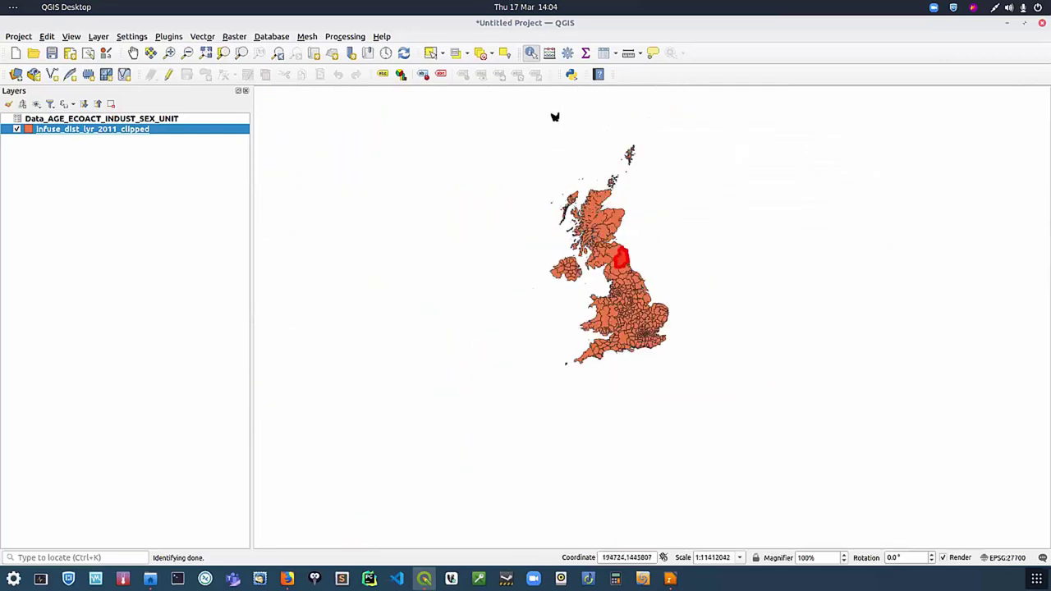
# Step: Give the infuse_dist_lyr_2011_clipped layer Graduated symbology based on Data_AGE_ECOACT_INDUST_SEX_UNIT_Males_man_p and classify the values
pyautogui.doubleClick(144, 133)
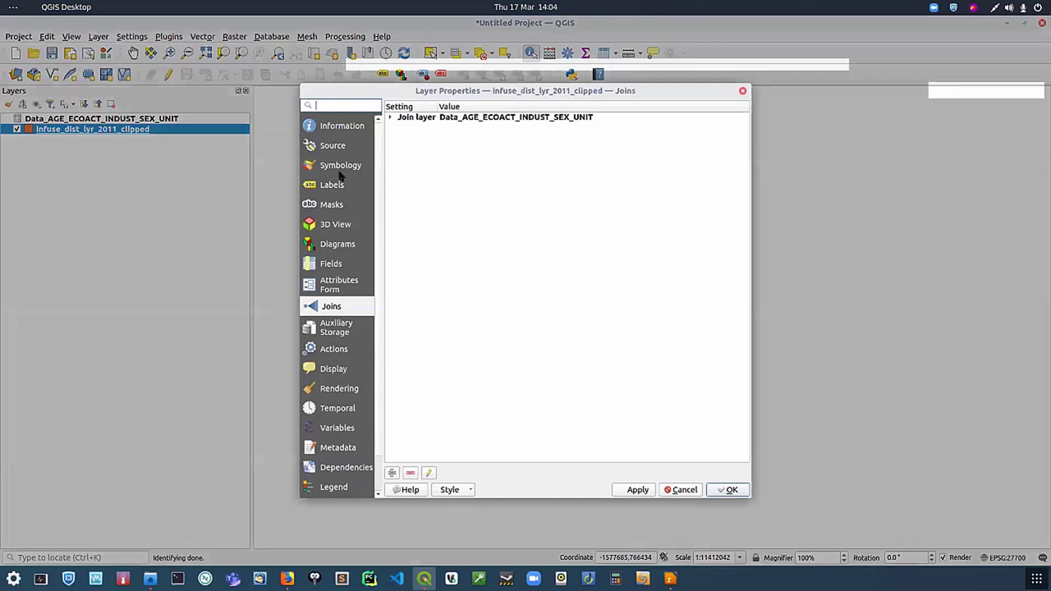
pyautogui.click(339, 167)
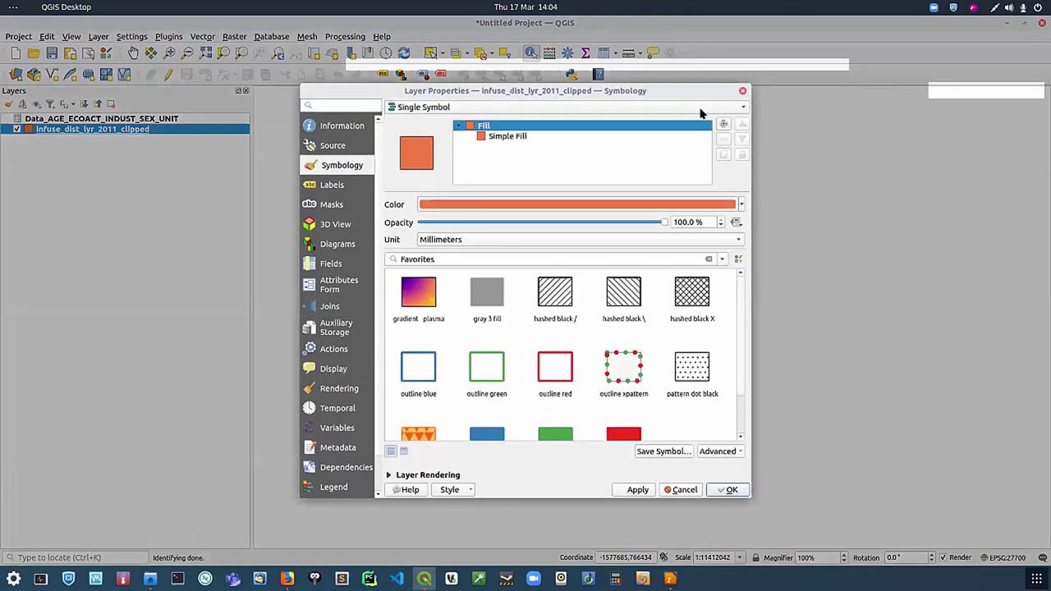
pyautogui.click(744, 108)
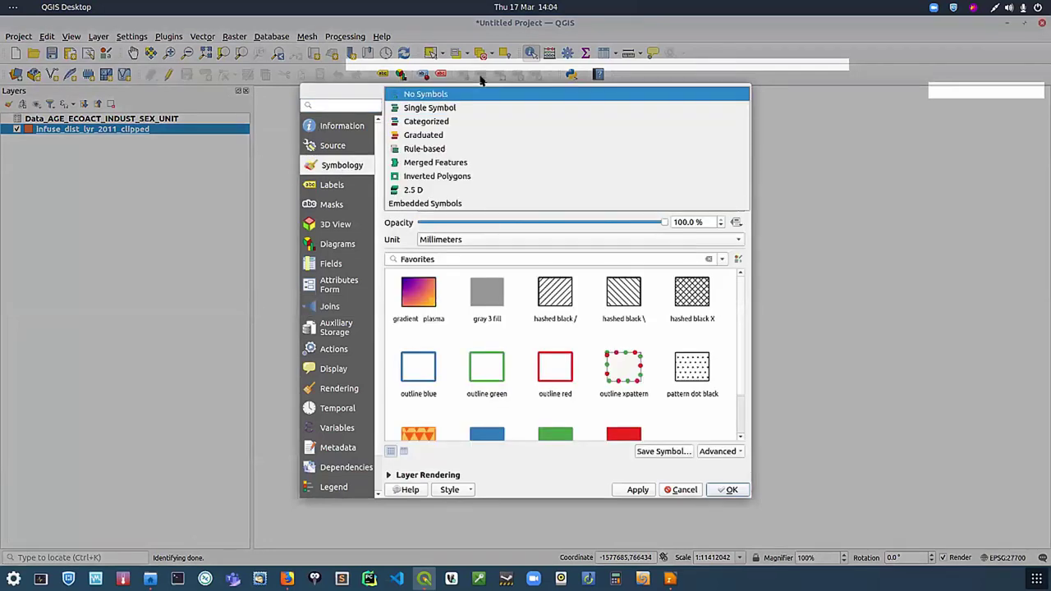
pyautogui.click(434, 136)
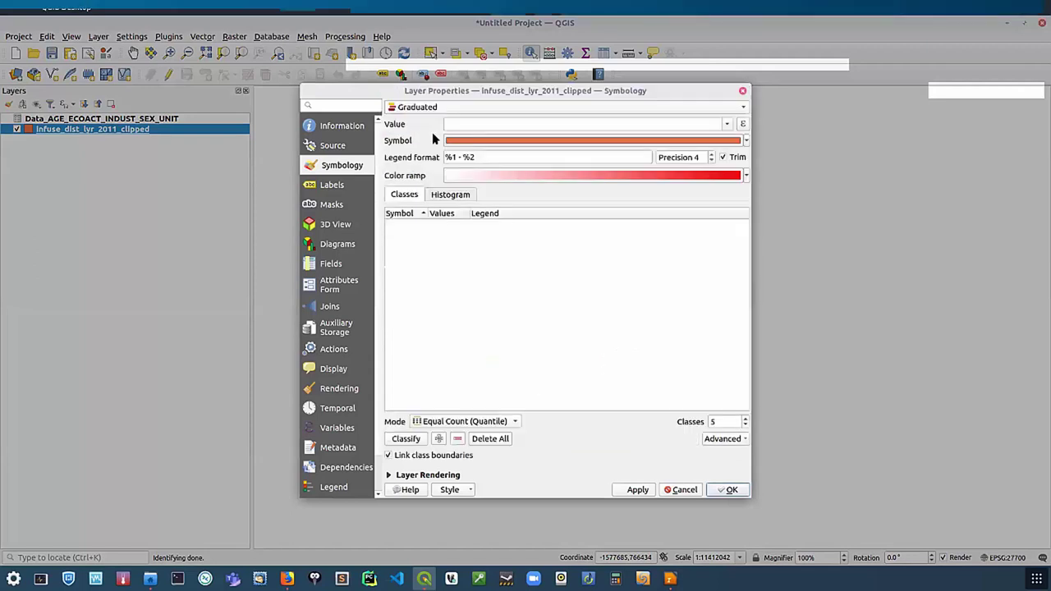
pyautogui.click(727, 124)
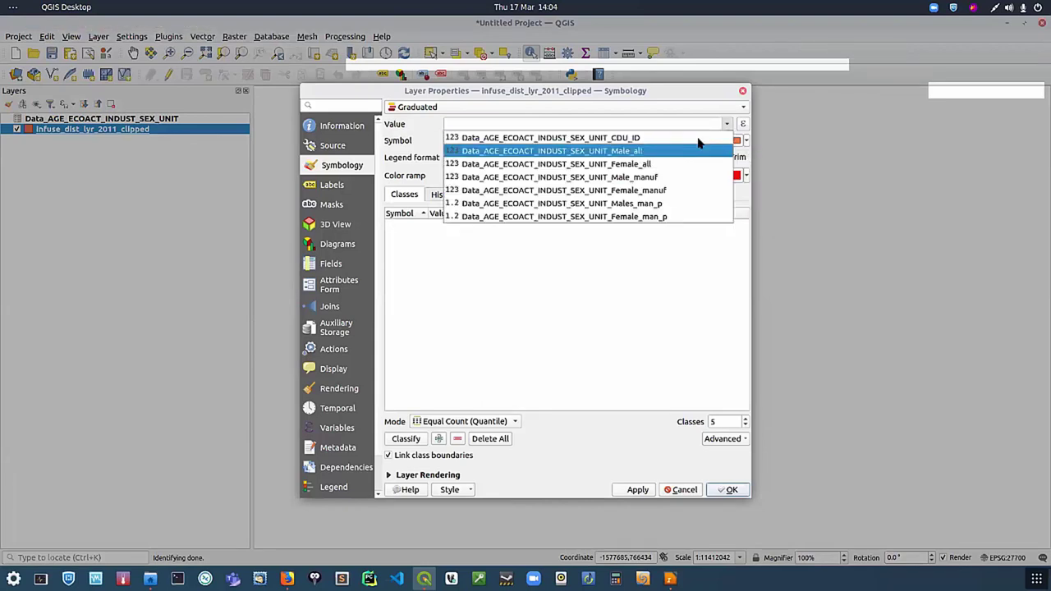
pyautogui.click(638, 205)
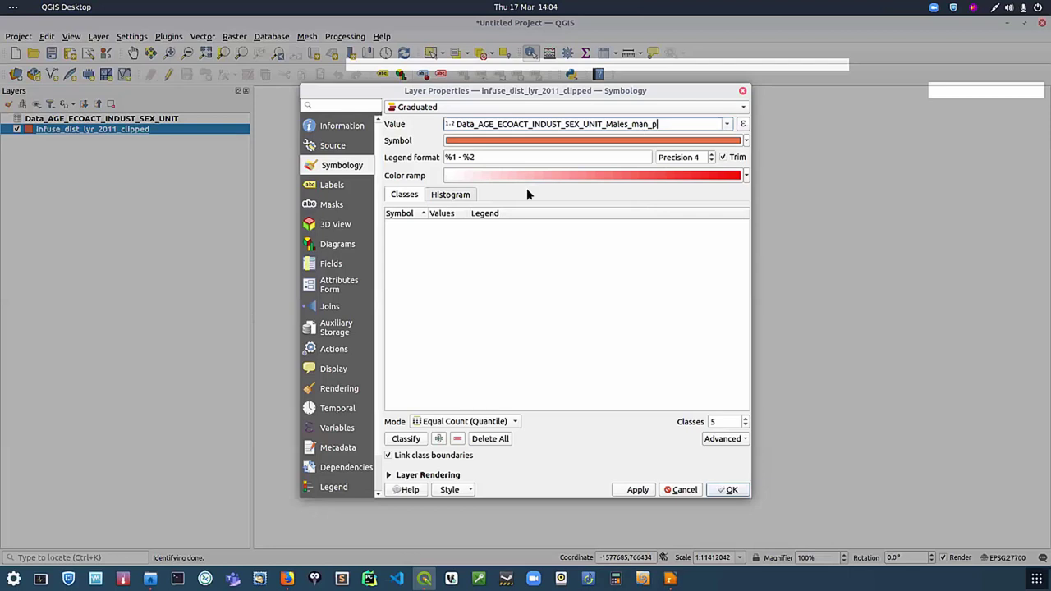
pyautogui.click(402, 440)
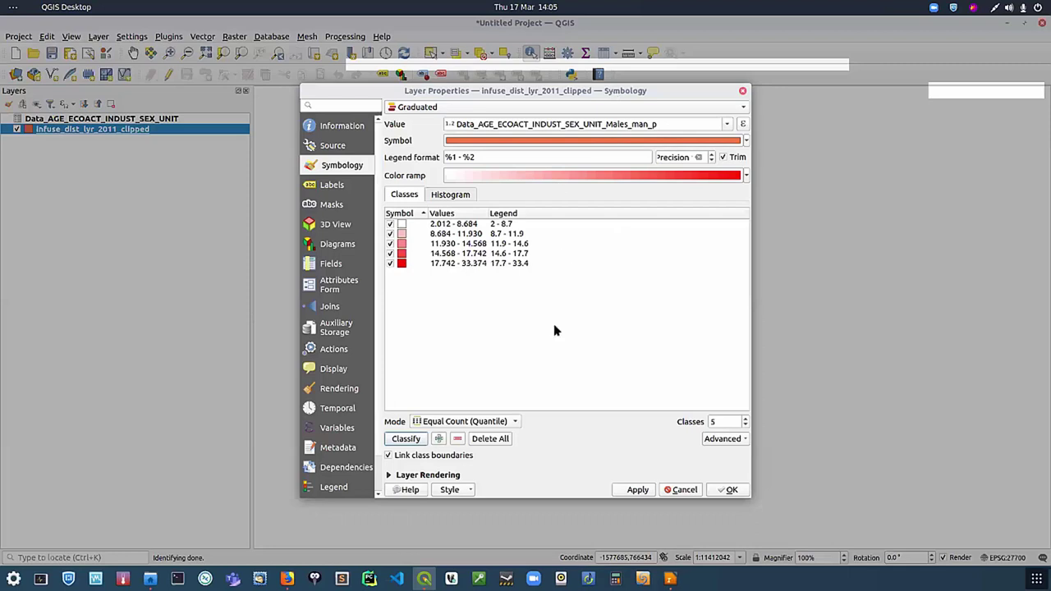
# Step: Change the classification mode to Natural Breaks (Jenks), choose the Greens color ramp, and apply the symbology to the district layer
pyautogui.click(515, 423)
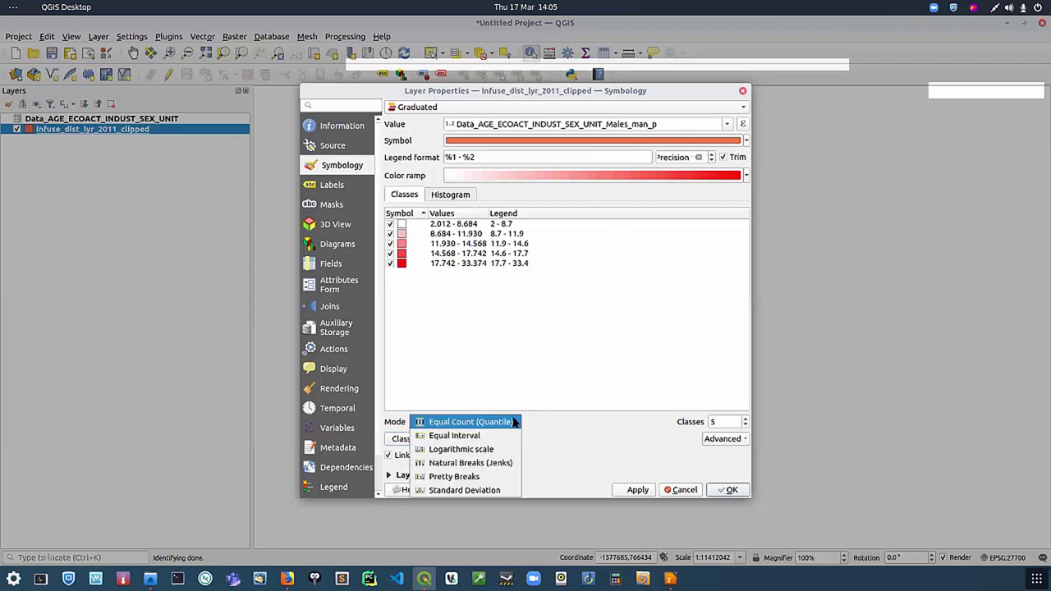
pyautogui.click(476, 462)
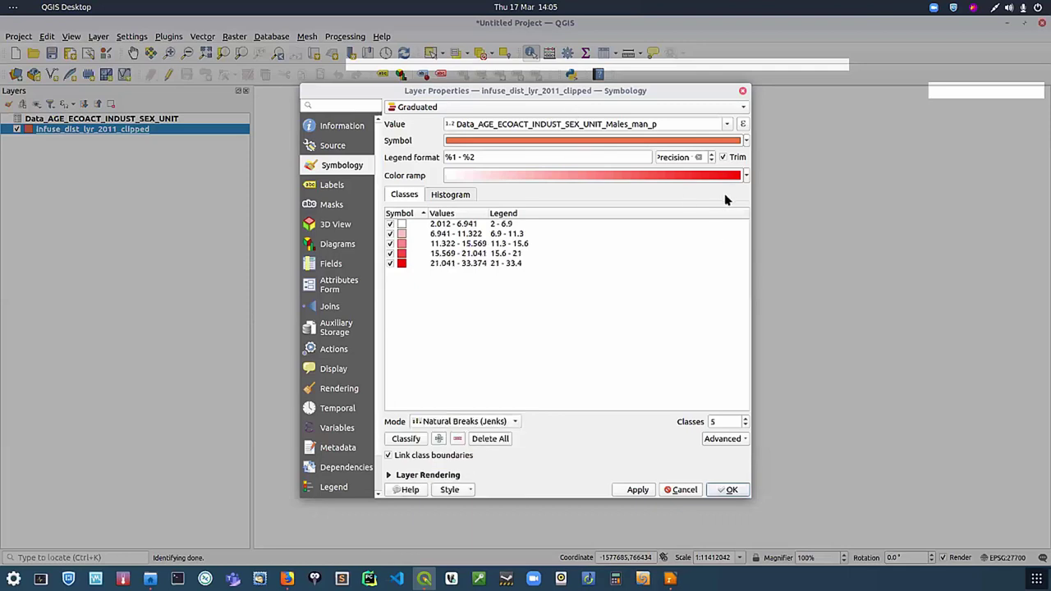
pyautogui.click(746, 174)
pyautogui.click(480, 246)
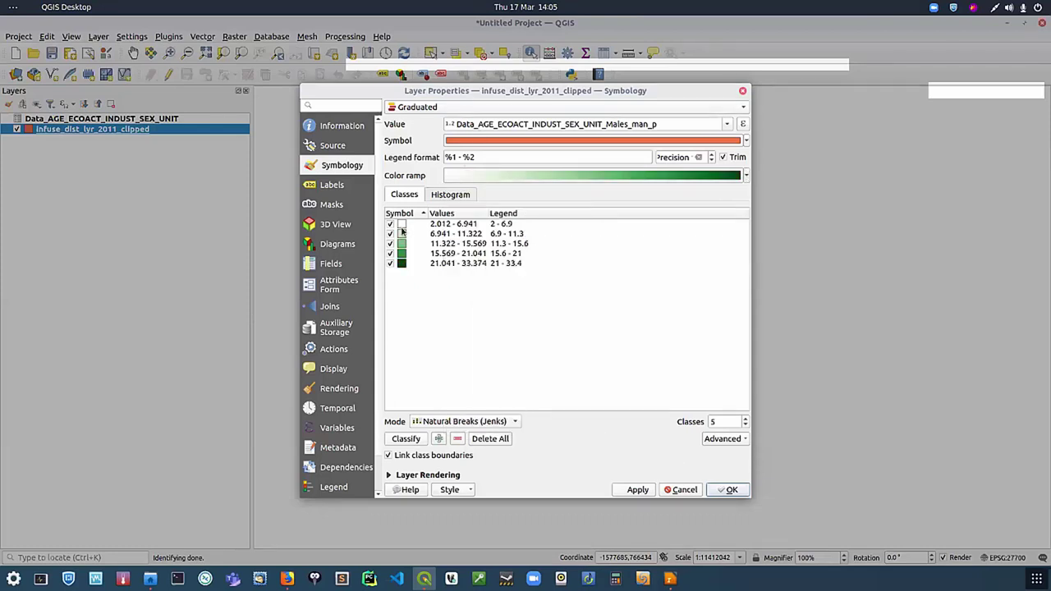
pyautogui.click(638, 490)
pyautogui.click(728, 490)
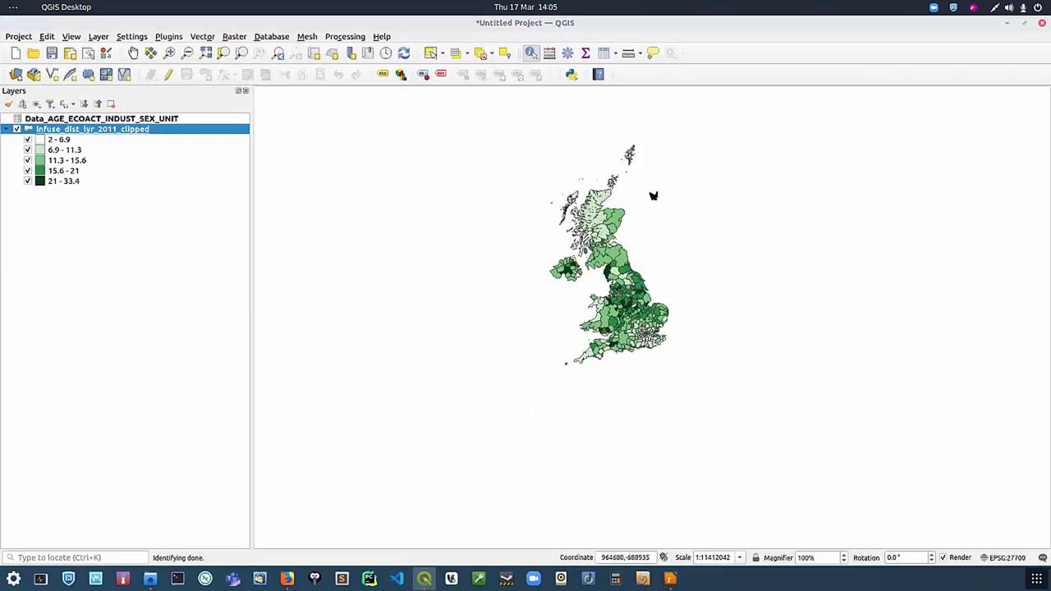
# Step: Examine how male manufacturing percentages vary across the UK districts on the choropleth map, including northern England, Wales, Scotland and London
pyautogui.scroll(1, 617, 241)
pyautogui.click(132, 53)
pyautogui.moveTo(622, 329); pyautogui.dragTo(563, 341)
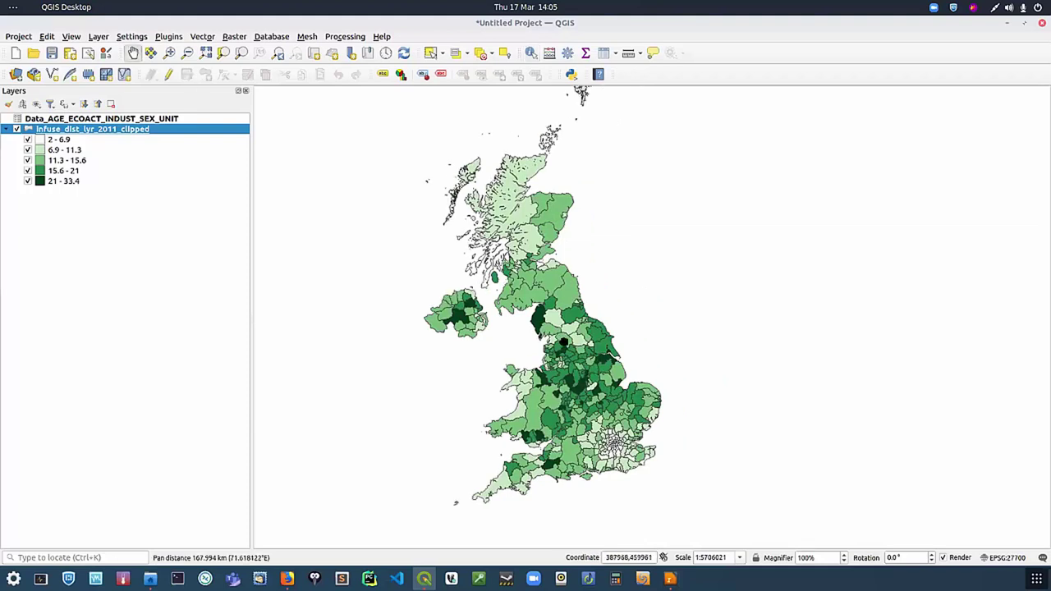
pyautogui.scroll(1, 563, 341)
pyautogui.moveTo(496, 99); pyautogui.dragTo(516, 227)
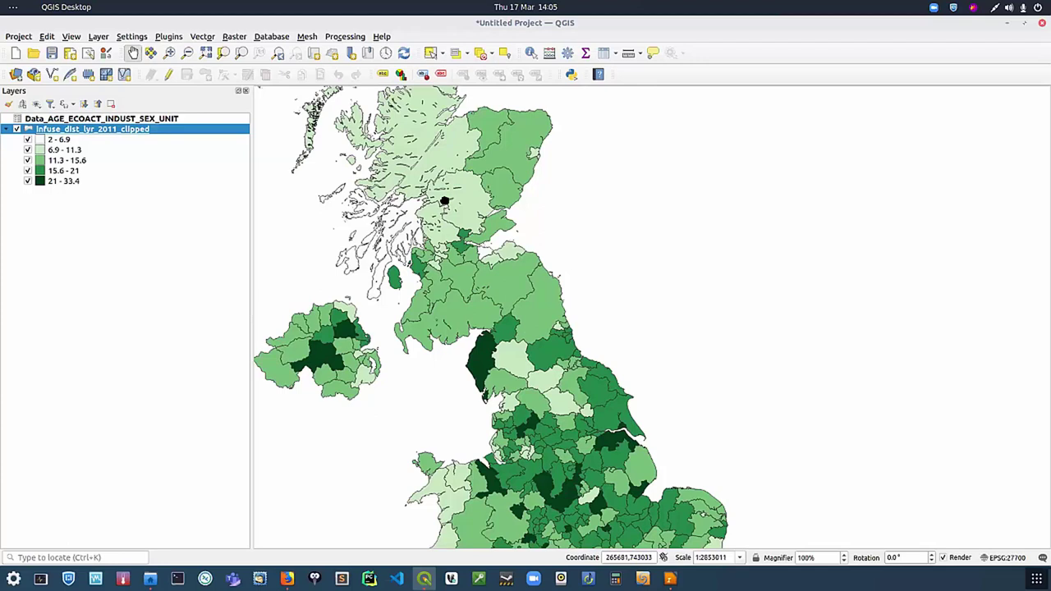
pyautogui.moveTo(408, 453); pyautogui.dragTo(436, 374)
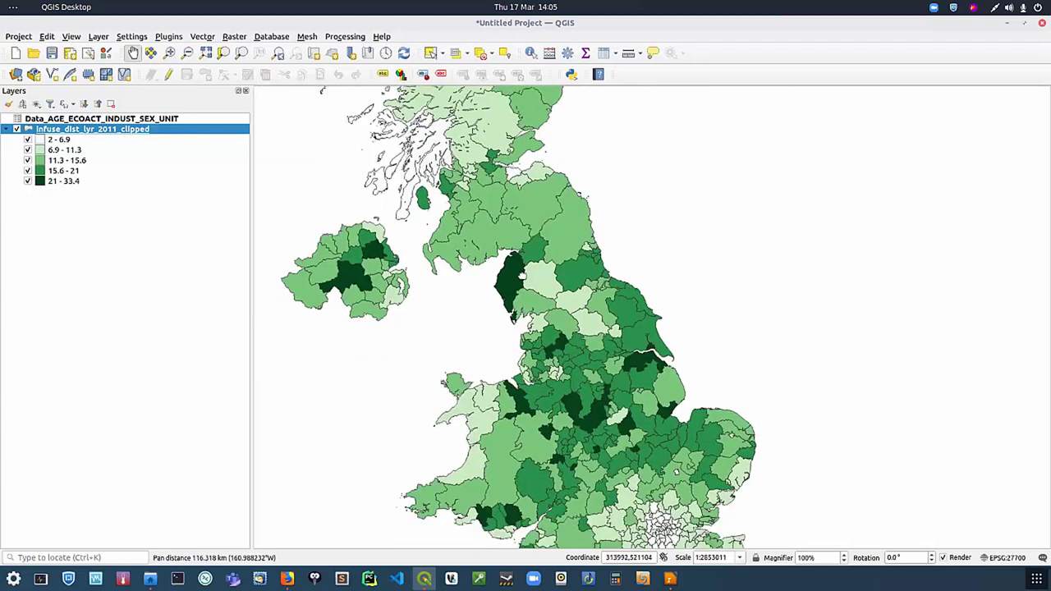
pyautogui.moveTo(605, 425); pyautogui.dragTo(608, 306)
pyautogui.moveTo(344, 530); pyautogui.dragTo(396, 545)
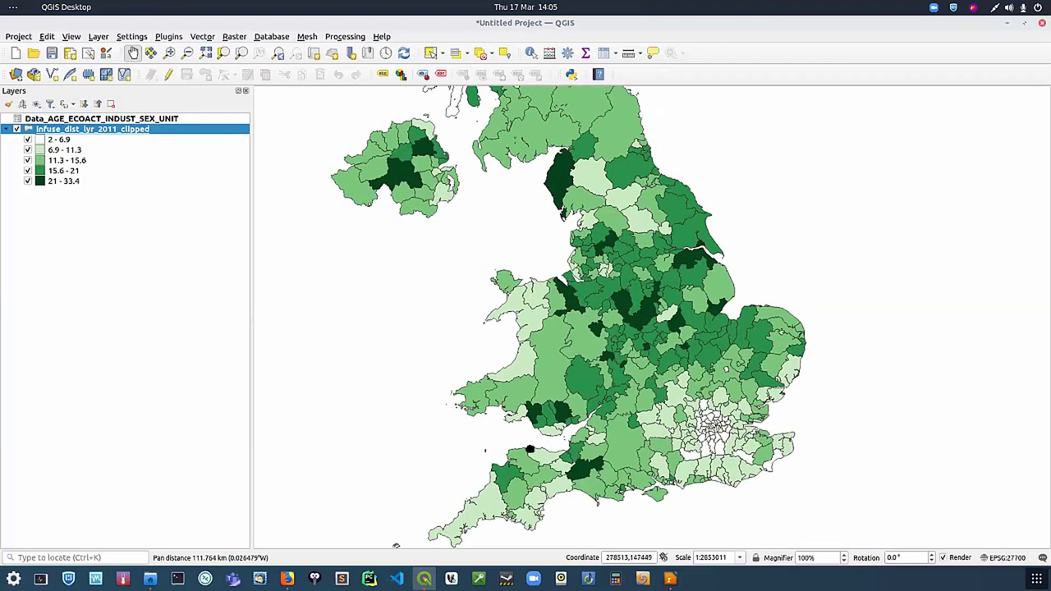
pyautogui.moveTo(534, 416); pyautogui.dragTo(514, 507)
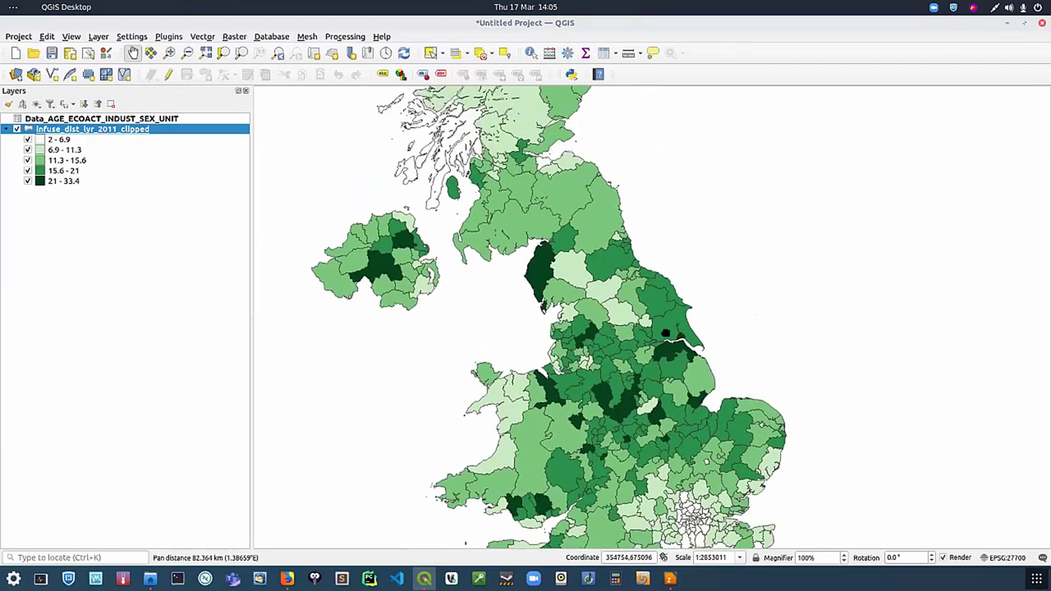
pyautogui.moveTo(589, 296); pyautogui.dragTo(583, 235)
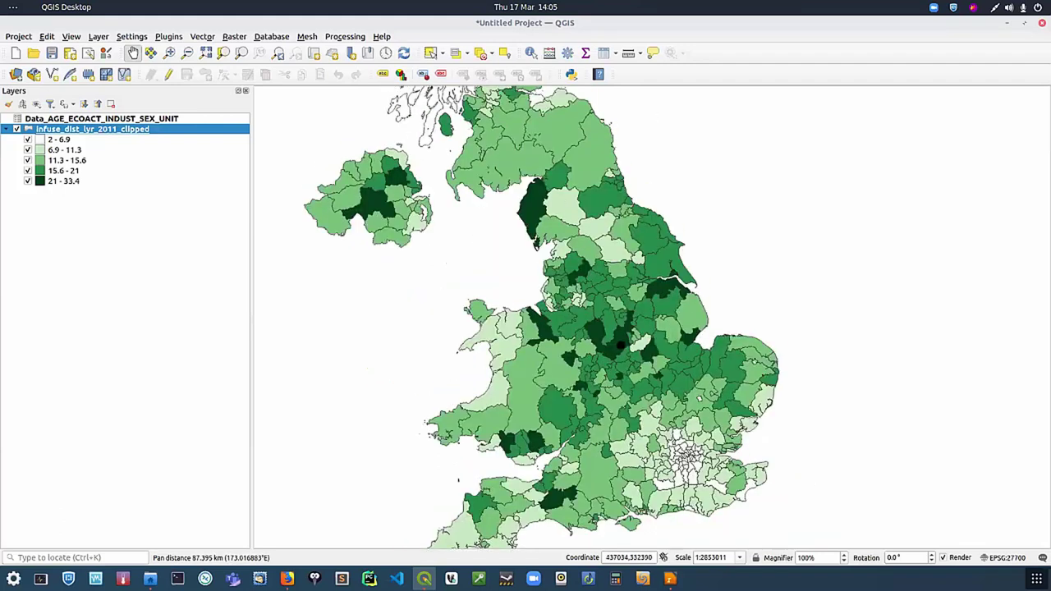
pyautogui.moveTo(644, 415); pyautogui.dragTo(604, 330)
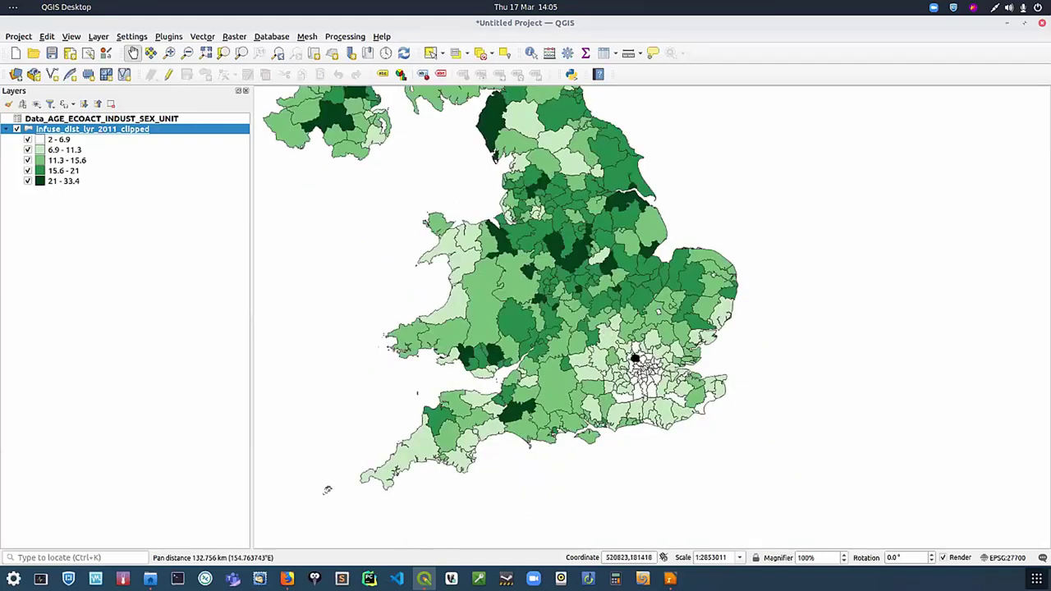
pyautogui.moveTo(645, 367); pyautogui.dragTo(673, 420)
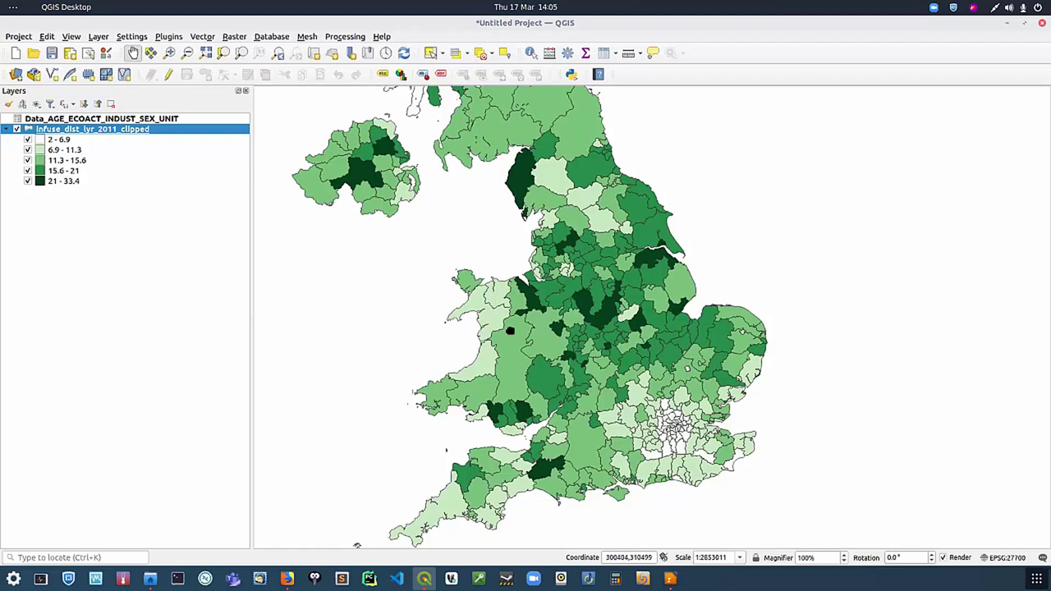
pyautogui.scroll(-1, 510, 330)
pyautogui.moveTo(510, 330); pyautogui.dragTo(575, 366)
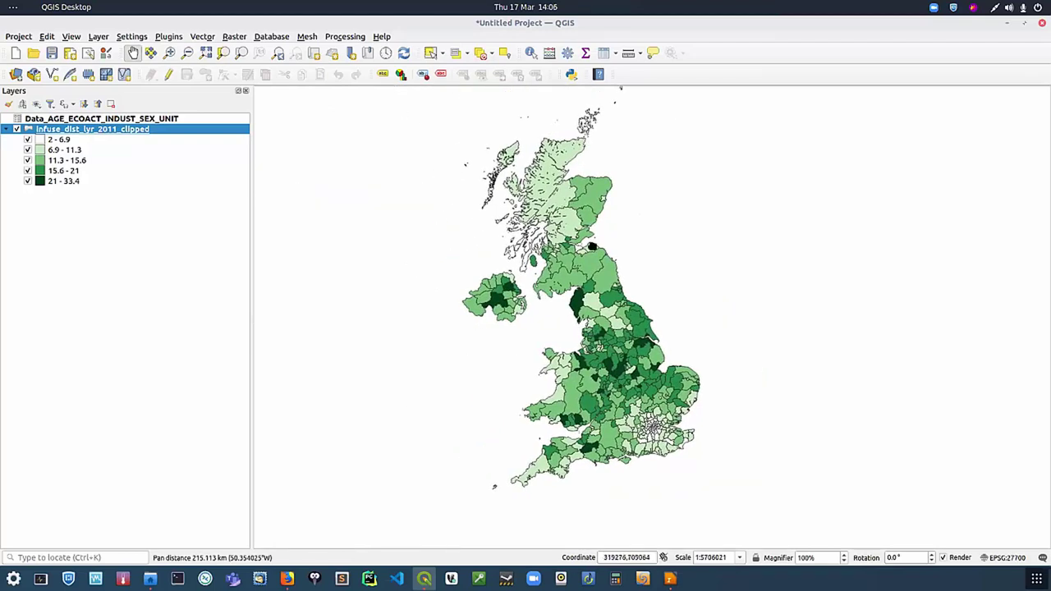
pyautogui.moveTo(592, 246); pyautogui.dragTo(615, 267)
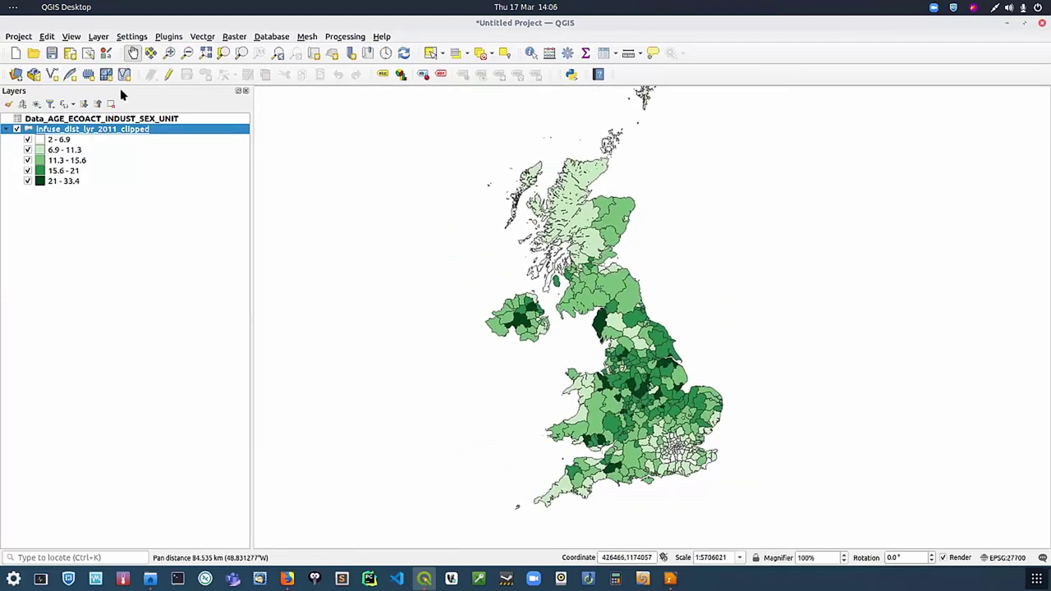
pyautogui.moveTo(608, 328); pyautogui.dragTo(617, 337)
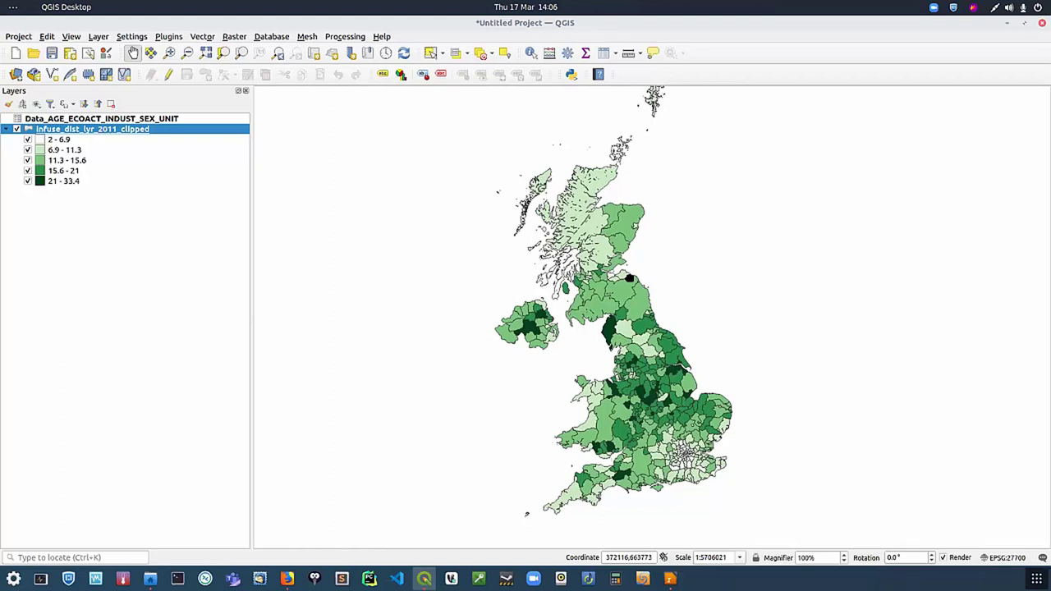
pyautogui.doubleClick(756, 26)
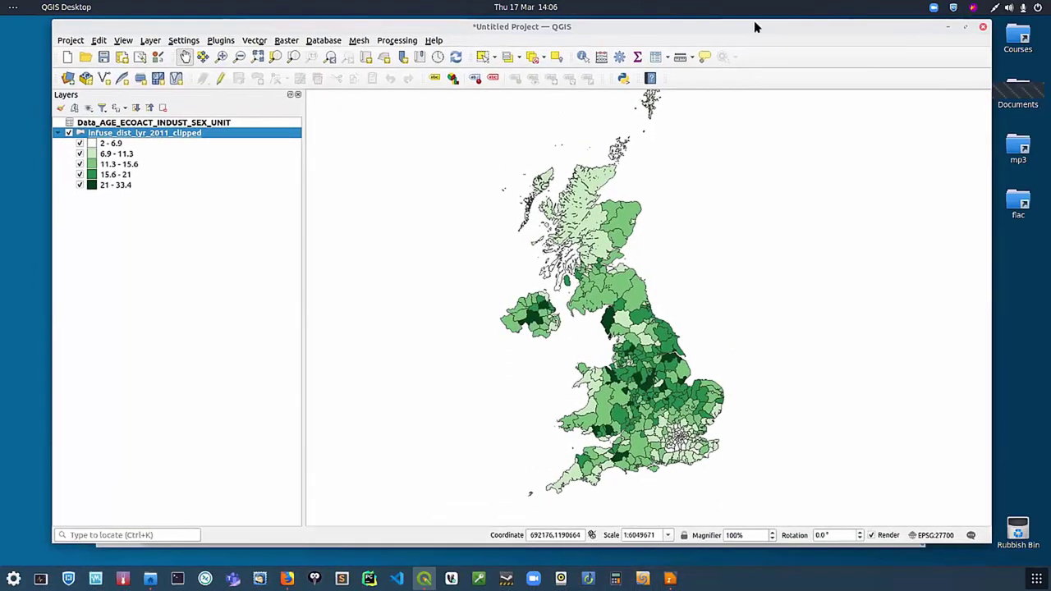
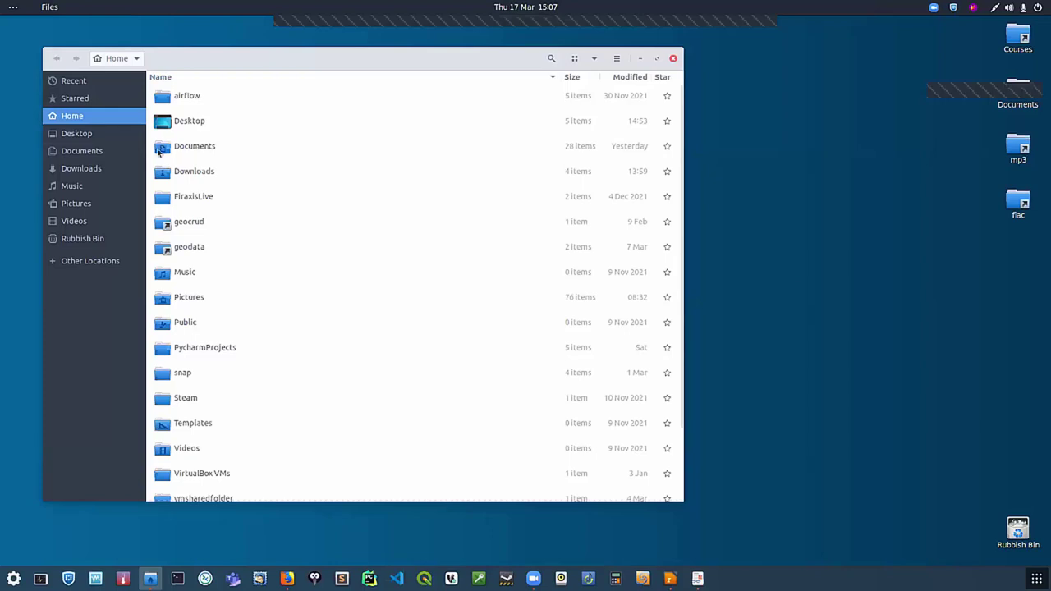
# Step: In the file manager, open the Census_DataViz_Training_Pack_March_2022 folder inside UKDS_Training on the Desktop
pyautogui.click(82, 134)
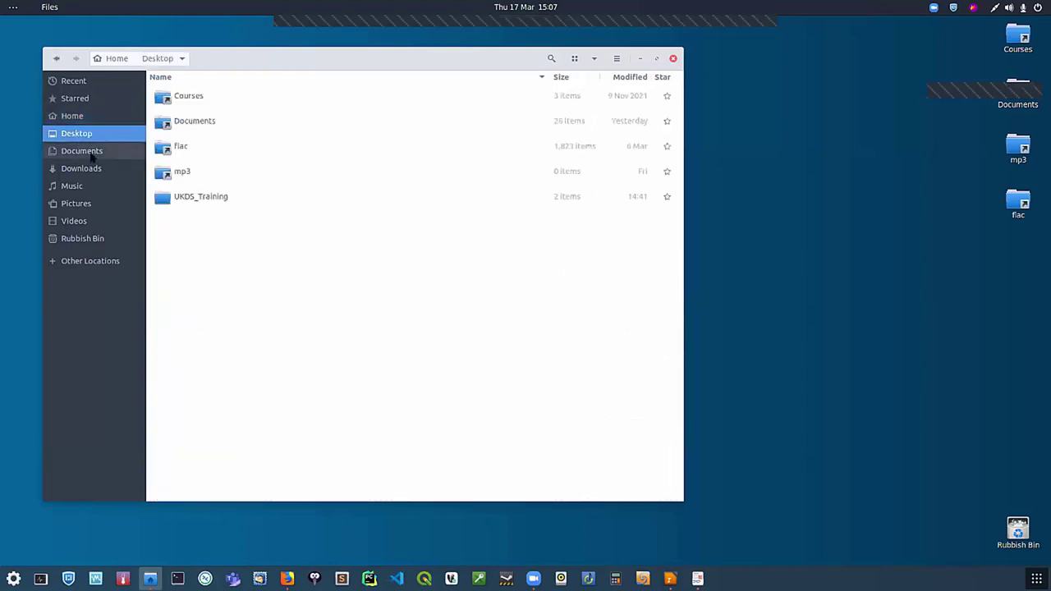
pyautogui.doubleClick(167, 197)
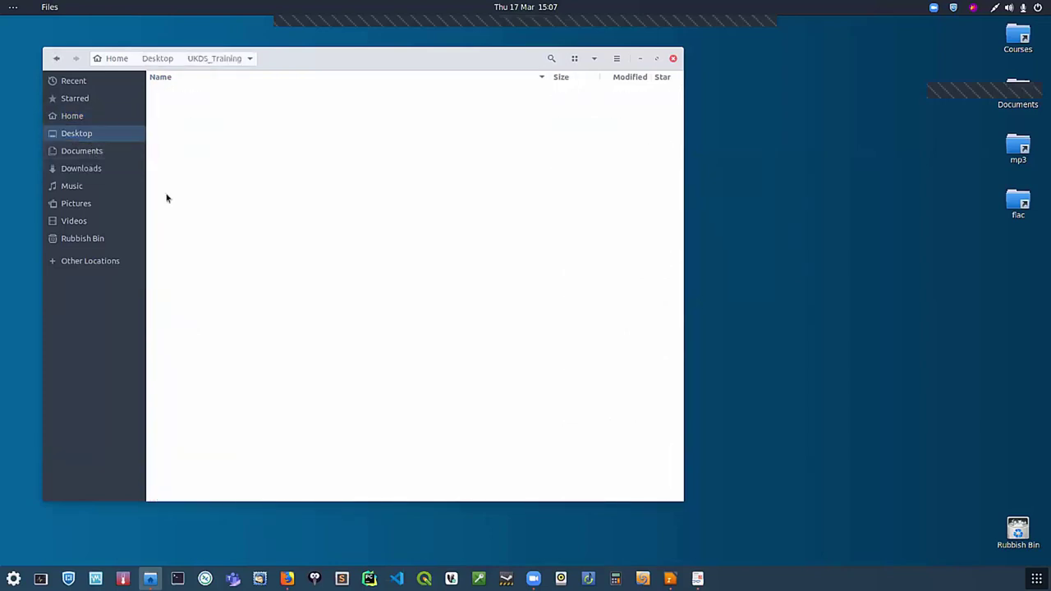
pyautogui.moveTo(283, 55); pyautogui.dragTo(420, 77)
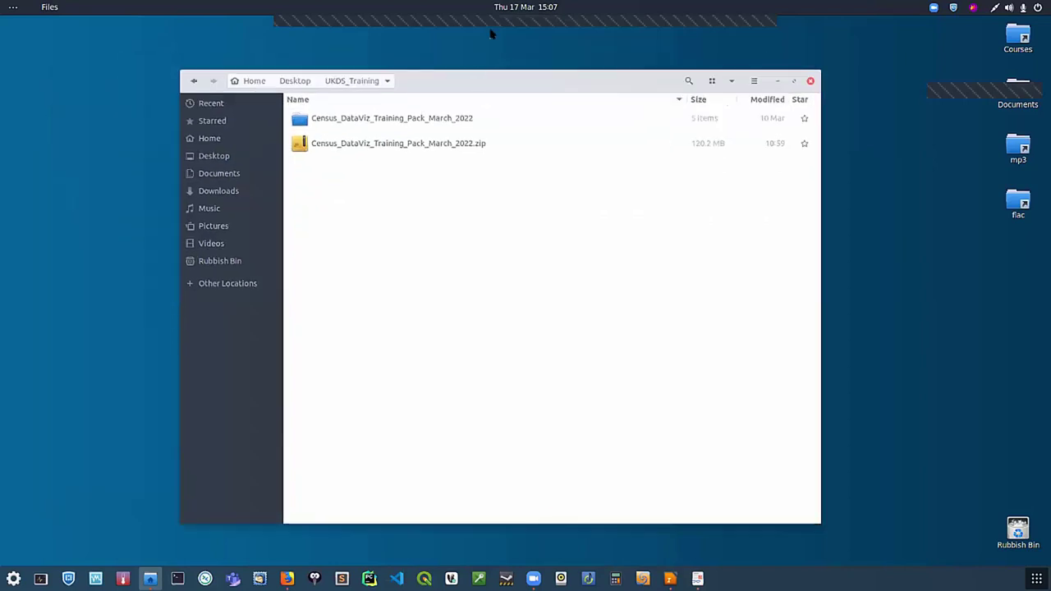
pyautogui.click(370, 119)
pyautogui.doubleClick(370, 119)
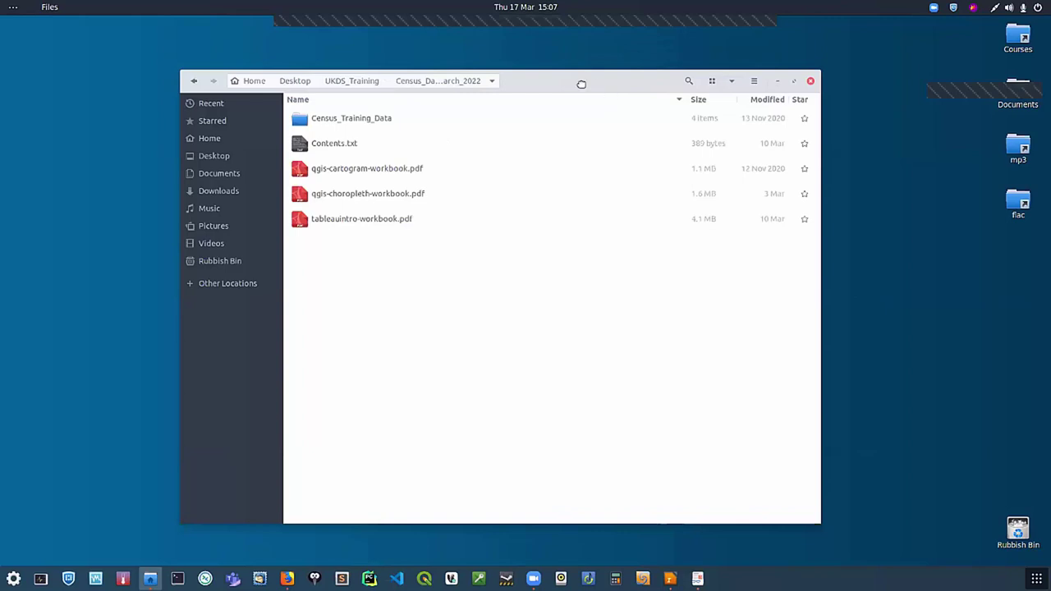
pyautogui.moveTo(580, 83); pyautogui.dragTo(543, 80)
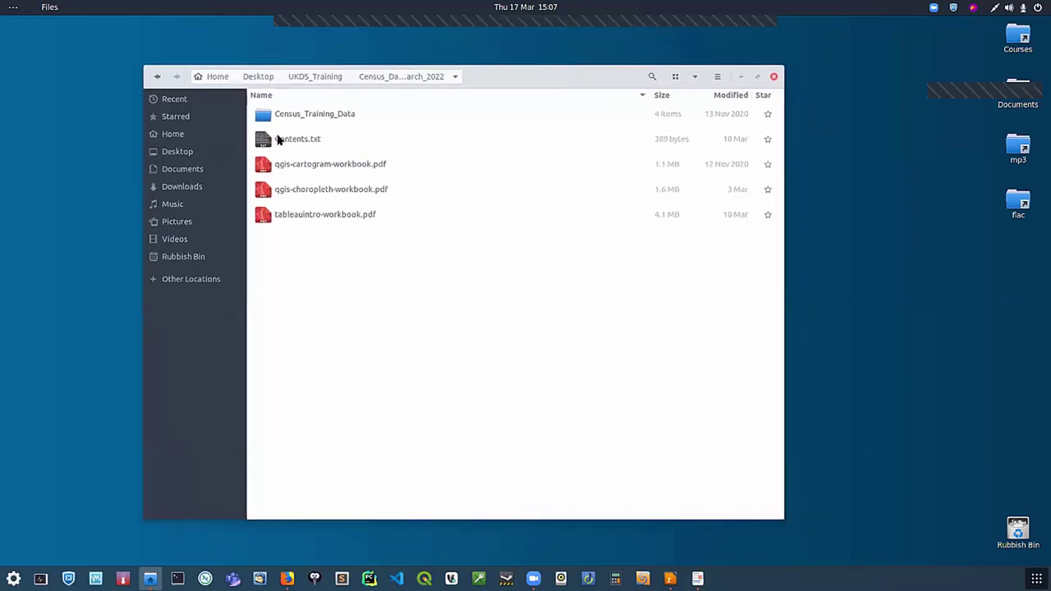
# Step: Open the Cartogram folder inside Census_Training_Data and select the LeedsMSOA folder
pyautogui.doubleClick(336, 118)
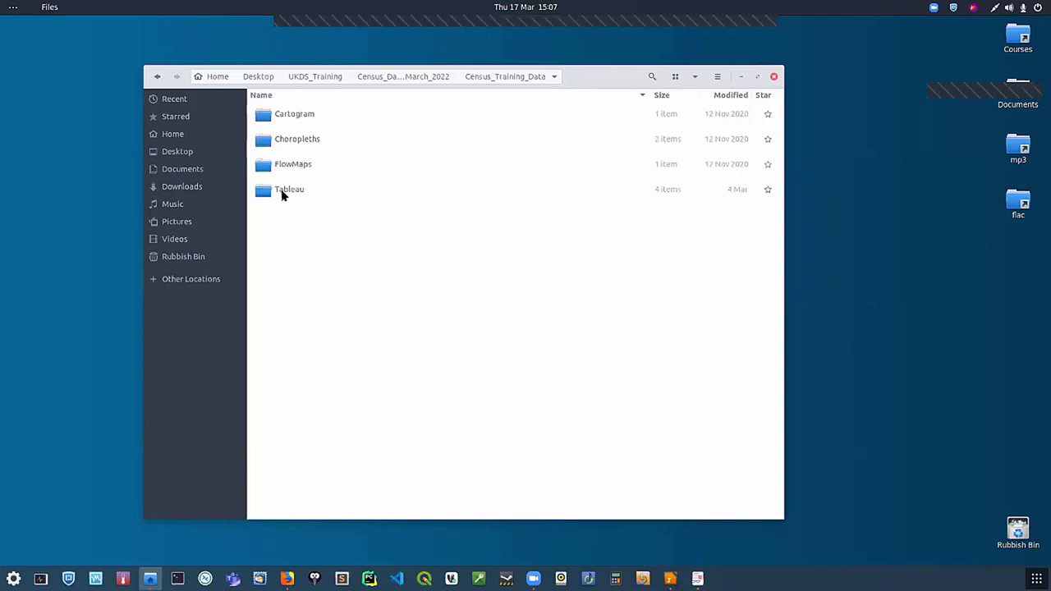
pyautogui.doubleClick(308, 115)
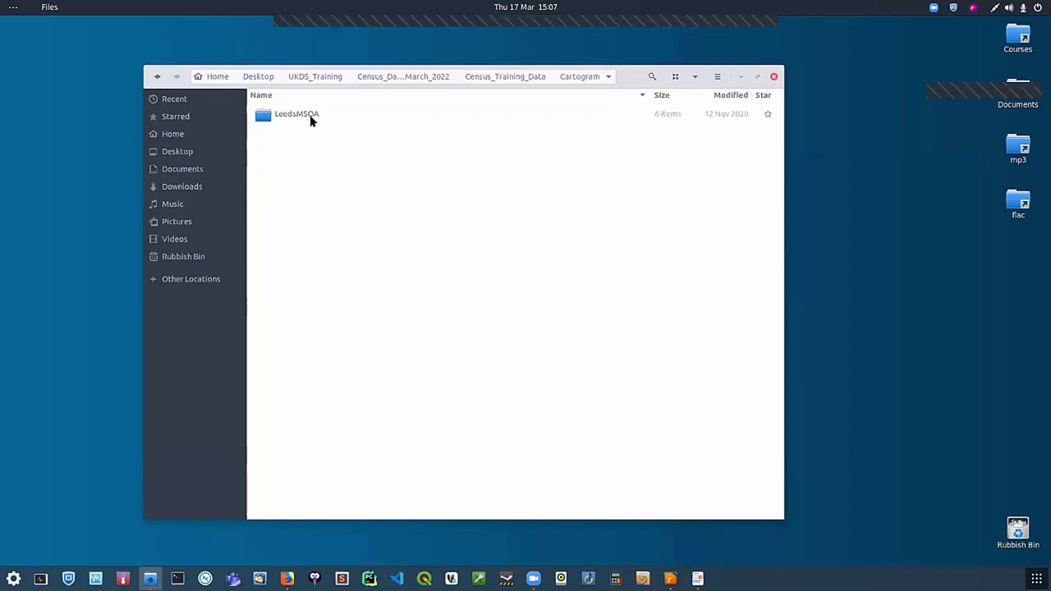
pyautogui.click(311, 120)
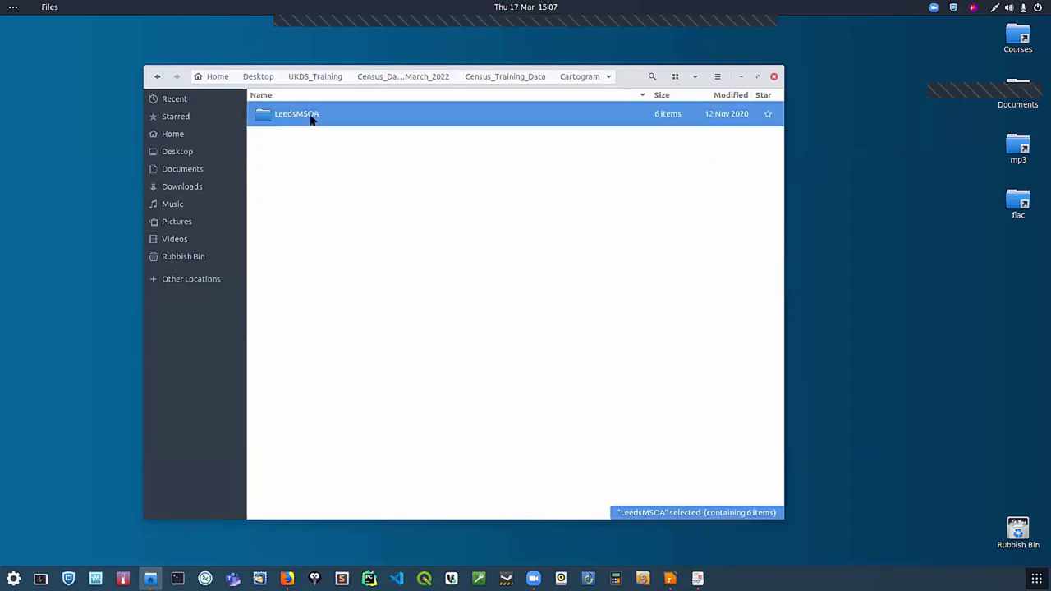
# Step: Open the LeedsMSOA folder to view its files, and switch to QGIS
pyautogui.doubleClick(310, 117)
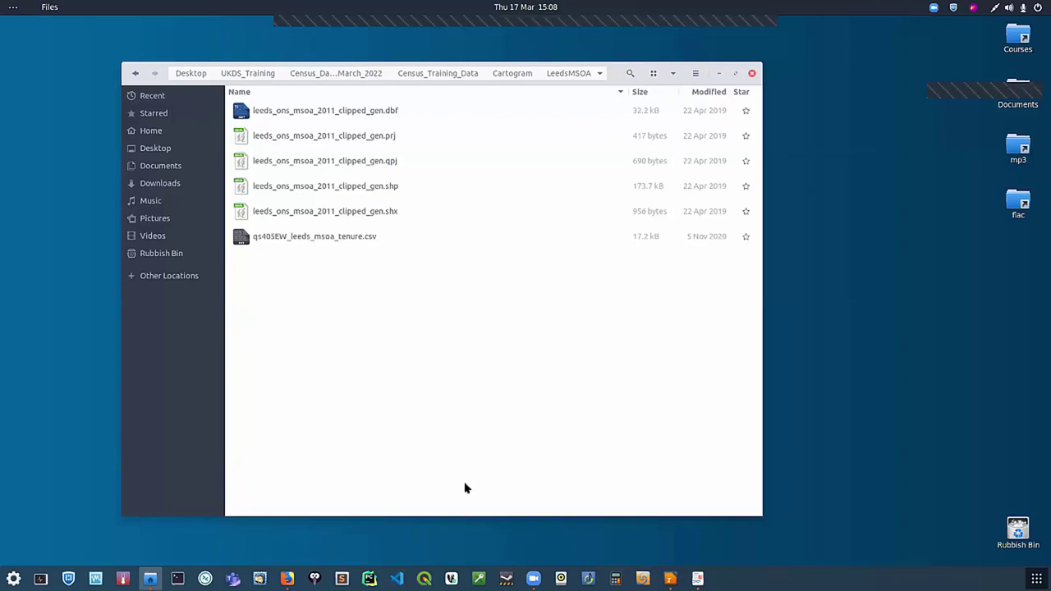
pyautogui.click(424, 577)
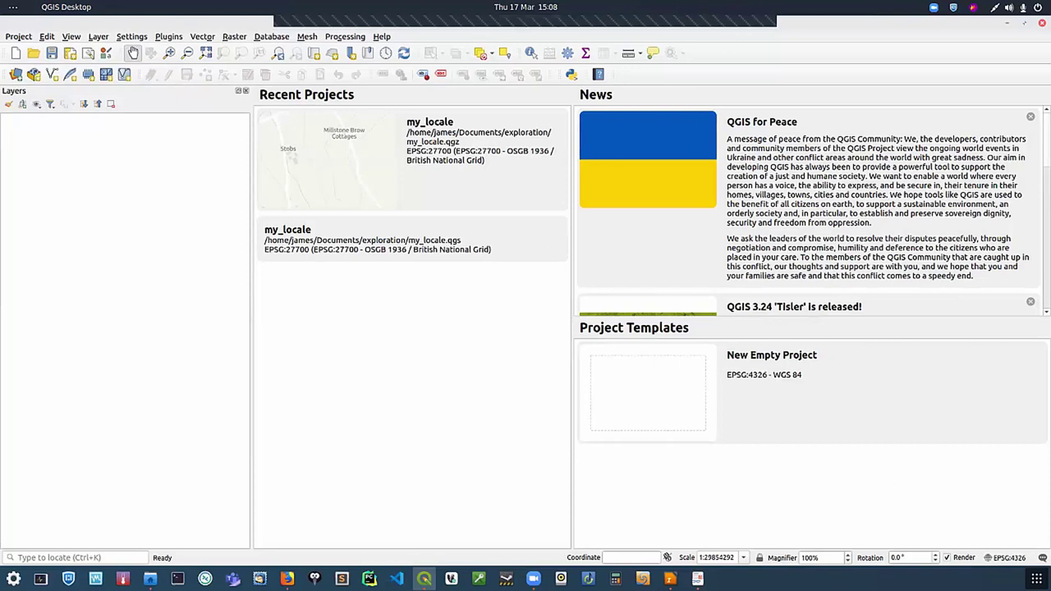
# Step: Set the project coordinate reference system to OSGB 1936 / British National Grid (EPSG:27700)
pyautogui.click(1003, 558)
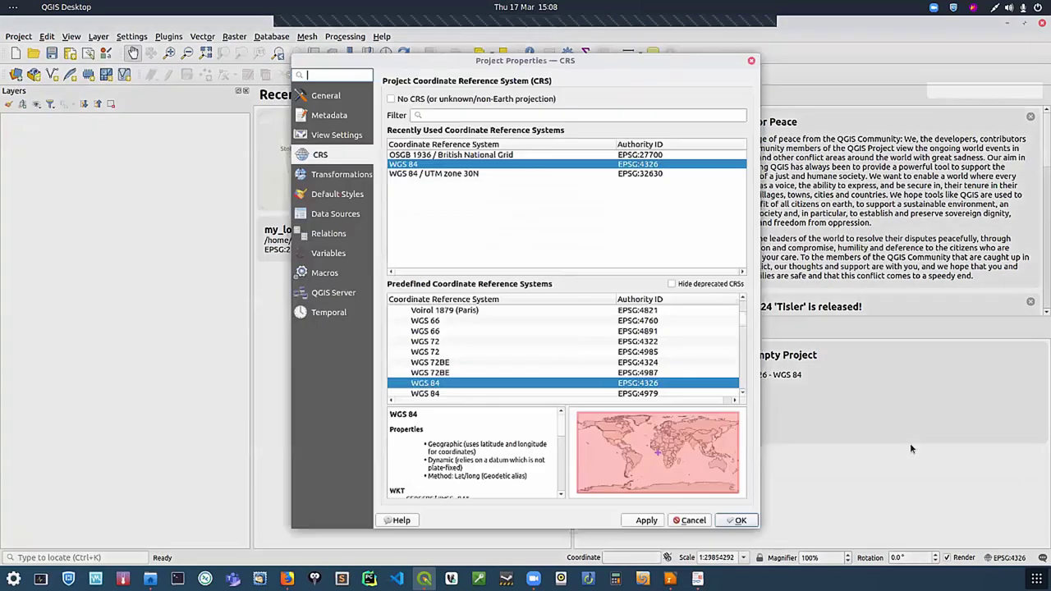
pyautogui.click(629, 156)
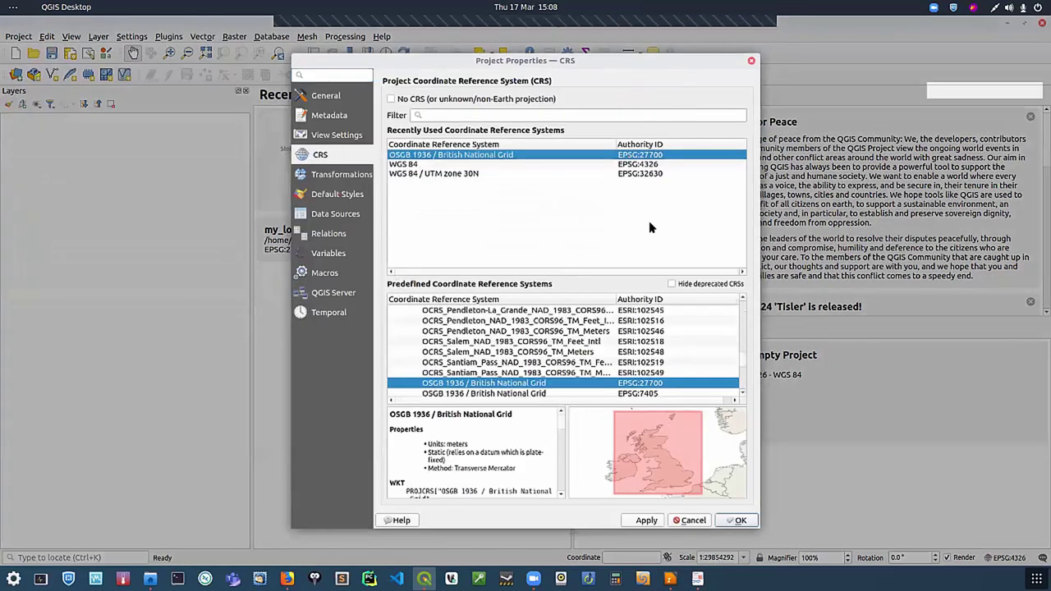
pyautogui.click(646, 519)
pyautogui.click(723, 520)
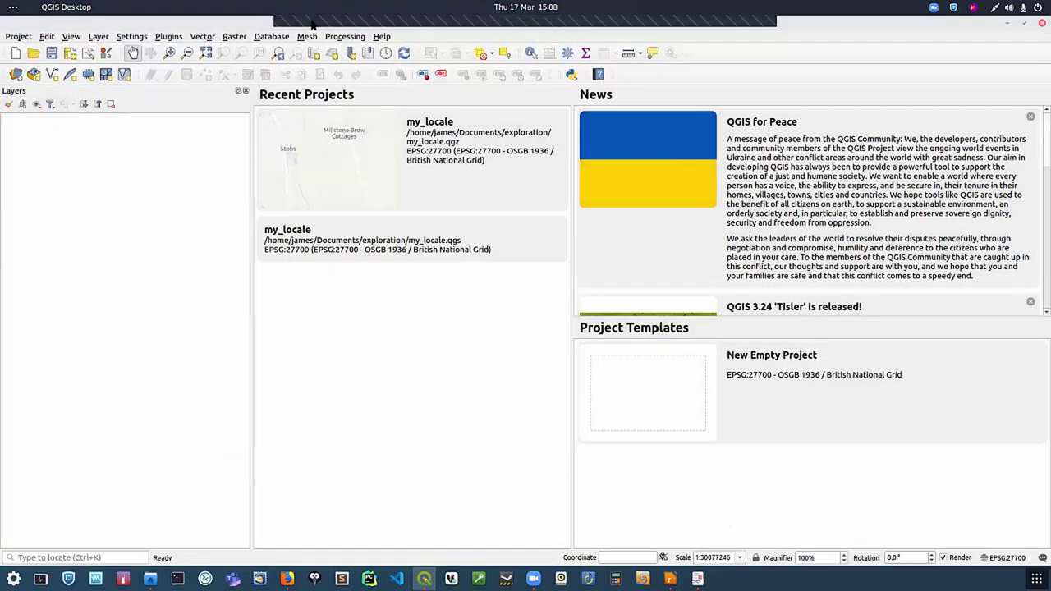
# Step: Start adding a vector layer and browse to Cartogram/LeedsMSOA in the Census_DataViz_Training_Pack_March_2022 training data under Desktop/UKDS_Training
pyautogui.click(16, 74)
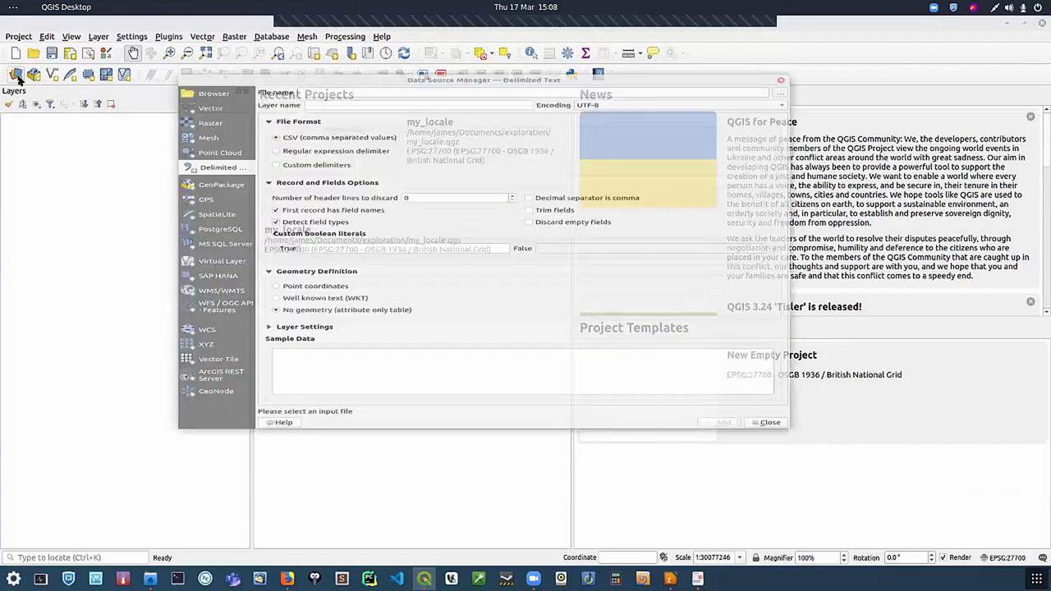
pyautogui.click(227, 66)
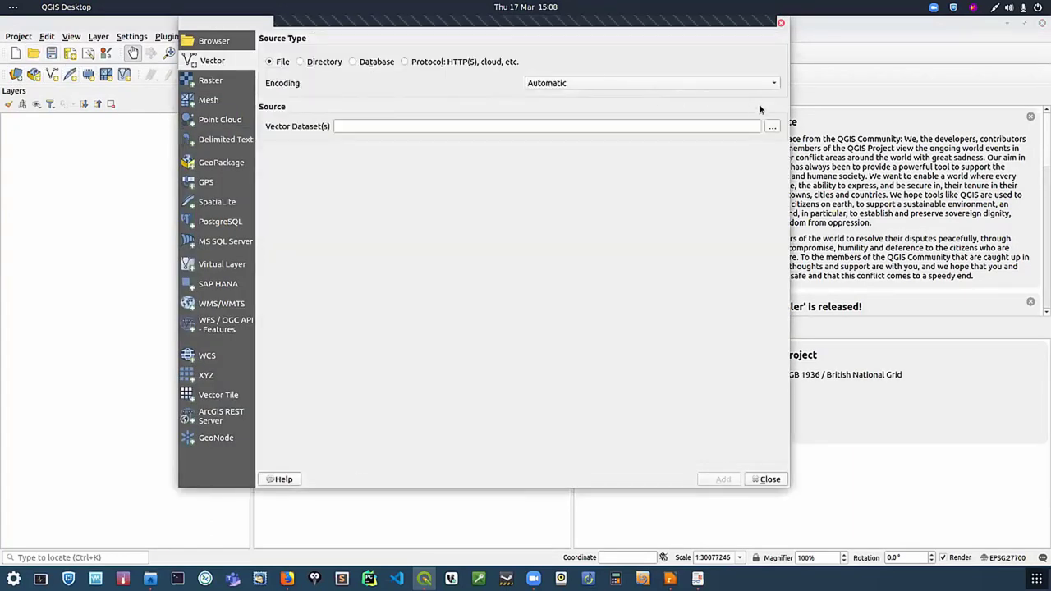
pyautogui.click(772, 126)
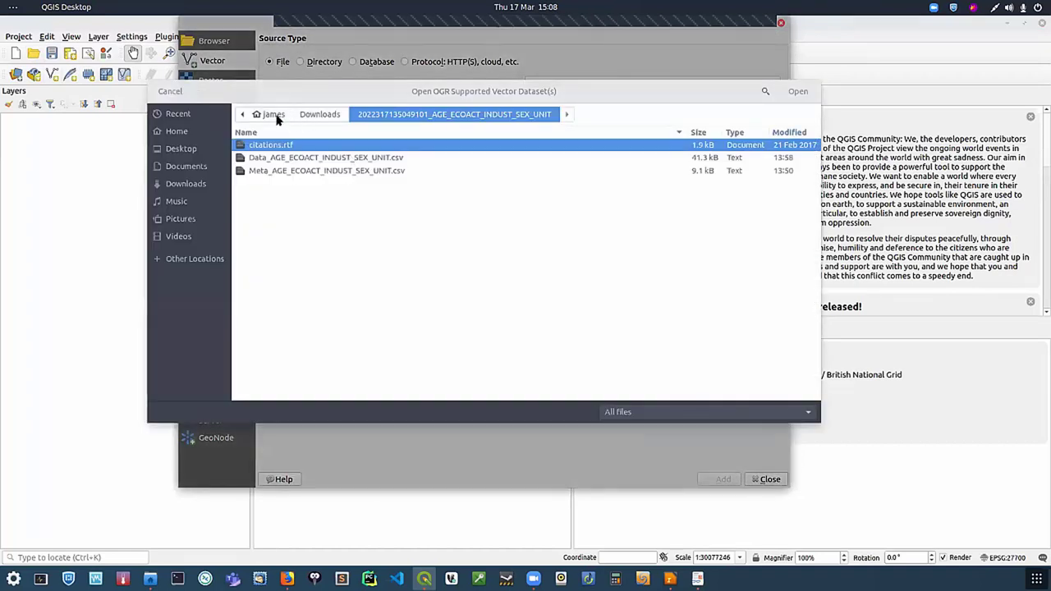
pyautogui.click(181, 149)
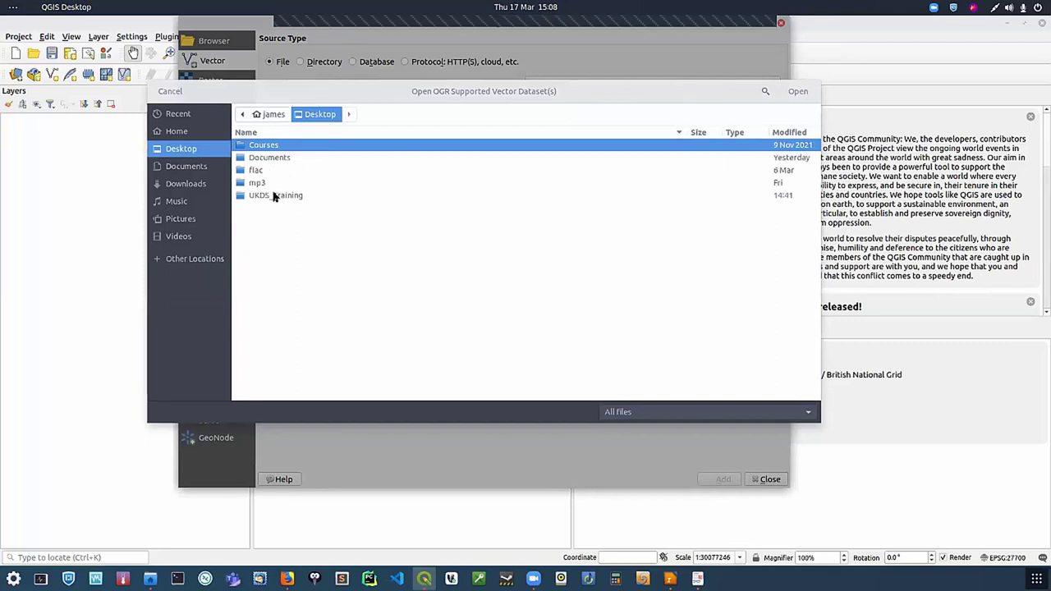
pyautogui.doubleClick(274, 195)
pyautogui.doubleClick(282, 145)
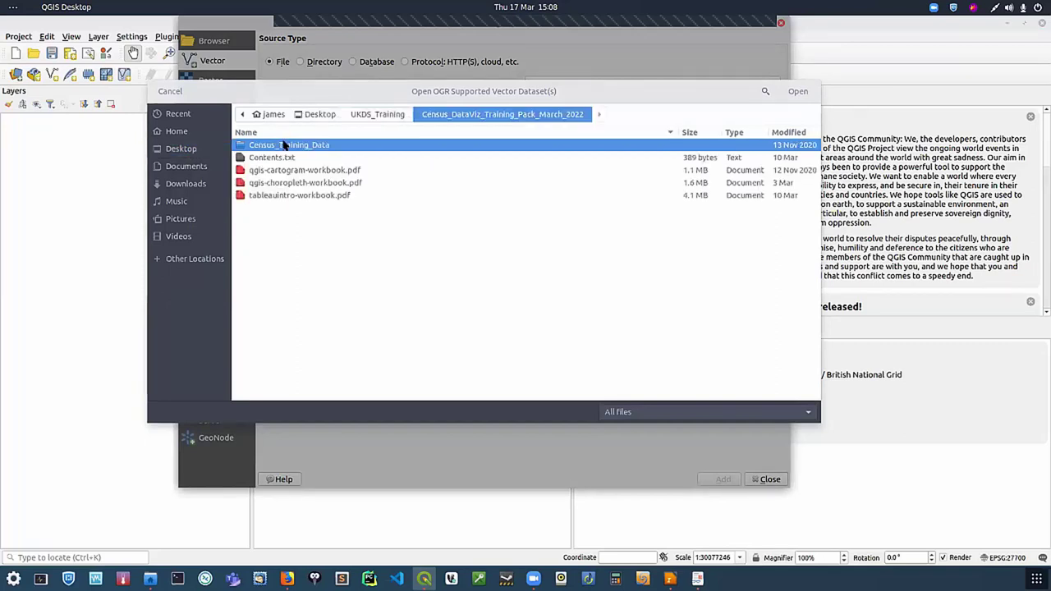
pyautogui.doubleClick(284, 145)
pyautogui.doubleClick(270, 145)
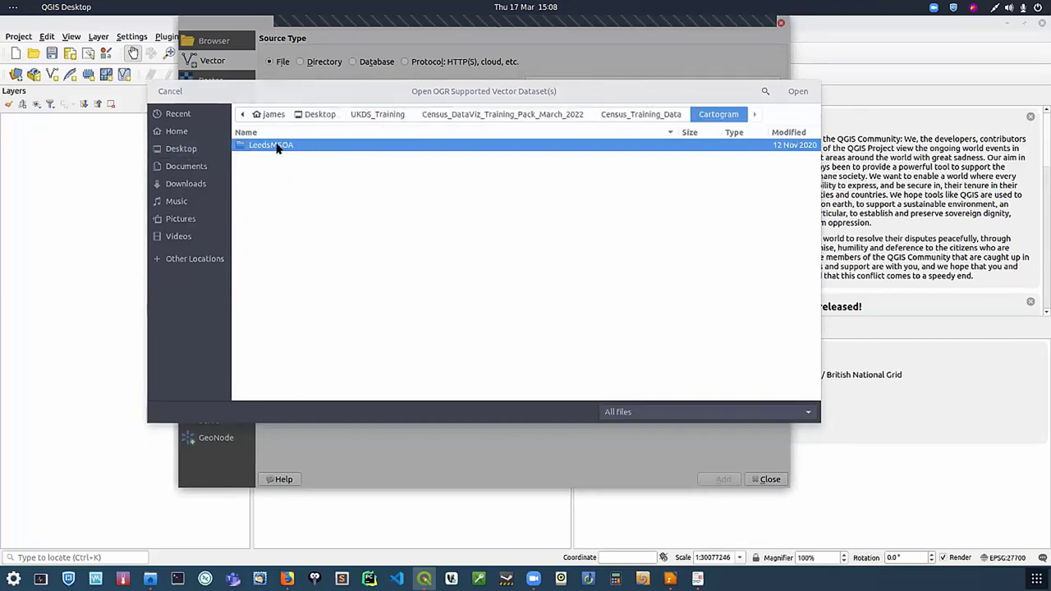
# Step: Choose the leeds_ons_msoa_2011_clipped_gen.shp shapefile and add it to the map as a vector layer
pyautogui.click(386, 182)
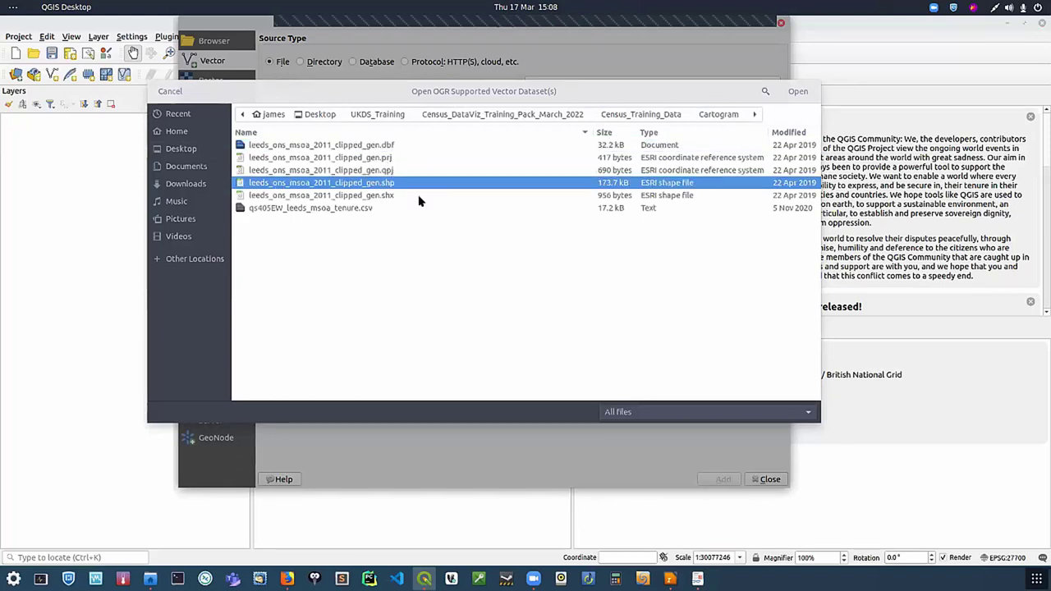
pyautogui.click(797, 92)
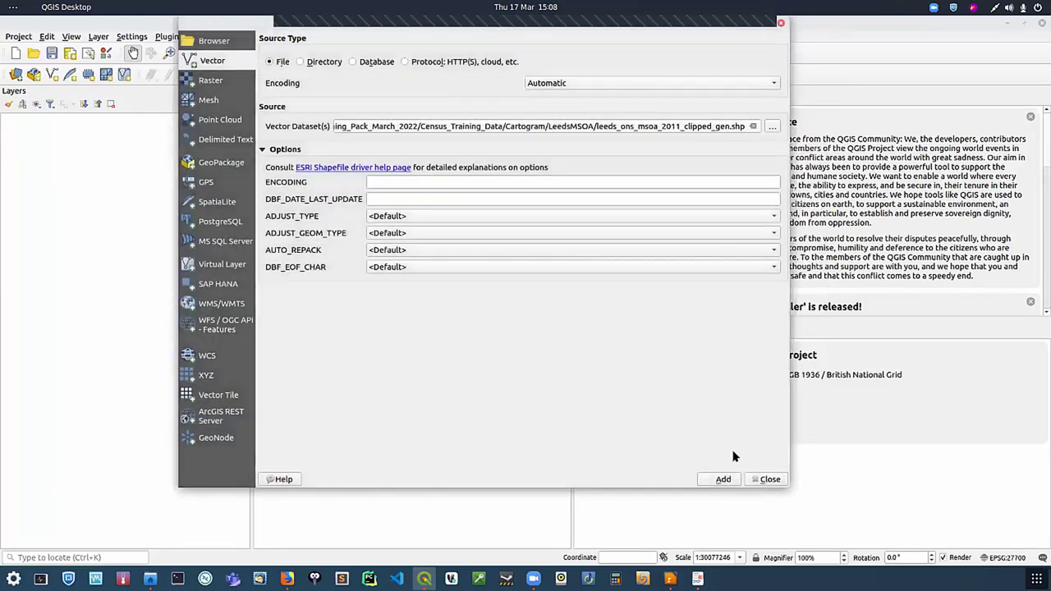
pyautogui.click(722, 478)
pyautogui.click(767, 479)
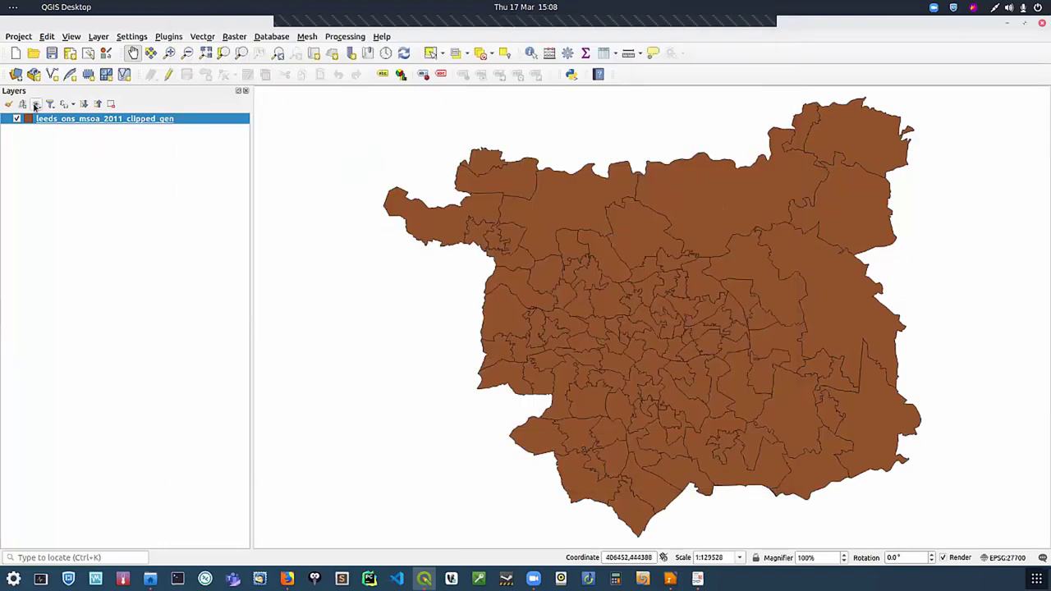
# Step: Add qs405EW_leeds_msoa_tenure.csv from the LeedsMSOA folder as a delimited text layer with no geometry
pyautogui.click(16, 74)
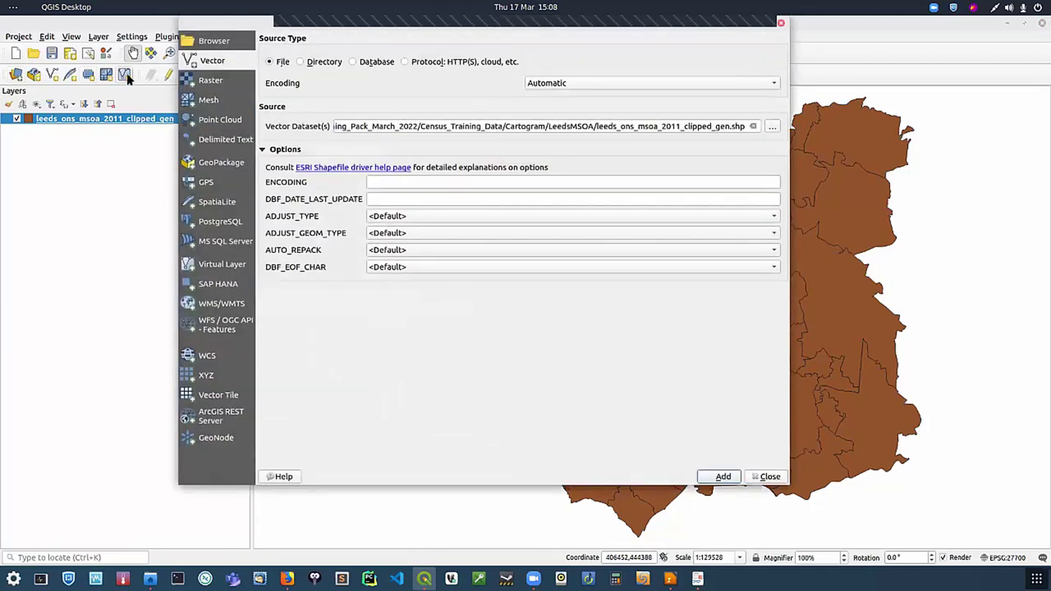
pyautogui.click(222, 141)
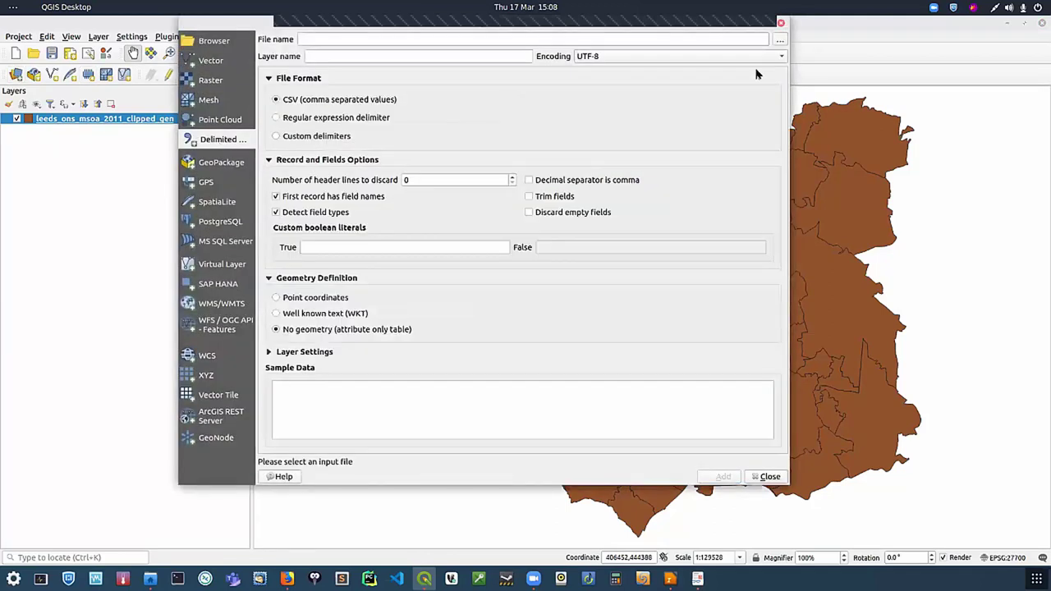
pyautogui.click(780, 39)
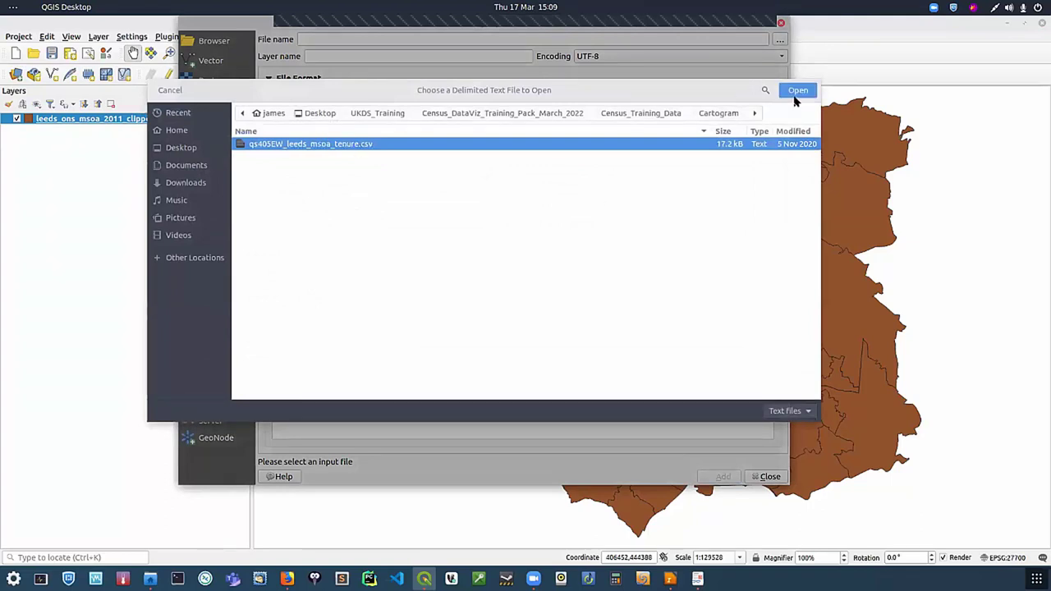
pyautogui.click(791, 91)
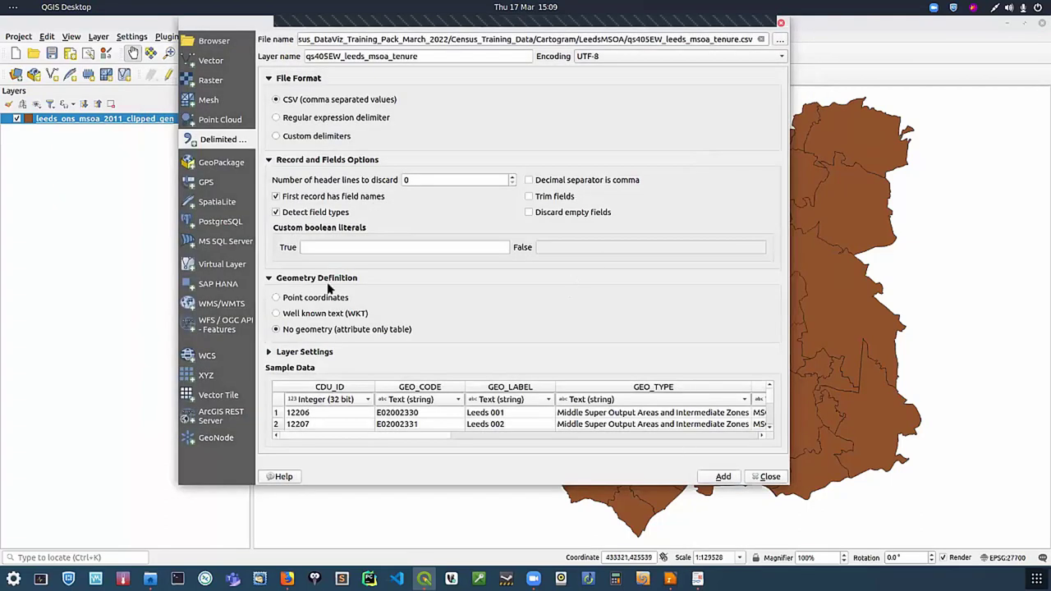
pyautogui.click(724, 476)
pyautogui.click(766, 477)
# Step: Review the attribute table of the qs405EW_leeds_msoa_tenure layer, checking its area codes and household tenure fields
pyautogui.rightClick(153, 121)
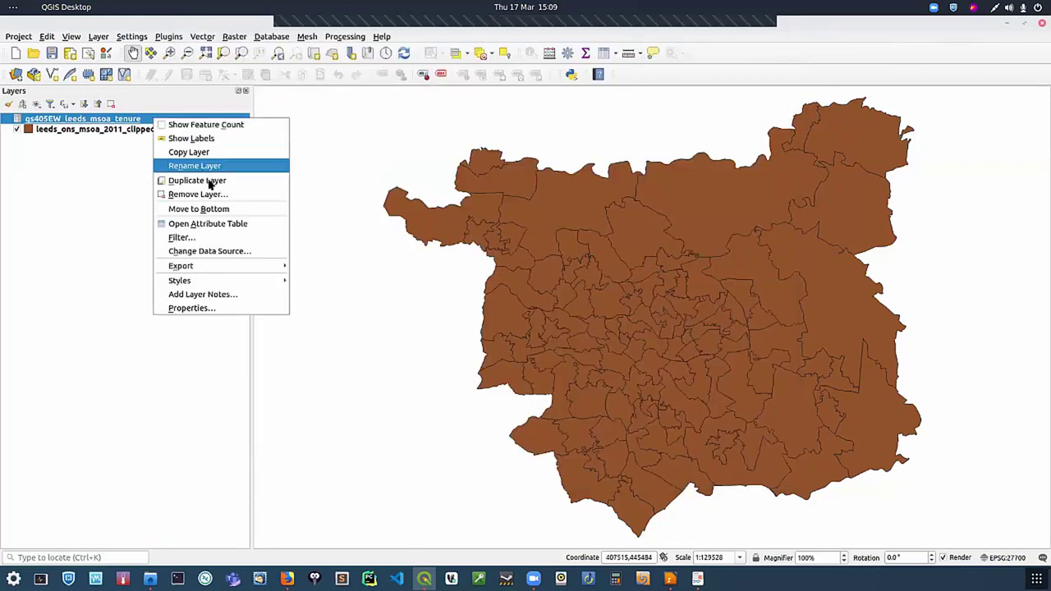
pyautogui.click(228, 225)
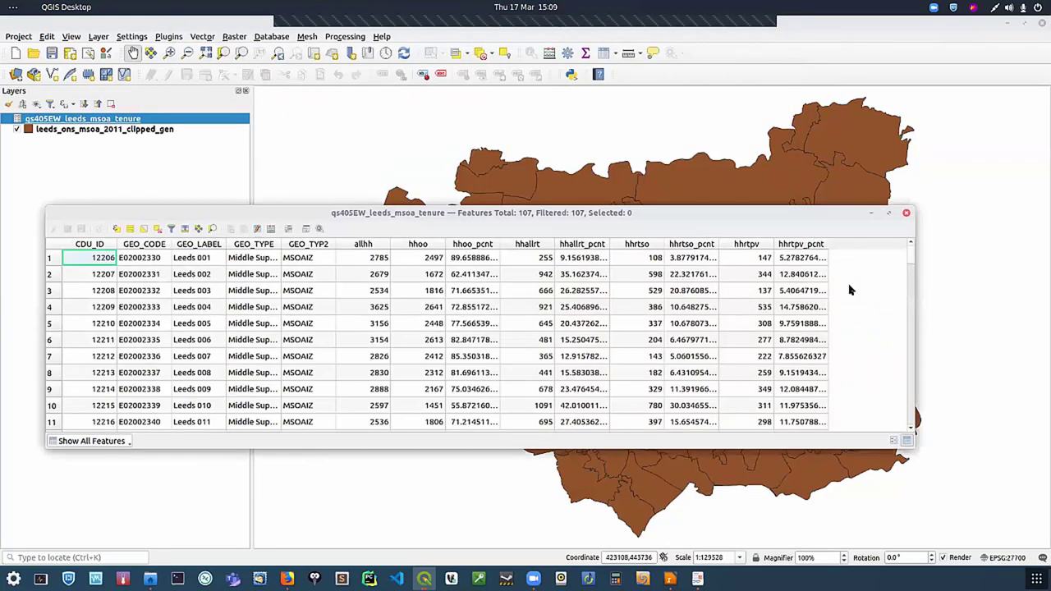
pyautogui.click(905, 214)
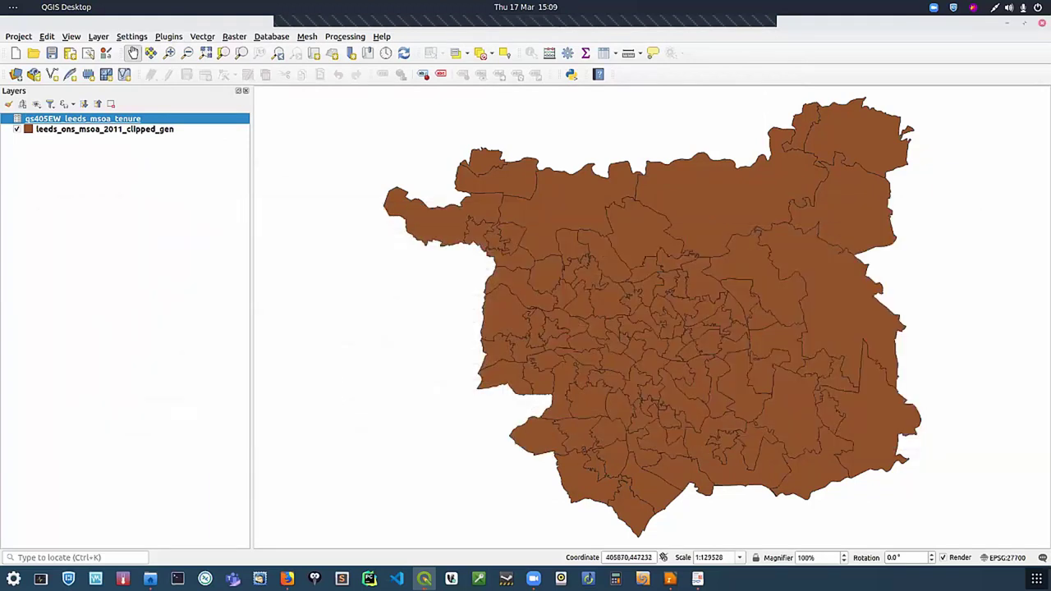
# Step: Join qs405EW_leeds_msoa_tenure to the leeds_ons_msoa_2011_clipped_gen layer, with GEO_CODE as join field and msoa11cd as target field
pyautogui.doubleClick(57, 132)
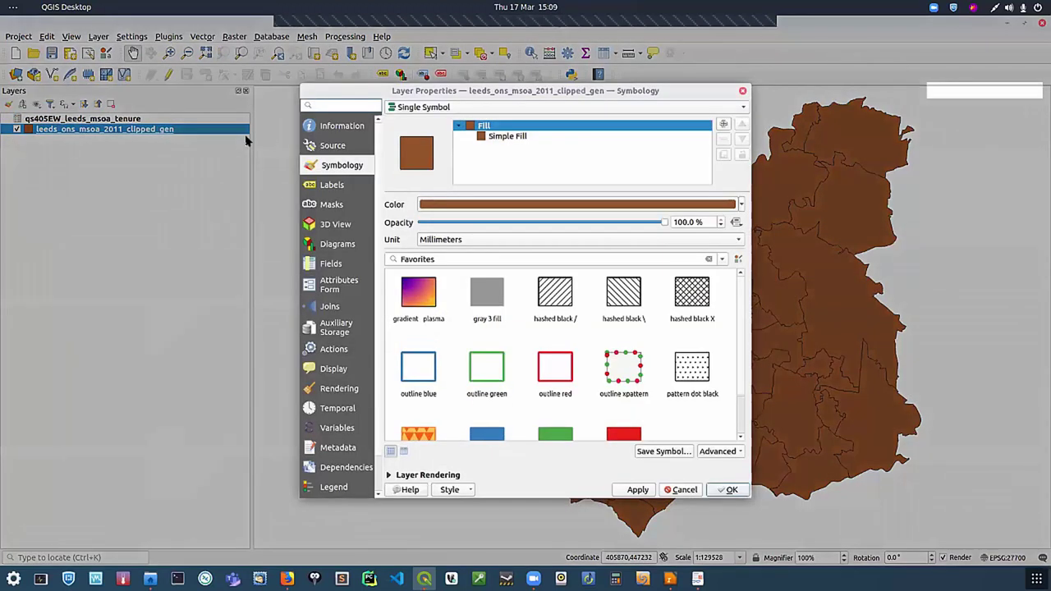
pyautogui.click(329, 307)
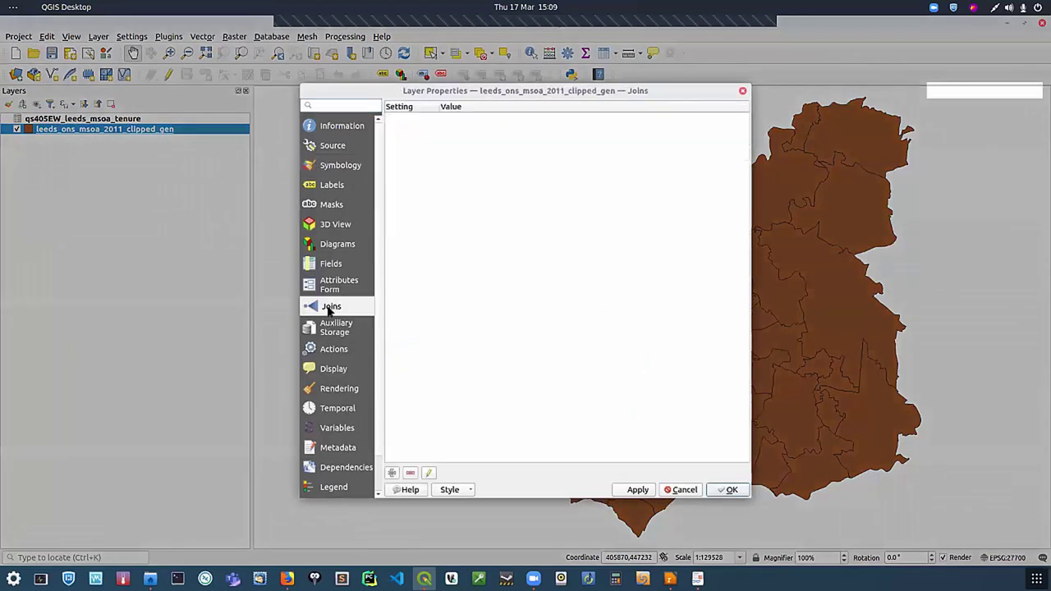
pyautogui.click(393, 474)
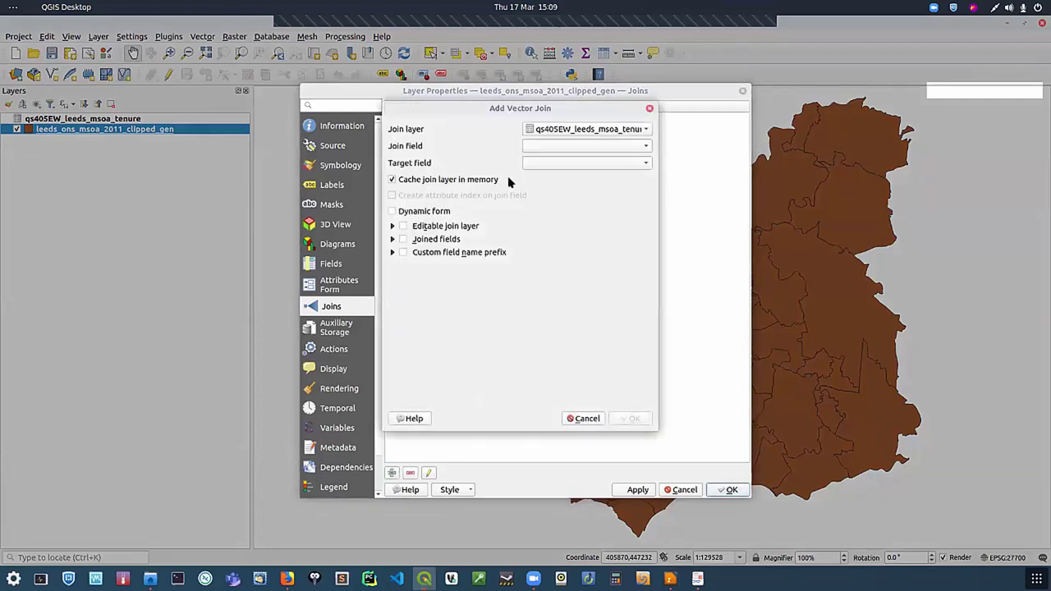
pyautogui.click(641, 146)
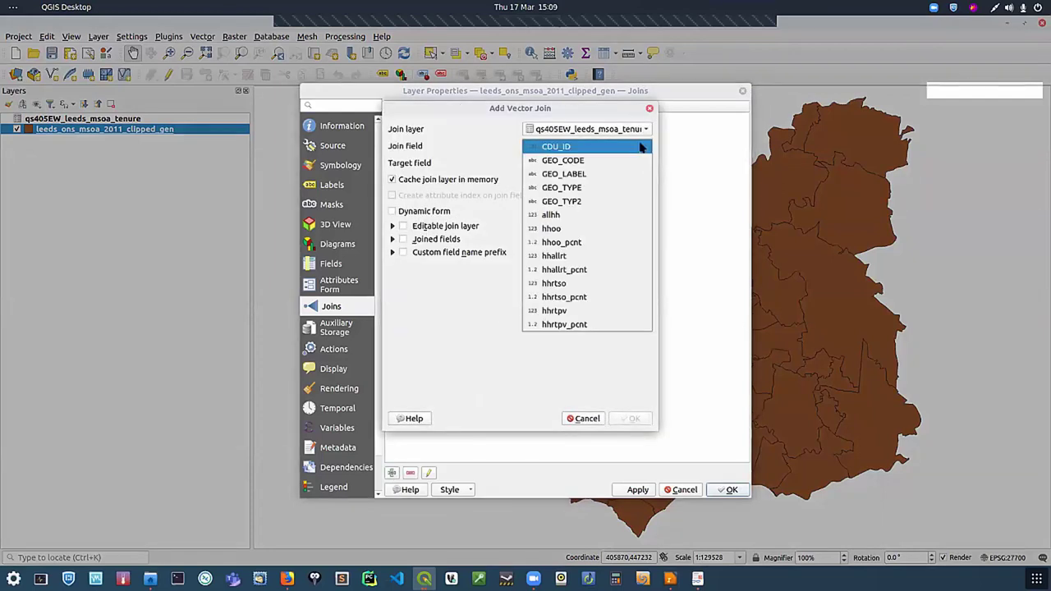
pyautogui.click(589, 160)
pyautogui.click(638, 164)
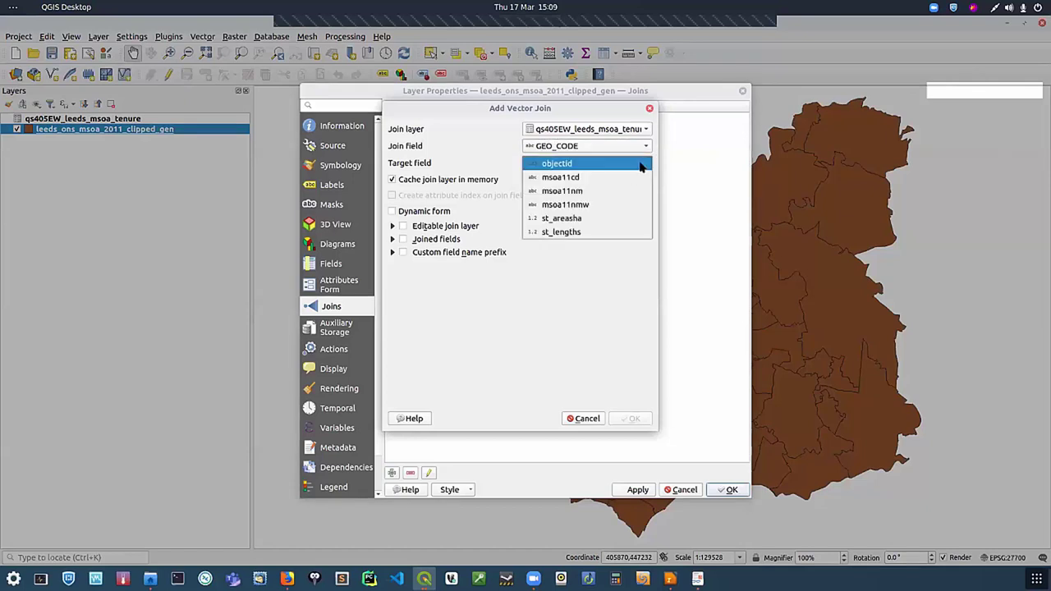
pyautogui.click(605, 177)
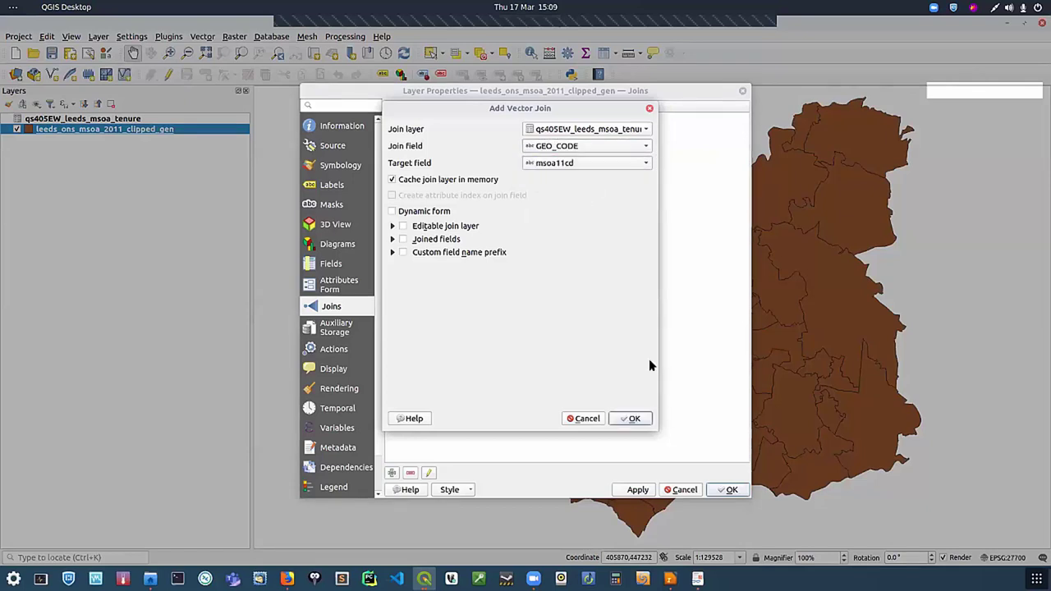
pyautogui.click(633, 419)
pyautogui.click(637, 490)
pyautogui.click(714, 490)
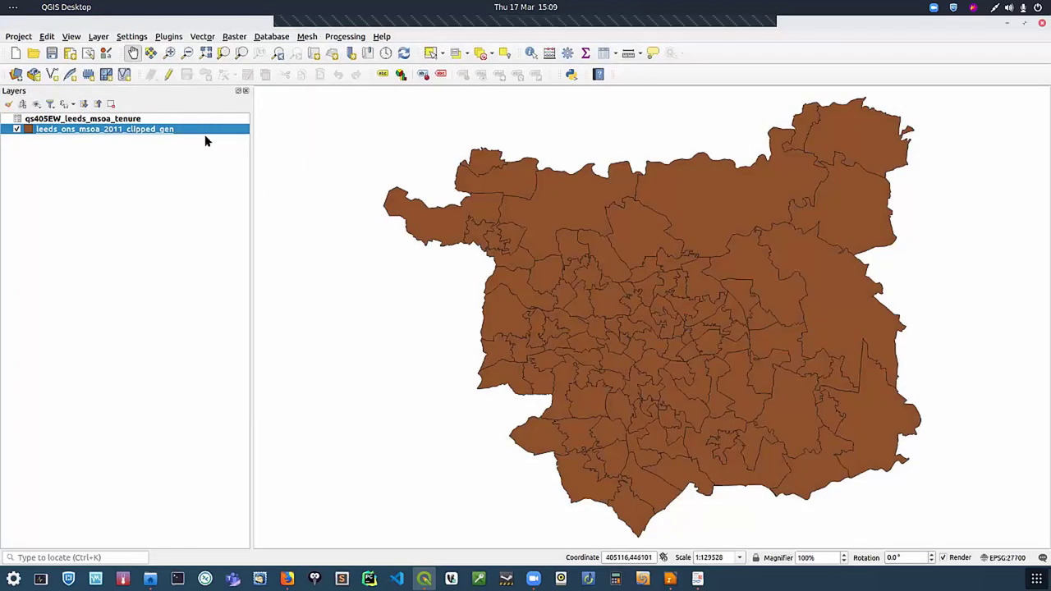
# Step: Check the leeds_ons_msoa_2011_clipped_gen attribute table for the joined tenure columns
pyautogui.rightClick(207, 140)
pyautogui.click(283, 282)
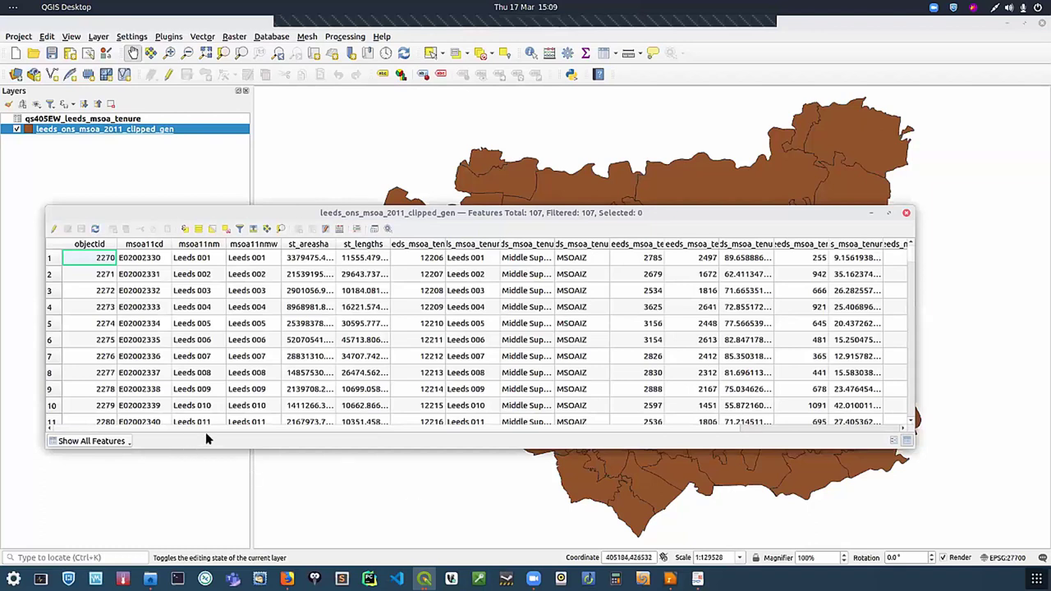
pyautogui.moveTo(246, 427); pyautogui.dragTo(410, 425)
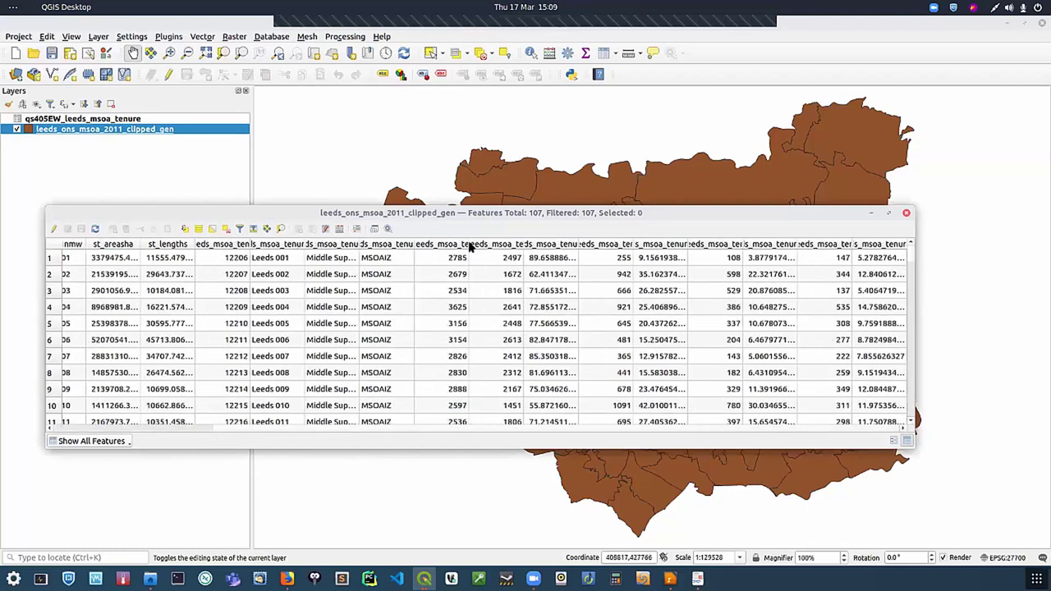
pyautogui.click(906, 213)
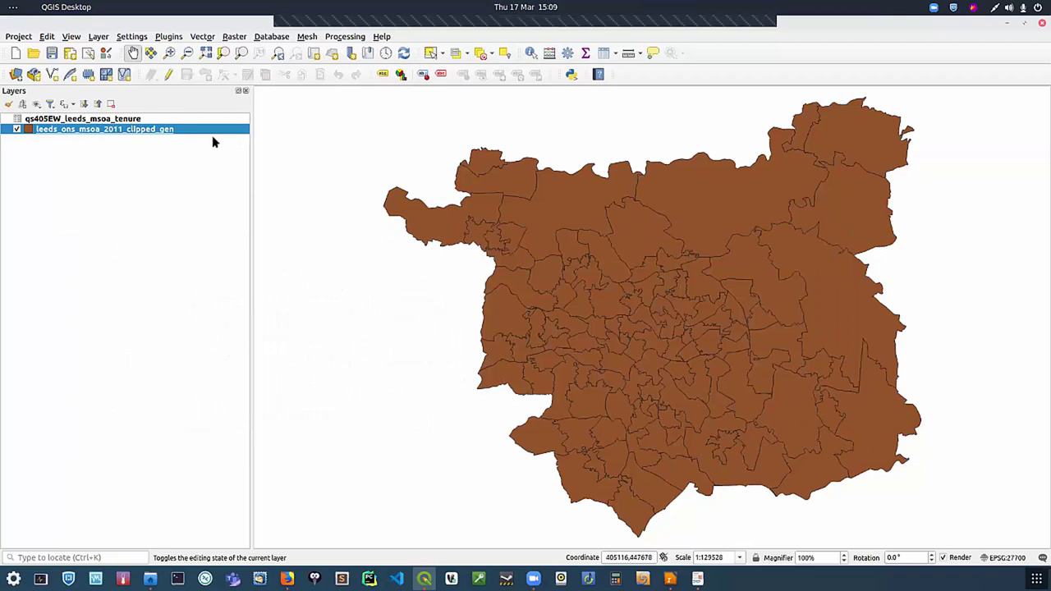
# Step: Reopen the Leeds boundary layer's attribute table, enlarge its window and examine the joined household counts and percentages
pyautogui.rightClick(200, 129)
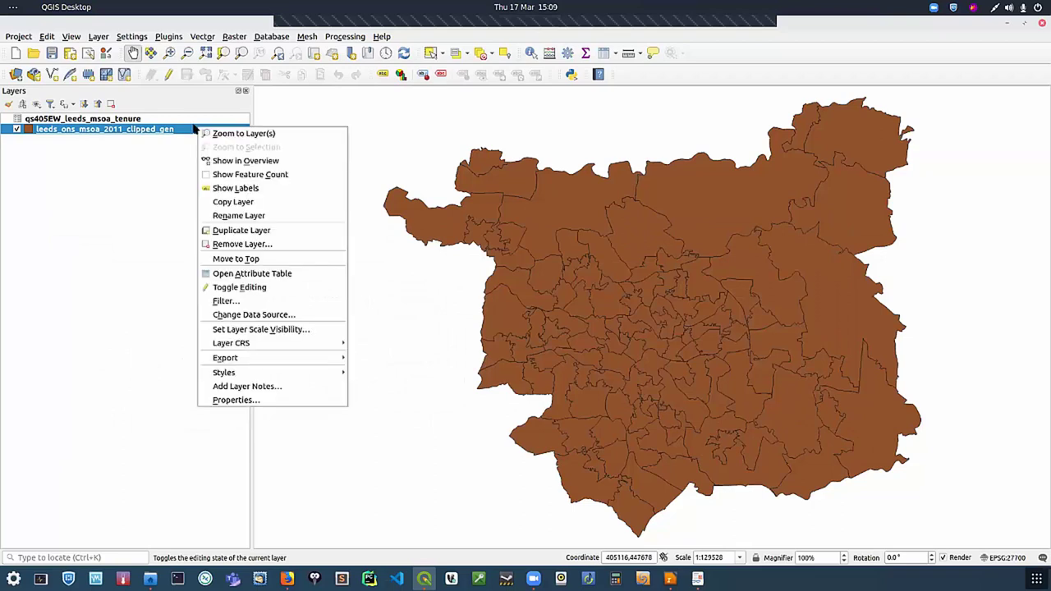
pyautogui.click(251, 273)
pyautogui.moveTo(399, 205); pyautogui.dragTo(432, 74)
pyautogui.moveTo(172, 430); pyautogui.dragTo(699, 434)
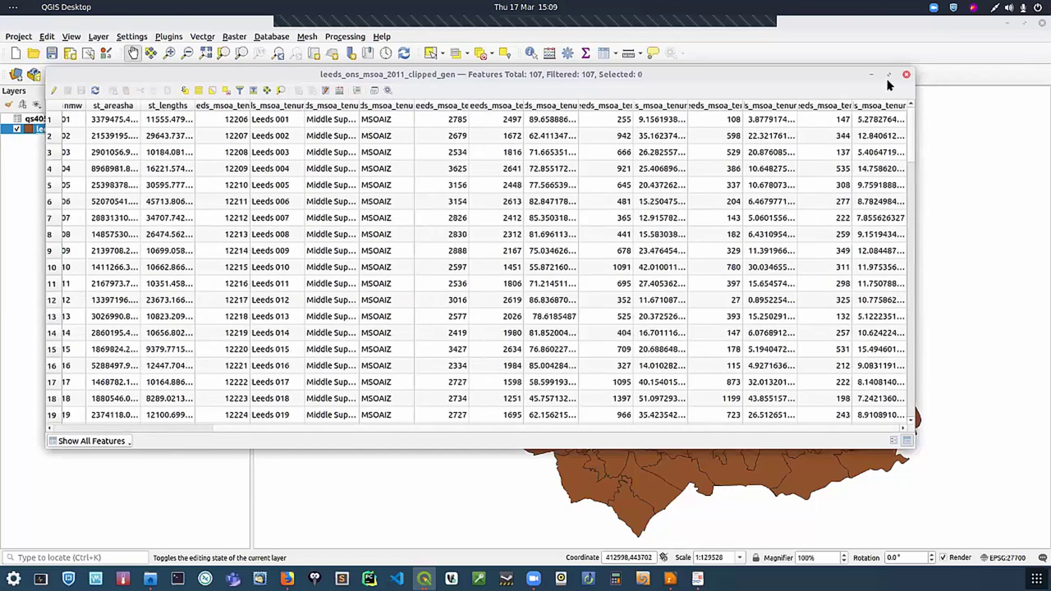
pyautogui.moveTo(910, 442); pyautogui.dragTo(952, 489)
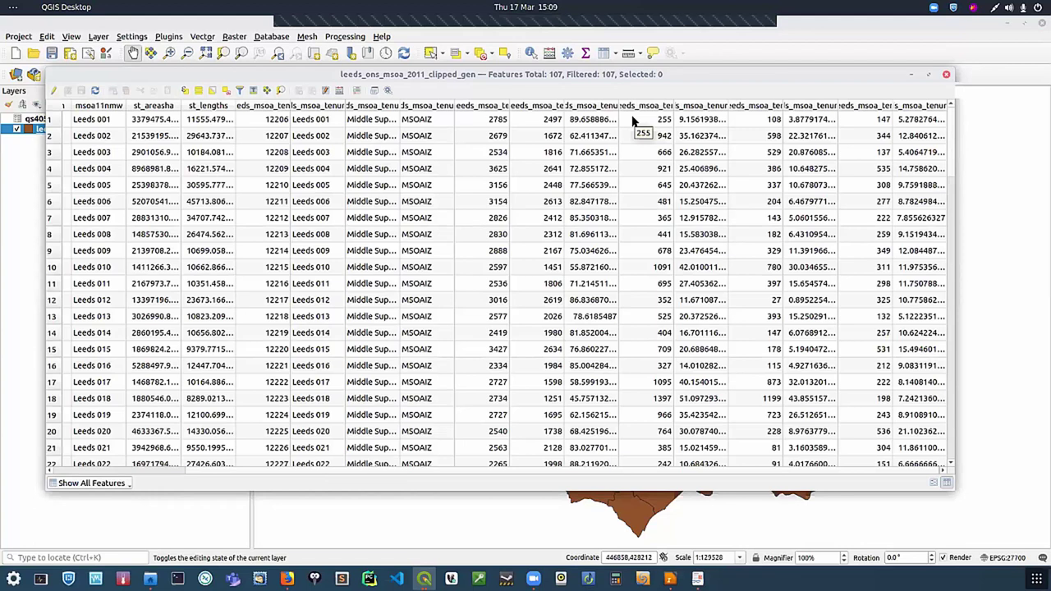
pyautogui.click(945, 74)
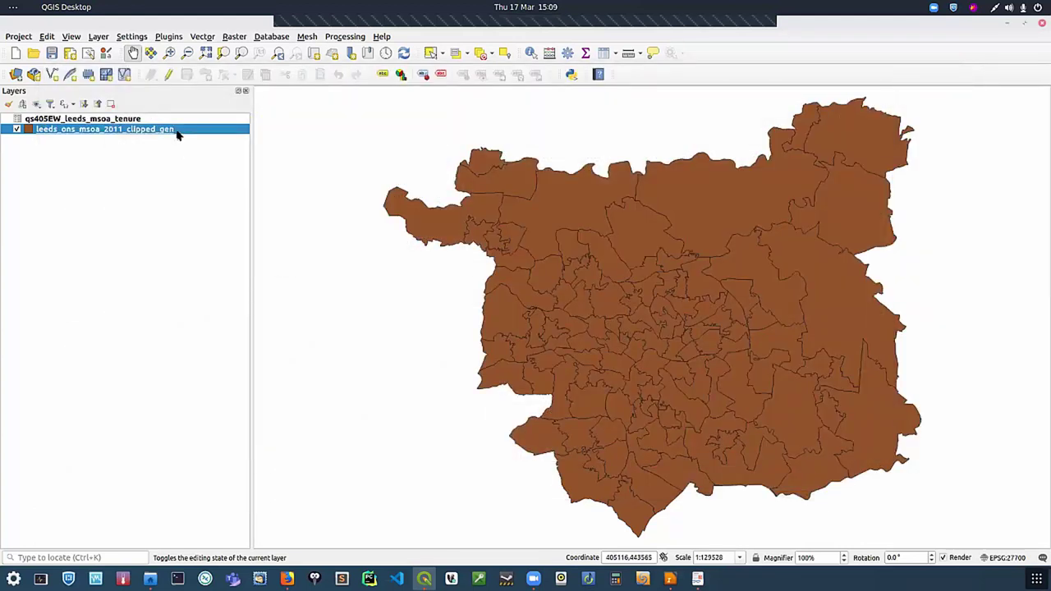
# Step: Give the leeds_ons_msoa_2011_clipped_gen layer graduated symbology on qs405EW_leeds_msoa_tenure_hhrtpv_pcnt and classify it into 5 classes
pyautogui.doubleClick(174, 130)
pyautogui.click(337, 167)
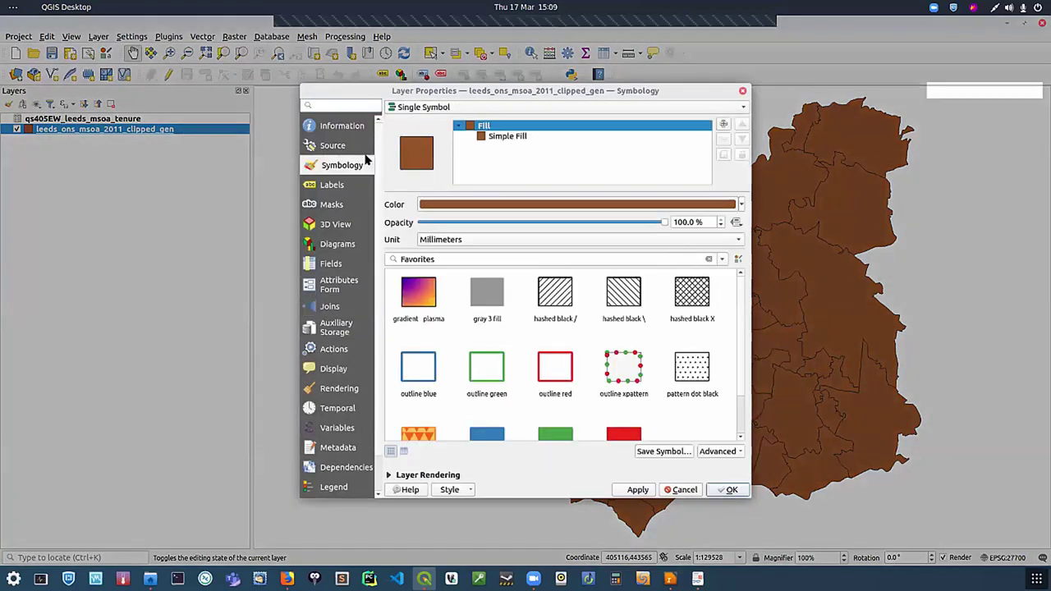
pyautogui.click(742, 110)
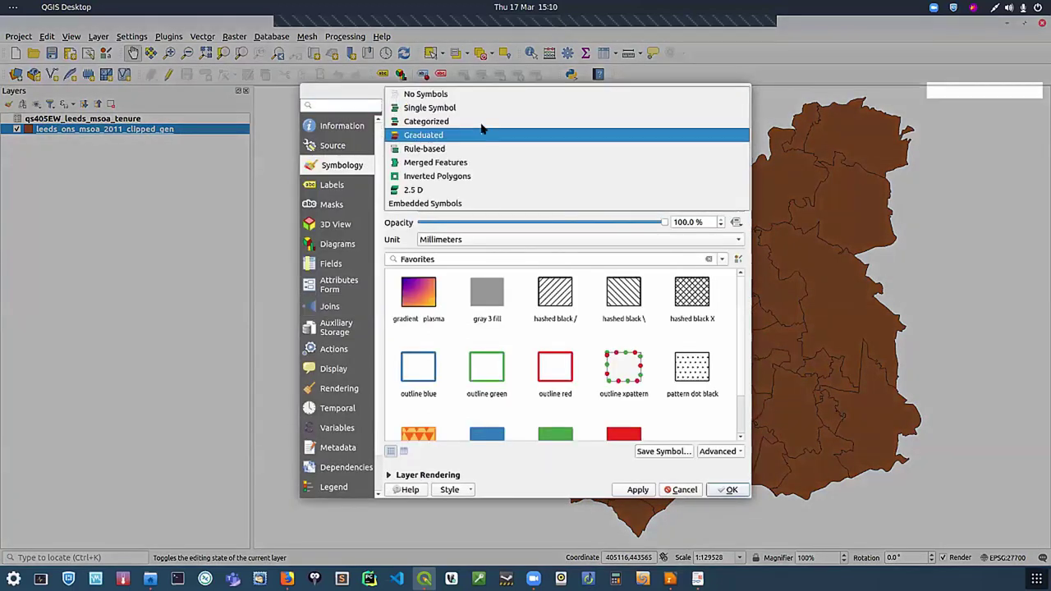
pyautogui.click(472, 134)
pyautogui.click(726, 123)
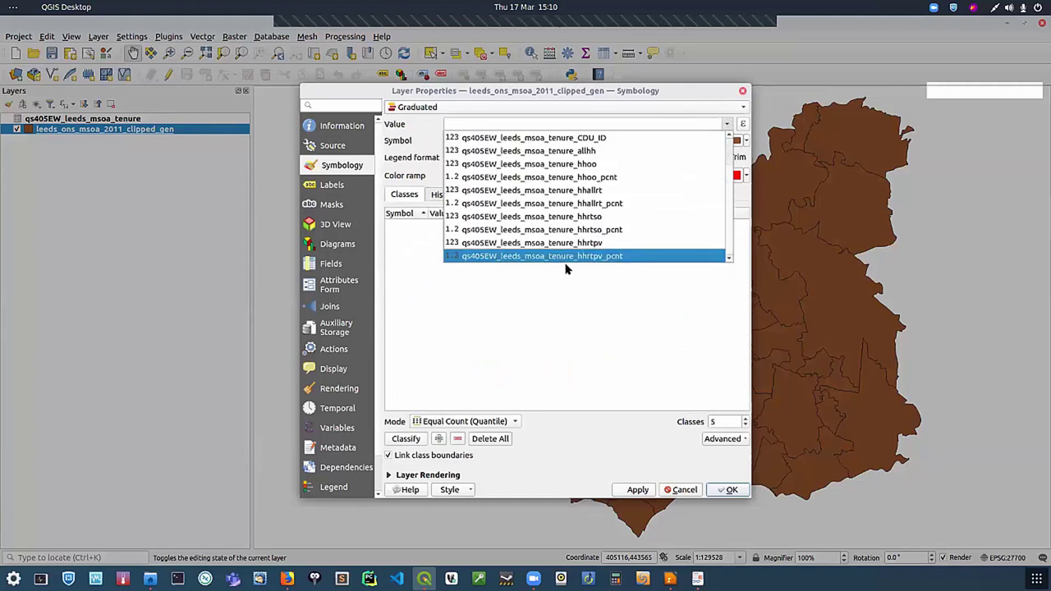
pyautogui.click(575, 256)
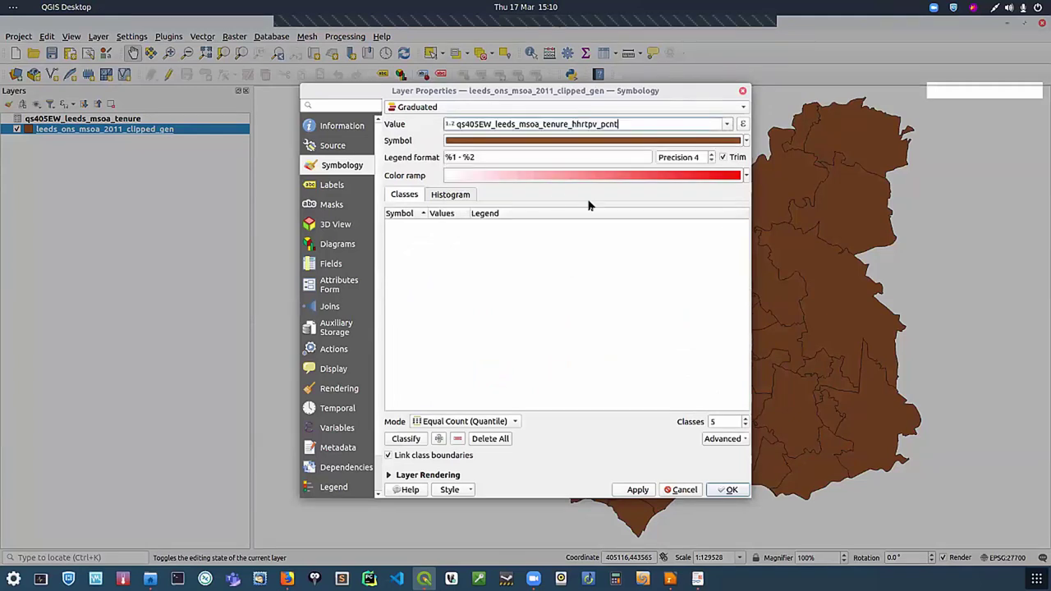
pyautogui.click(401, 438)
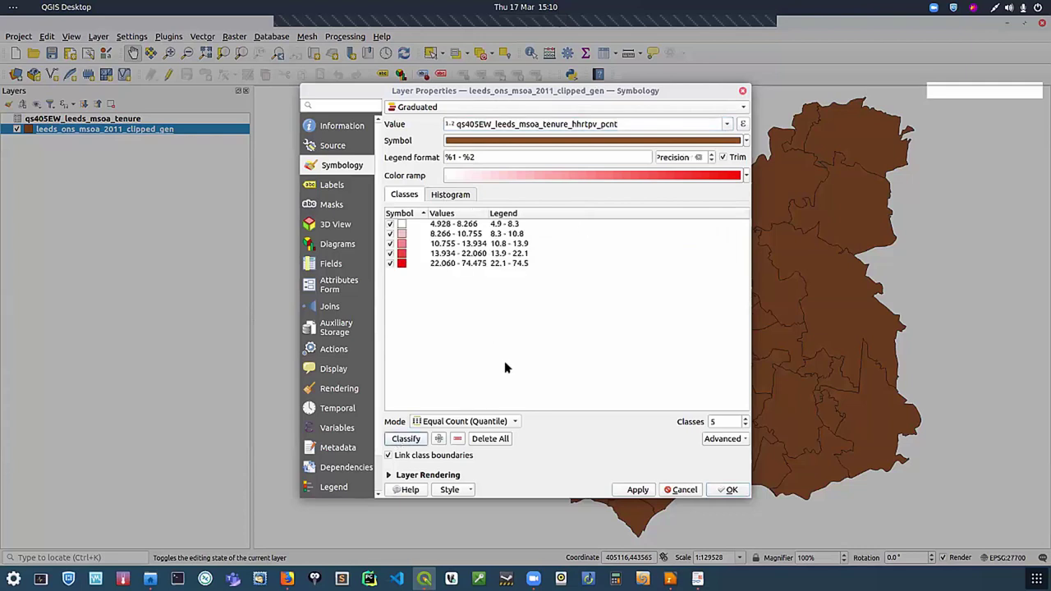
# Step: Switch the classification mode to Natural Breaks (Jenks), choose a white-to-green color ramp and apply the styling to the map
pyautogui.click(465, 421)
pyautogui.click(460, 460)
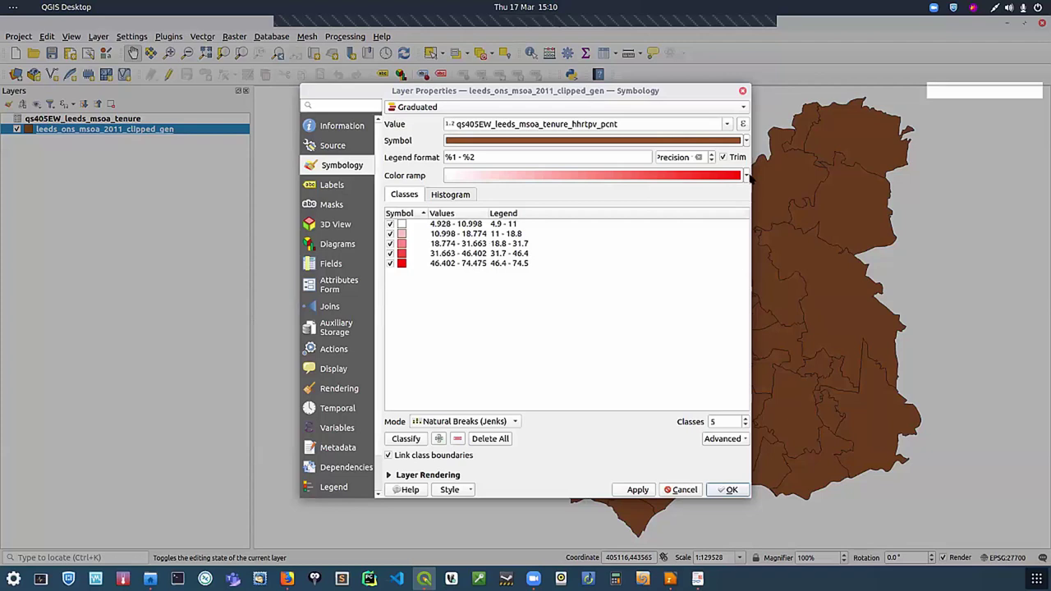
pyautogui.click(747, 176)
pyautogui.click(490, 246)
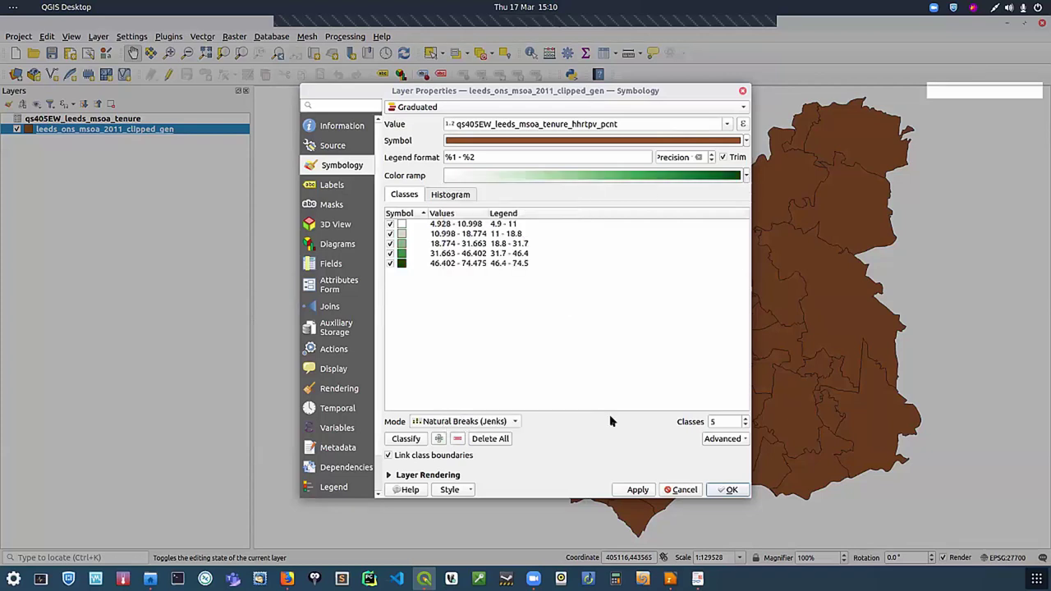
pyautogui.click(638, 489)
pyautogui.click(718, 489)
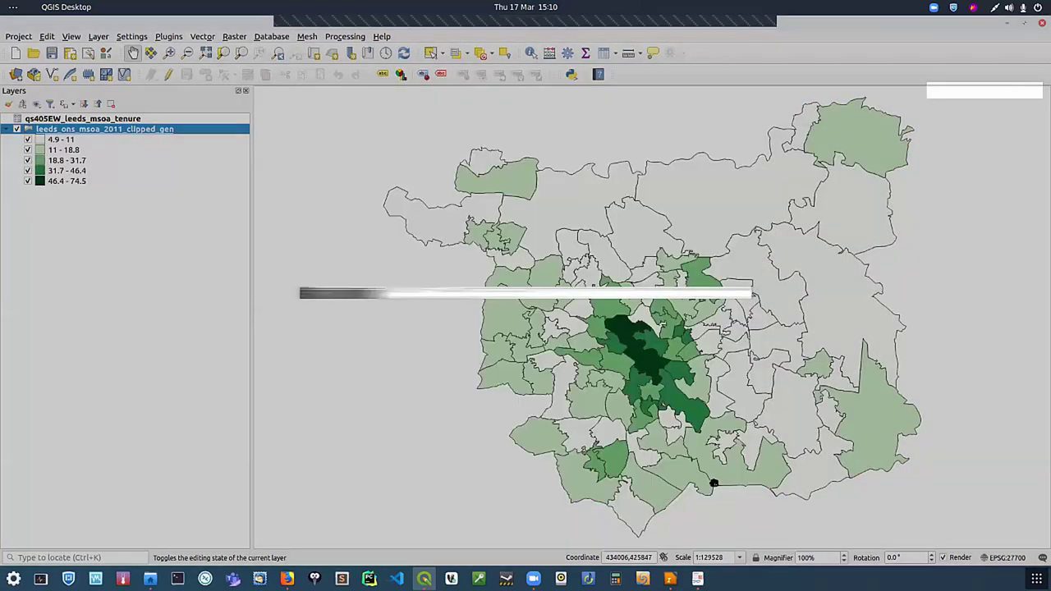
pyautogui.moveTo(661, 220); pyautogui.dragTo(564, 230)
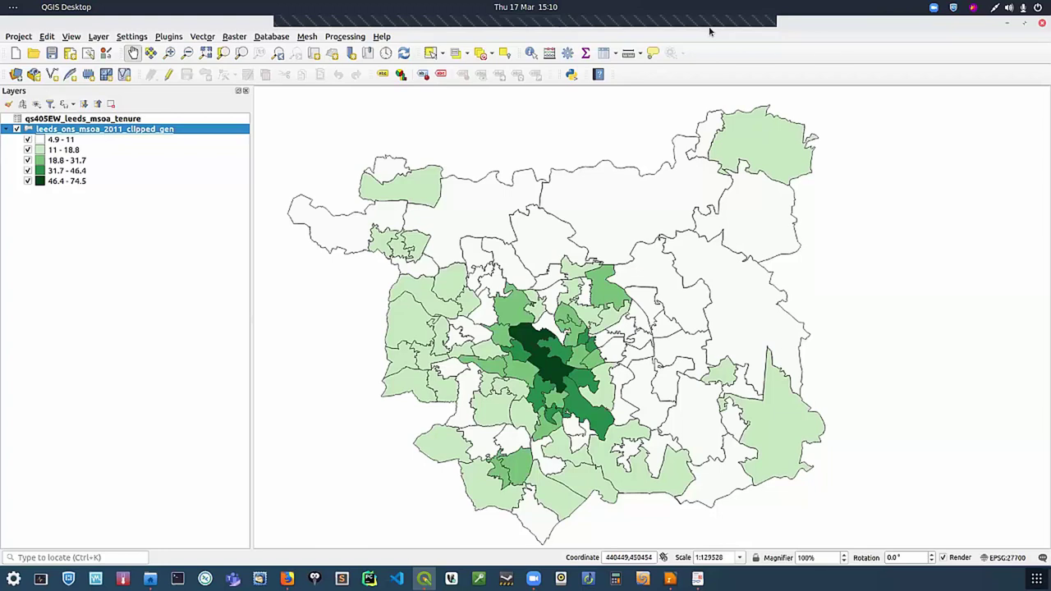
# Step: Find the cartogram3 plugin by searching for "Cartogram" and install it
pyautogui.click(168, 37)
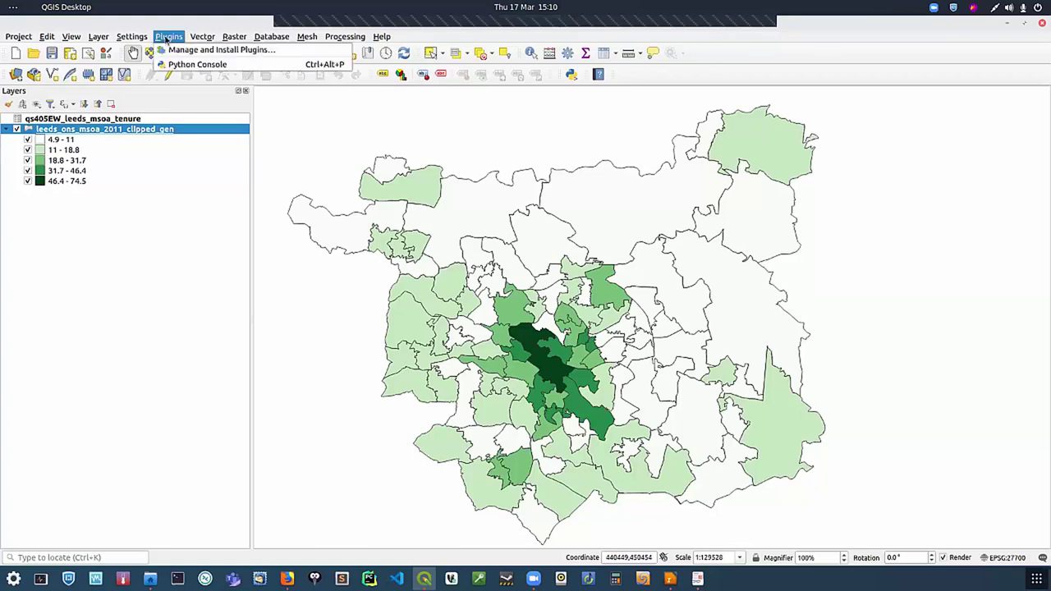
pyautogui.click(172, 51)
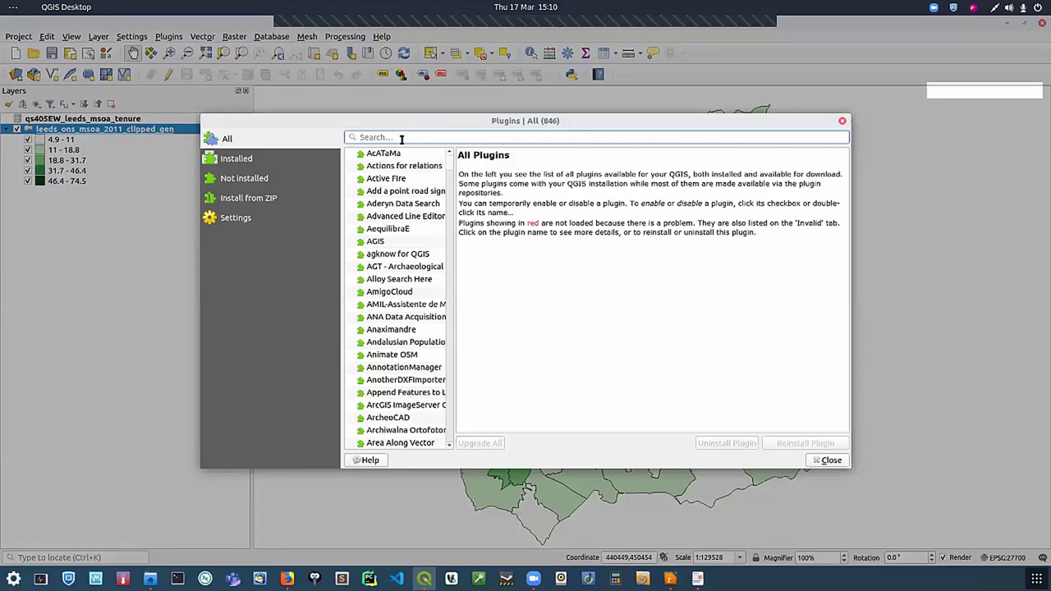
pyautogui.write('Ca')
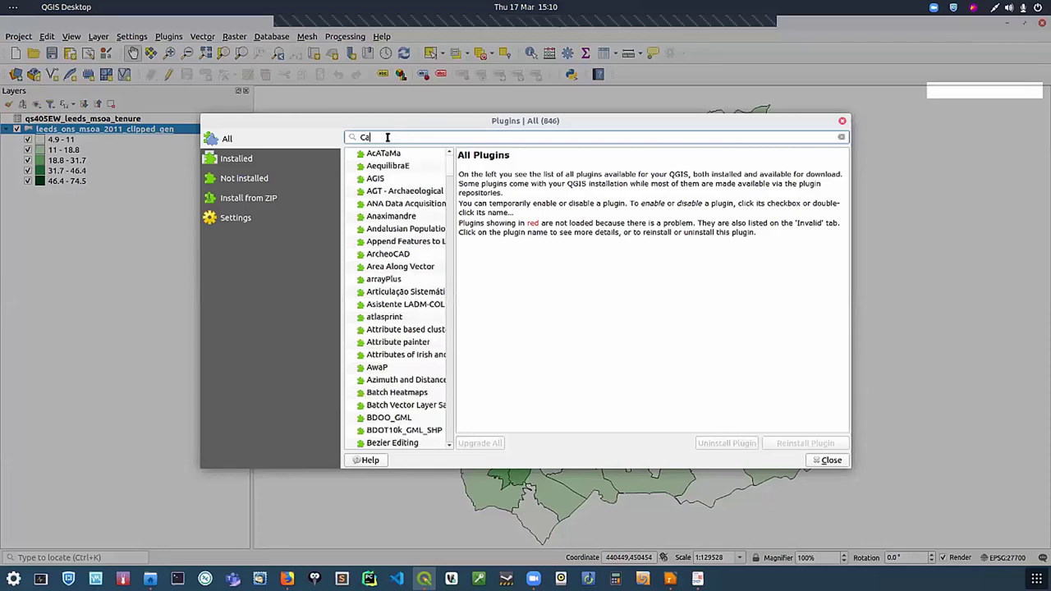
pyautogui.write('rtogram')
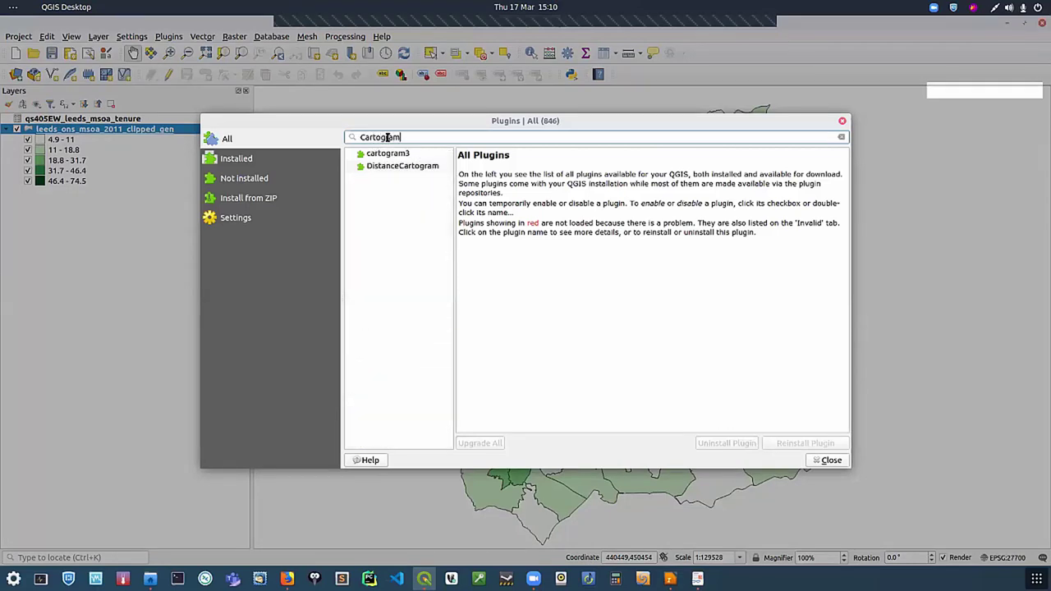
pyautogui.click(387, 154)
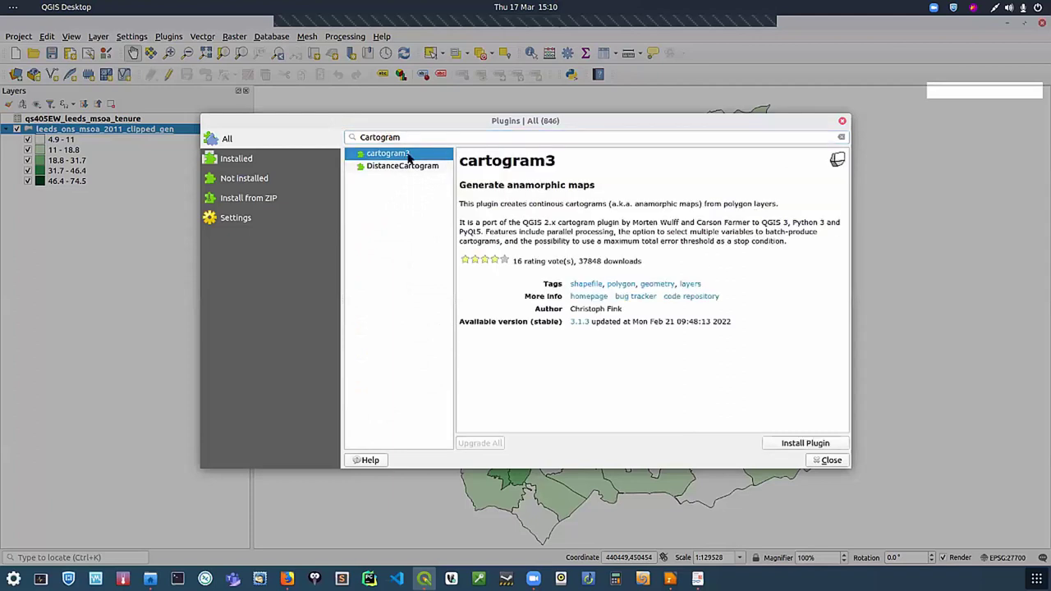
pyautogui.click(800, 447)
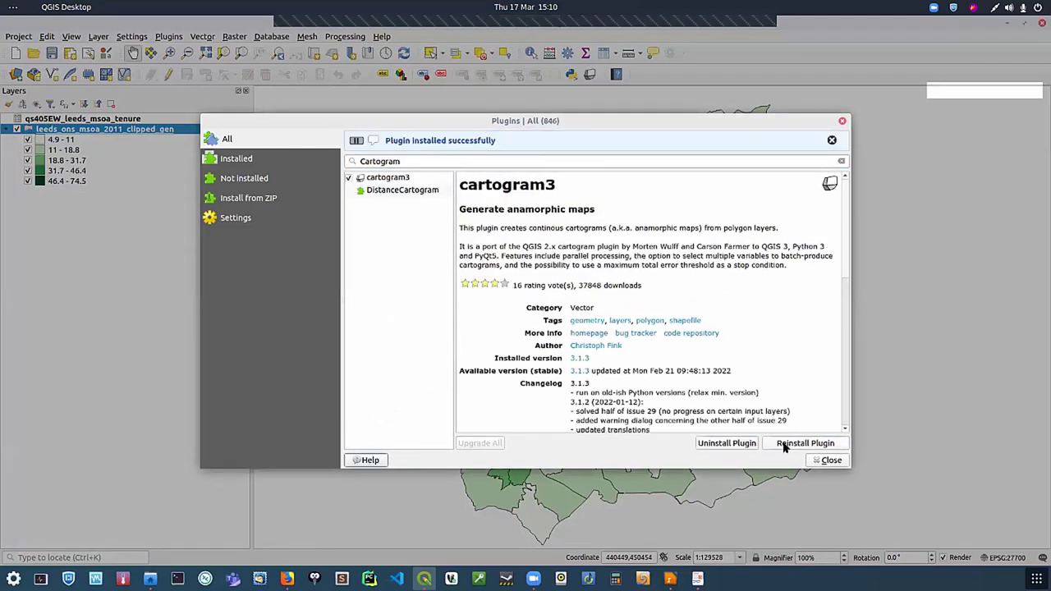
pyautogui.click(828, 461)
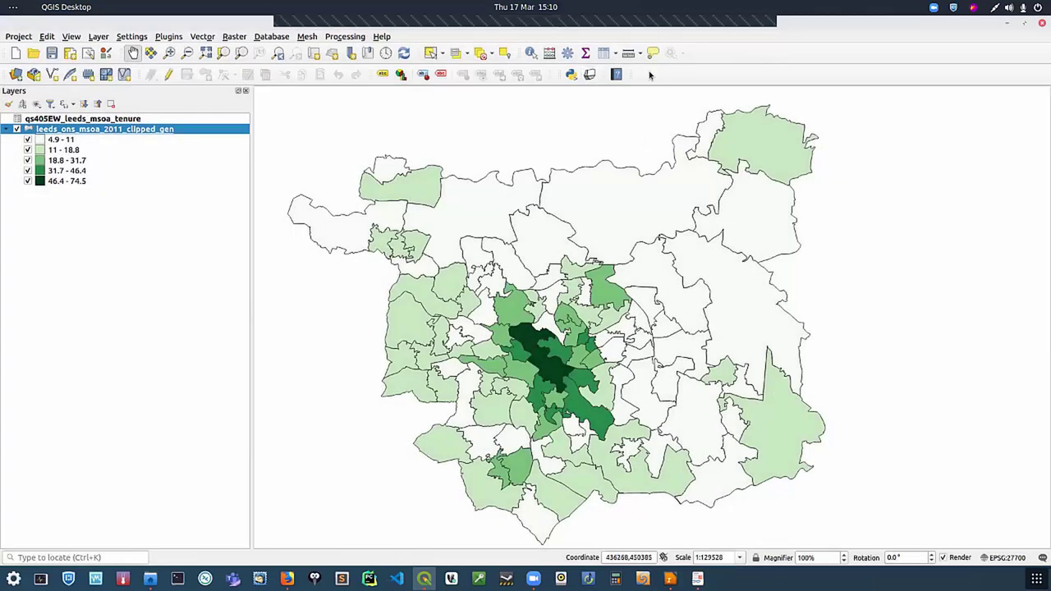
# Step: Generate a cartogram of leeds_ons_msoa_2011_clipped_gen from qs405EW_leeds_msoa_tenure_hhrtpv_pcnt, with 10 maximum iterations and 10.00% maximum average error
pyautogui.click(590, 75)
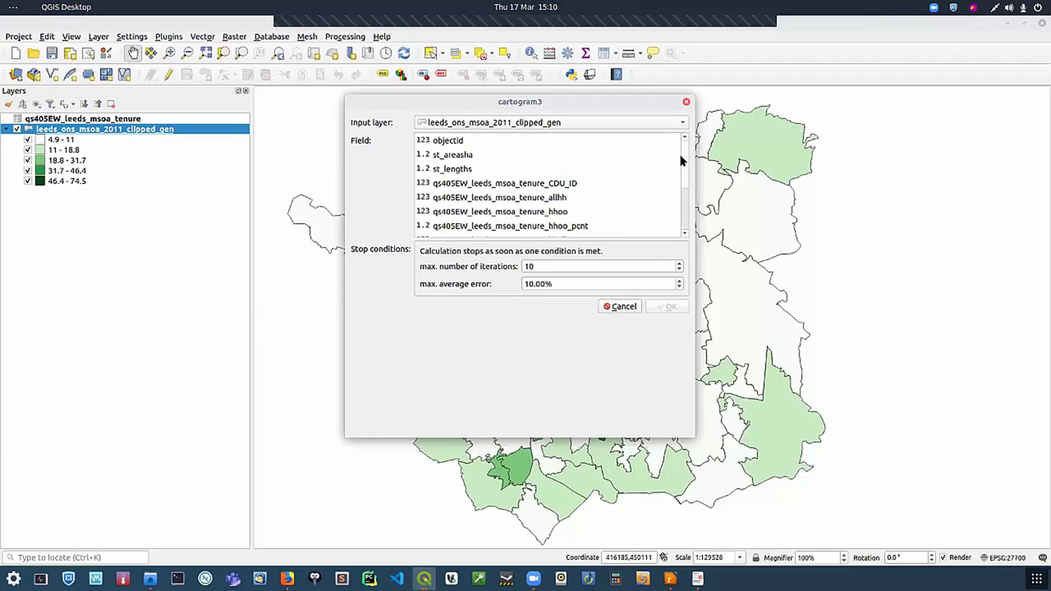
pyautogui.scroll(-2, 682, 205)
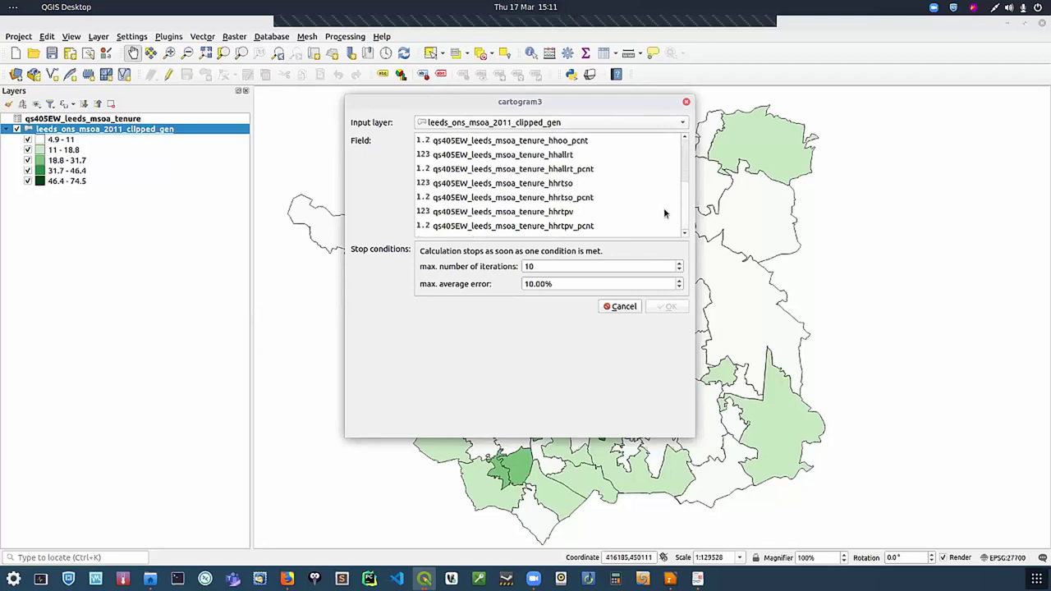
pyautogui.click(590, 227)
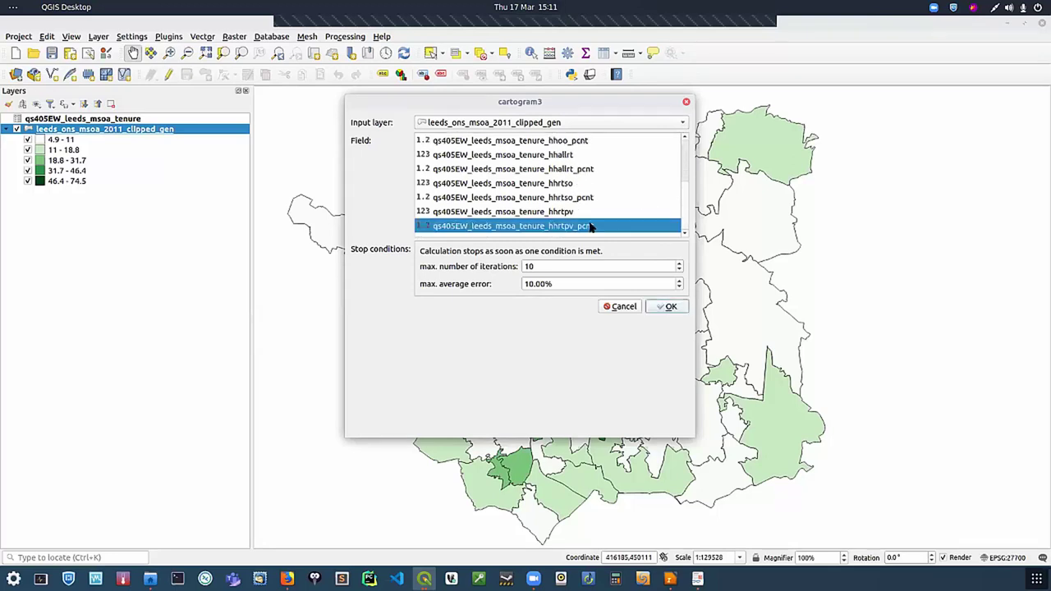
pyautogui.click(666, 306)
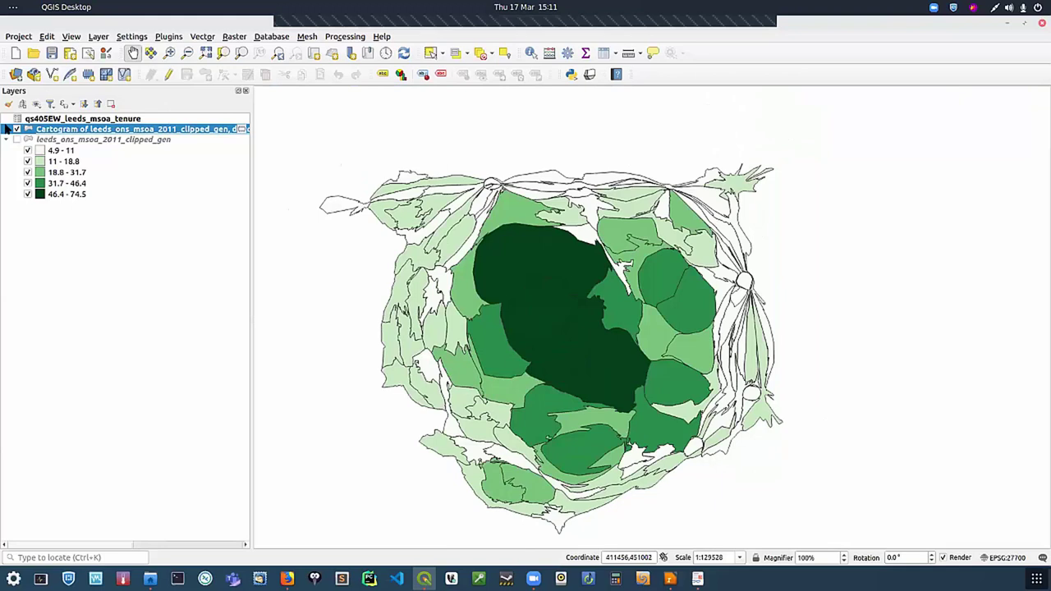
# Step: Compare the cartogram with the original Leeds boundary layer by toggling their visibility, ending with only the original layer shown
pyautogui.click(7, 129)
pyautogui.click(16, 129)
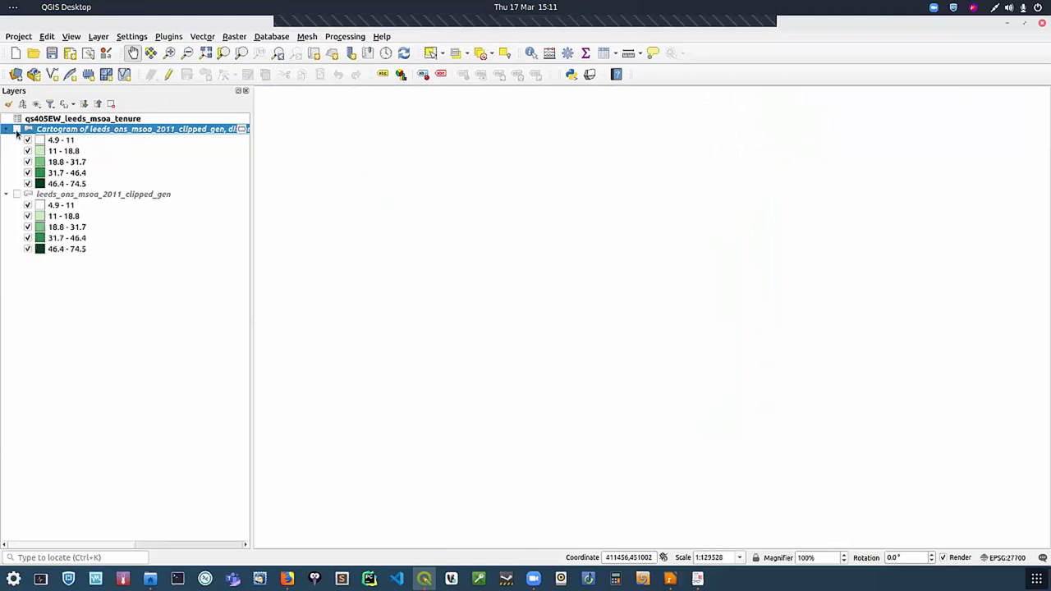
pyautogui.click(17, 129)
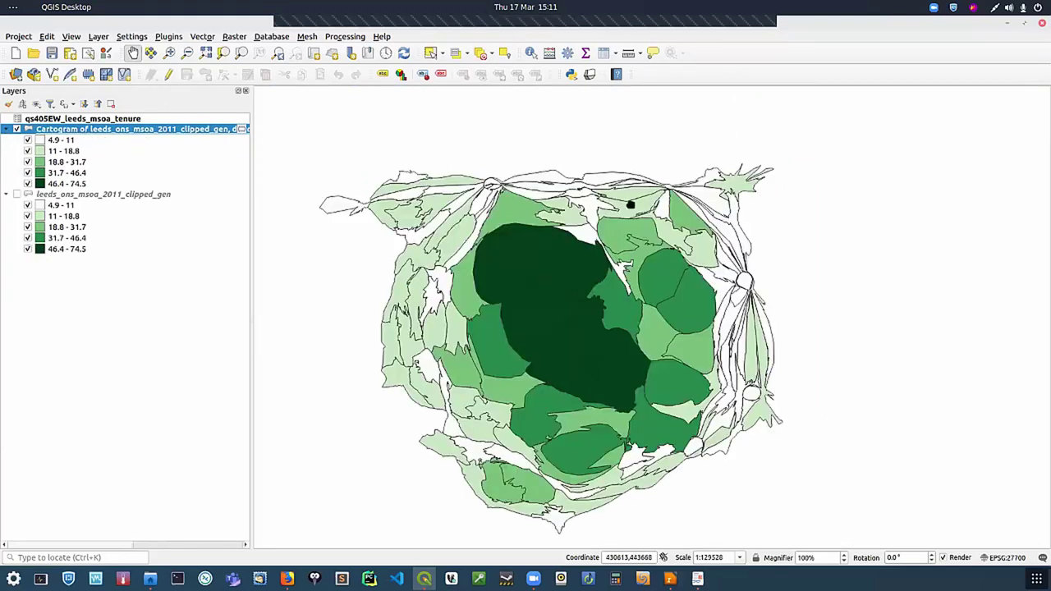
pyautogui.click(17, 194)
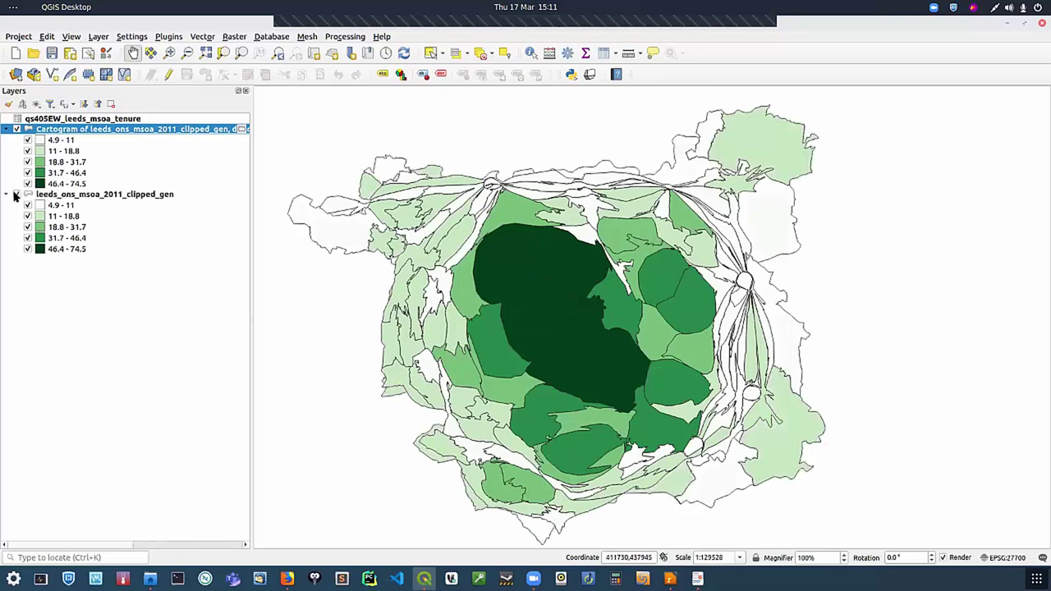
pyautogui.click(17, 130)
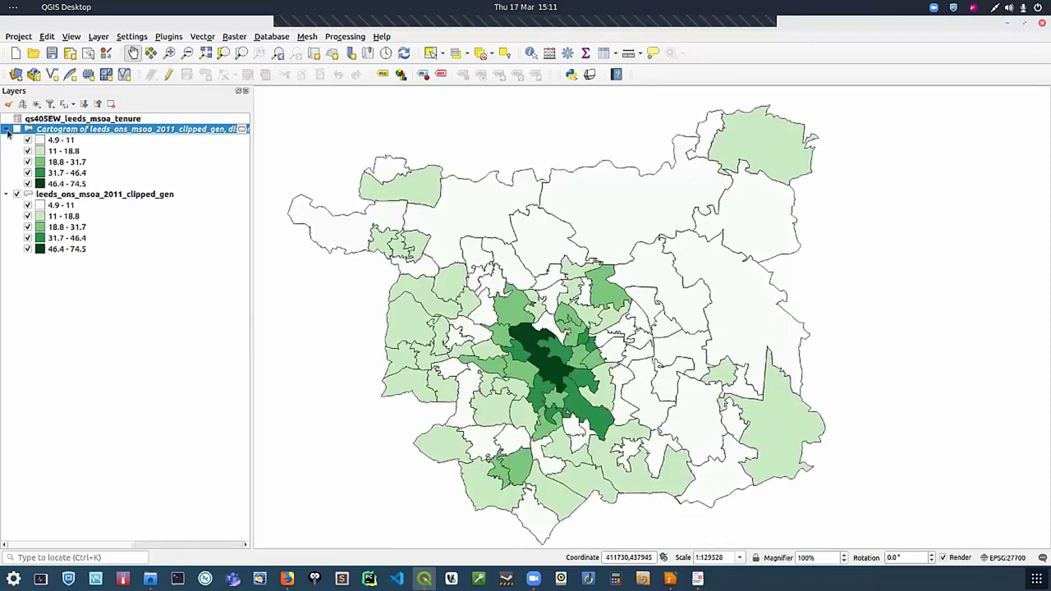
pyautogui.click(18, 129)
pyautogui.click(17, 130)
pyautogui.click(17, 130)
pyautogui.click(18, 195)
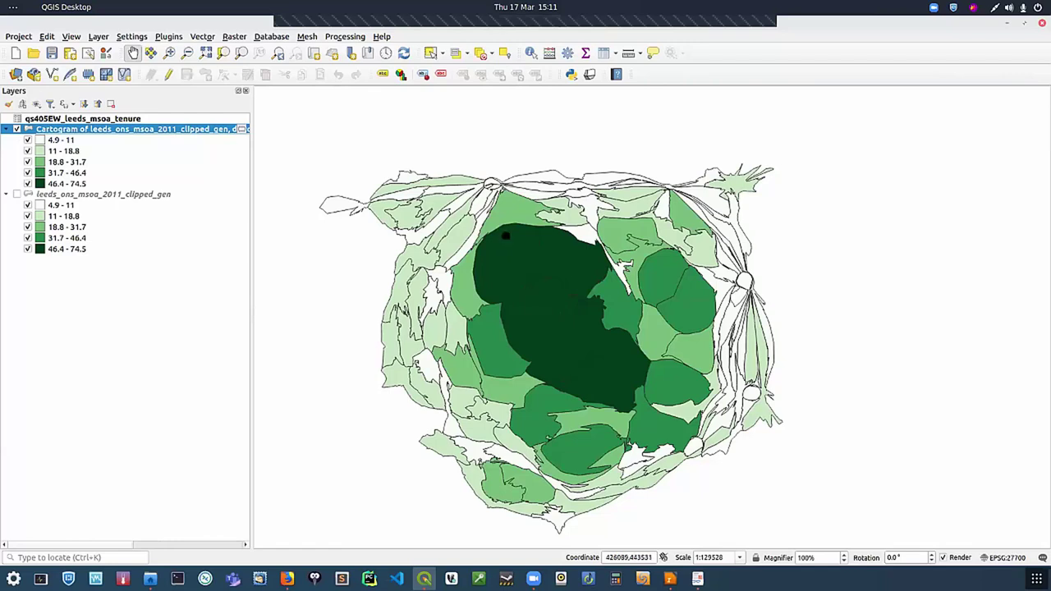
pyautogui.click(17, 129)
pyautogui.click(16, 193)
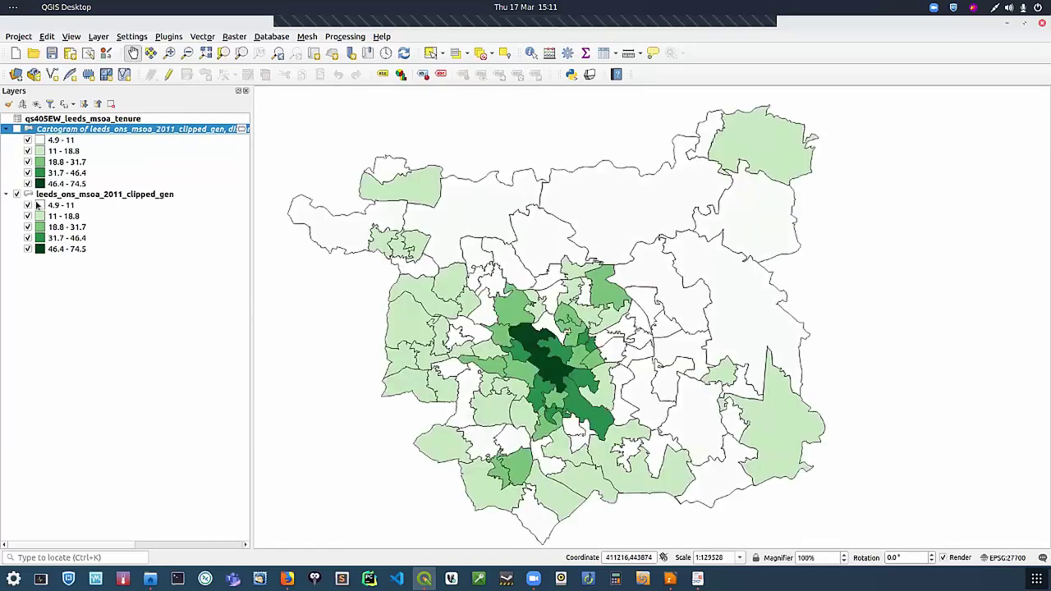
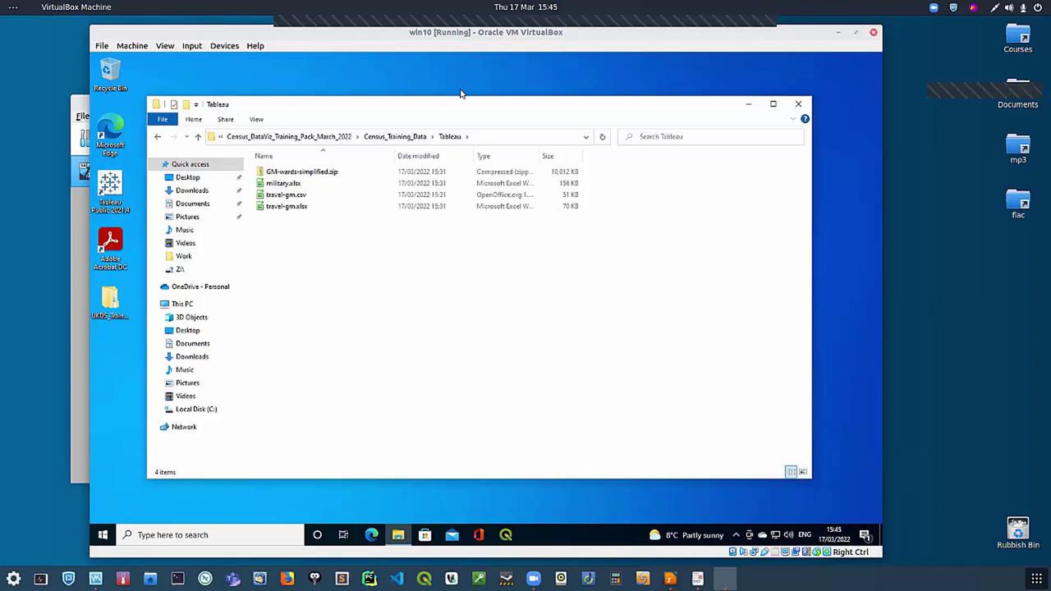
# Step: Review the Tableau folder inside Census_Training_Data on the Windows virtual machine, minimise the file window and launch Tableau Public
pyautogui.moveTo(363, 34); pyautogui.dragTo(356, 40)
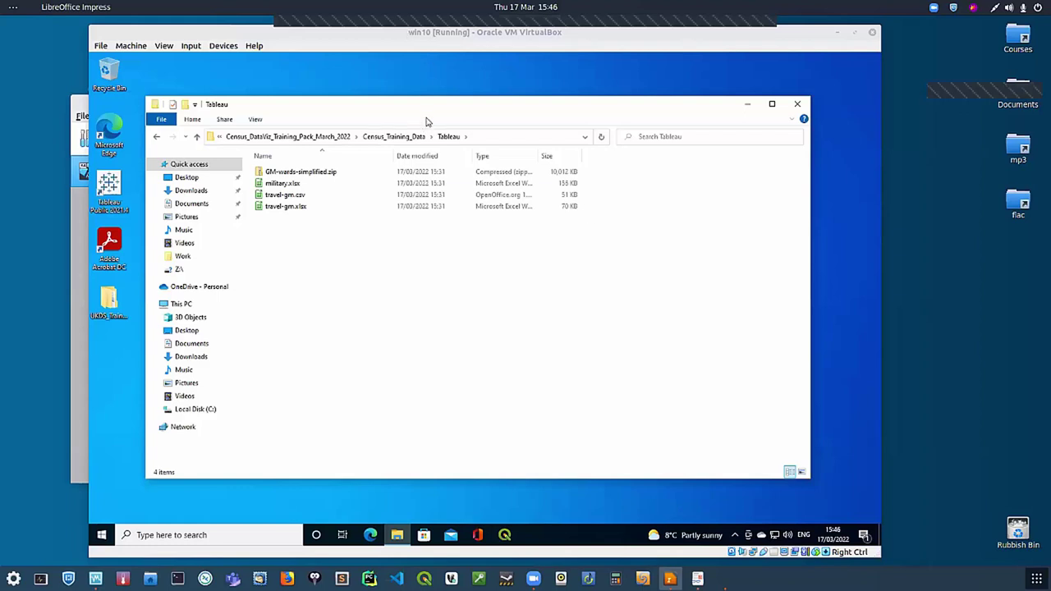
pyautogui.moveTo(434, 107); pyautogui.dragTo(438, 105)
pyautogui.hotkey('alt', 'Up')
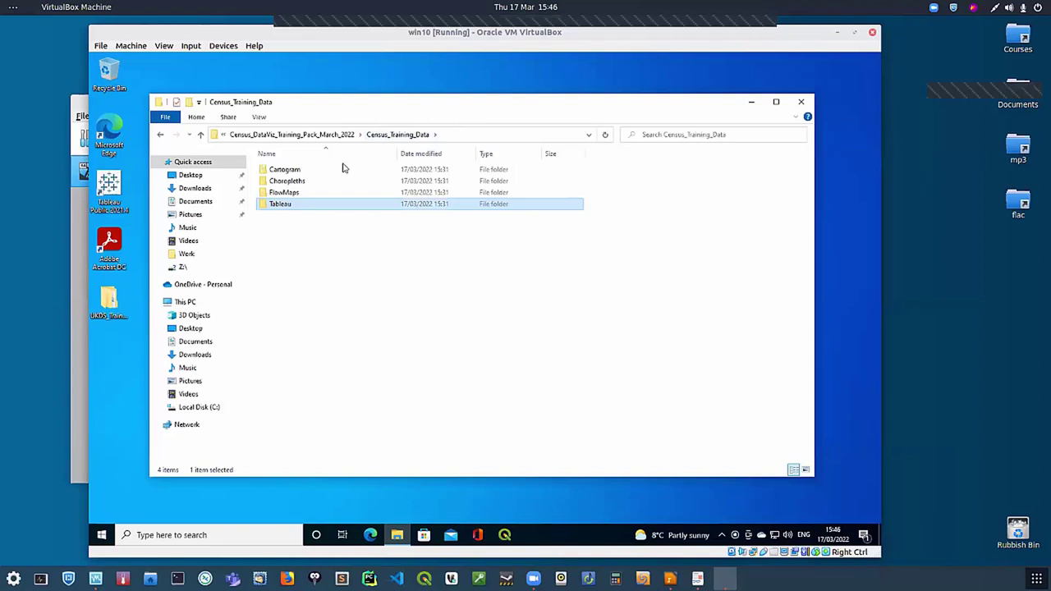
pyautogui.doubleClick(287, 204)
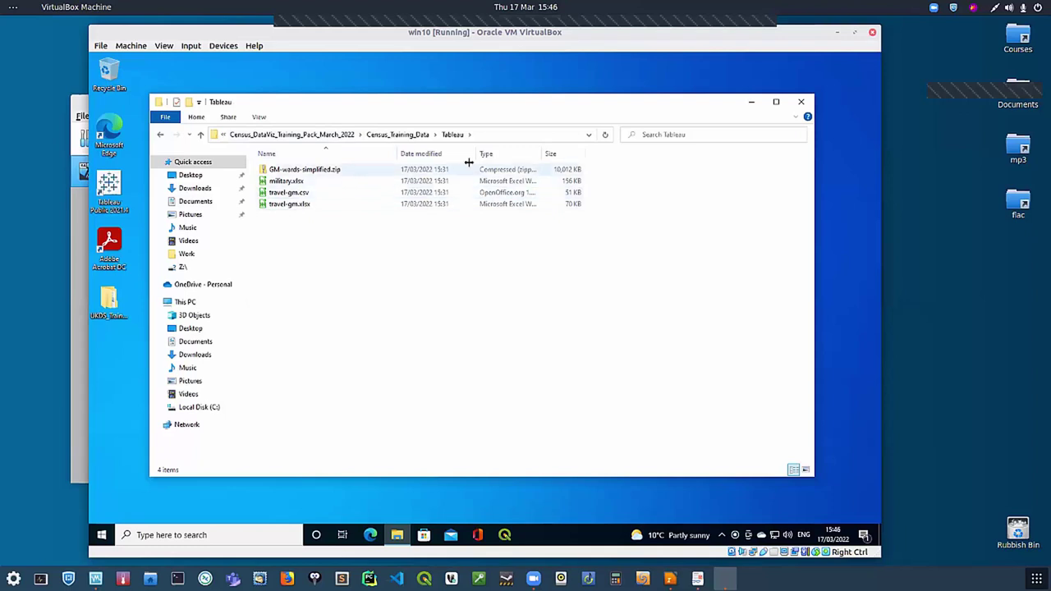
pyautogui.click(749, 103)
pyautogui.doubleClick(109, 188)
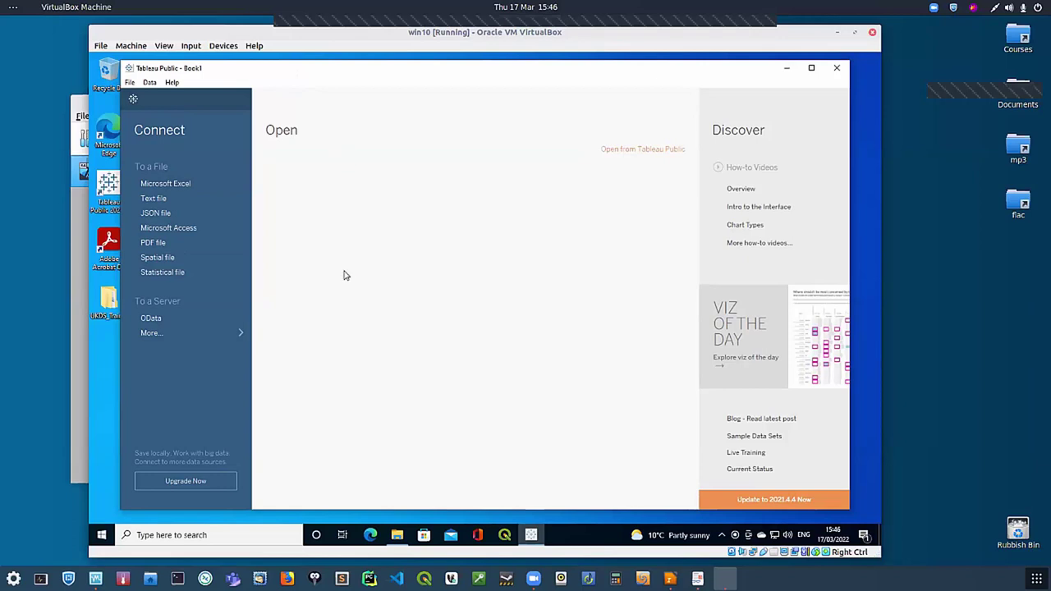
# Step: Inspect the contents of travel-gm.csv from the Tableau folder in Notepad and close the file
pyautogui.click(394, 545)
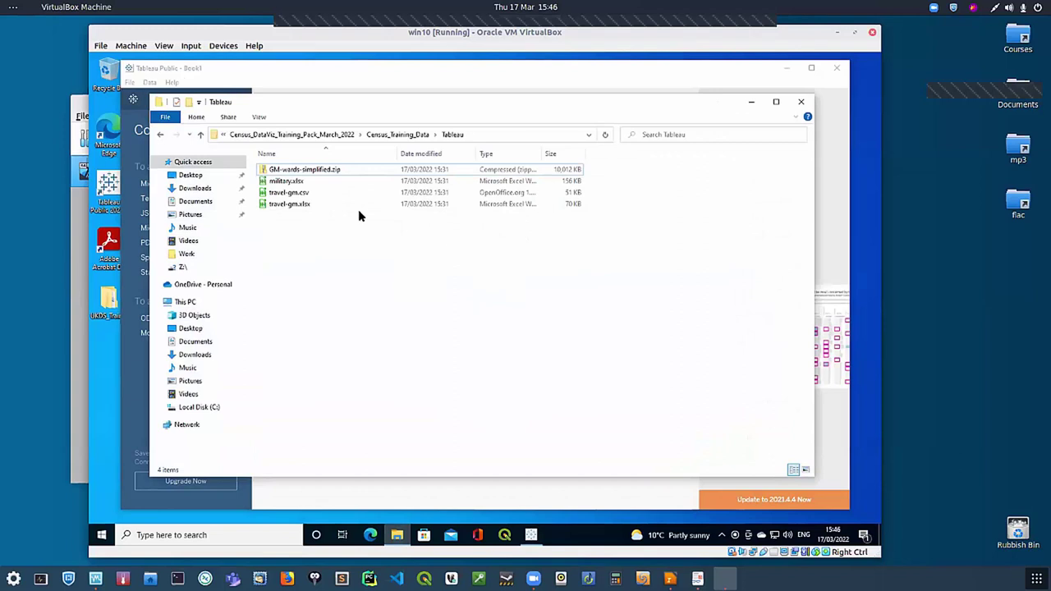
pyautogui.click(304, 195)
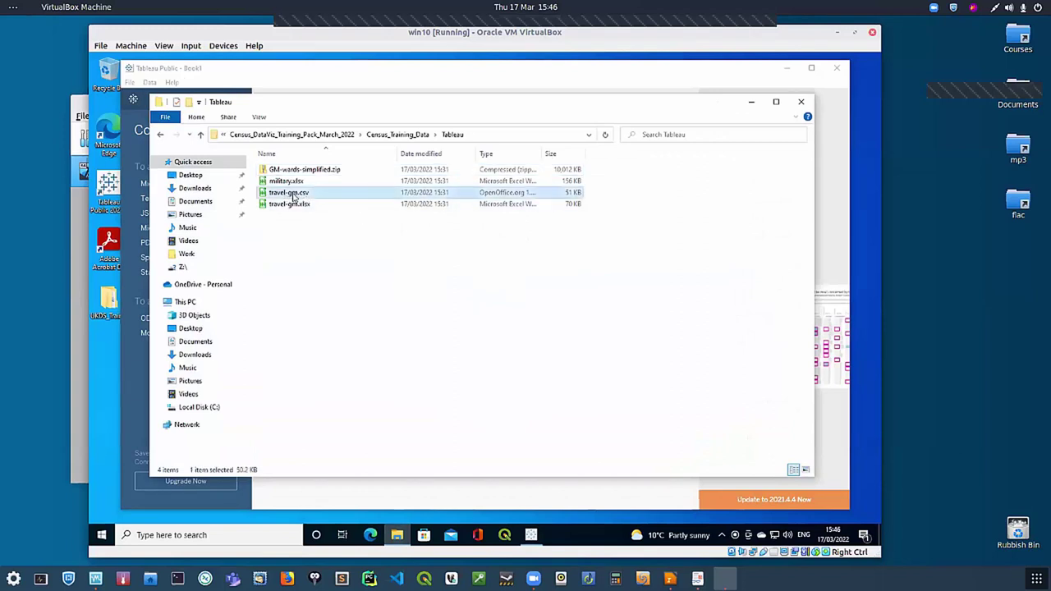
pyautogui.rightClick(297, 193)
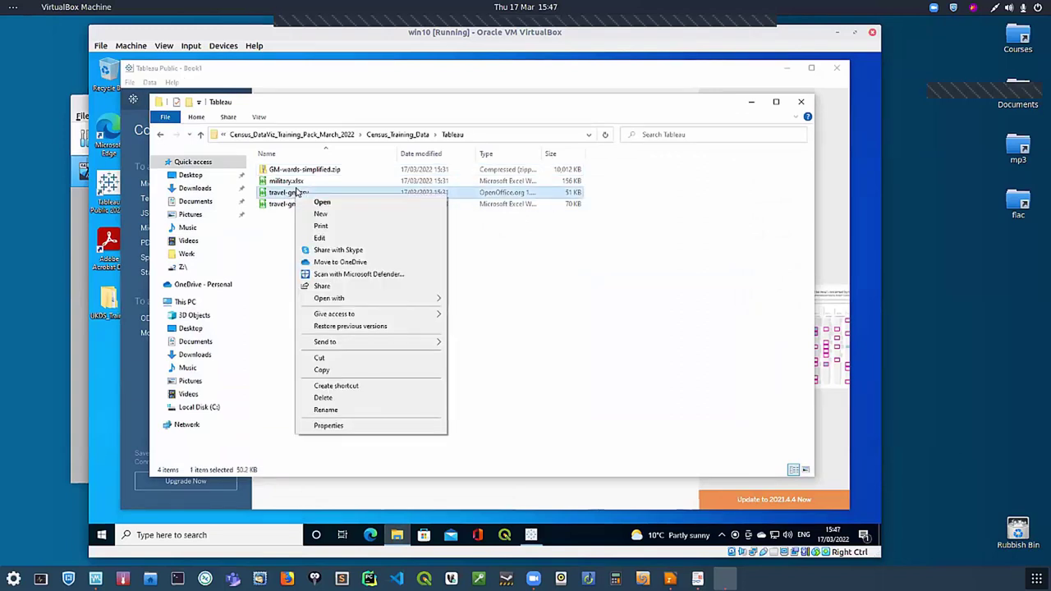
pyautogui.moveTo(341, 300)
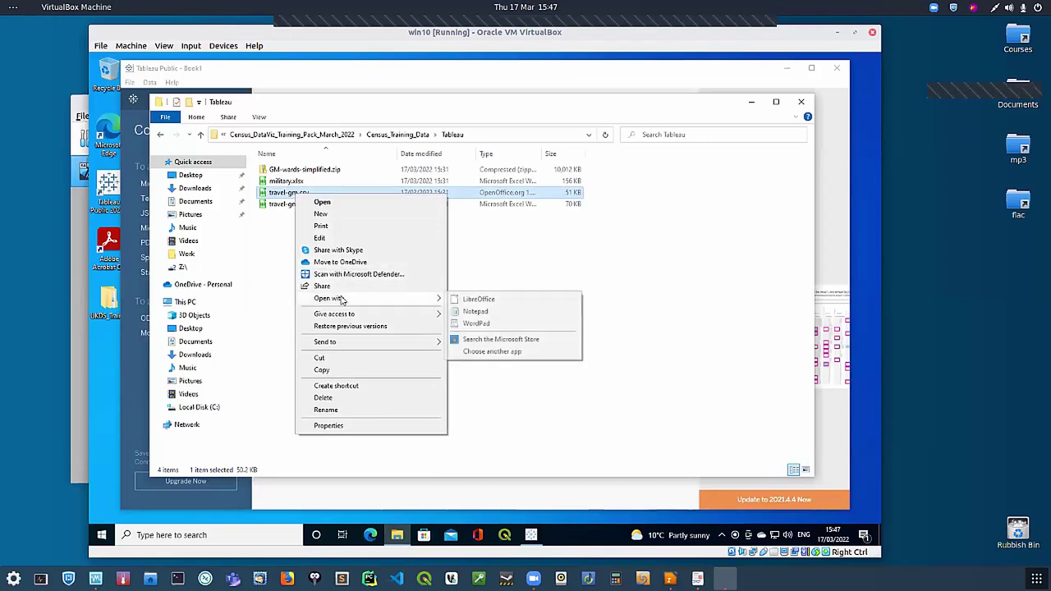
pyautogui.click(483, 313)
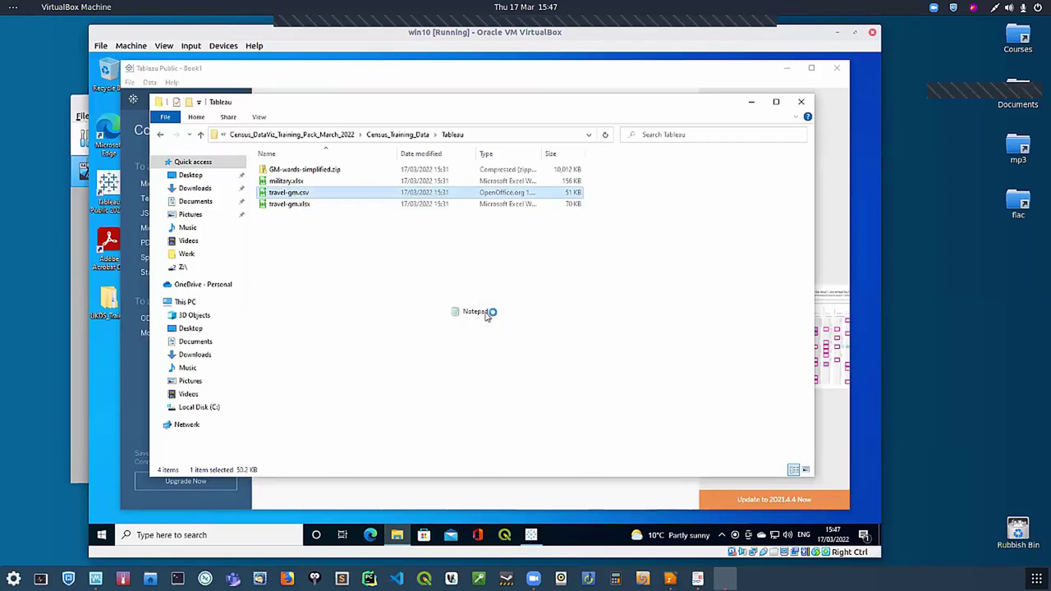
pyautogui.moveTo(435, 158); pyautogui.dragTo(341, 92)
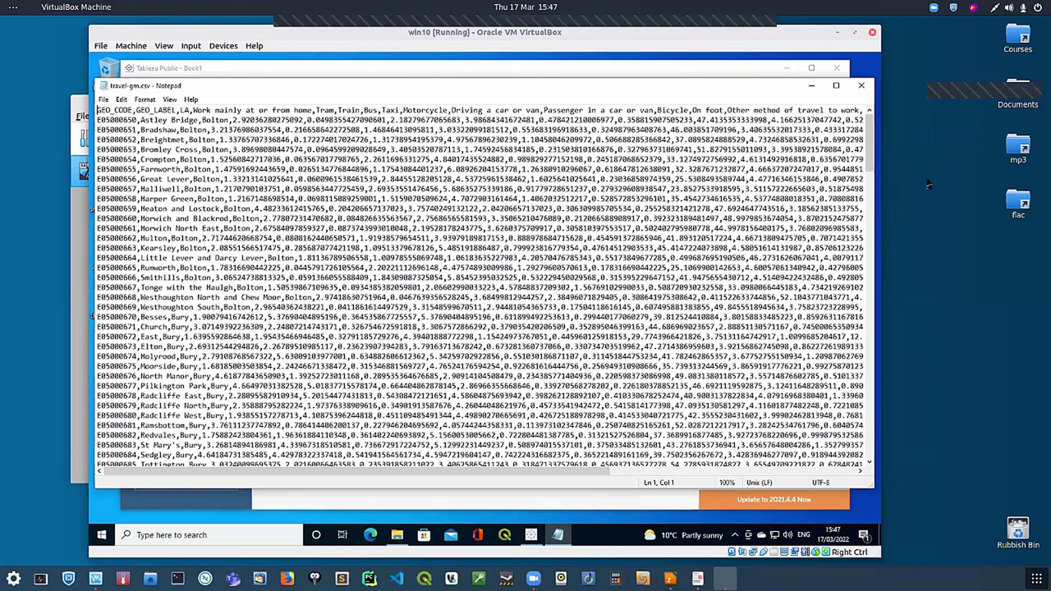
pyautogui.click(861, 85)
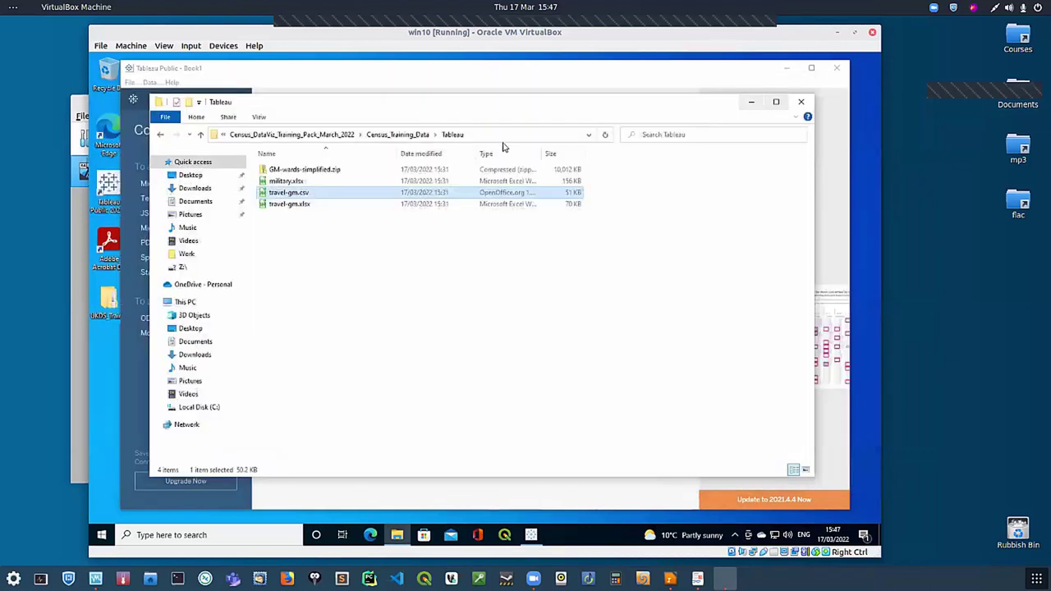
# Step: Extract GM-wards-simplified.zip to a GM-wards-simplified folder inside the Tableau folder, review the extracted shapefile files and close the file window
pyautogui.click(316, 171)
pyautogui.rightClick(316, 171)
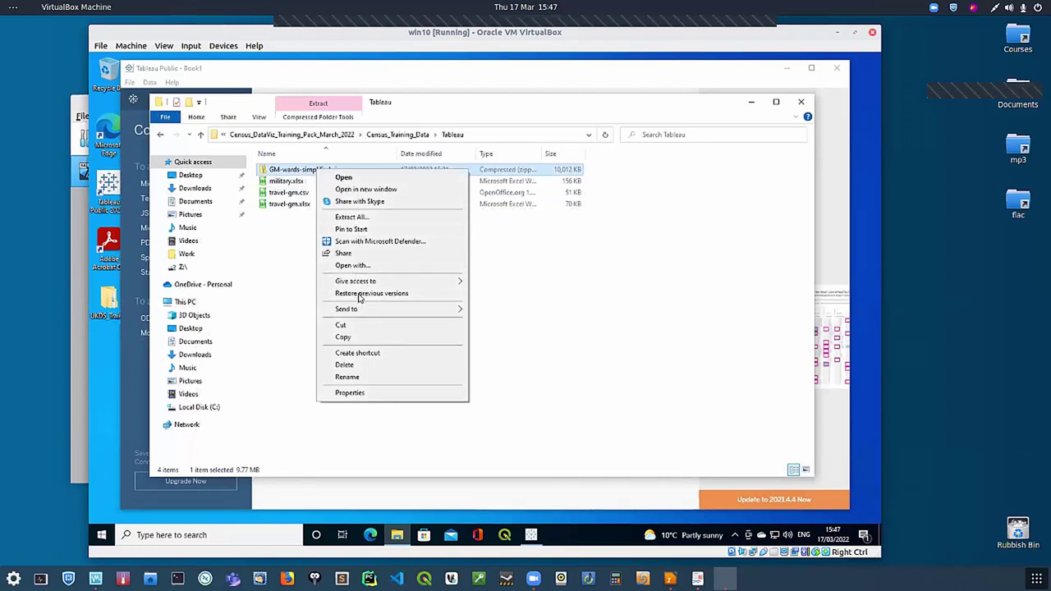
pyautogui.click(363, 219)
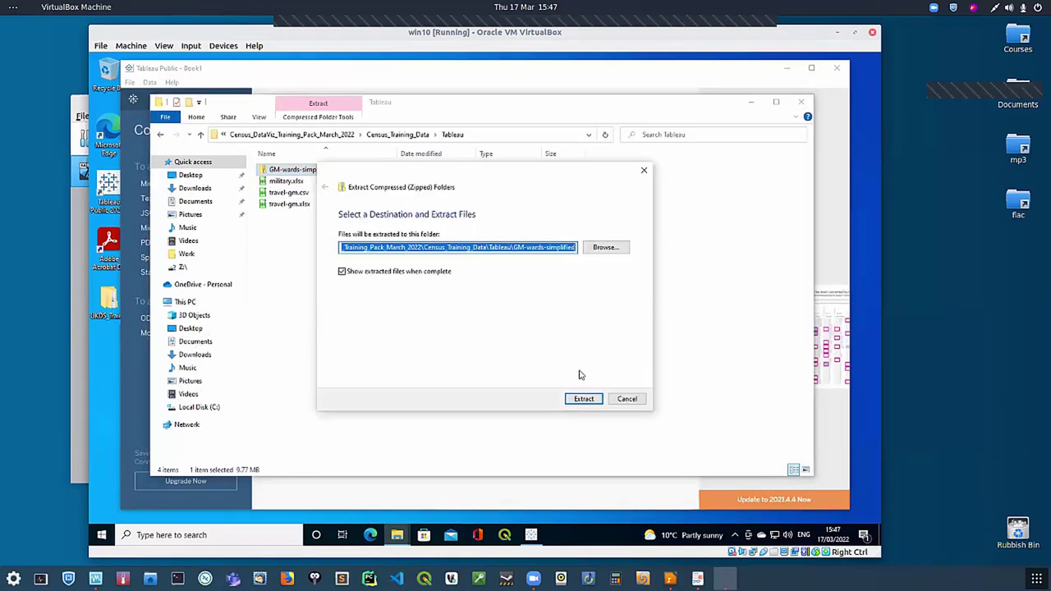
pyautogui.click(581, 399)
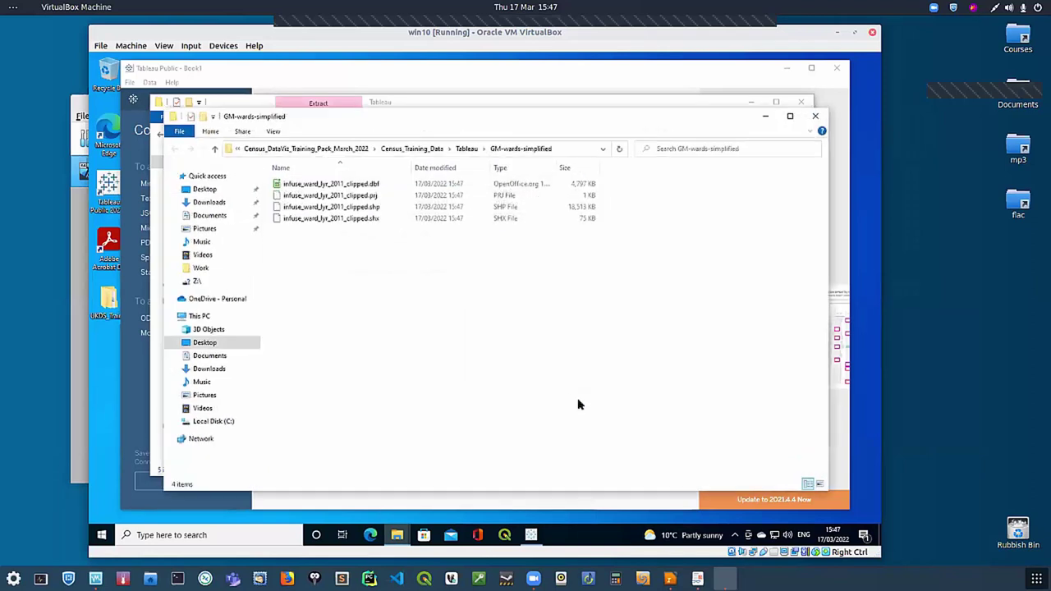
pyautogui.click(813, 115)
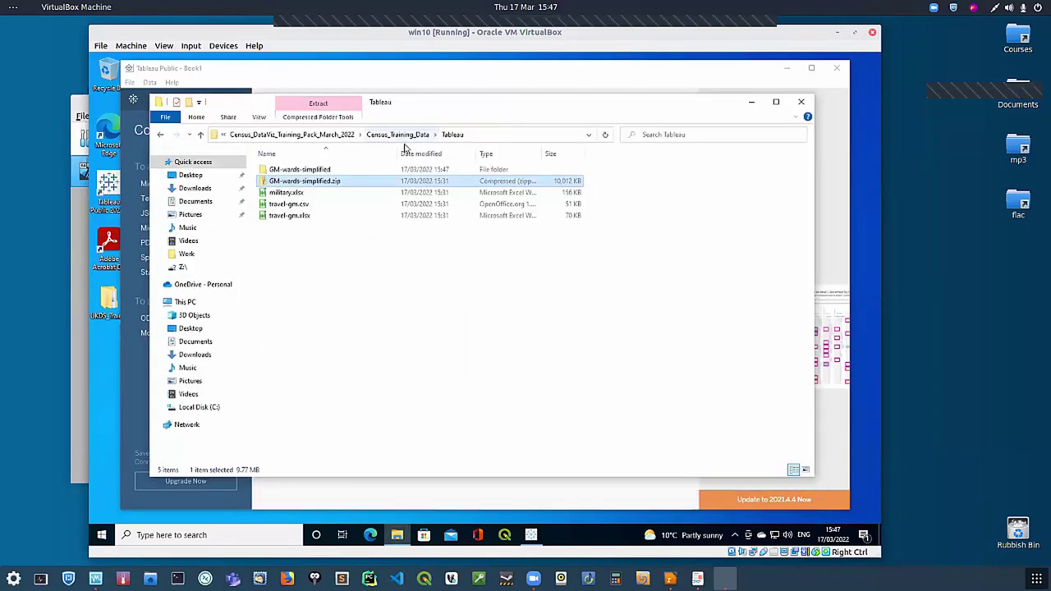
pyautogui.doubleClick(309, 169)
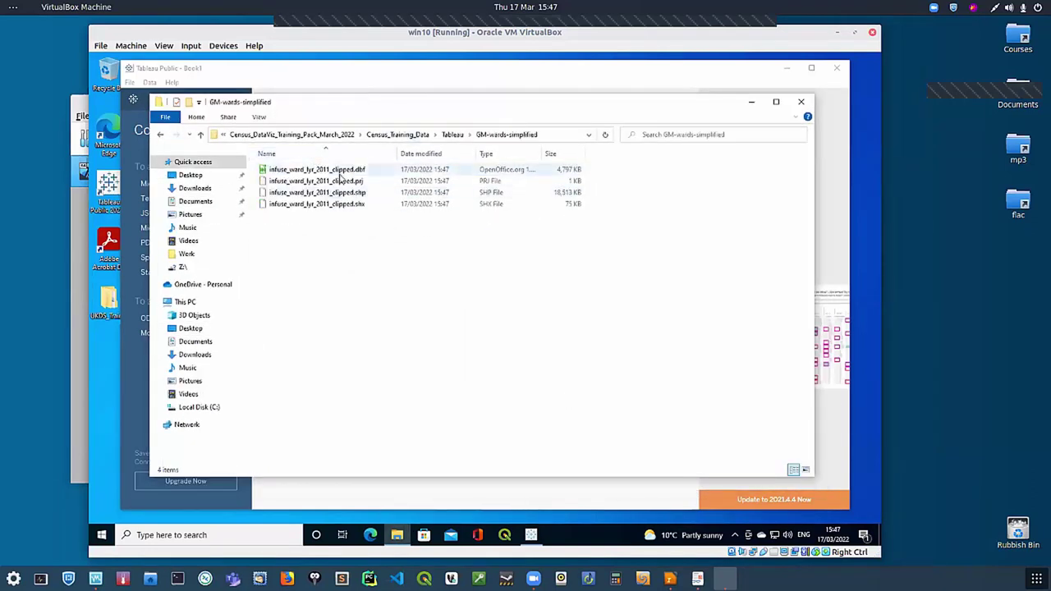
pyautogui.click(801, 102)
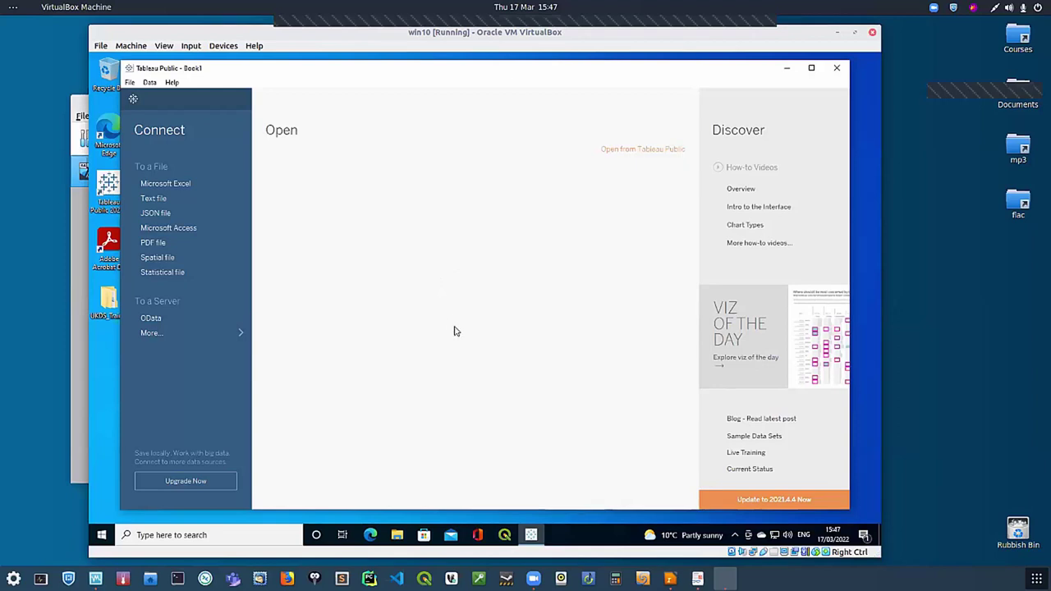
# Step: Connect to the text file travel-gm.csv in the Tableau folder and collapse the table details beside the data preview
pyautogui.click(153, 198)
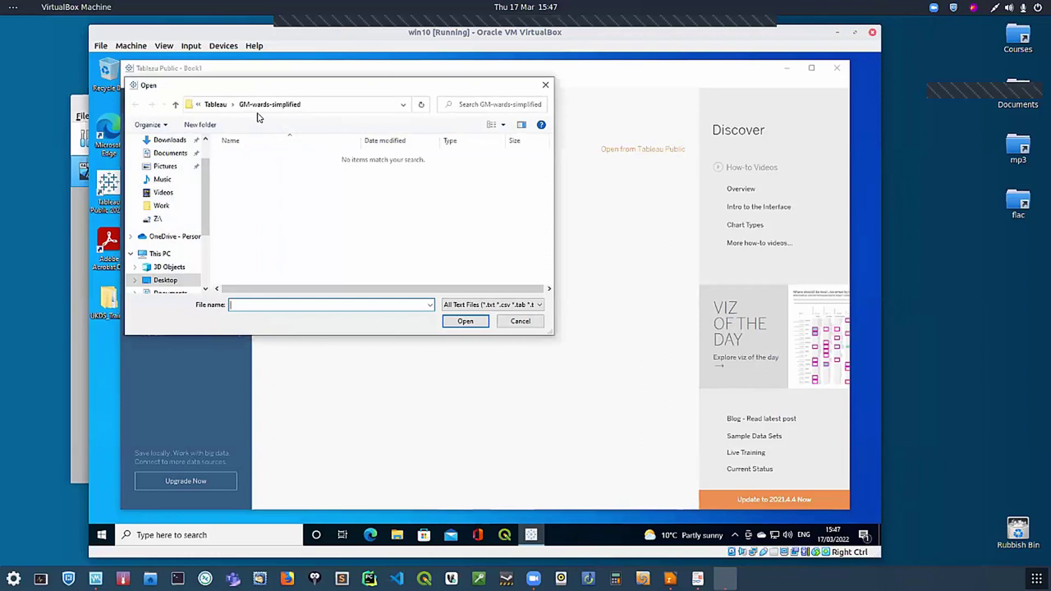
pyautogui.click(215, 104)
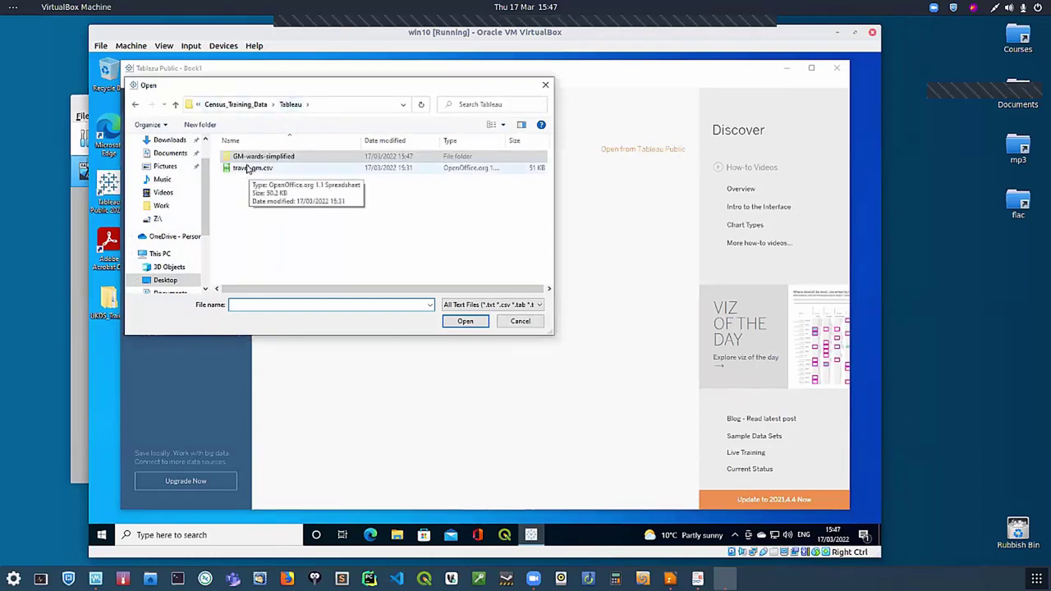
pyautogui.click(299, 171)
pyautogui.click(458, 321)
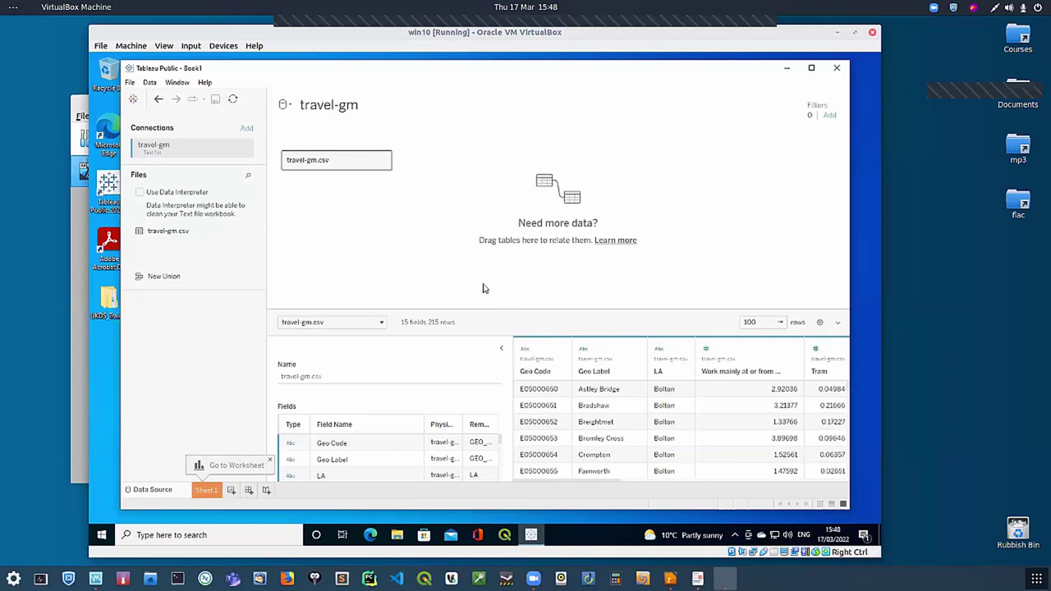
pyautogui.click(500, 349)
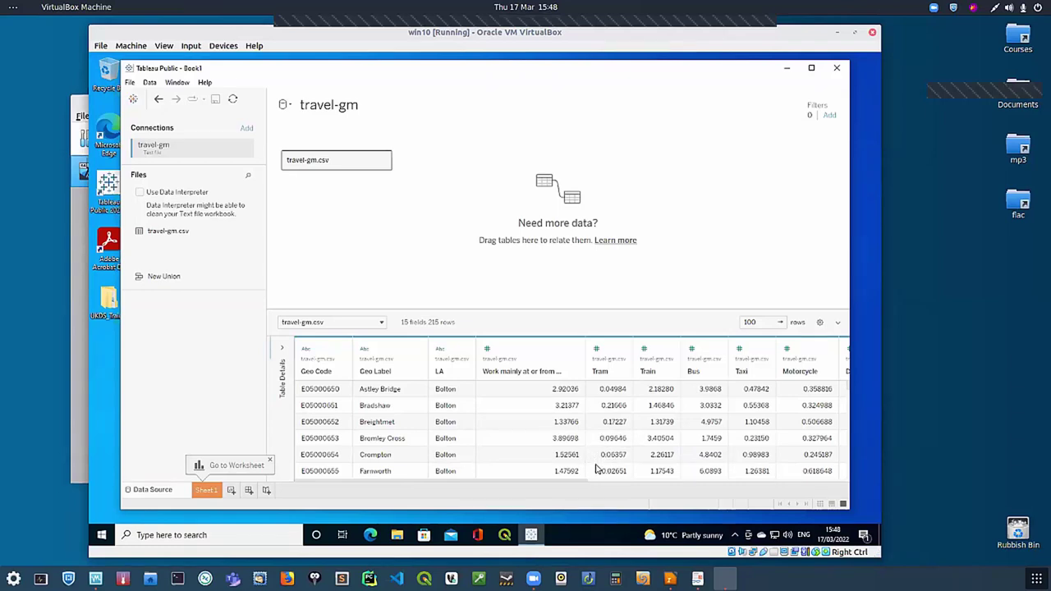
# Step: Clean travel-gm.csv with Data Interpreter and pivot the columns from Work mainly at or from home through Not in employment
pyautogui.click(140, 192)
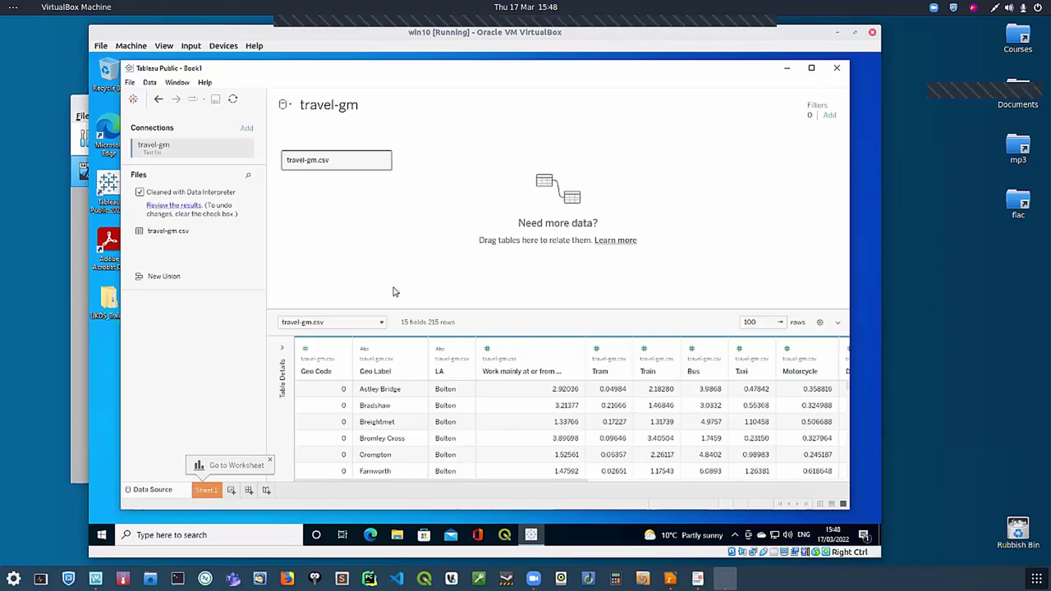
pyautogui.click(519, 370)
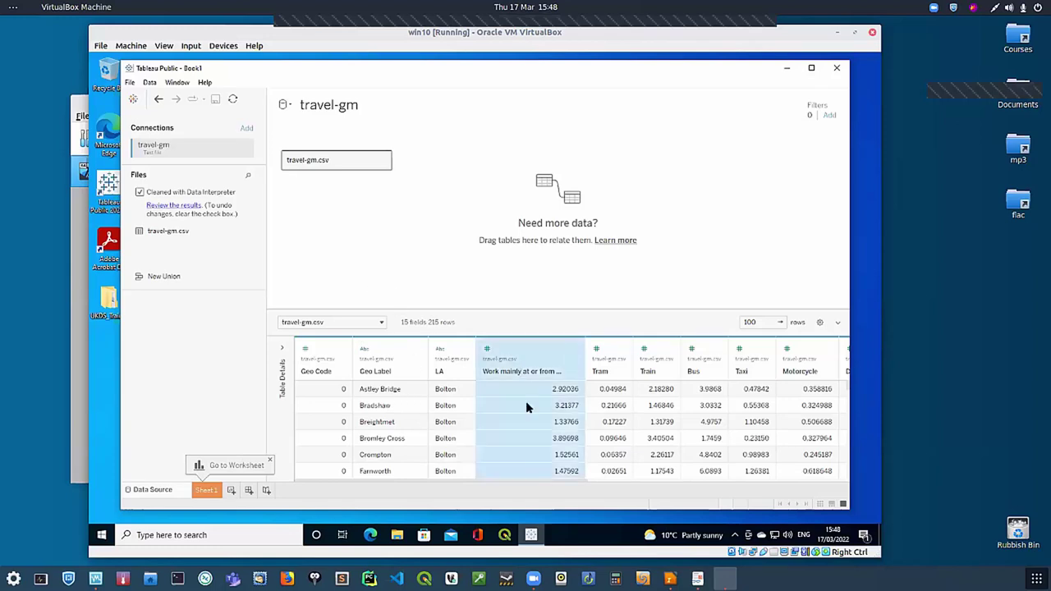
pyautogui.moveTo(429, 483); pyautogui.dragTo(731, 494)
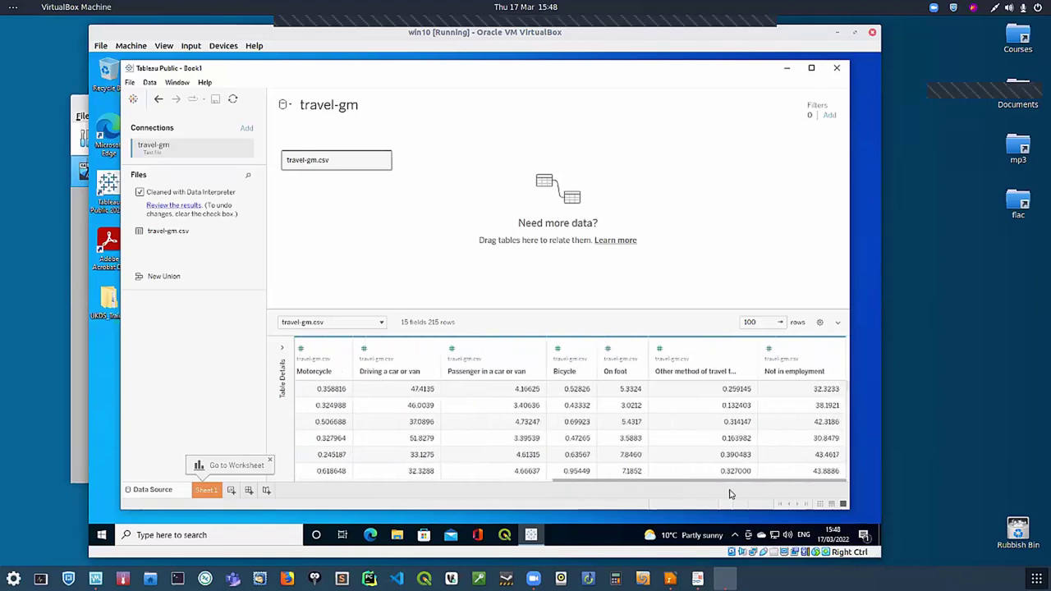
pyautogui.keyDown('shift'); pyautogui.click(815, 371); pyautogui.keyUp('shift')
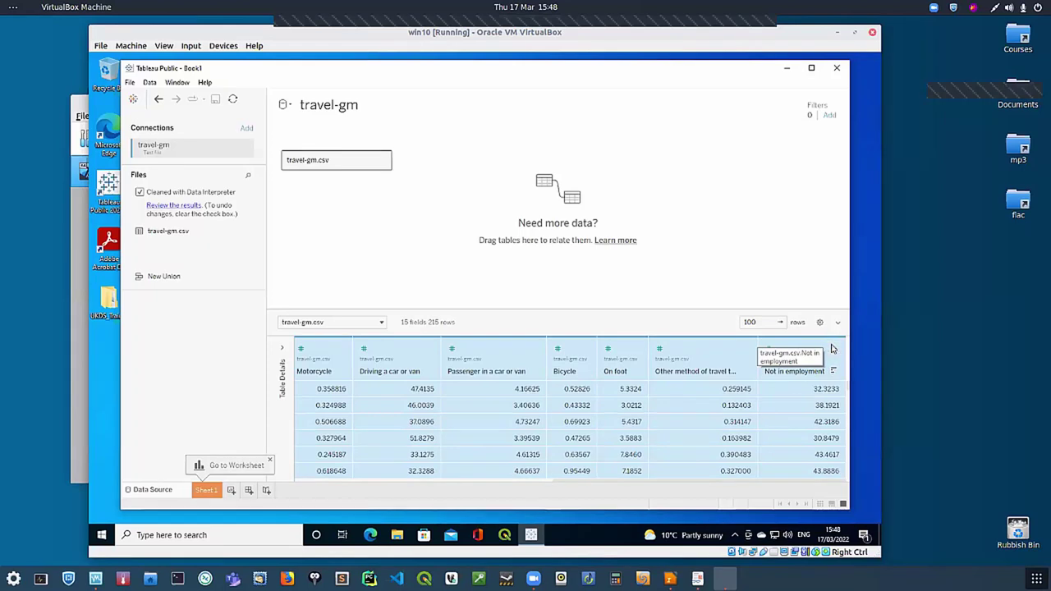
pyautogui.click(832, 352)
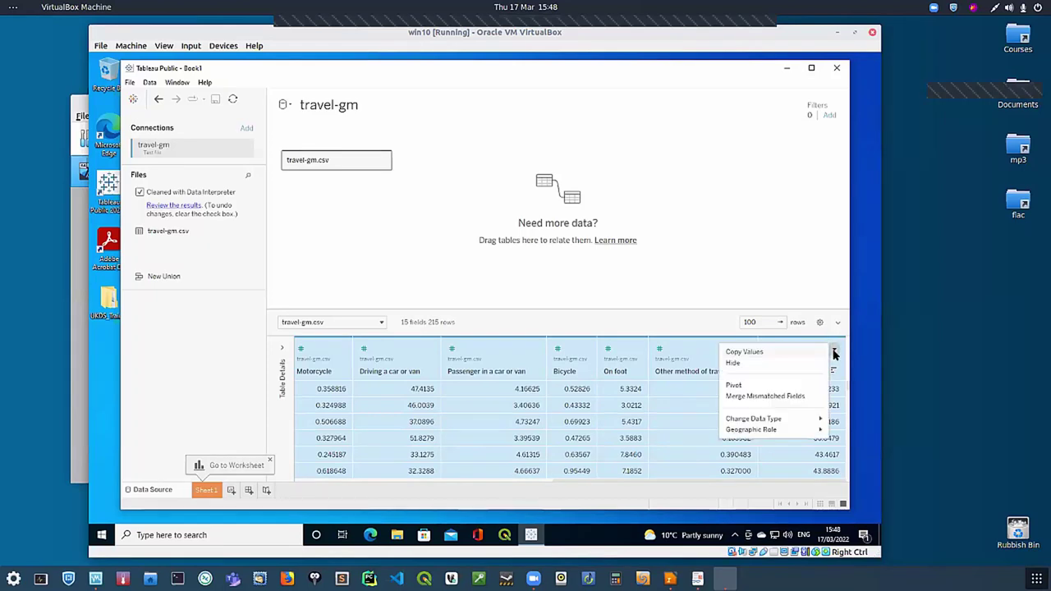
pyautogui.click(736, 385)
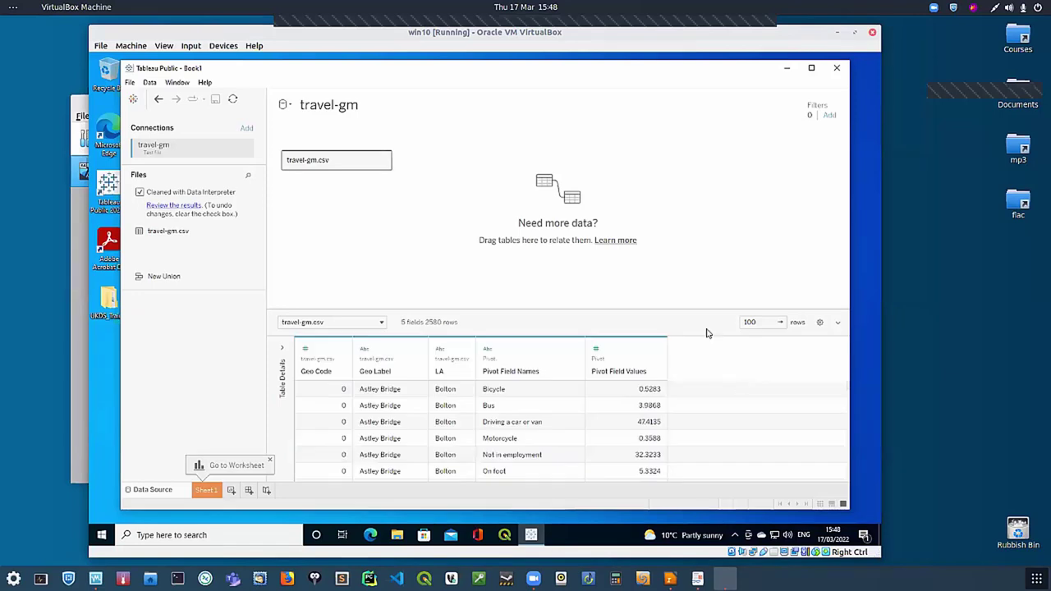
# Step: Widen the Geo Code column, check the options for Pivot Field Names, and discard the workbook to start over
pyautogui.moveTo(353, 358)
pyautogui.mouseDown()
pyautogui.moveTo(382, 362)
pyautogui.moveTo(357, 362)
pyautogui.mouseUp()
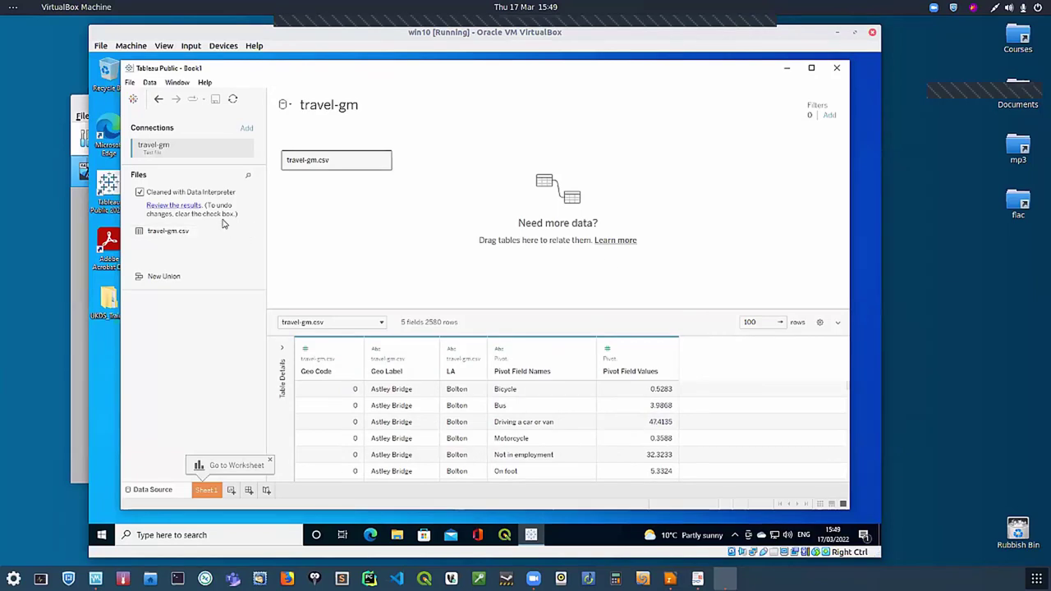
pyautogui.click(584, 349)
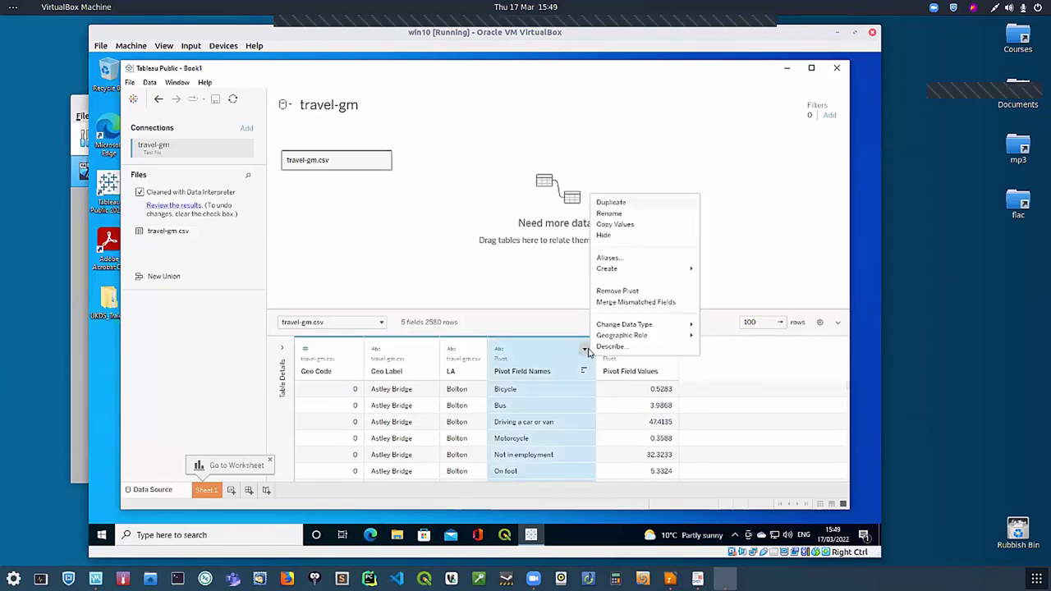
pyautogui.click(710, 179)
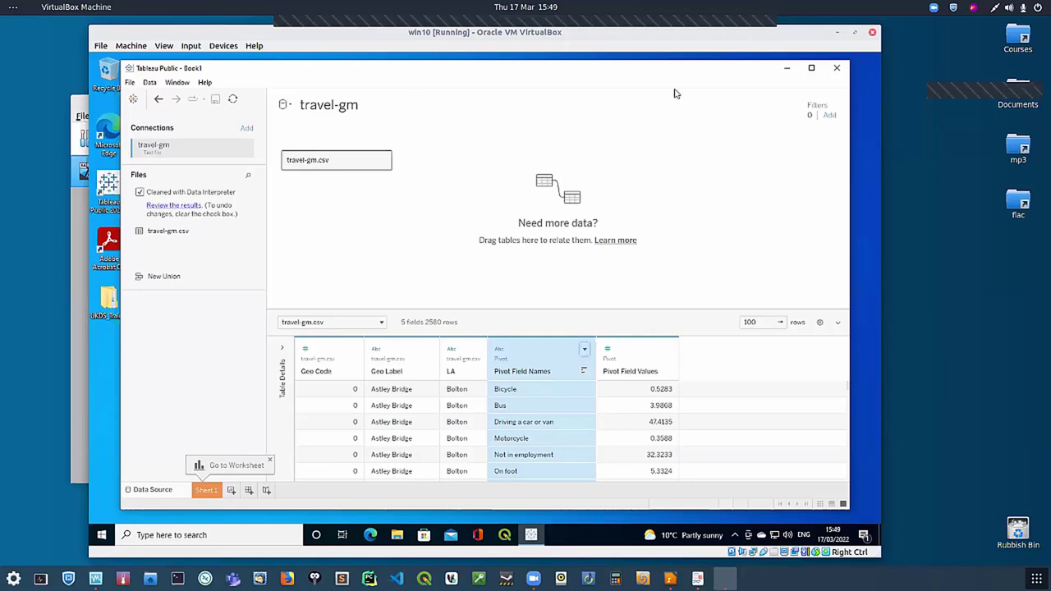
pyautogui.click(837, 69)
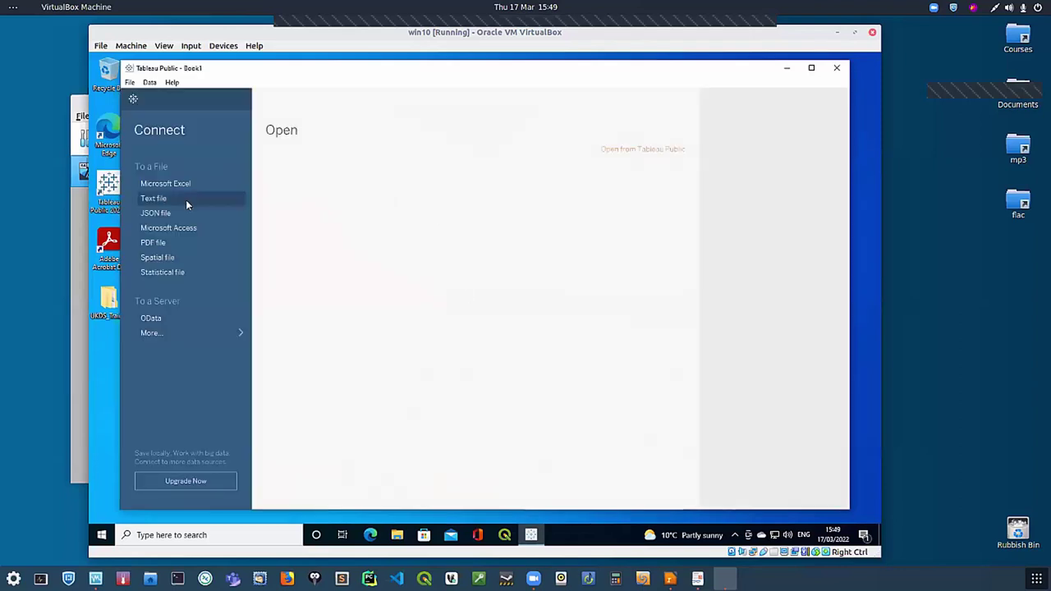
# Step: Reconnect to the text file travel-gm.csv, leaving Data Interpreter off, and collapse the table details
pyautogui.click(164, 200)
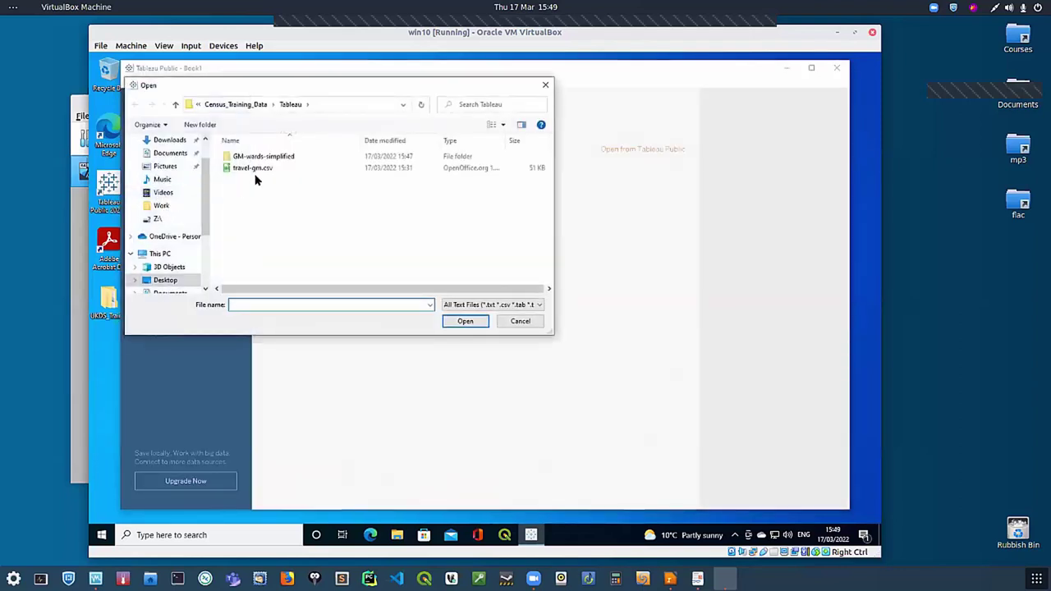
pyautogui.click(256, 169)
pyautogui.click(462, 321)
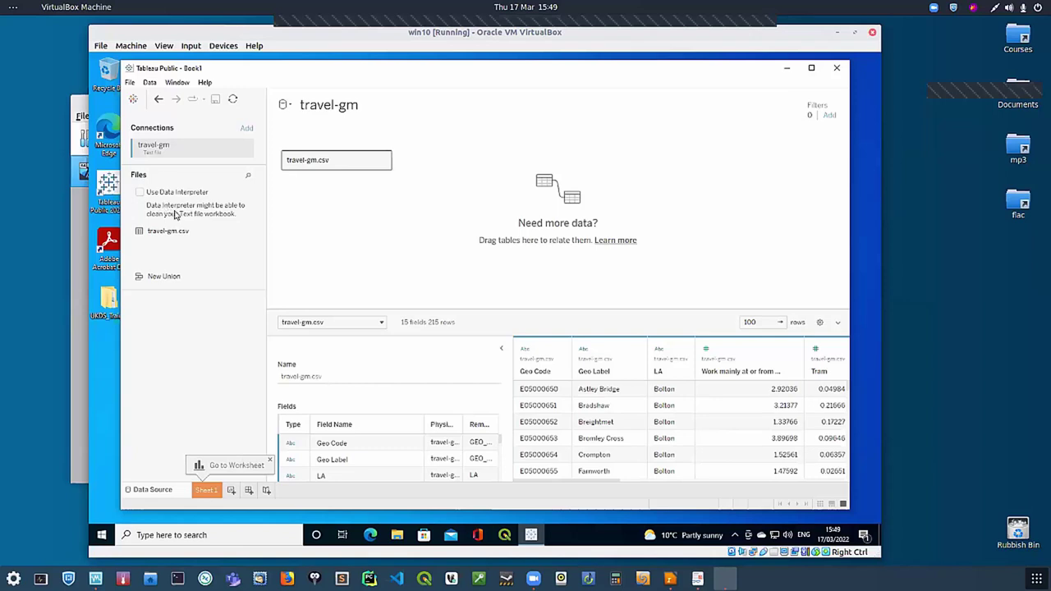
pyautogui.click(498, 351)
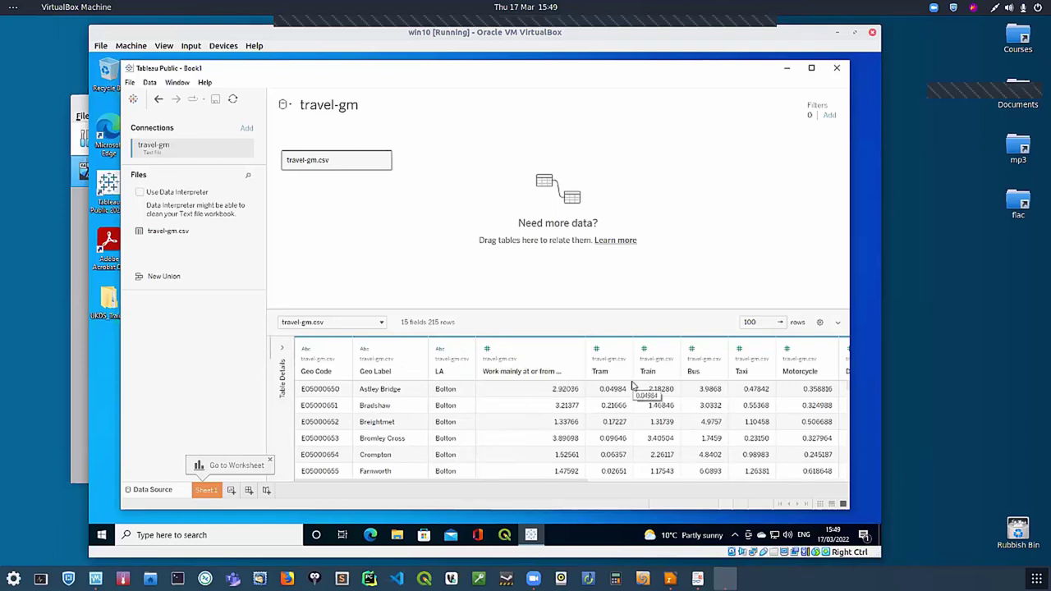
# Step: Pivot all travel columns from Work mainly at or from home through Not in employment into field names and values
pyautogui.click(525, 369)
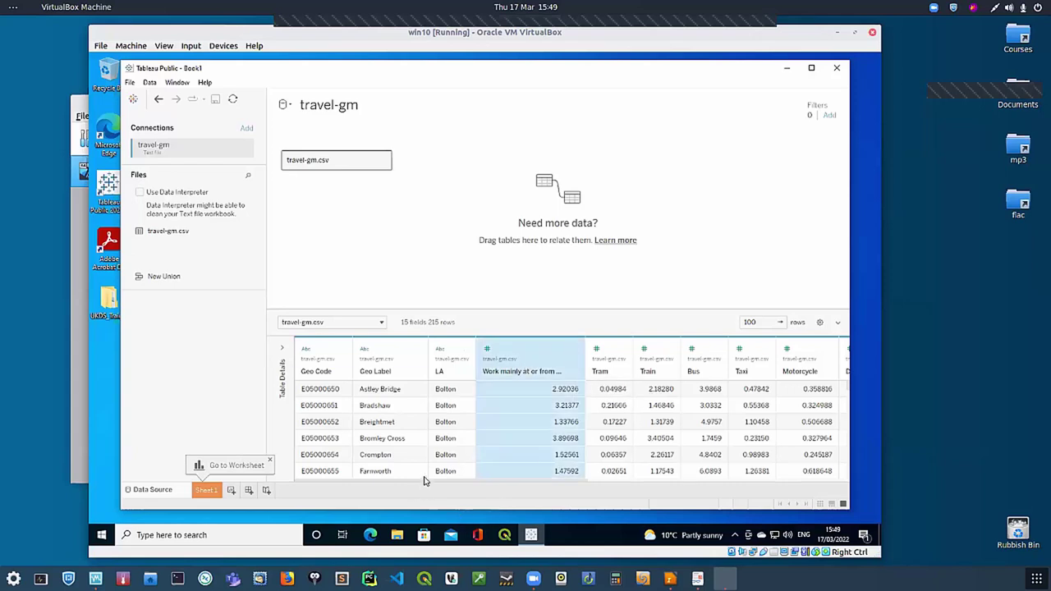
pyautogui.moveTo(435, 481); pyautogui.dragTo(734, 490)
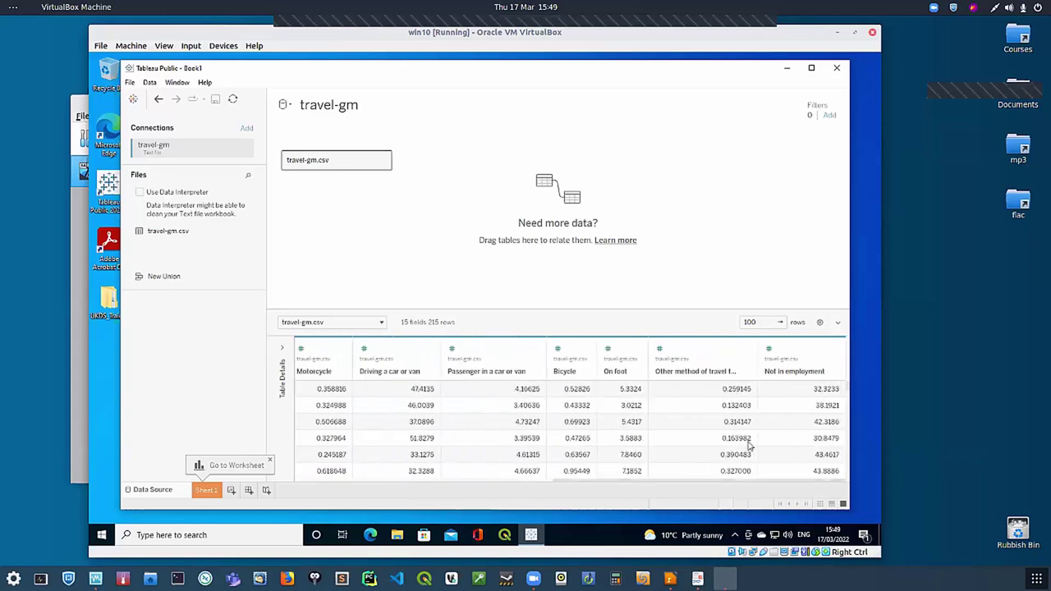
pyautogui.keyDown('shift'); pyautogui.click(804, 360); pyautogui.keyUp('shift')
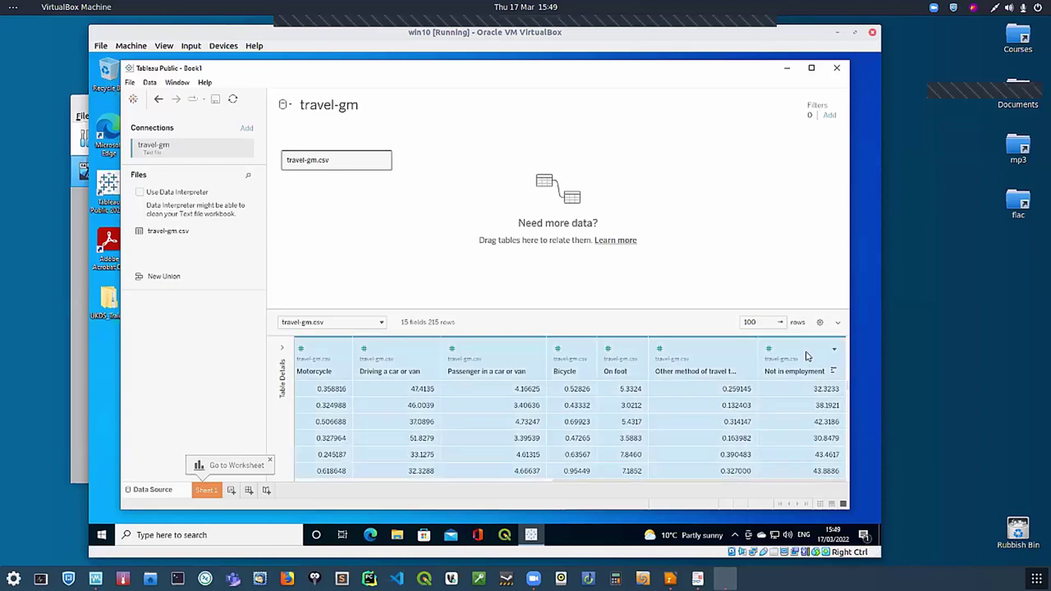
pyautogui.click(834, 350)
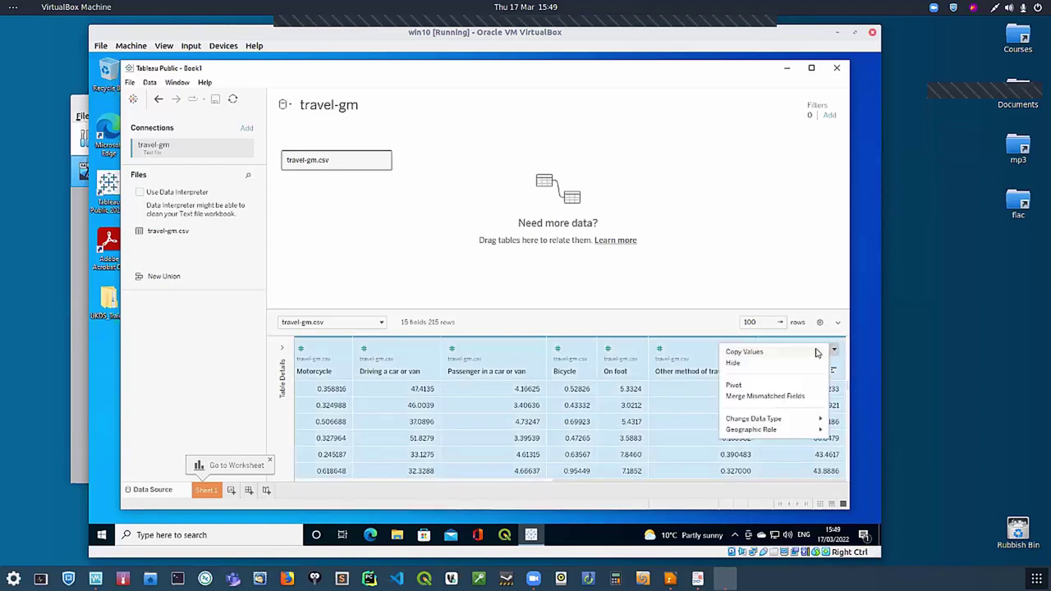
pyautogui.click(733, 385)
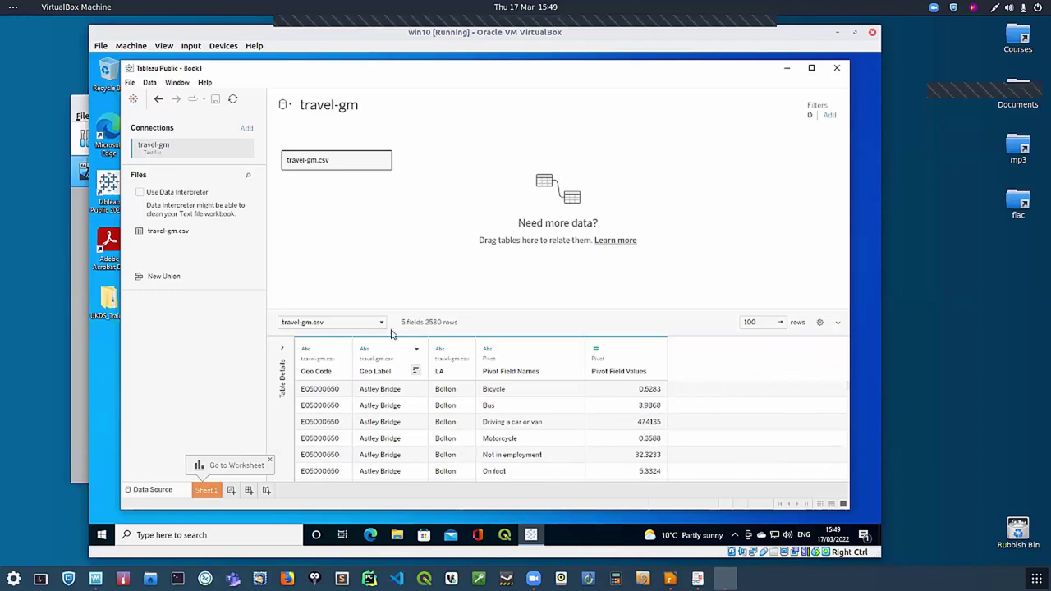
# Step: Look through the pivoted travel method names and values in the data preview
pyautogui.scroll(-4, 479, 435)
pyautogui.scroll(3, 465, 425)
pyautogui.scroll(2, 466, 421)
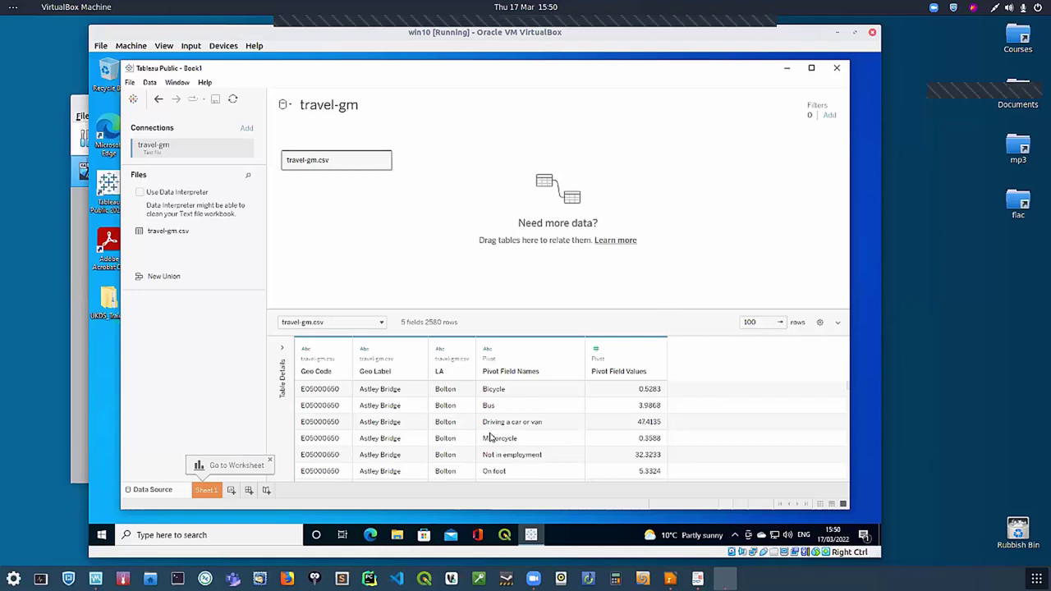
pyautogui.scroll(-5, 529, 421)
pyautogui.scroll(3, 530, 422)
pyautogui.scroll(2, 532, 410)
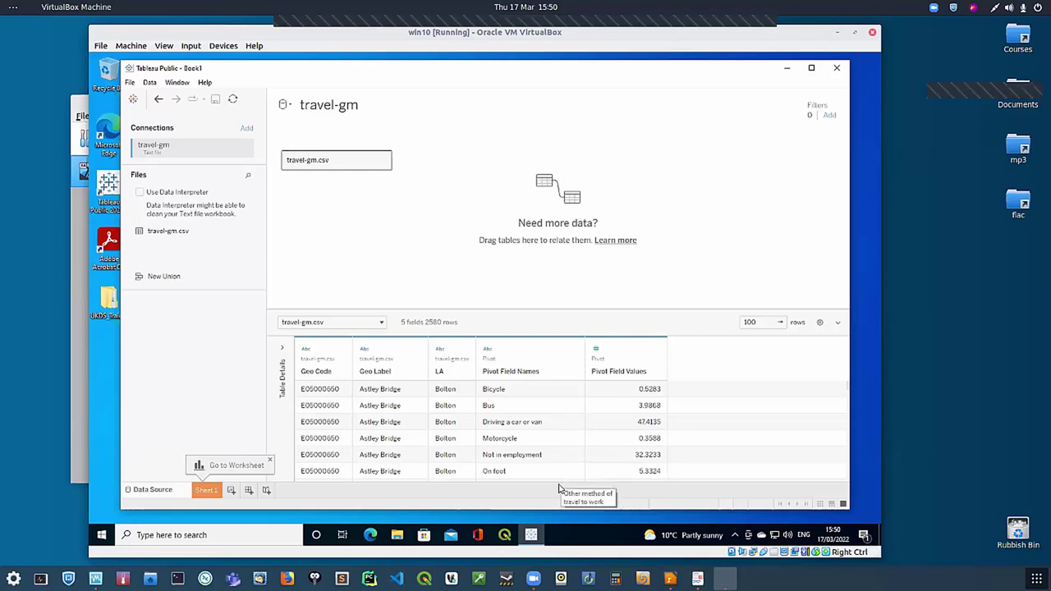
# Step: Rename the Geo Label column to Ward and the LA column to Local Authority
pyautogui.doubleClick(389, 373)
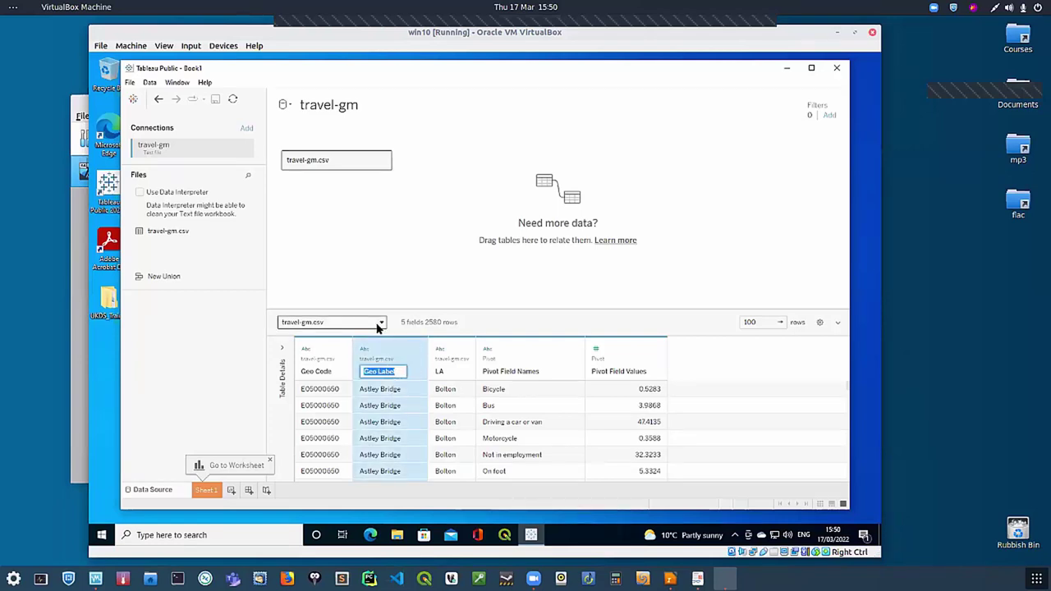
pyautogui.write('Ward')
pyautogui.press('Return')
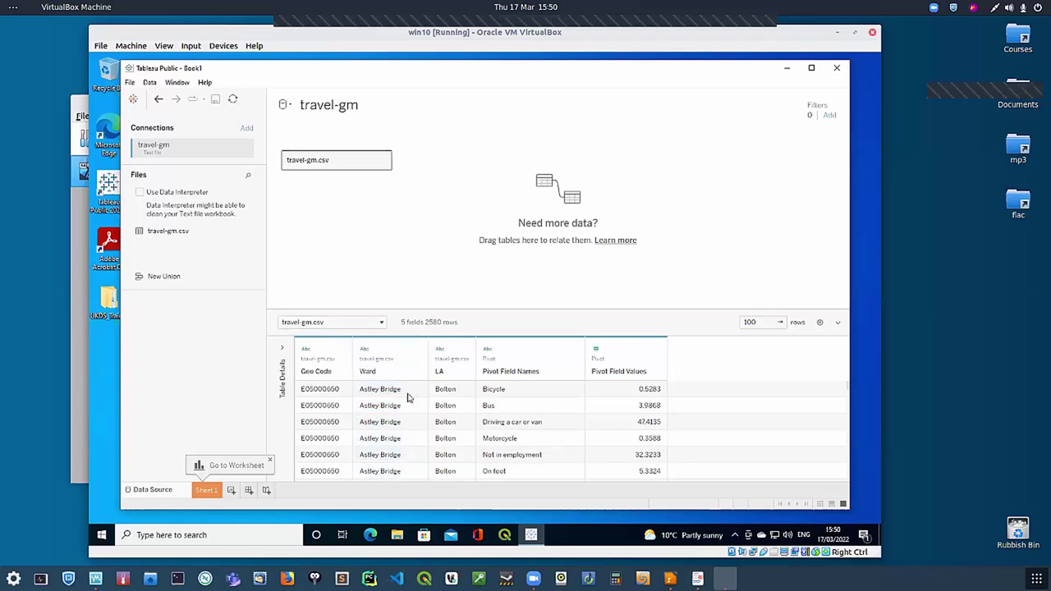
pyautogui.doubleClick(440, 371)
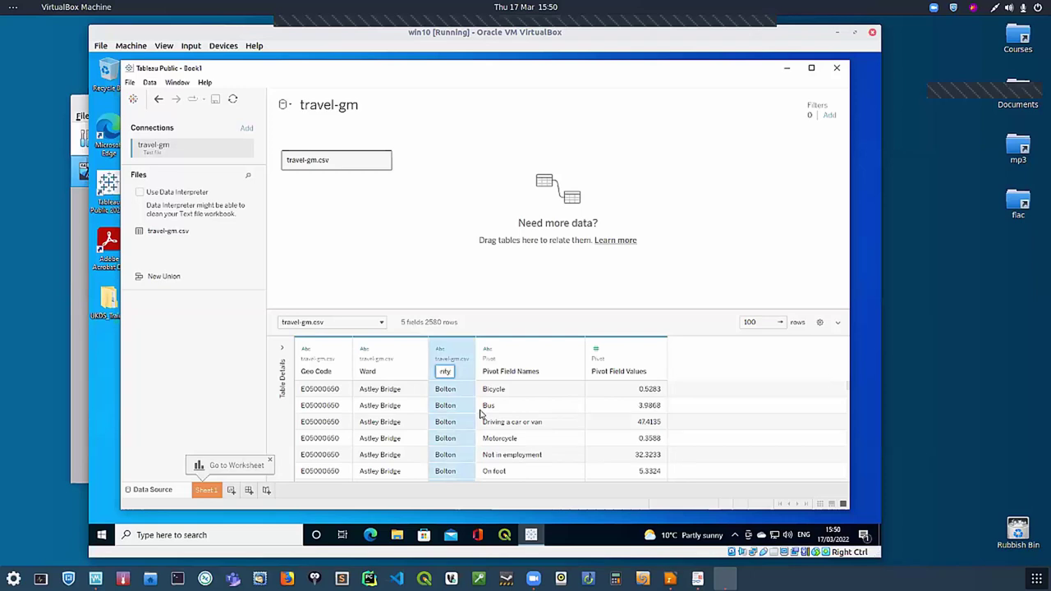
pyautogui.click(548, 376)
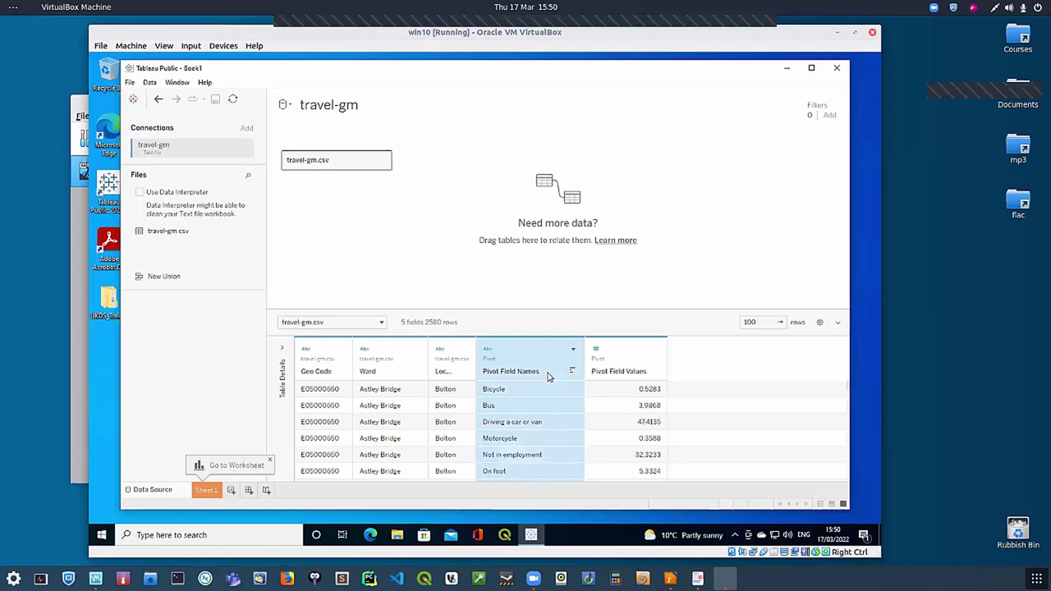
# Step: Rename Pivot Field Names to Travel to Work Method and Pivot Field Values to % of People, and widen the Local Authority column
pyautogui.doubleClick(536, 372)
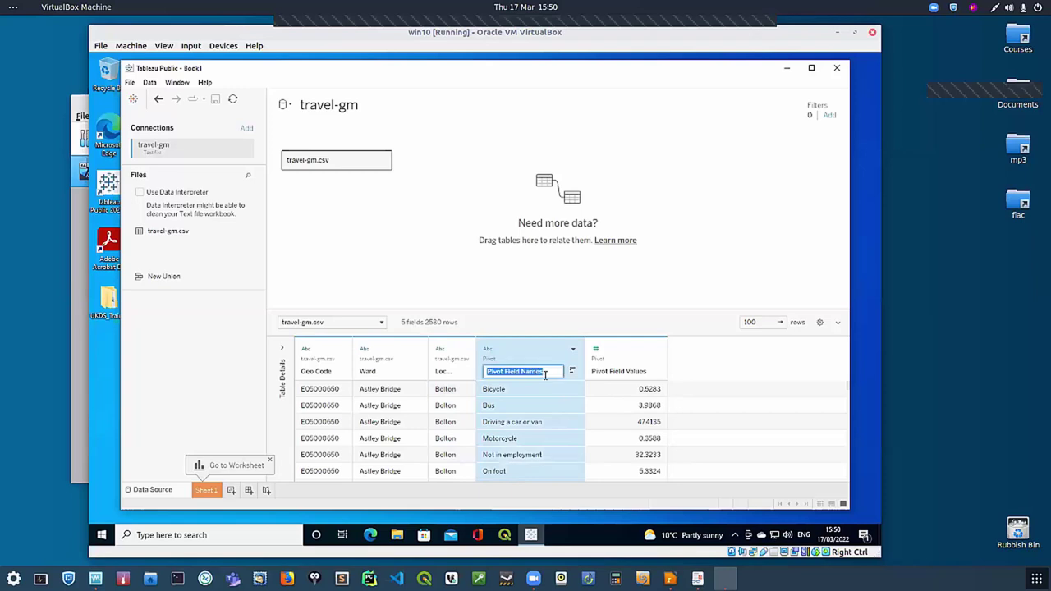
pyautogui.write('Travel to Work Method')
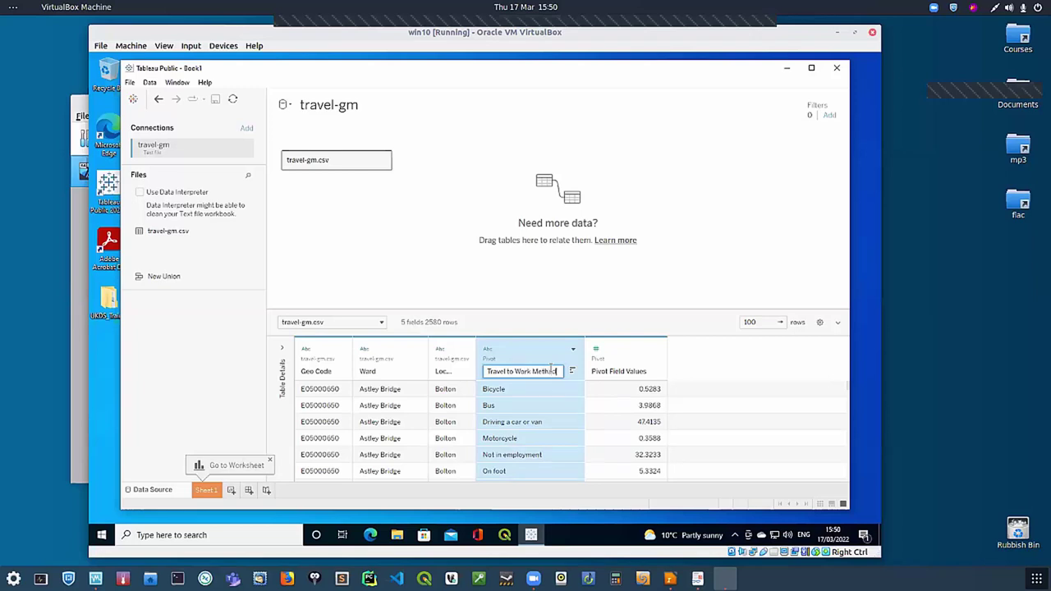
pyautogui.doubleClick(621, 371)
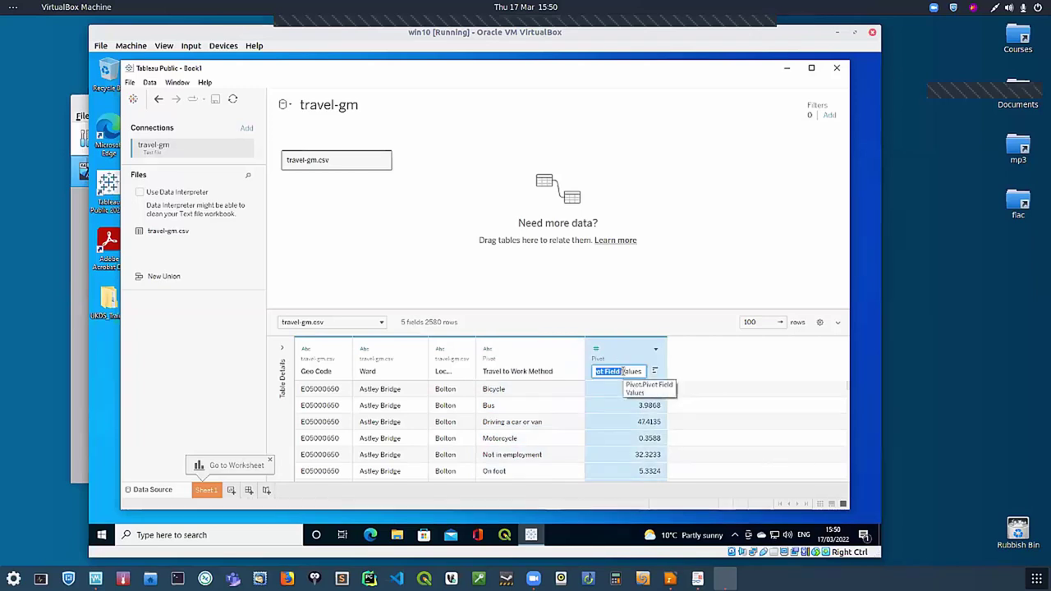
pyautogui.write('%')
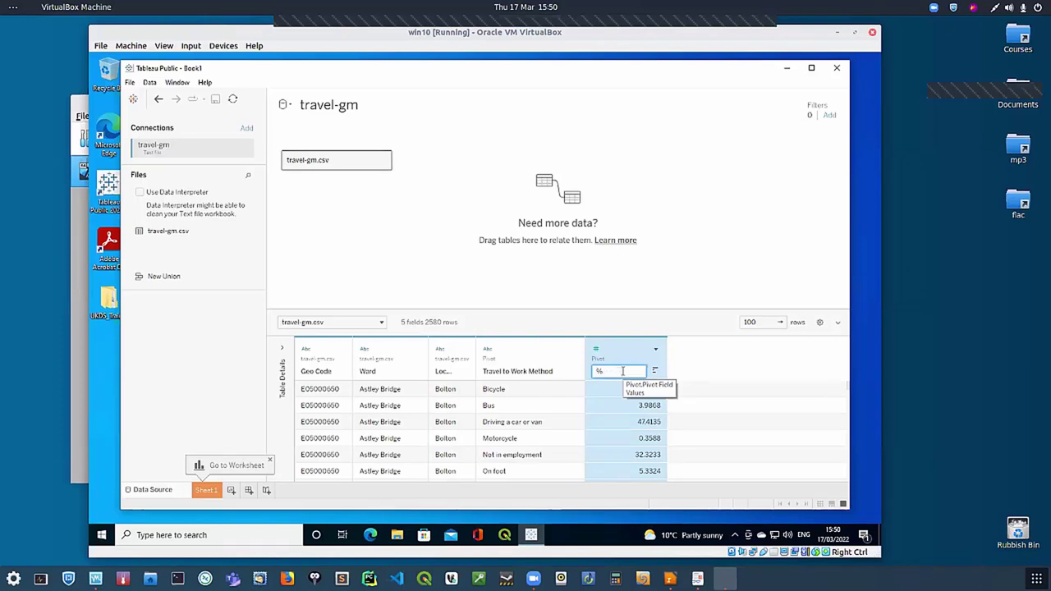
pyautogui.write(' of People')
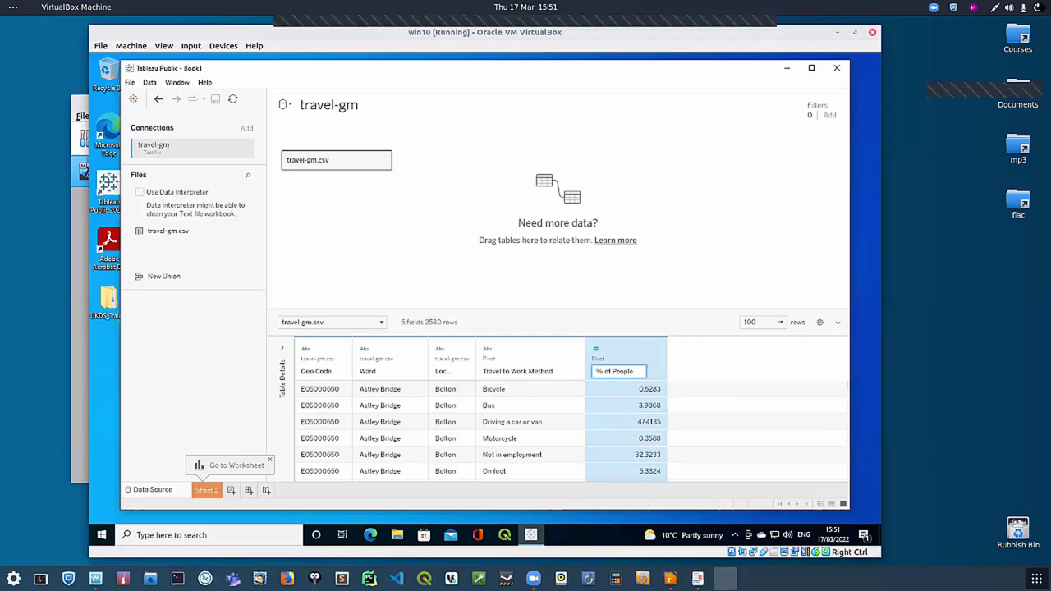
pyautogui.click(698, 364)
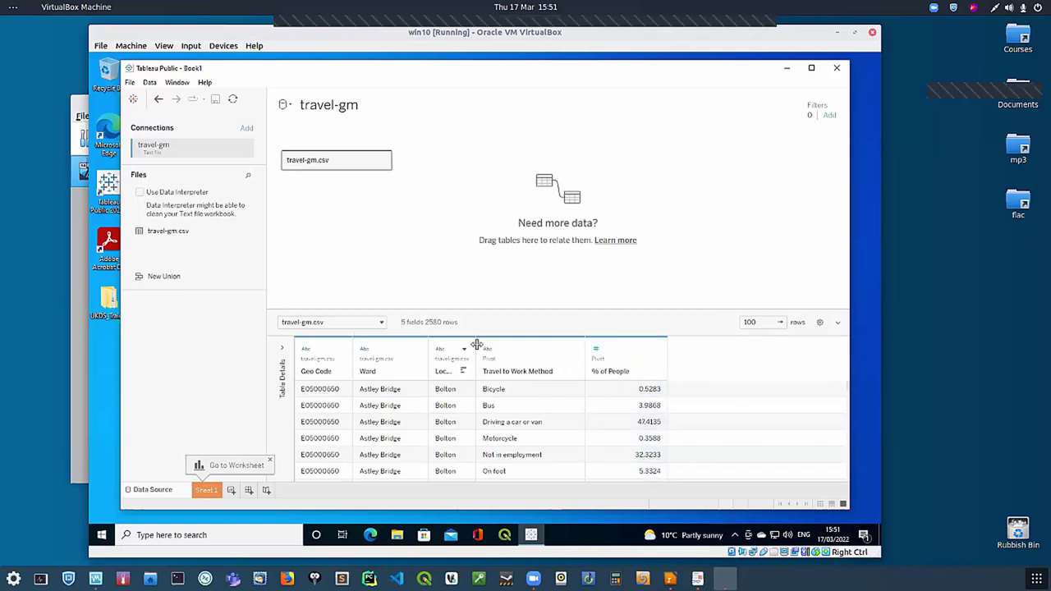
pyautogui.moveTo(477, 353); pyautogui.dragTo(516, 353)
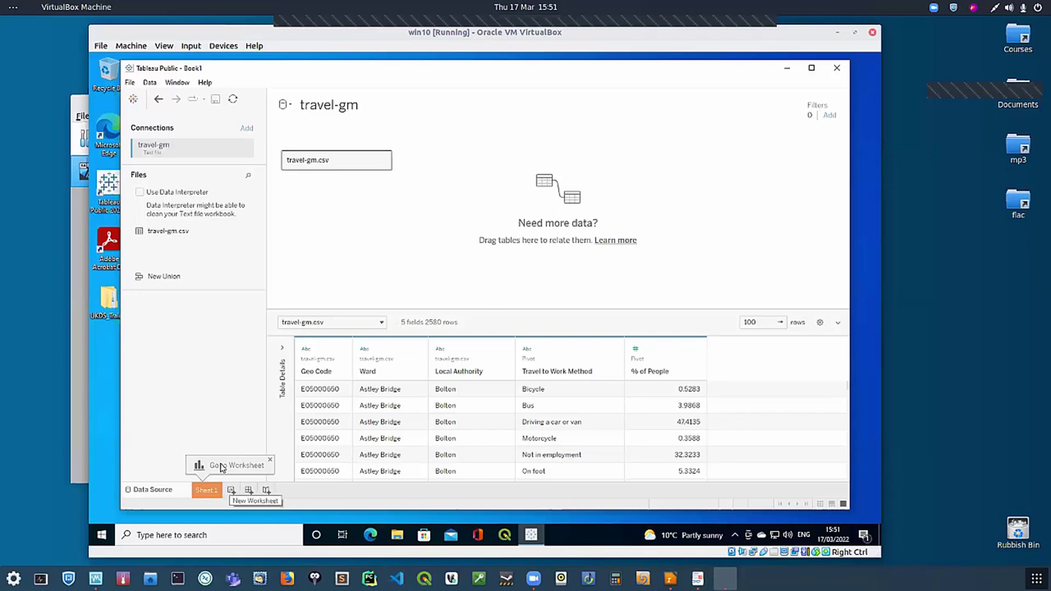
# Step: Add a spatial file connection to infuse_ward_lyr_2011_clipped.shp from the GM-wards-simplified folder
pyautogui.click(246, 130)
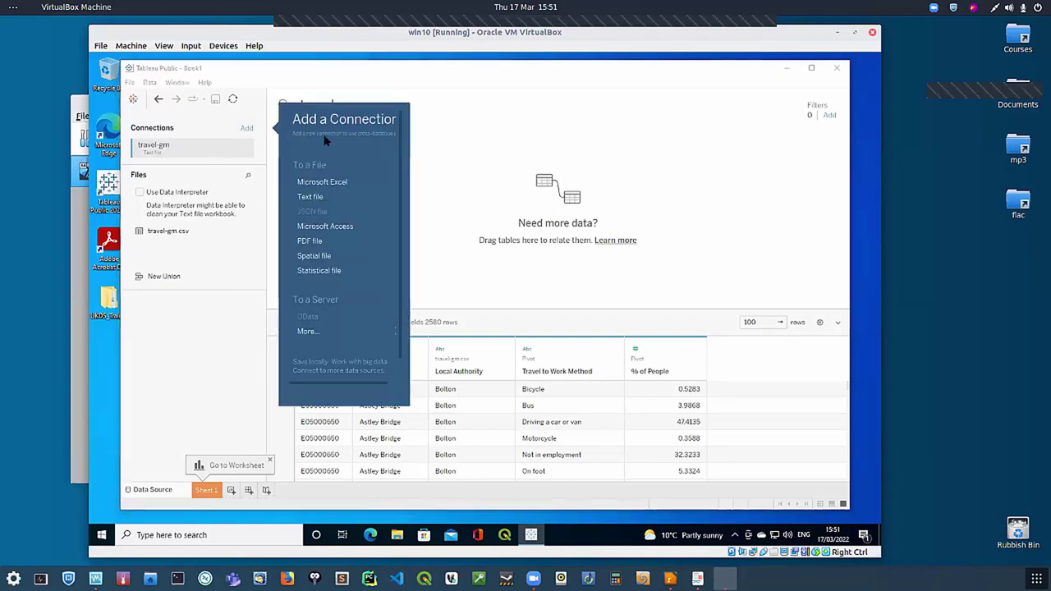
pyautogui.click(313, 257)
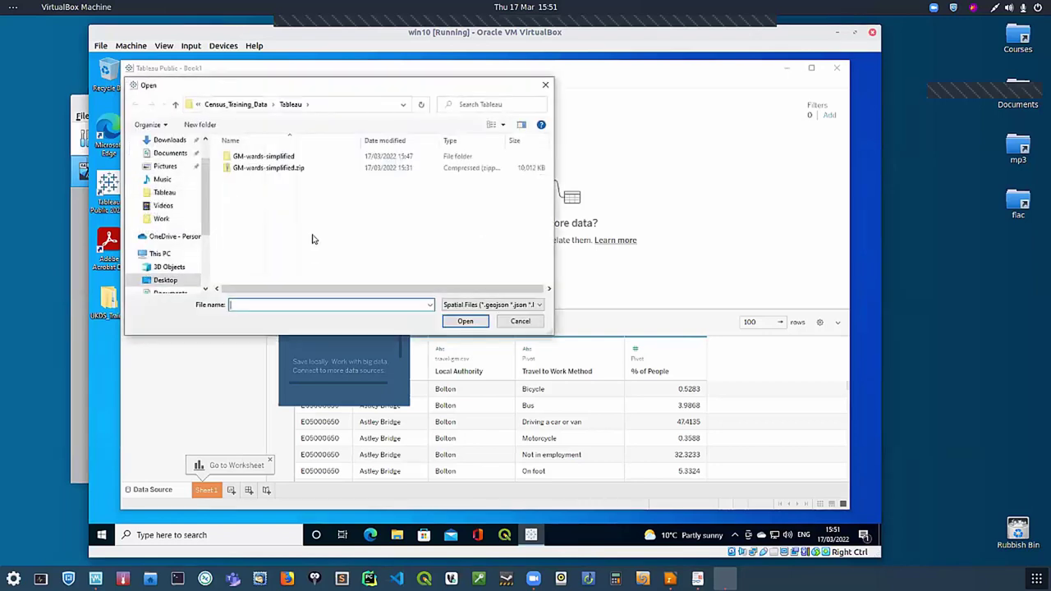
pyautogui.click(258, 156)
pyautogui.doubleClick(259, 156)
pyautogui.click(258, 157)
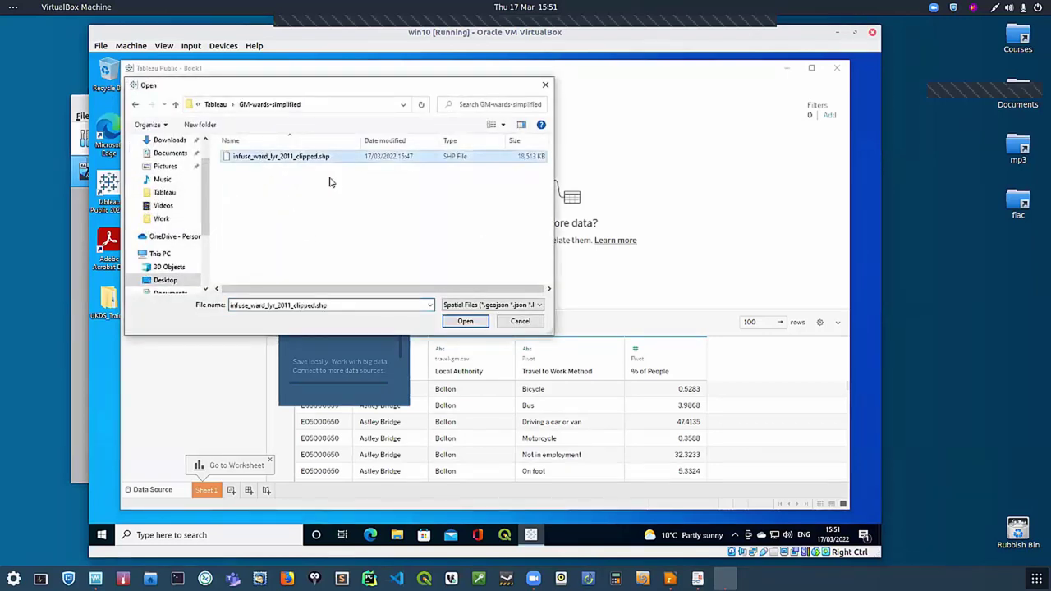
pyautogui.click(476, 323)
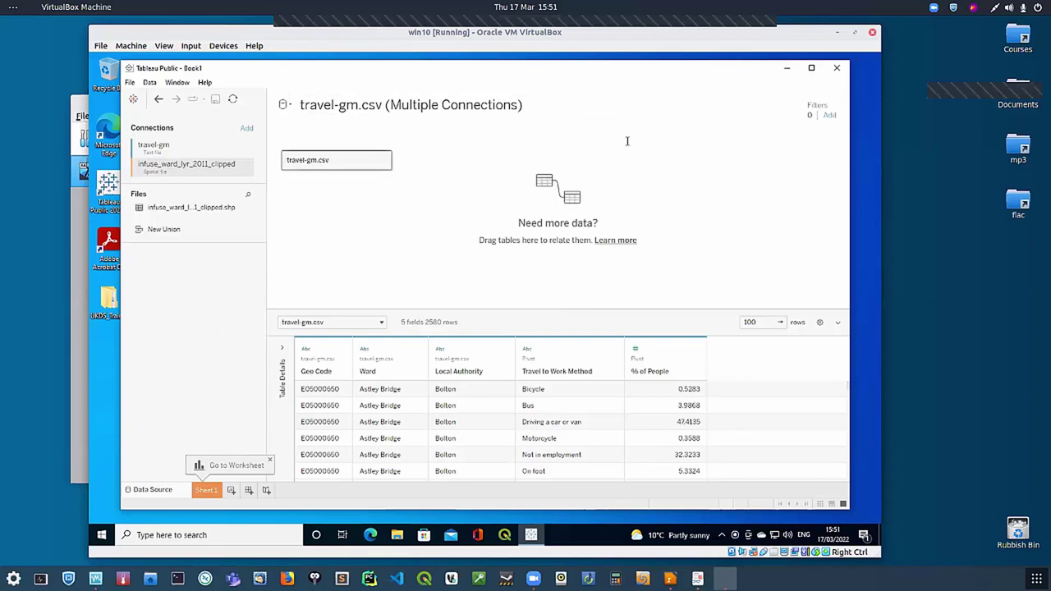
# Step: Inner-join infuse_ward_lyr_2011_clipped.shp to travel-gm.csv on Geo Code = Geo Code1 and check the joined columns
pyautogui.doubleClick(332, 161)
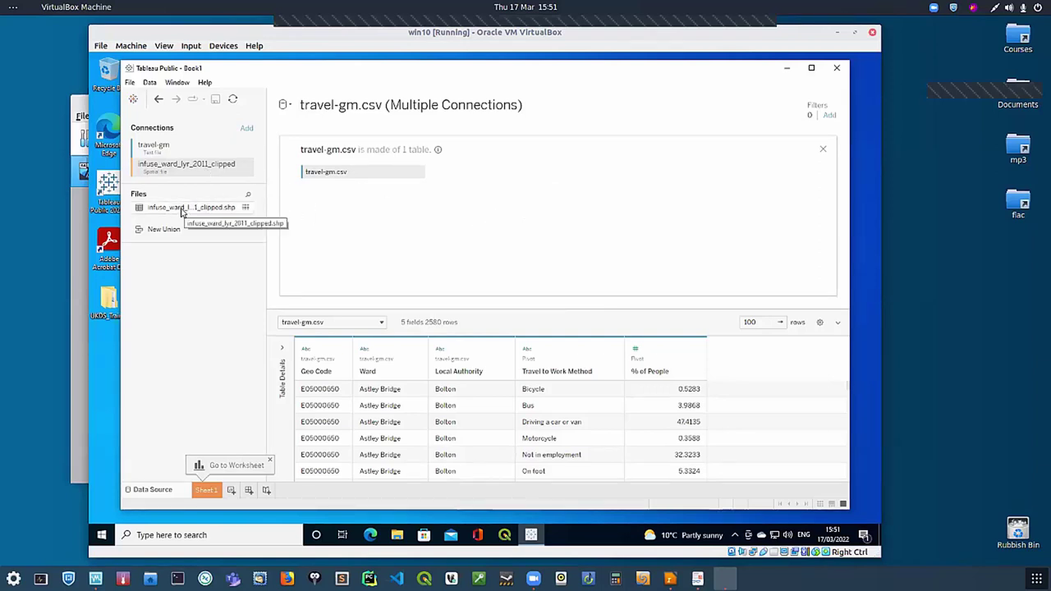
pyautogui.moveTo(183, 212); pyautogui.dragTo(497, 195)
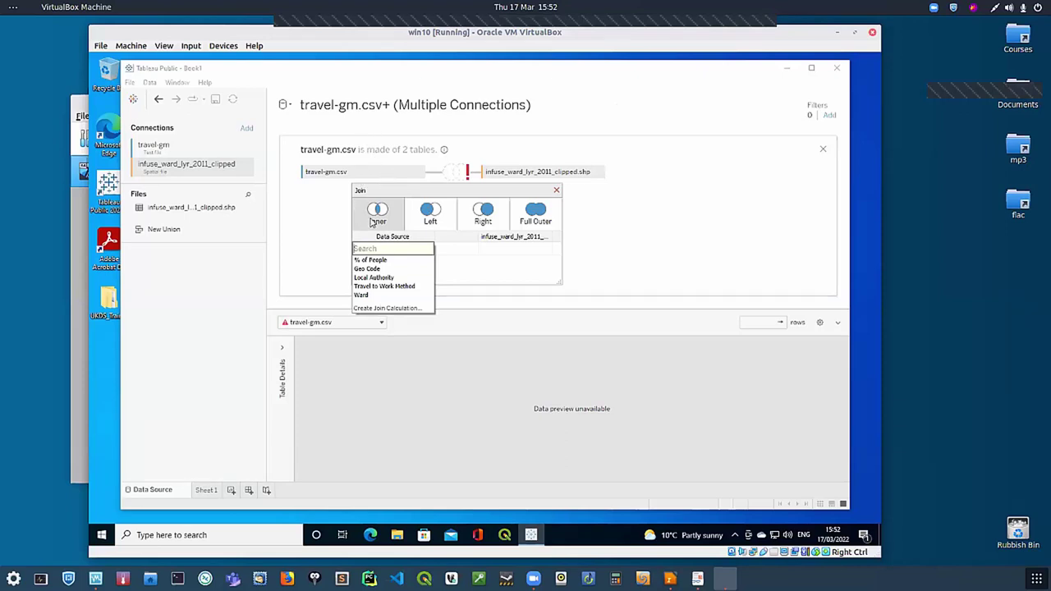
pyautogui.click(369, 269)
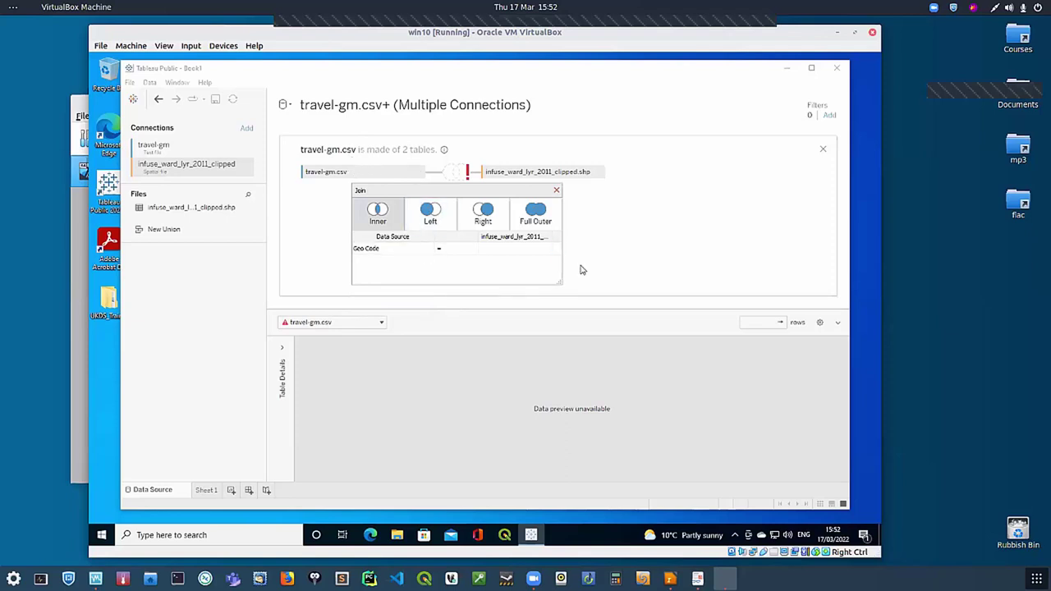
pyautogui.click(546, 249)
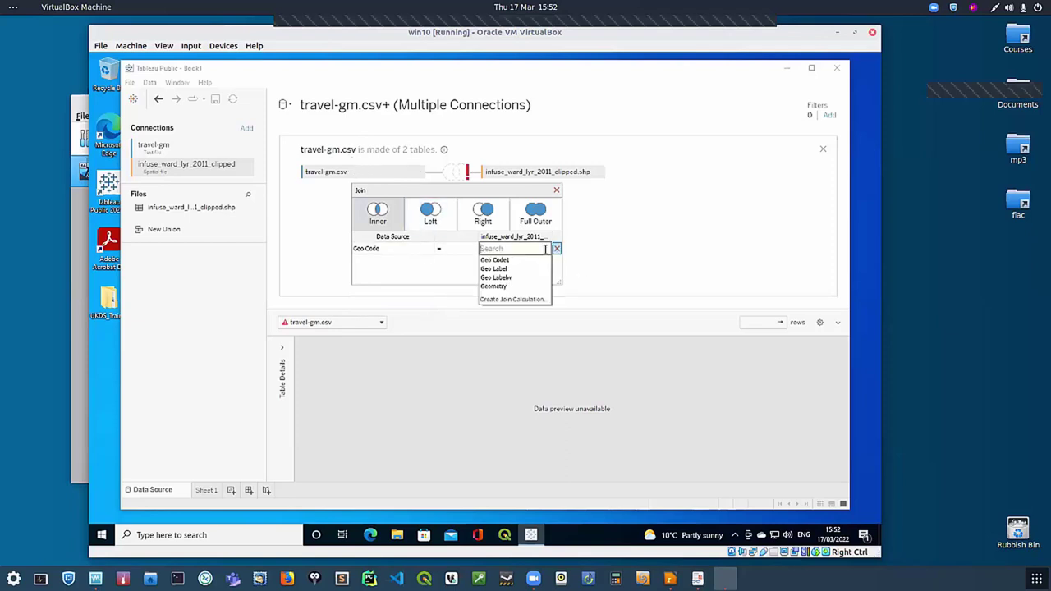
pyautogui.click(493, 266)
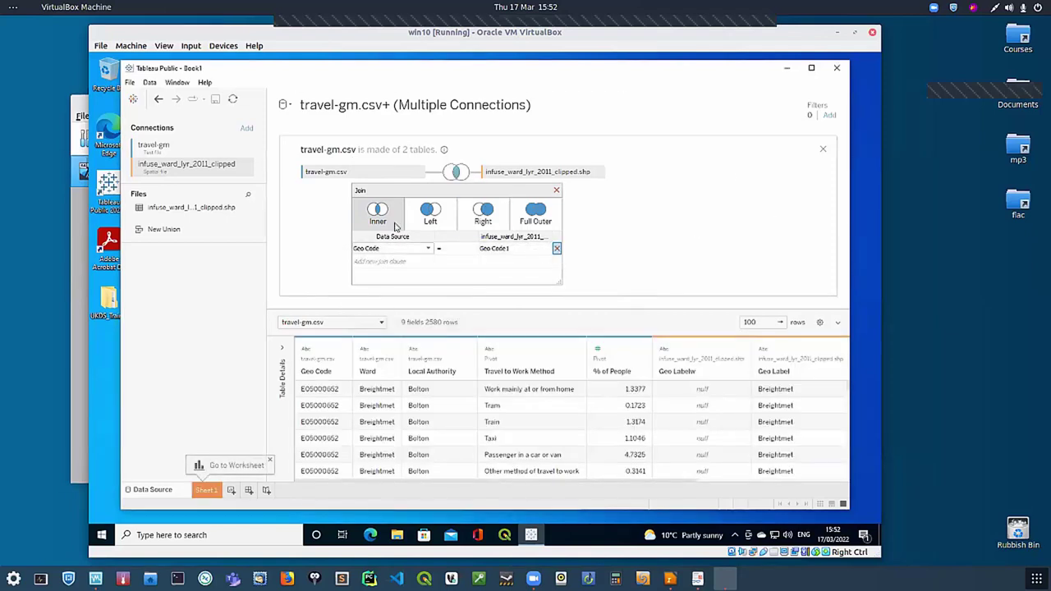
pyautogui.hscroll(5, 424, 488)
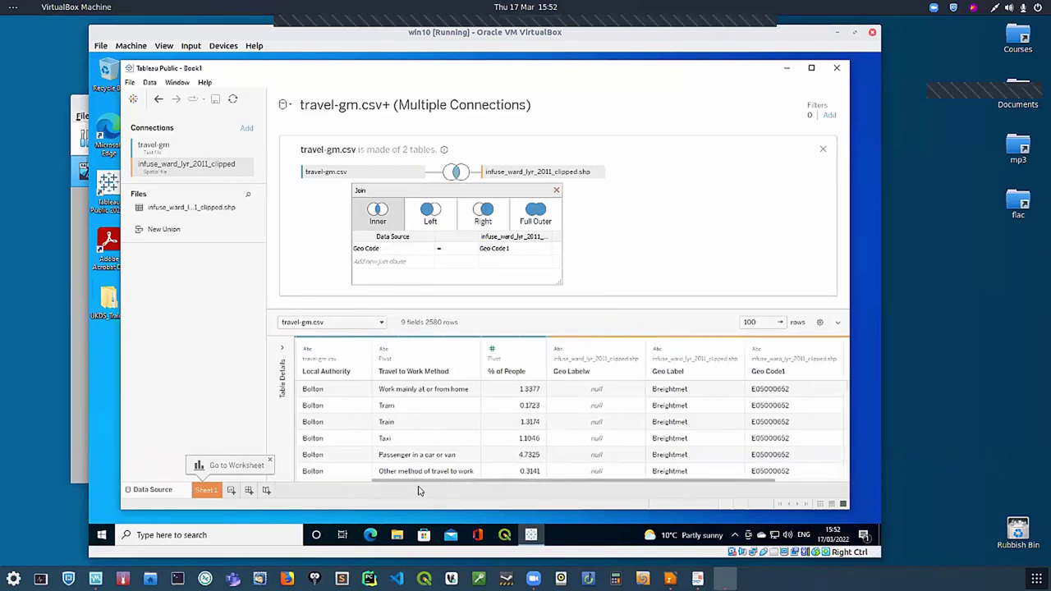
pyautogui.hscroll(-5, 544, 500)
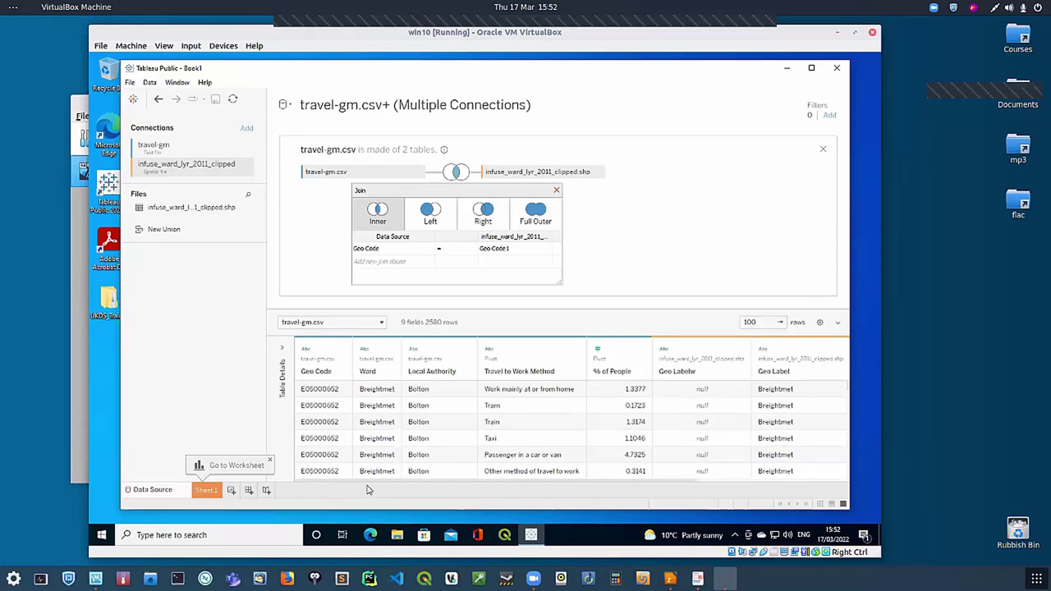
pyautogui.moveTo(368, 486); pyautogui.dragTo(522, 493)
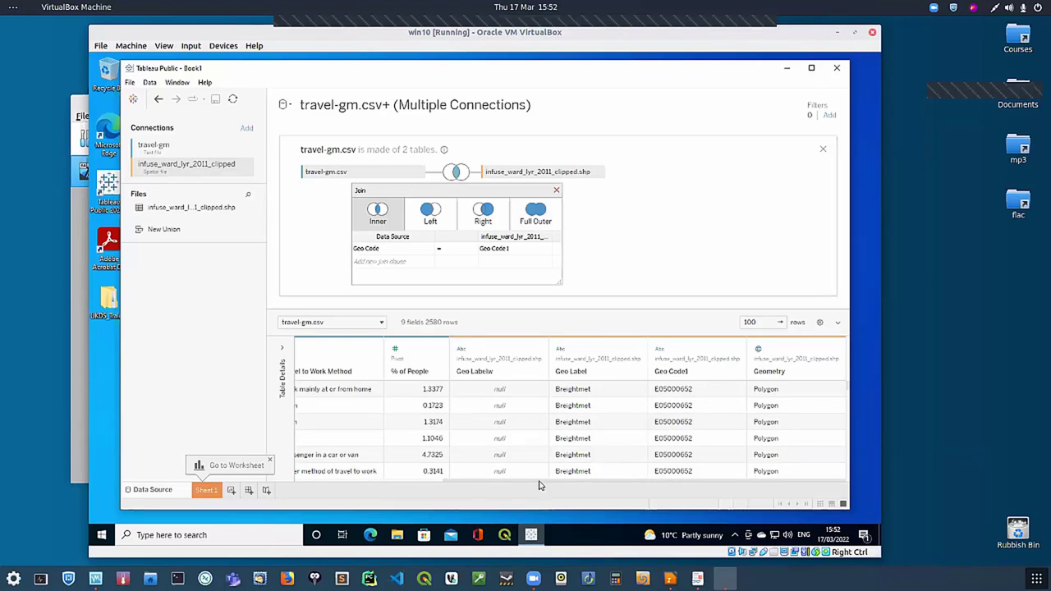
pyautogui.moveTo(536, 484); pyautogui.dragTo(268, 503)
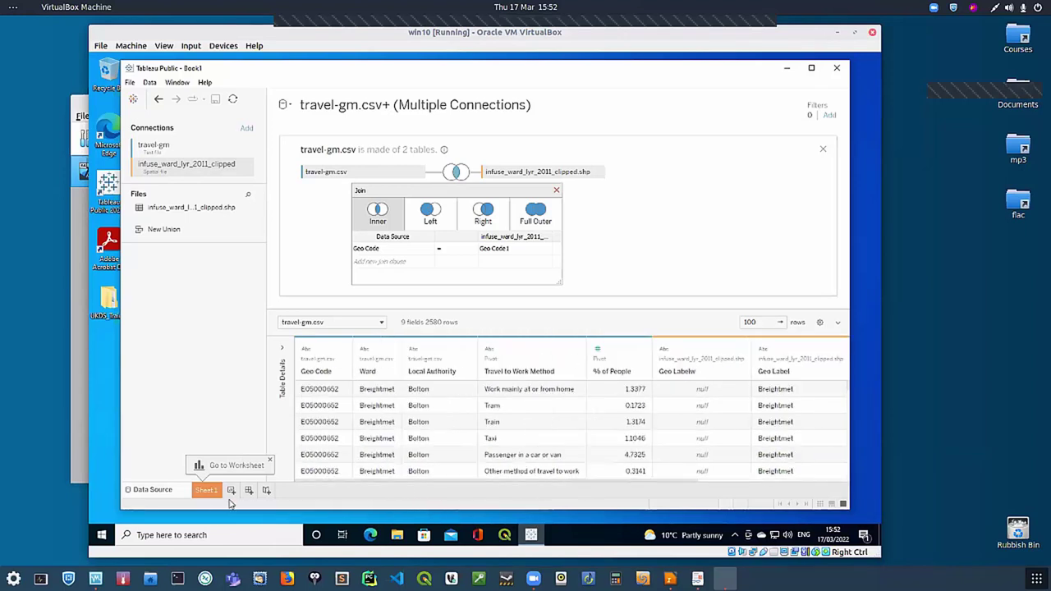
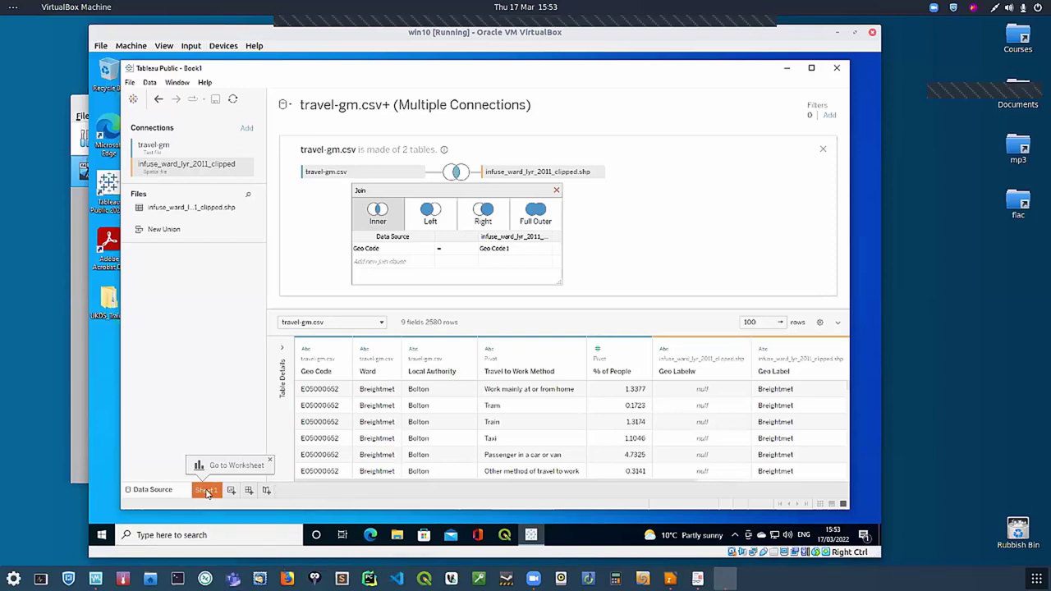
# Step: Lay out Sheet 1 with Travel to Work Method as columns and Local Authority and Ward as rows
pyautogui.click(206, 490)
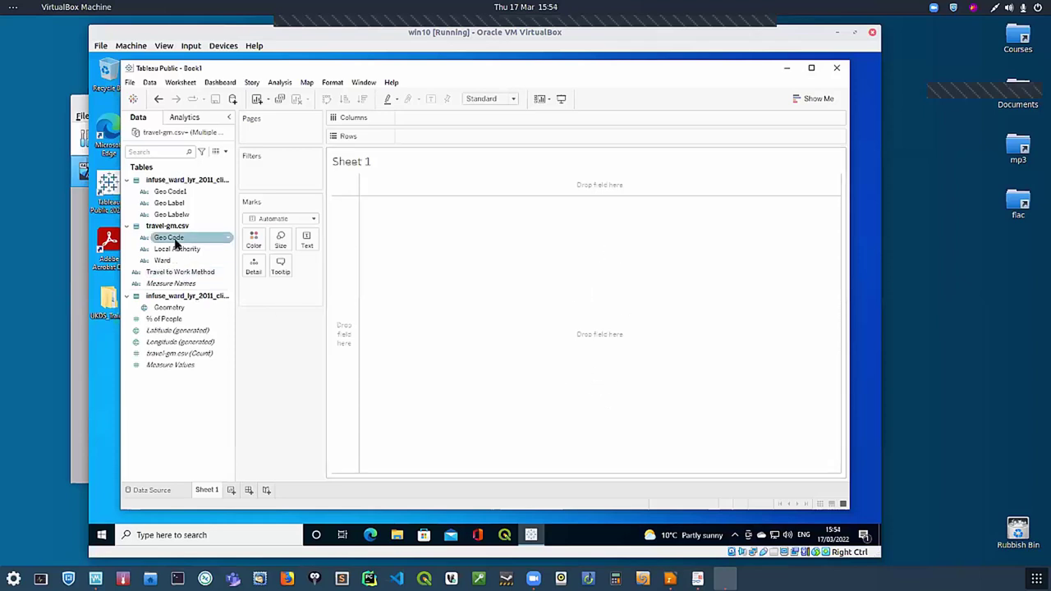
pyautogui.moveTo(187, 277); pyautogui.dragTo(456, 119)
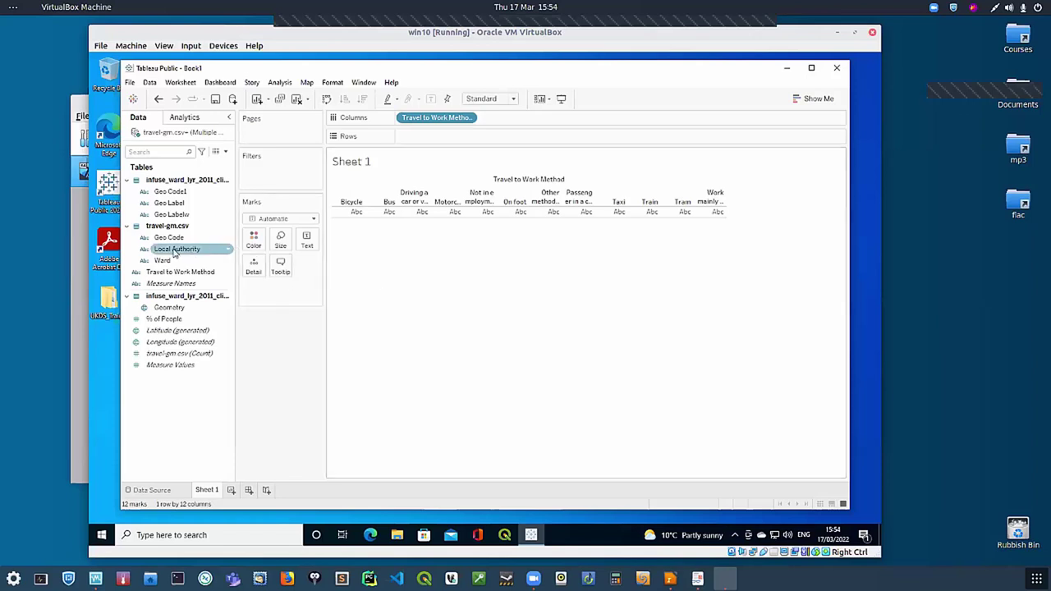
pyautogui.moveTo(176, 249); pyautogui.dragTo(423, 138)
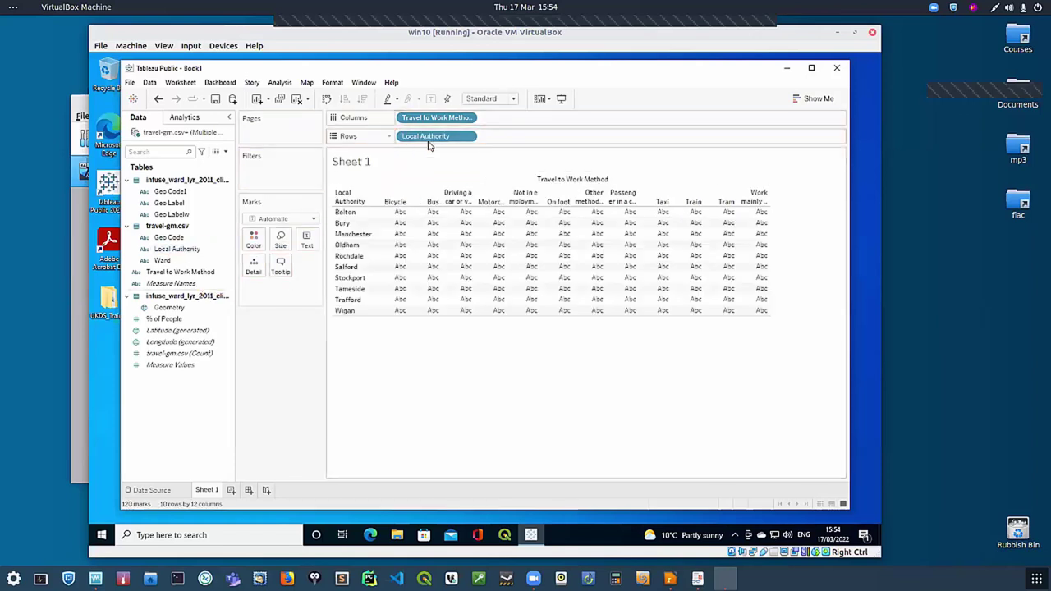
pyautogui.moveTo(193, 253); pyautogui.dragTo(559, 139)
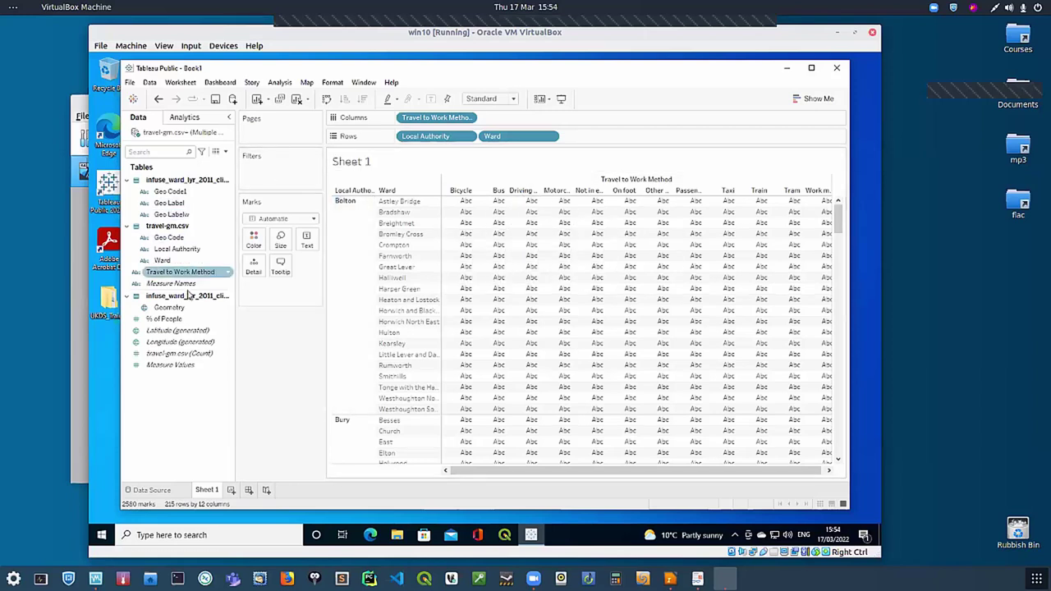
pyautogui.moveTo(164, 318); pyautogui.dragTo(272, 203)
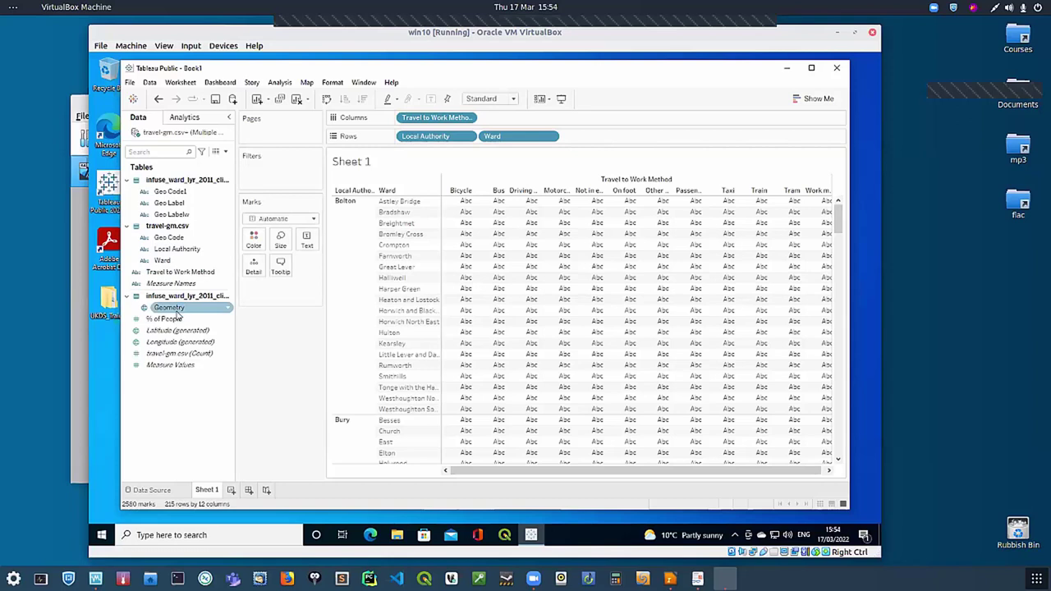
pyautogui.moveTo(177, 318); pyautogui.dragTo(250, 249)
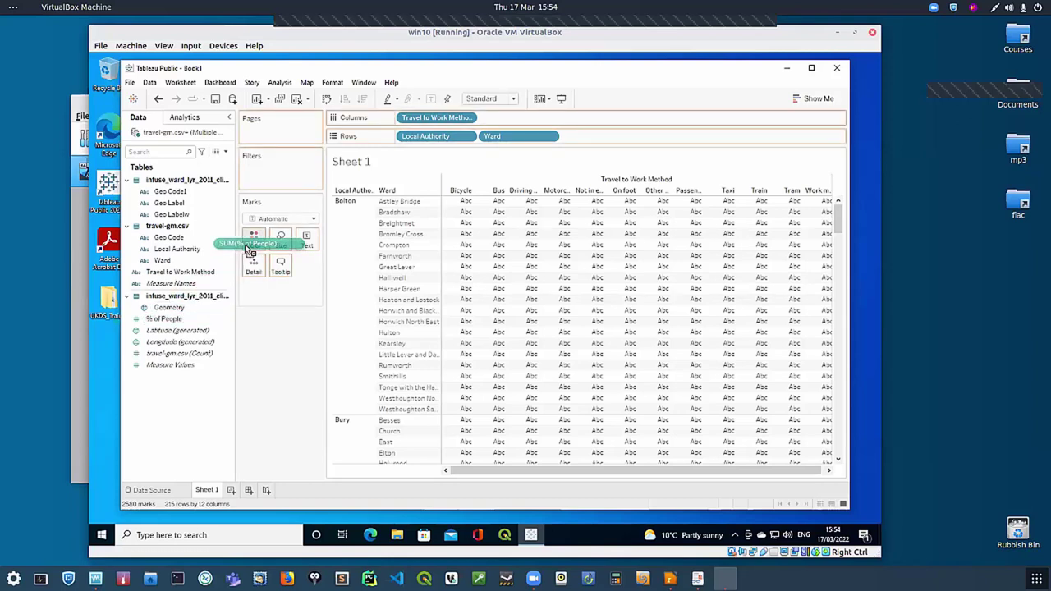
pyautogui.moveTo(251, 249); pyautogui.dragTo(277, 214)
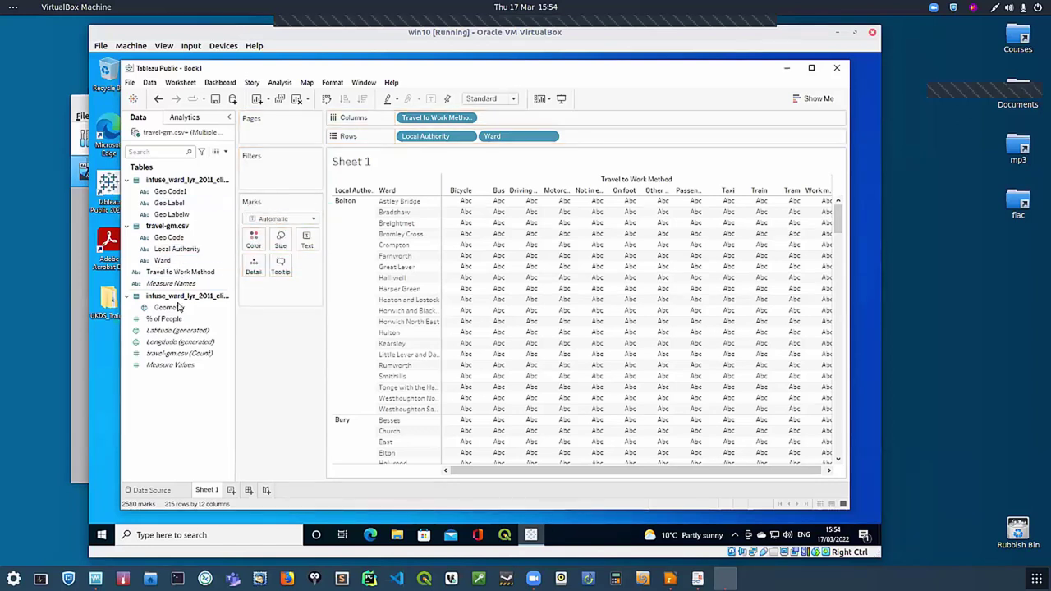
pyautogui.moveTo(174, 318); pyautogui.dragTo(271, 363)
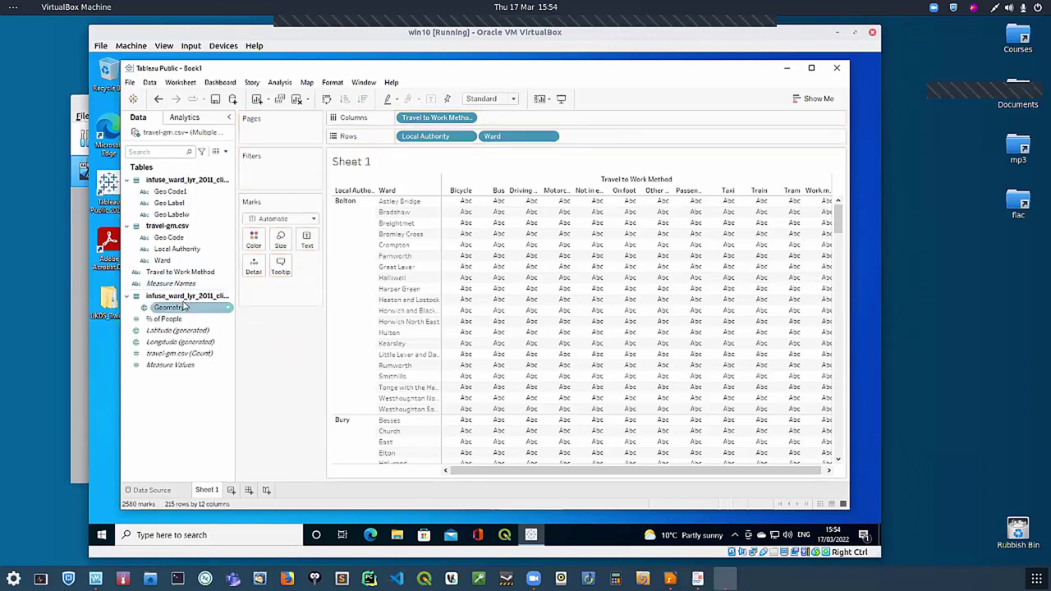
pyautogui.moveTo(174, 319); pyautogui.dragTo(252, 264)
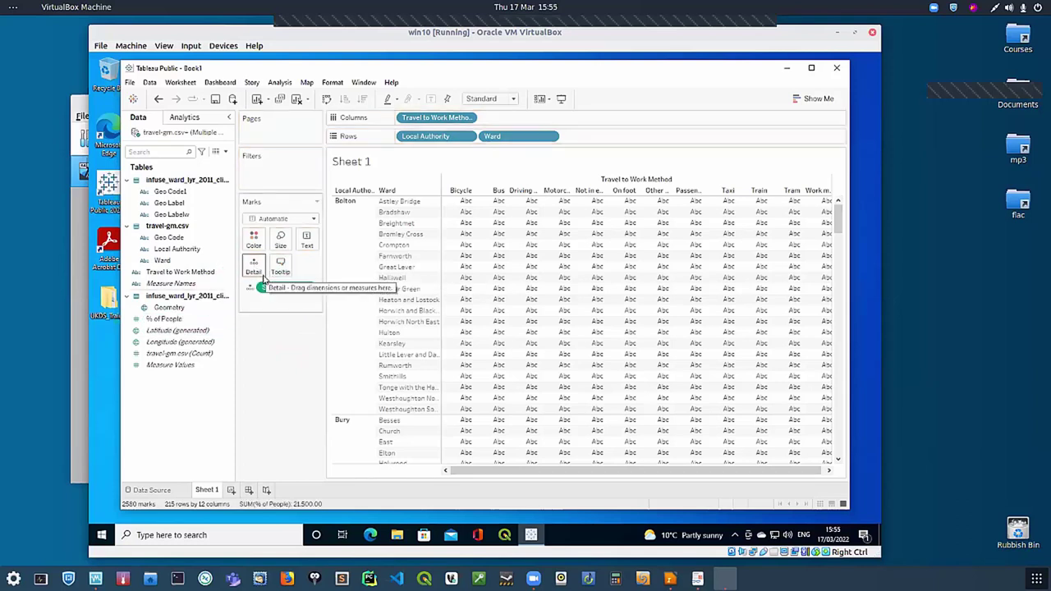
pyautogui.click(310, 287)
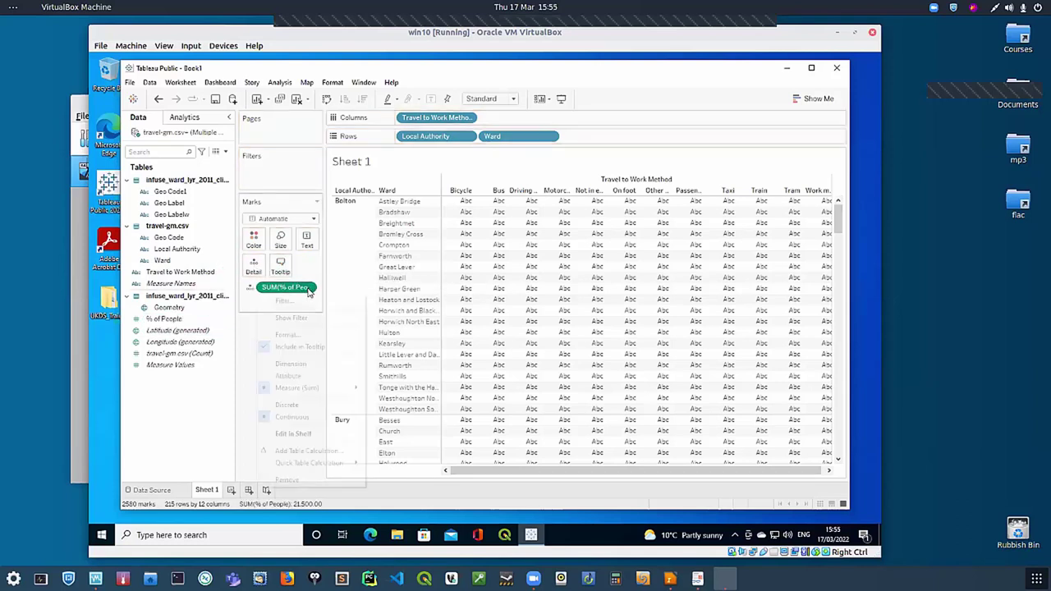
pyautogui.click(287, 479)
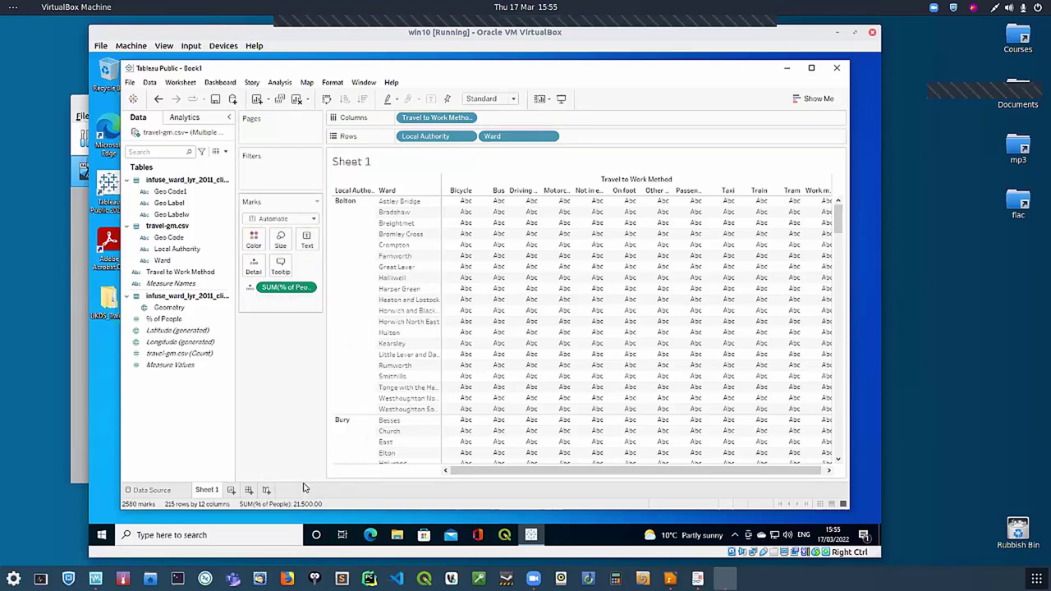
pyautogui.click(175, 321)
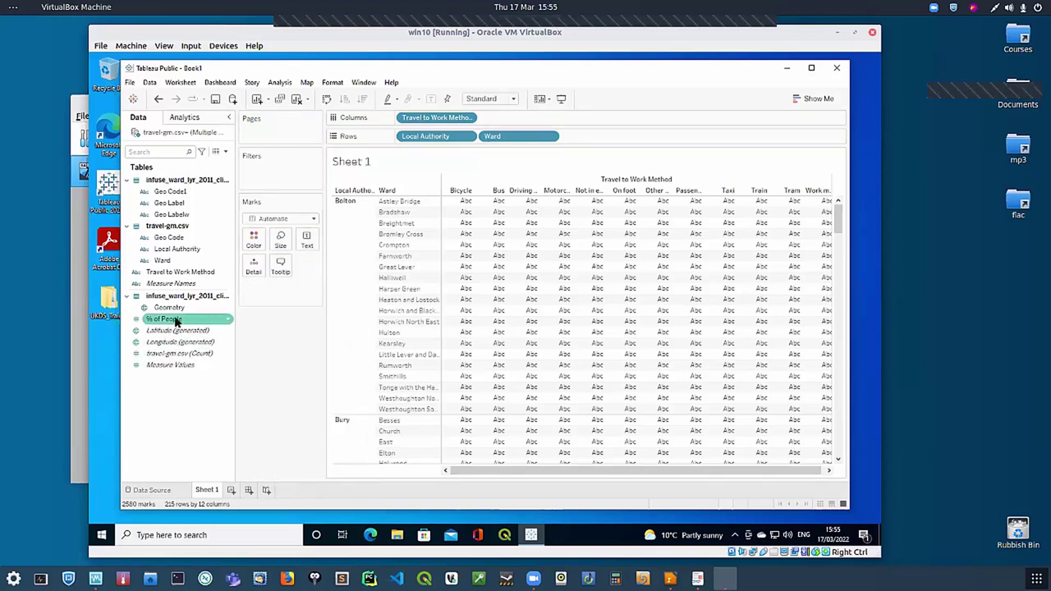
pyautogui.moveTo(175, 320); pyautogui.dragTo(260, 201)
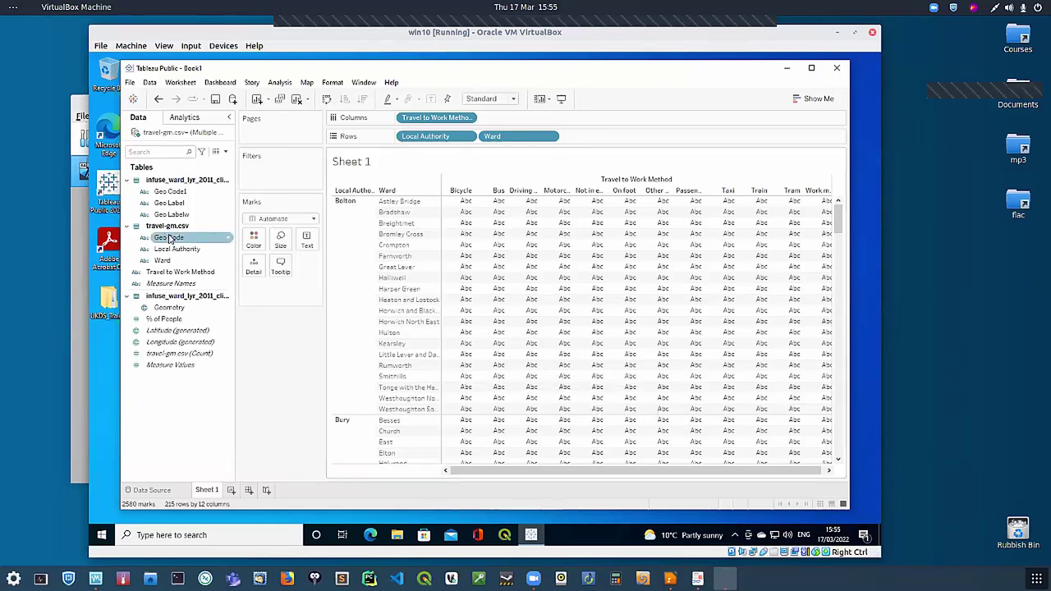
# Step: Fill the Sheet 1 table with % of People values and look through the ward rows
pyautogui.doubleClick(168, 319)
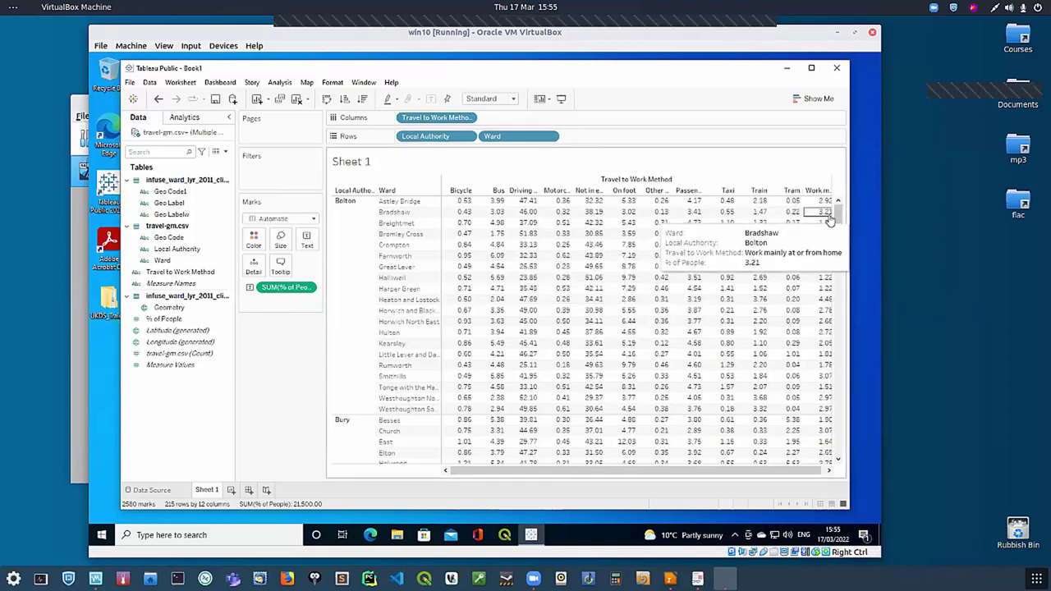
pyautogui.scroll(-5, 832, 282)
pyautogui.moveTo(839, 242); pyautogui.dragTo(838, 197)
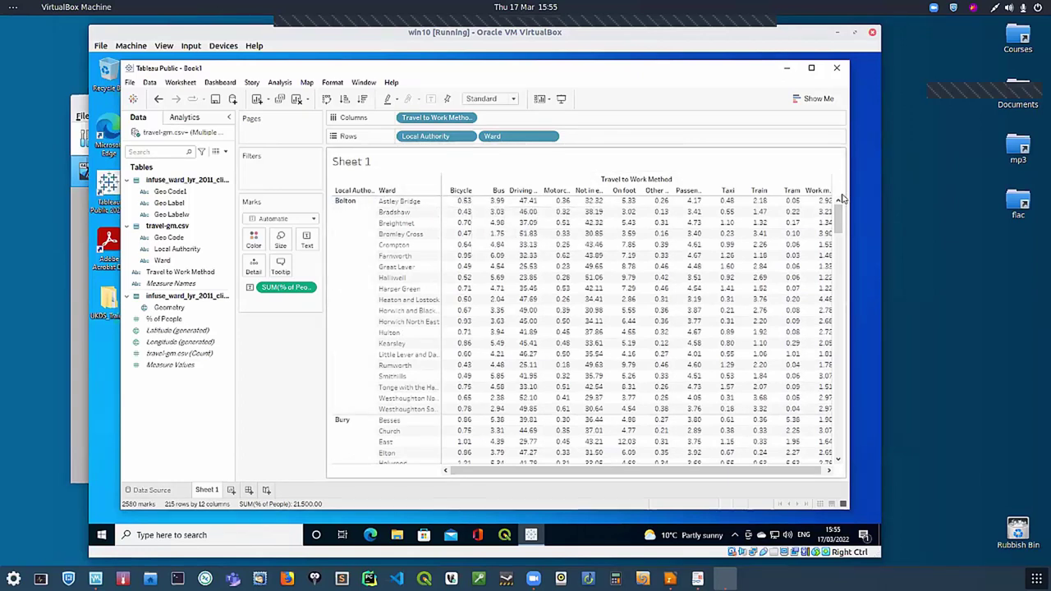
pyautogui.moveTo(845, 265); pyautogui.dragTo(812, 184)
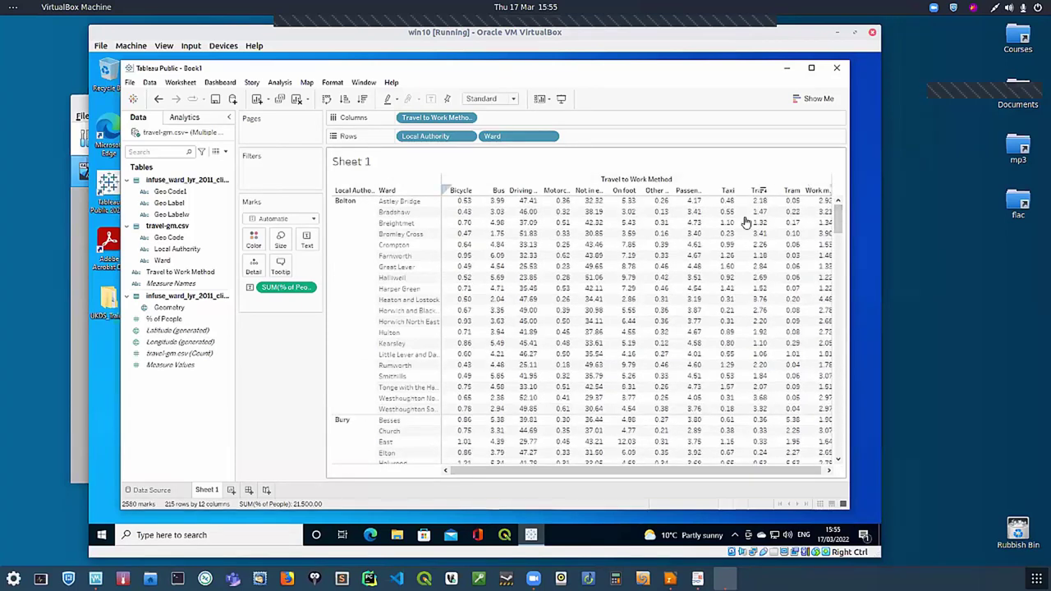
# Step: Create a new worksheet charting % of People as columns, with Local Authority and Ward as rows
pyautogui.click(230, 490)
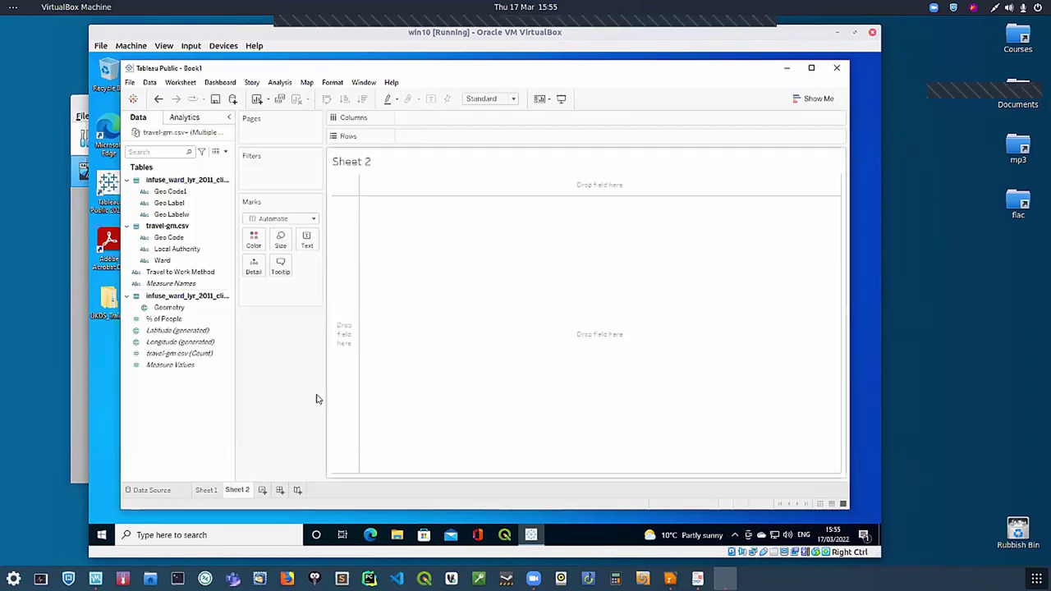
pyautogui.moveTo(190, 318); pyautogui.dragTo(428, 120)
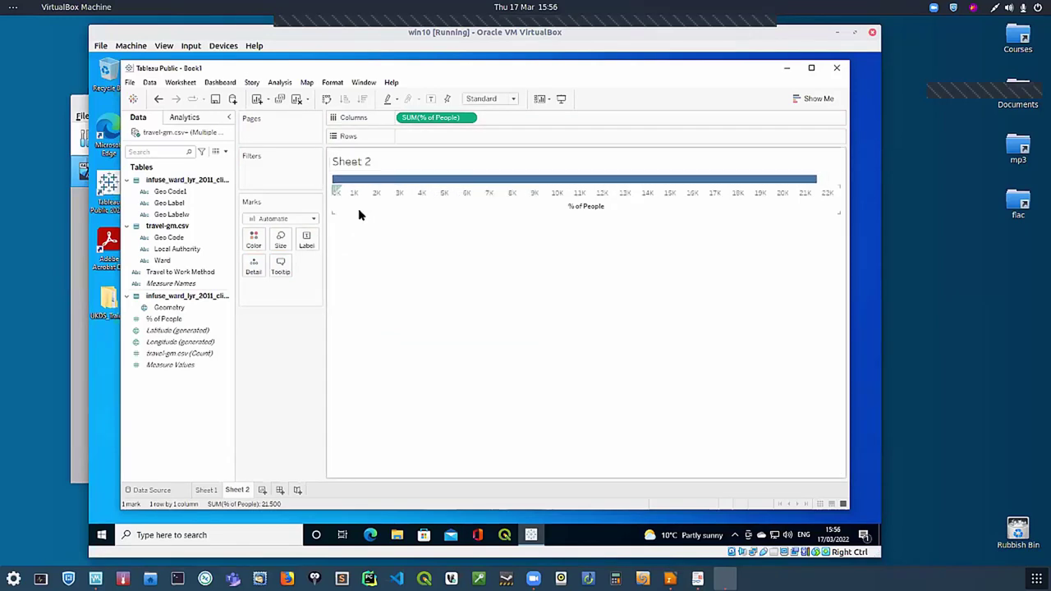
pyautogui.moveTo(173, 260); pyautogui.dragTo(419, 136)
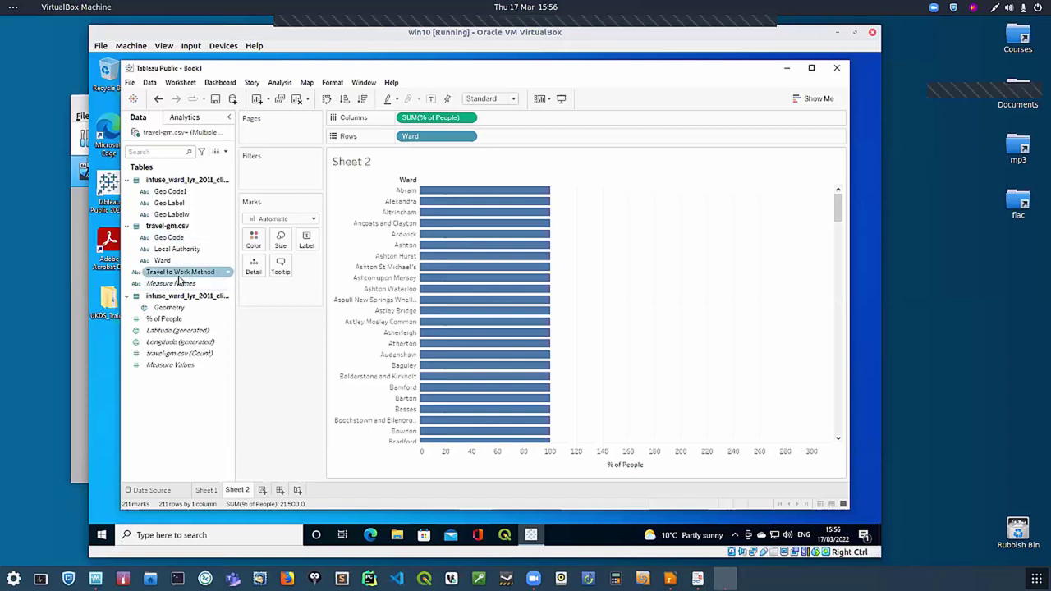
pyautogui.moveTo(179, 250); pyautogui.dragTo(401, 140)
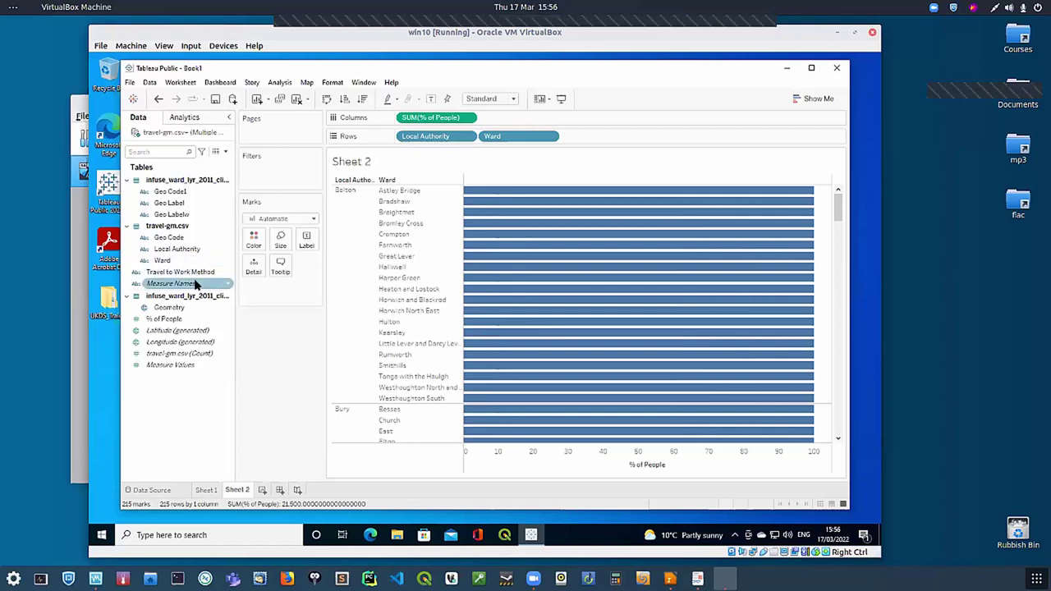
# Step: Colour the ward bars by Travel to Work Method and inspect the segments for Harper Green
pyautogui.moveTo(187, 272); pyautogui.dragTo(255, 240)
pyautogui.moveTo(504, 223)
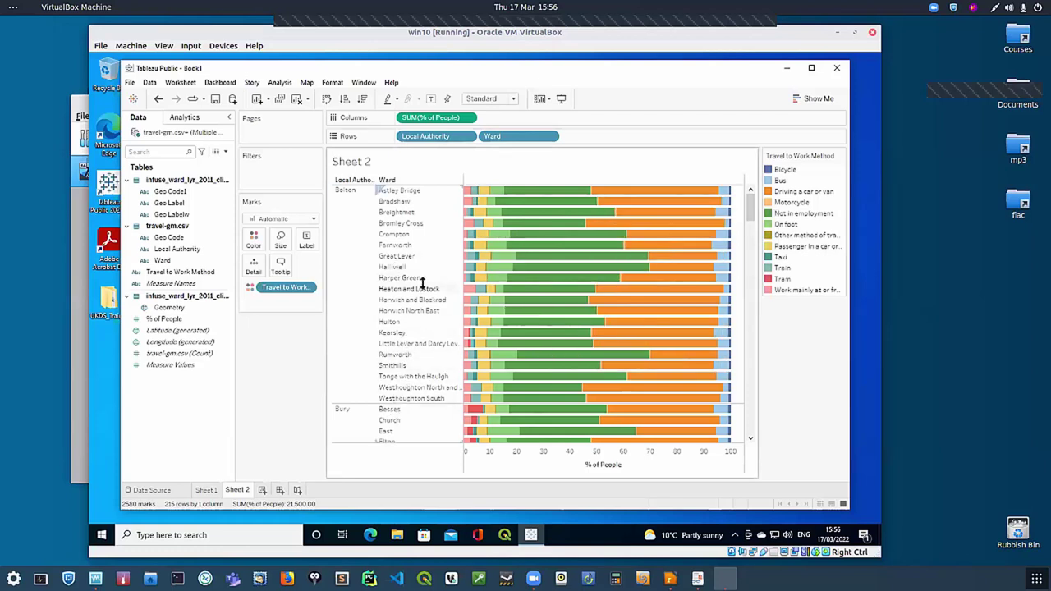
pyautogui.moveTo(531, 278)
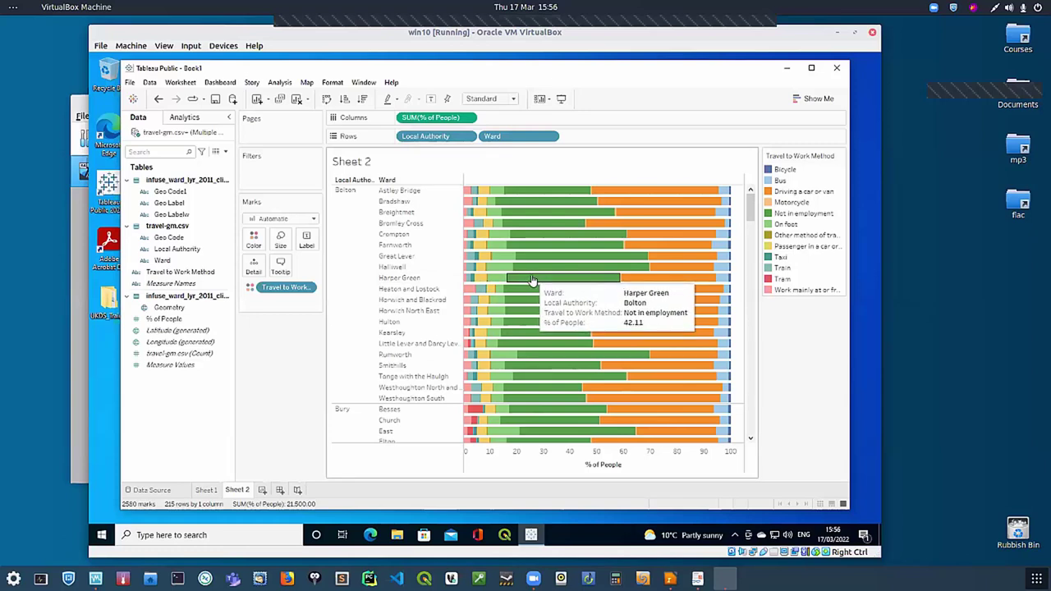
pyautogui.moveTo(664, 296)
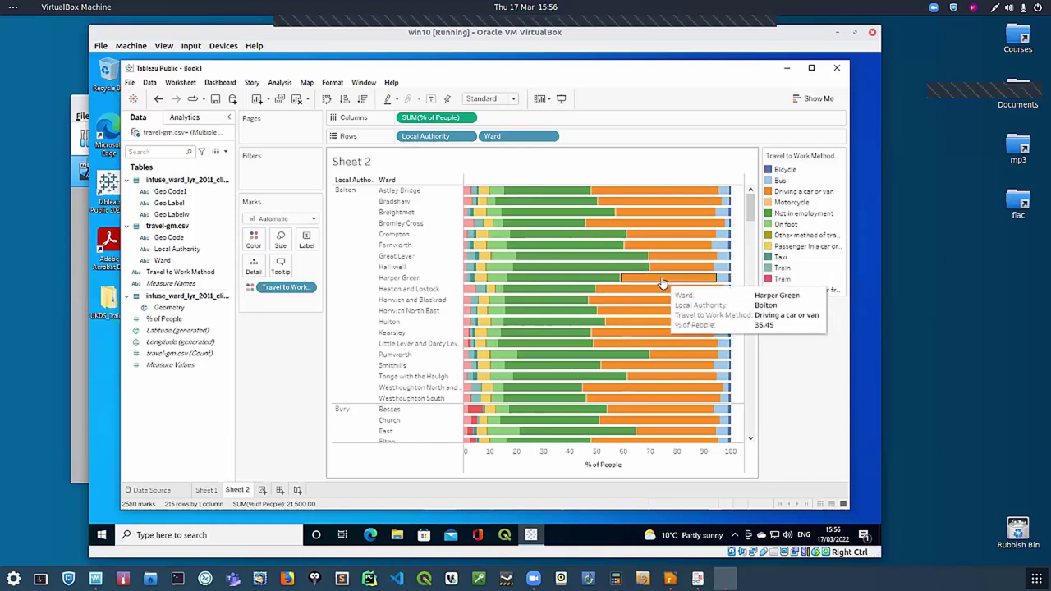
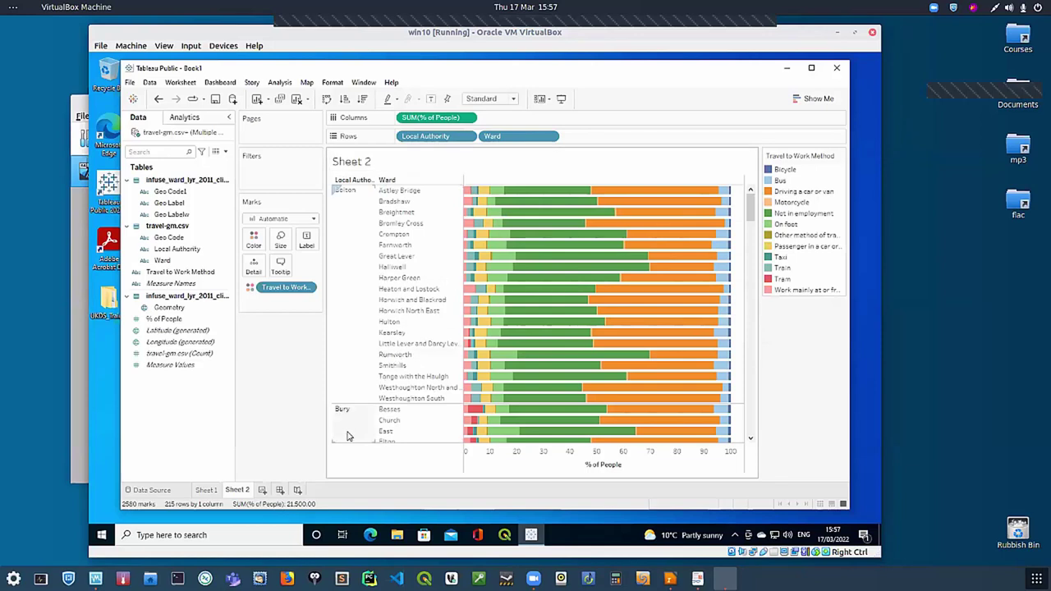
# Step: Create a new worksheet and map the ward boundaries from the Geometry field
pyautogui.click(262, 490)
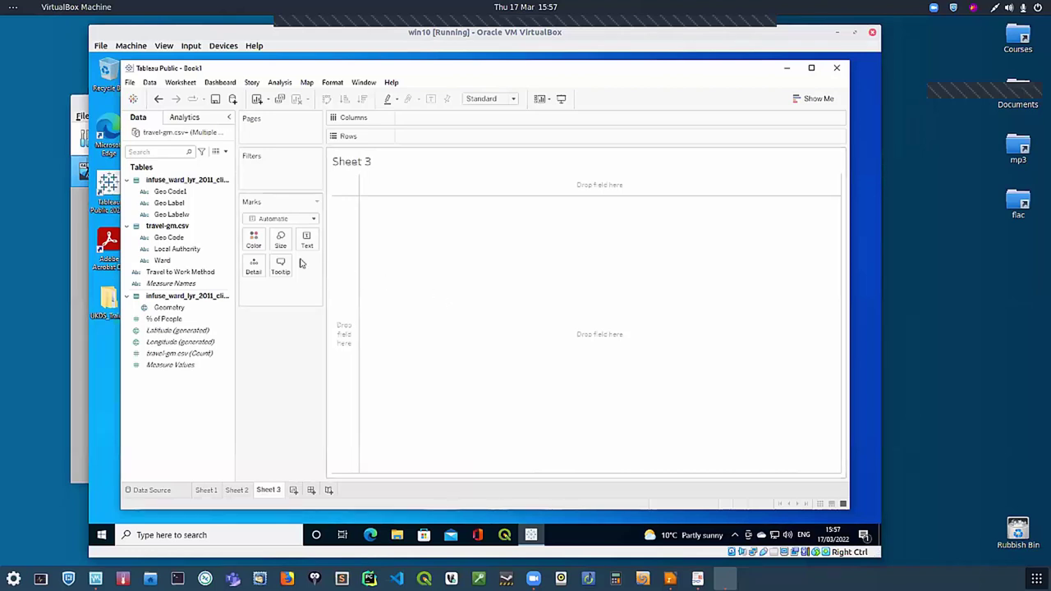
pyautogui.click(164, 308)
pyautogui.doubleClick(164, 309)
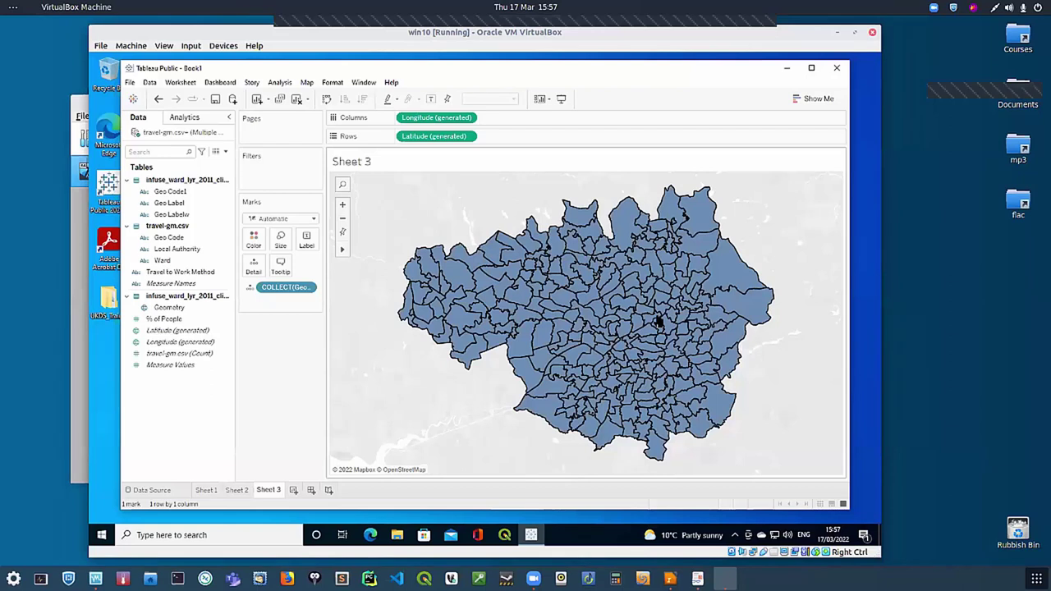
# Step: Add Ward and Local Authority as detail on the Sheet 3 map
pyautogui.click(168, 214)
pyautogui.moveTo(162, 260); pyautogui.dragTo(263, 203)
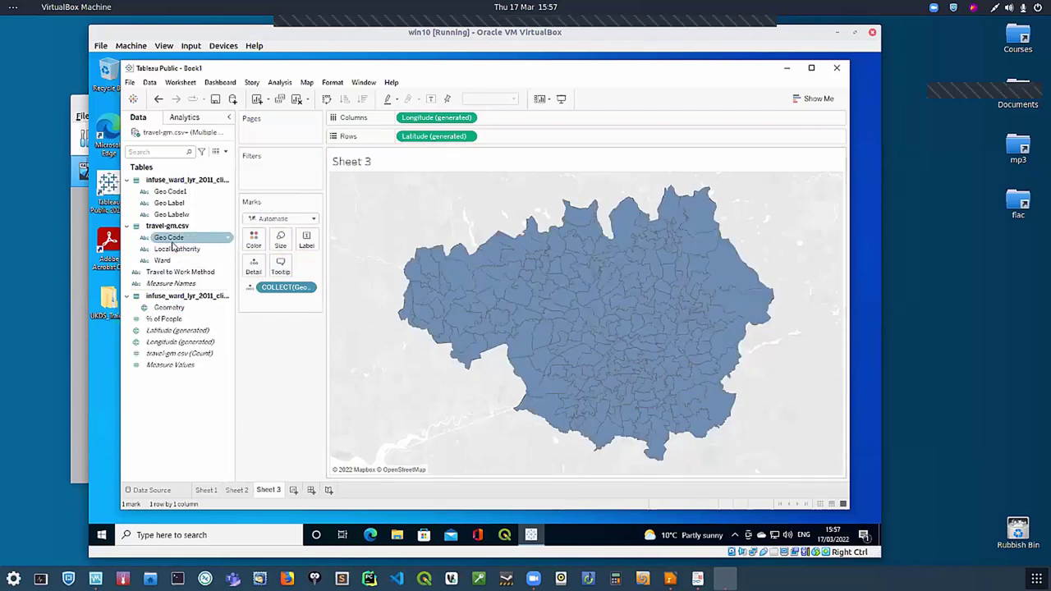
pyautogui.moveTo(165, 260); pyautogui.dragTo(253, 205)
pyautogui.moveTo(177, 272); pyautogui.dragTo(260, 304)
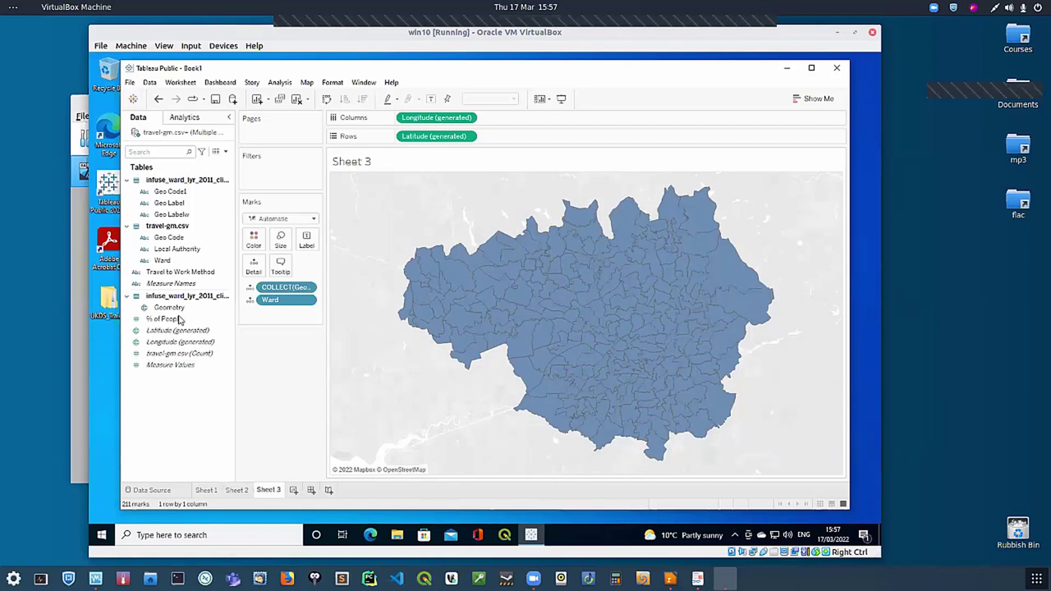
pyautogui.moveTo(175, 250); pyautogui.dragTo(265, 321)
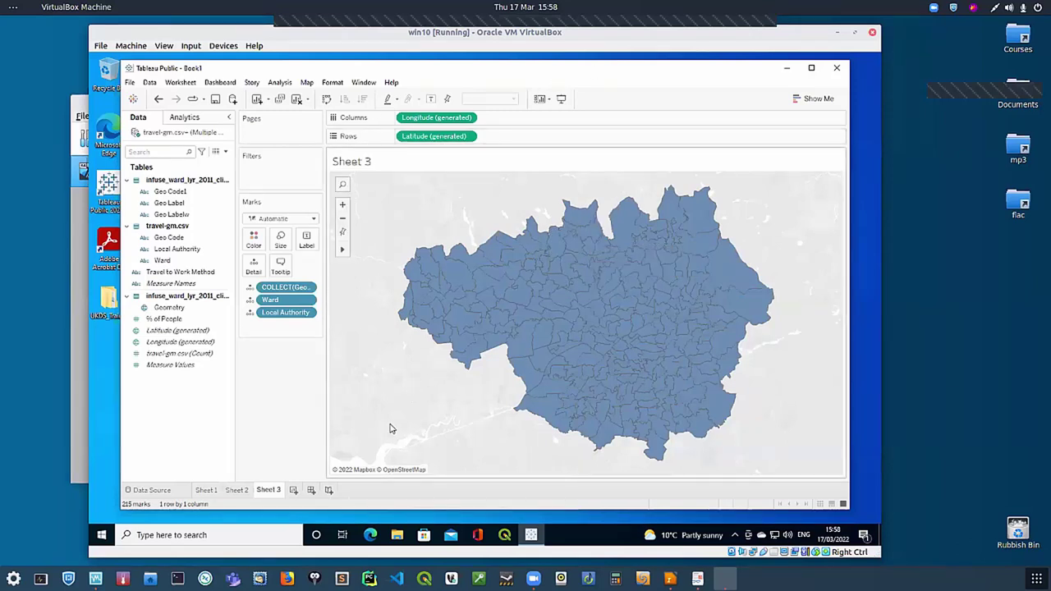
# Step: Create a dashboard containing the Sheet 3 map with the Sheet 2 bar chart placed above it
pyautogui.click(311, 491)
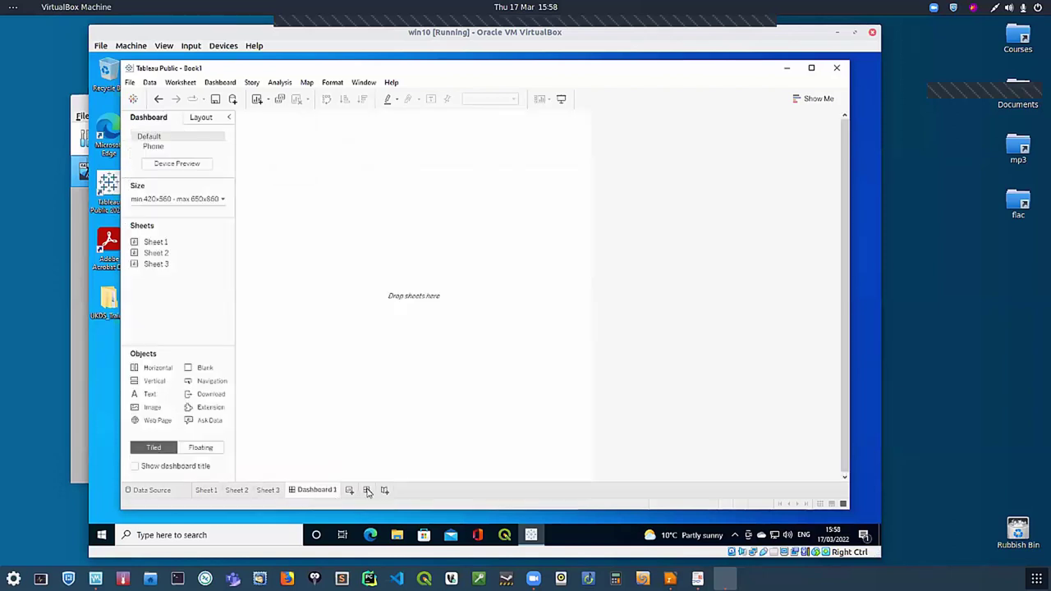
pyautogui.moveTo(155, 272)
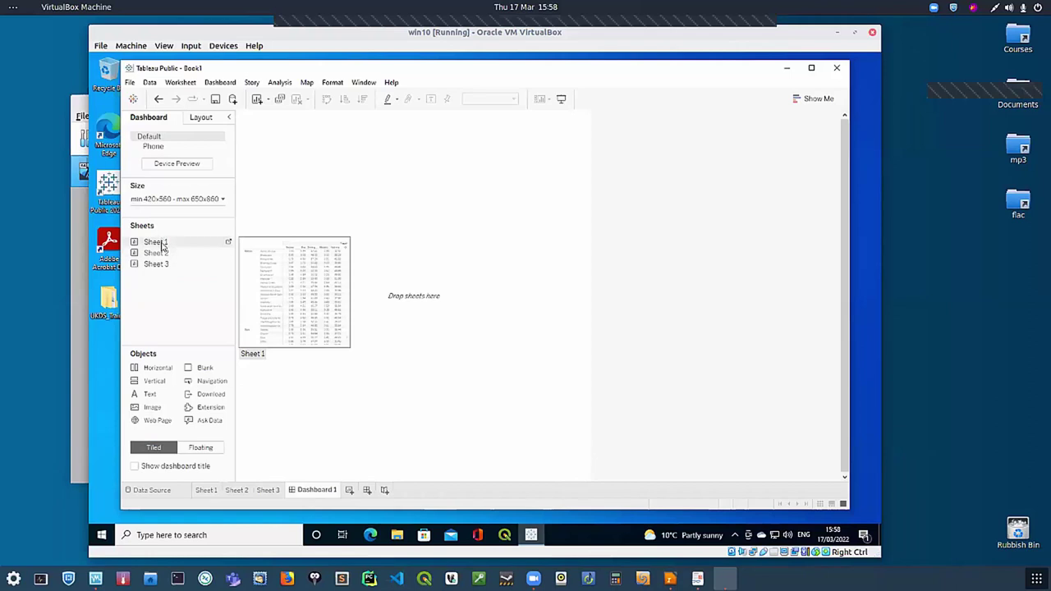
pyautogui.moveTo(162, 265)
pyautogui.mouseDown()
pyautogui.moveTo(434, 412)
pyautogui.moveTo(428, 419)
pyautogui.mouseUp()
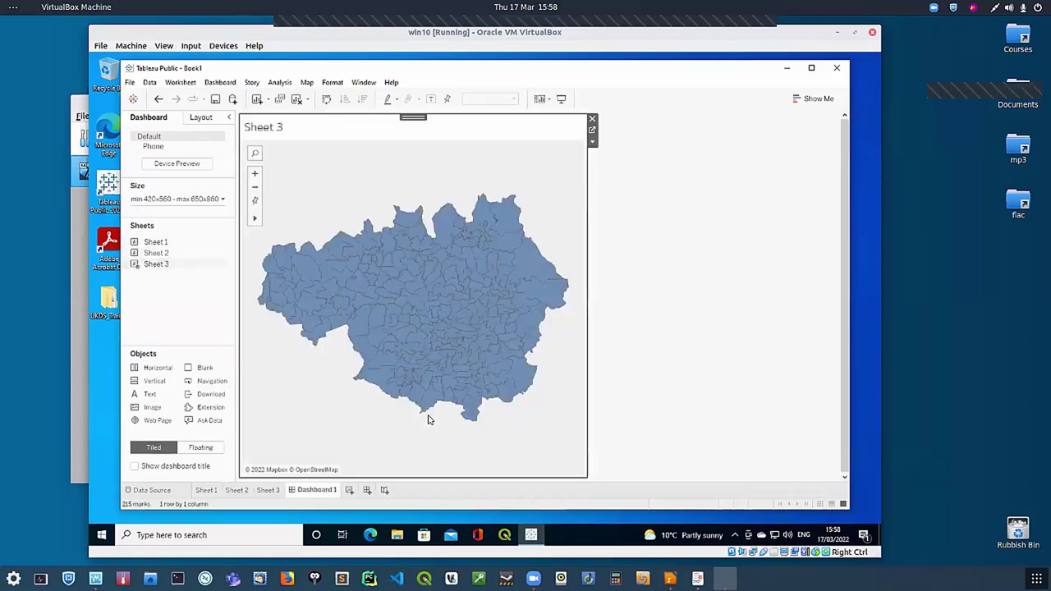
pyautogui.moveTo(157, 256); pyautogui.dragTo(422, 123)
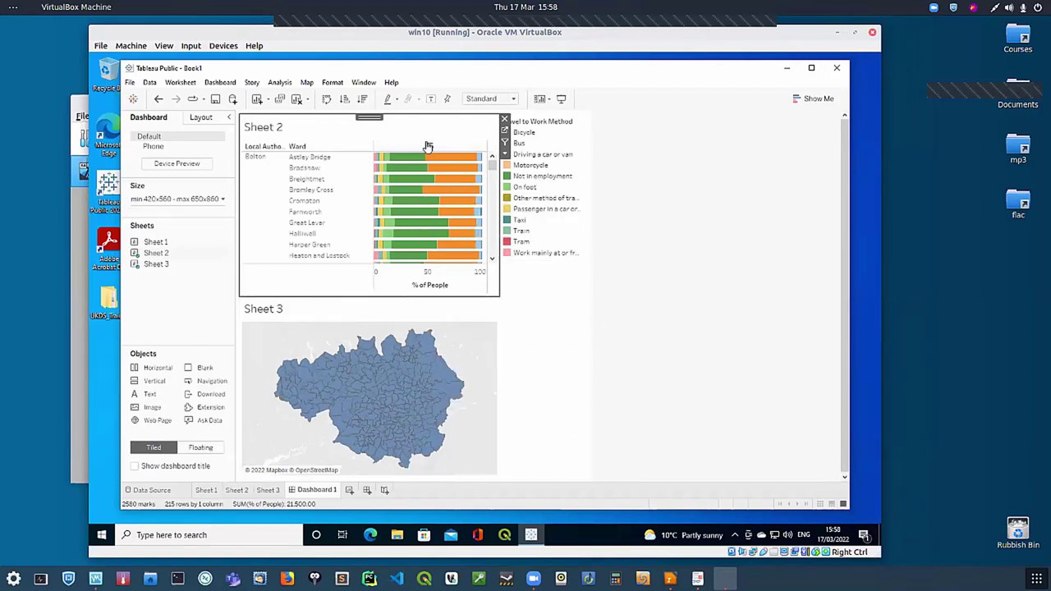
# Step: Try Sheet 2 as a filter on the map by selecting the Astley Bridge ward, and turn that filter off
pyautogui.moveTo(483, 160)
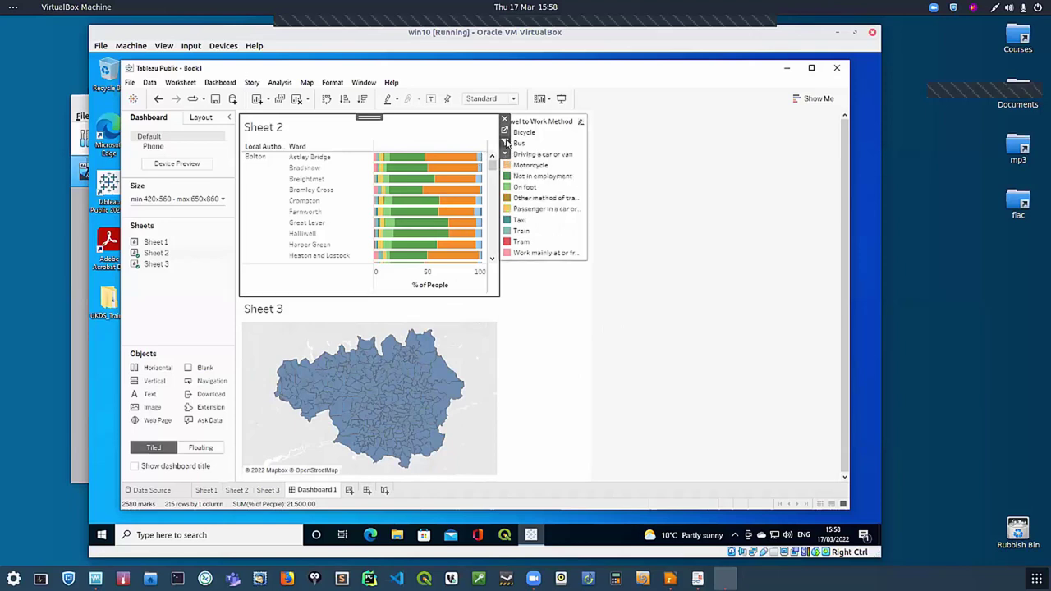
pyautogui.click(313, 160)
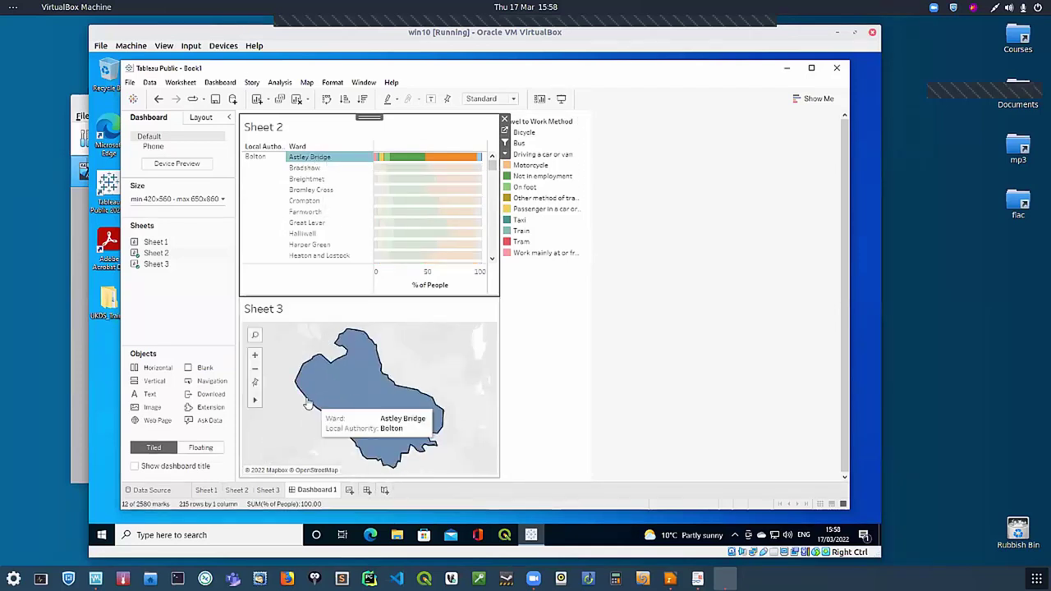
pyautogui.click(505, 144)
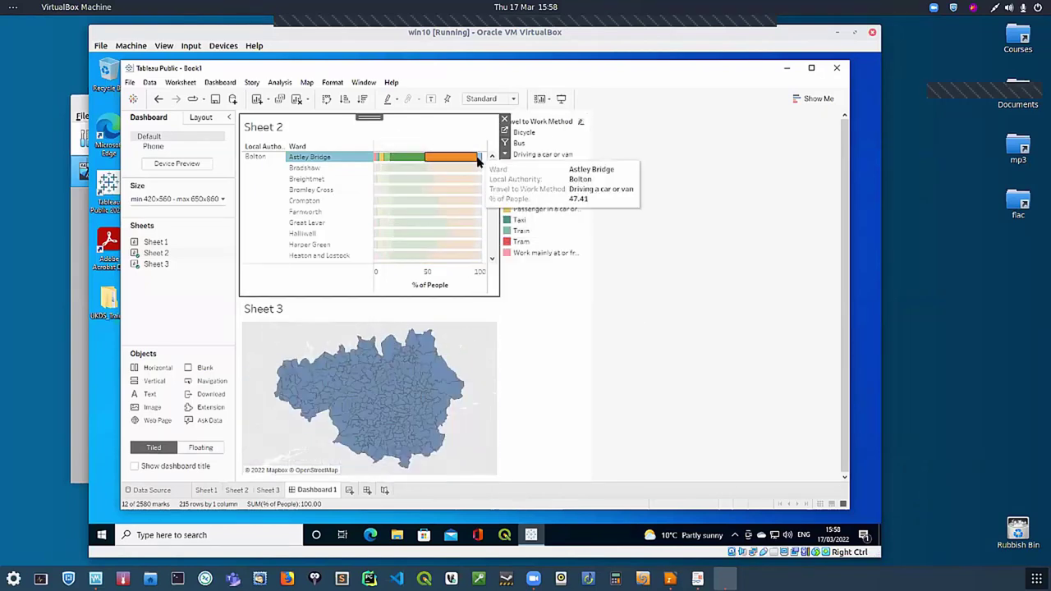
# Step: Use the Sheet 3 map as a dashboard filter and select a ward in the Oldham area on it
pyautogui.click(463, 316)
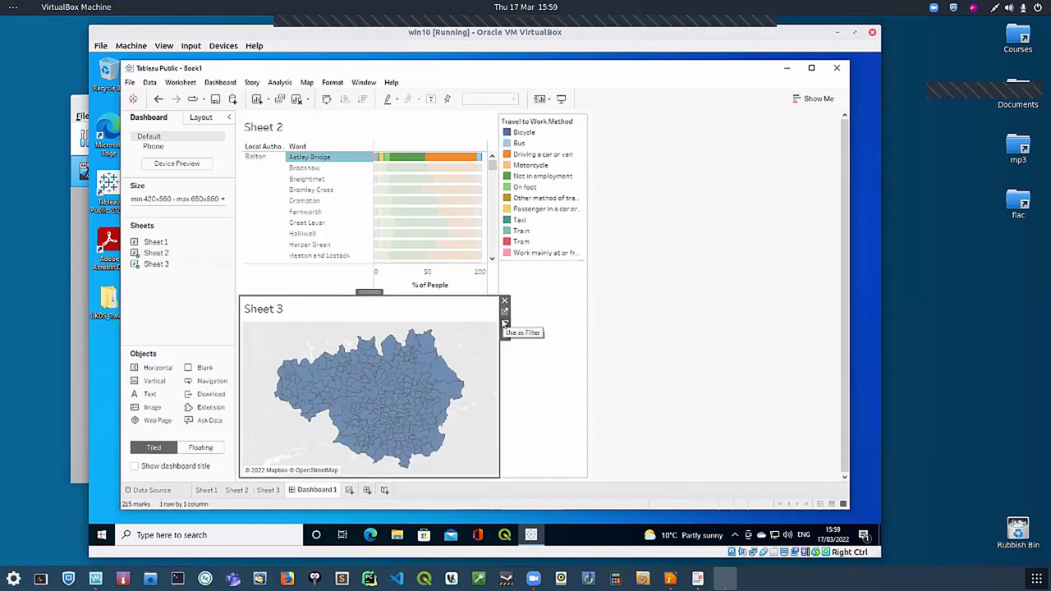
pyautogui.scroll(1, 418, 394)
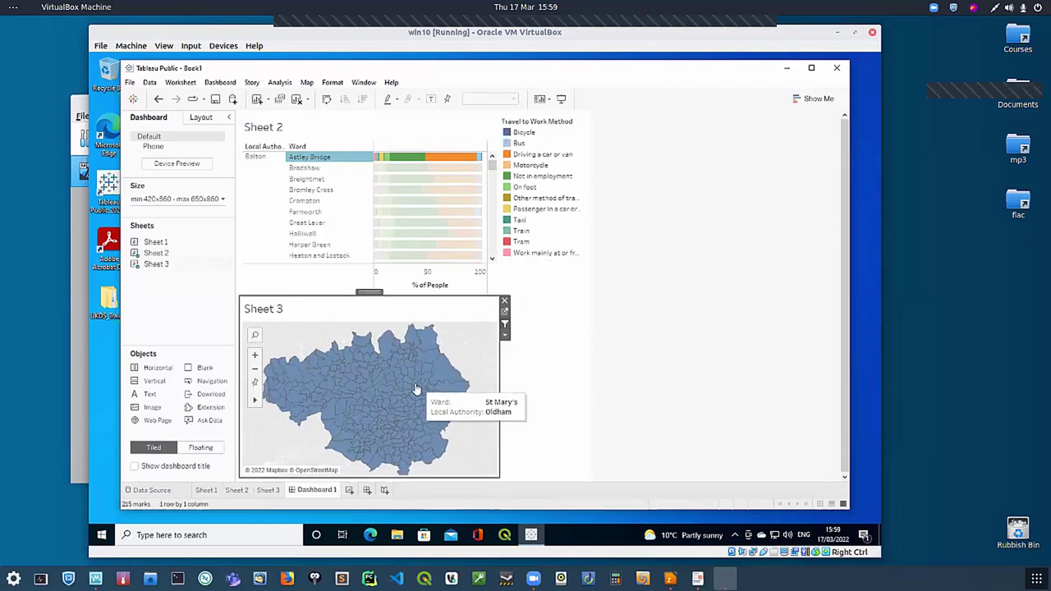
pyautogui.scroll(3, 419, 392)
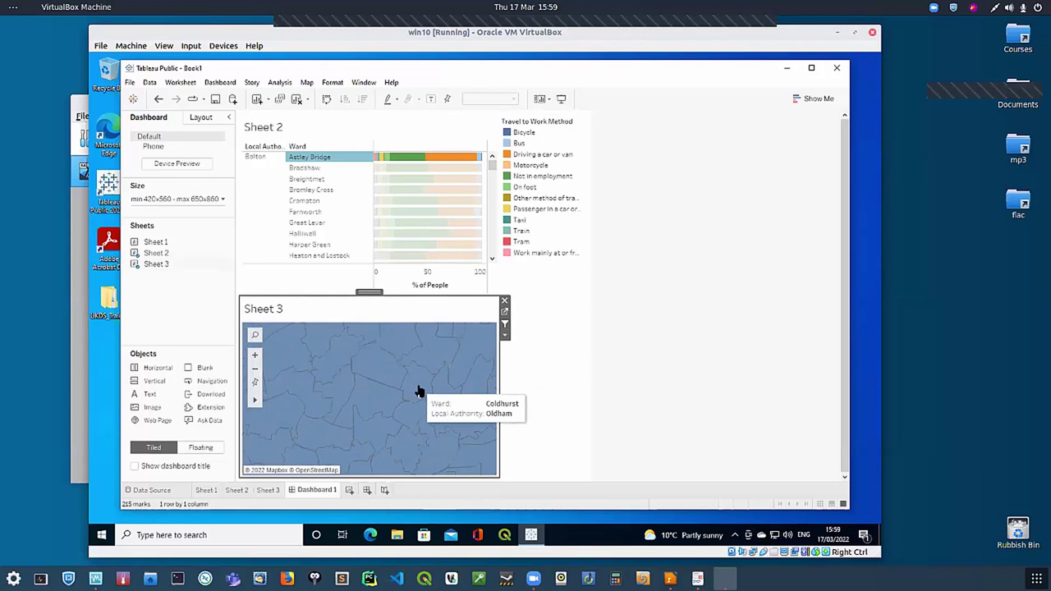
pyautogui.click(378, 401)
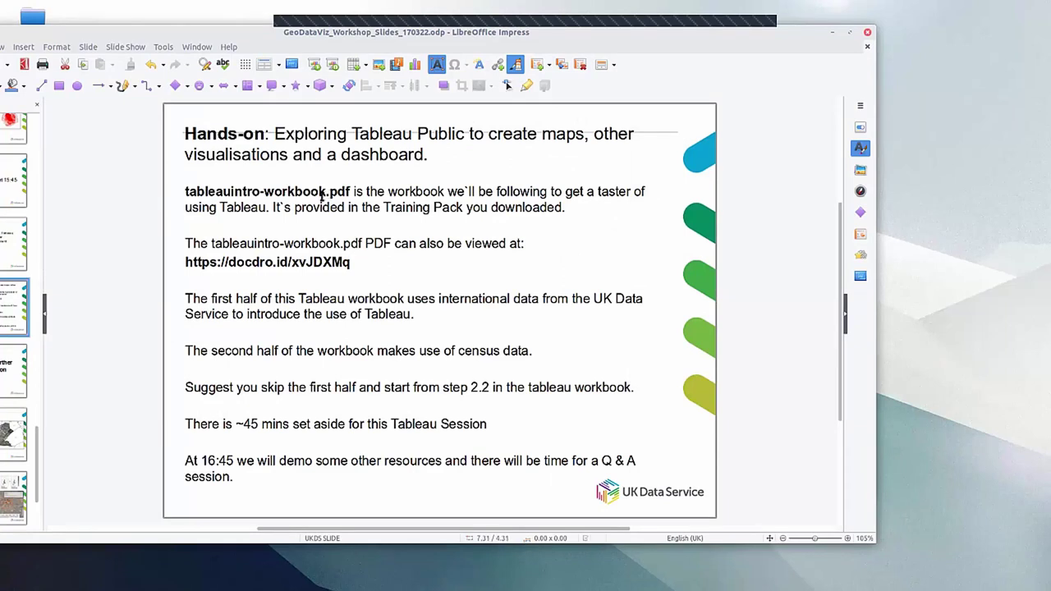
# Step: Switch to the file manager, view the Tableau folder inside the training pack's Census_Training_Data folder, and return to the workshop slides
pyautogui.click(28, 14)
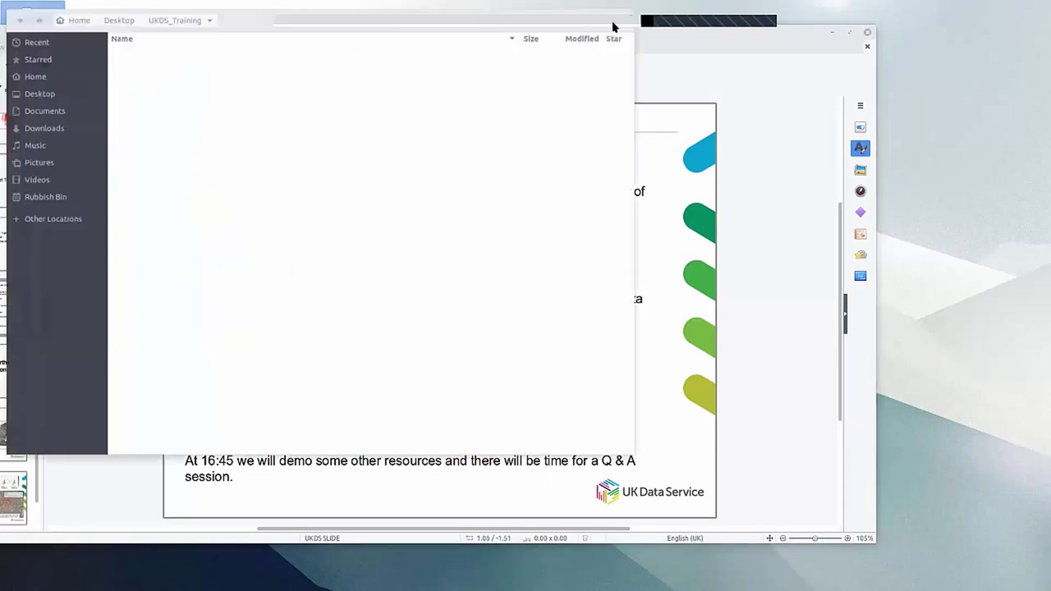
pyautogui.doubleClick(184, 52)
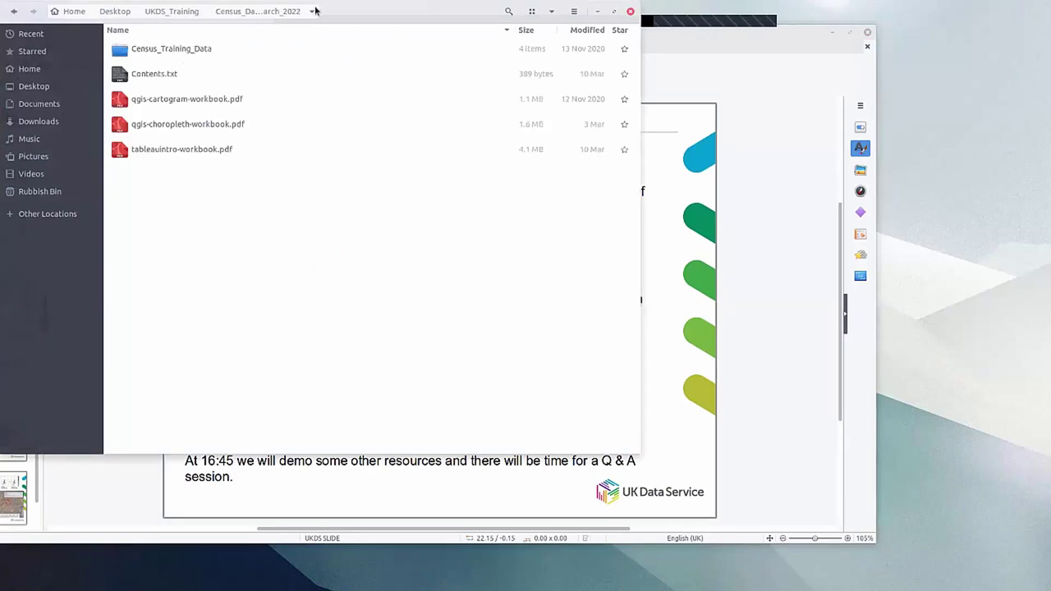
pyautogui.moveTo(192, 42); pyautogui.dragTo(352, 107)
pyautogui.doubleClick(266, 104)
pyautogui.doubleClick(221, 178)
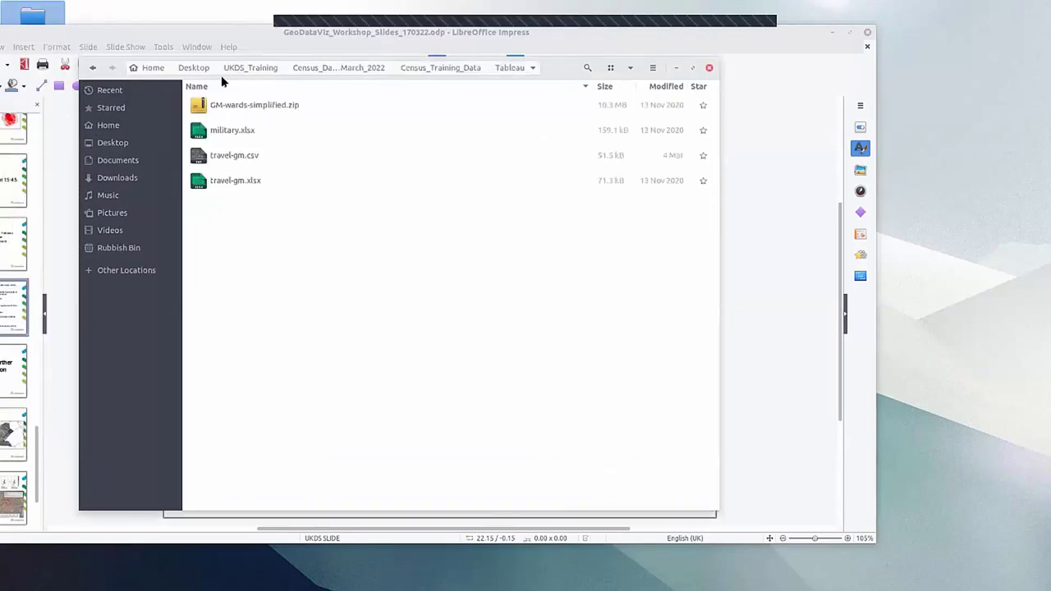
pyautogui.click(709, 67)
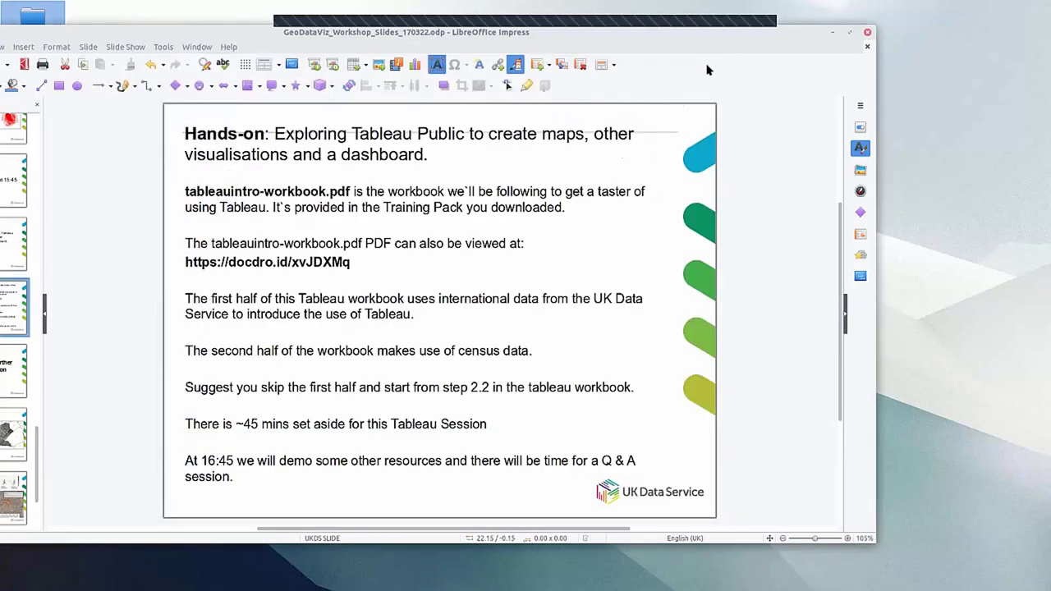
pyautogui.moveTo(682, 44); pyautogui.dragTo(703, 54)
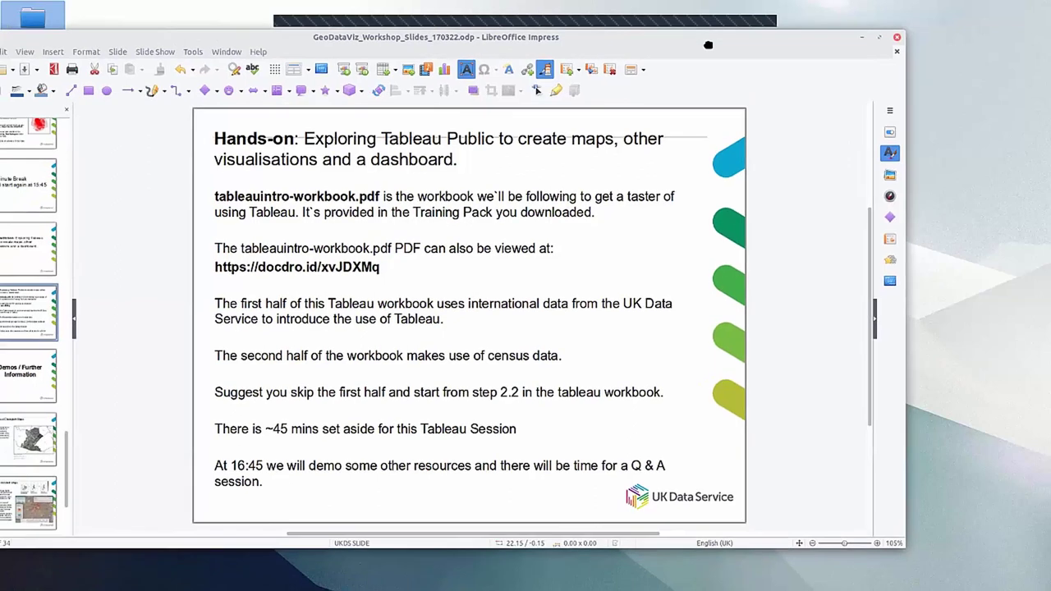